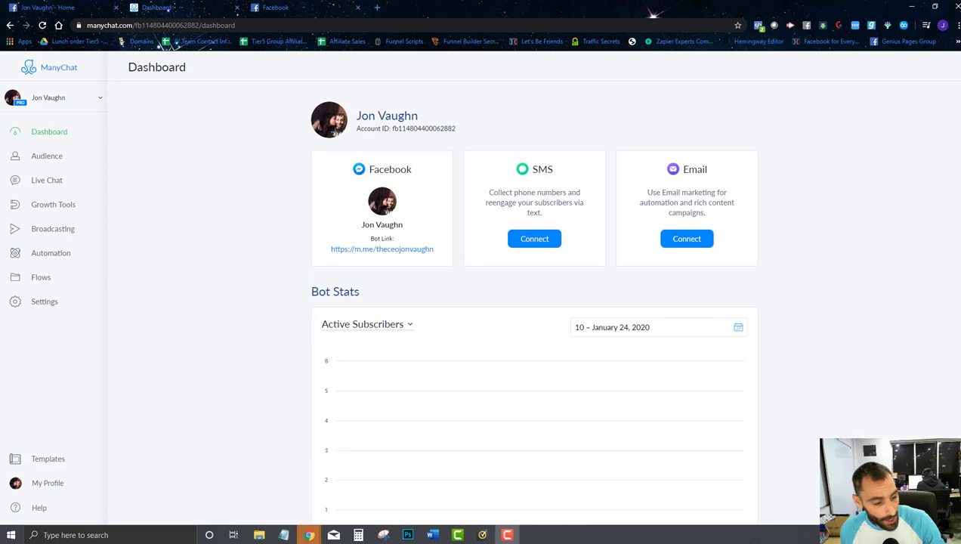
Scroll the ManyChat dashboard to review the Active Subscribers stats and the bot link.
scroll(621, 485, down, 4)
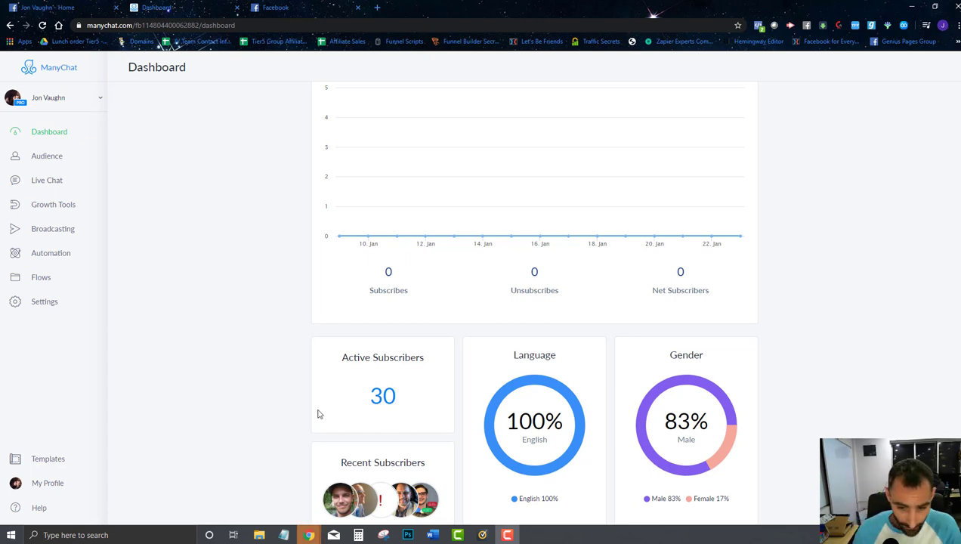
scroll(294, 426, up, 5)
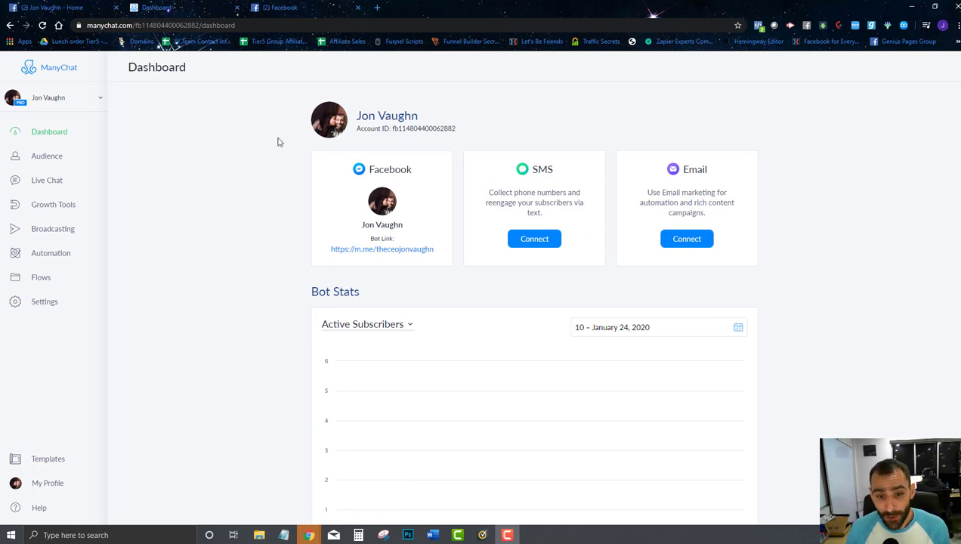
scroll(303, 174, down, 1)
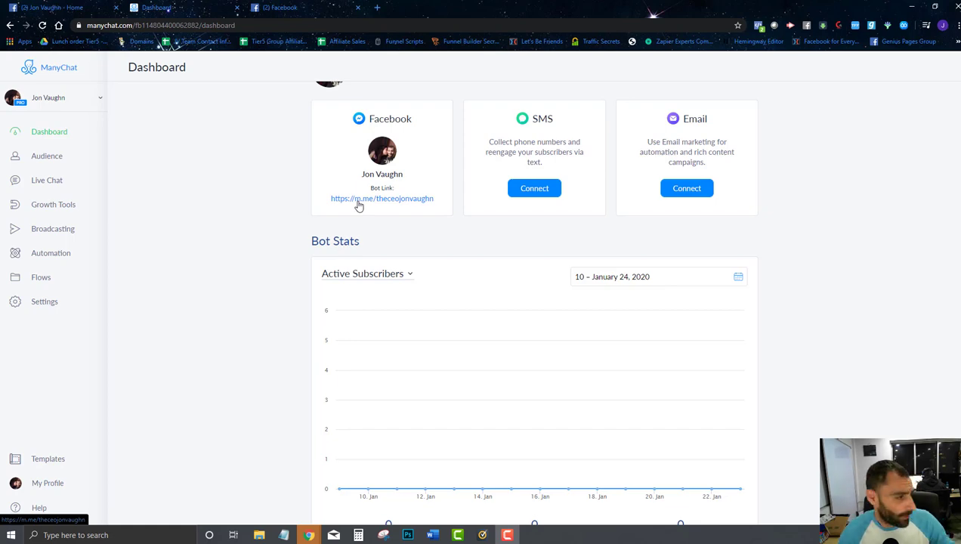
Check the Page's username in its Facebook home address, then start a blank tab.
click(251, 6)
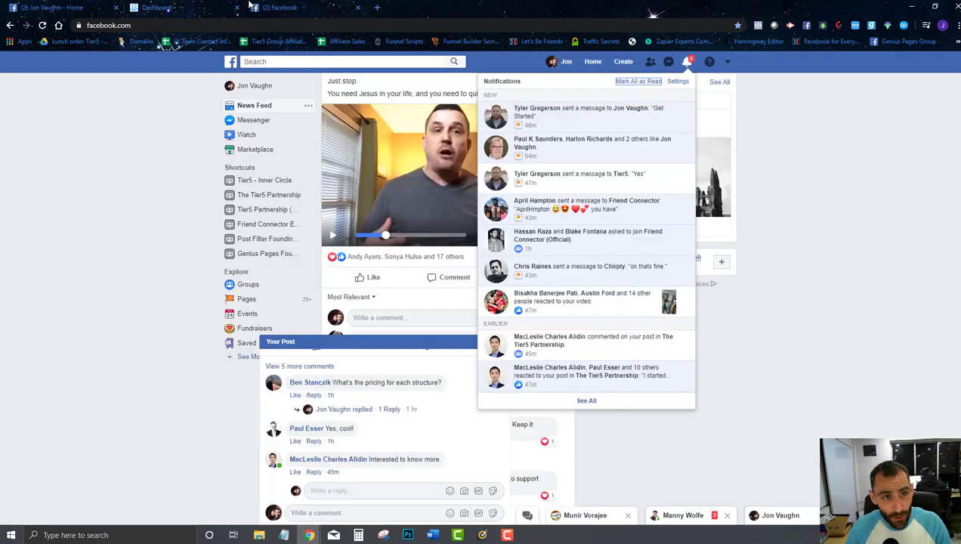
click(50, 7)
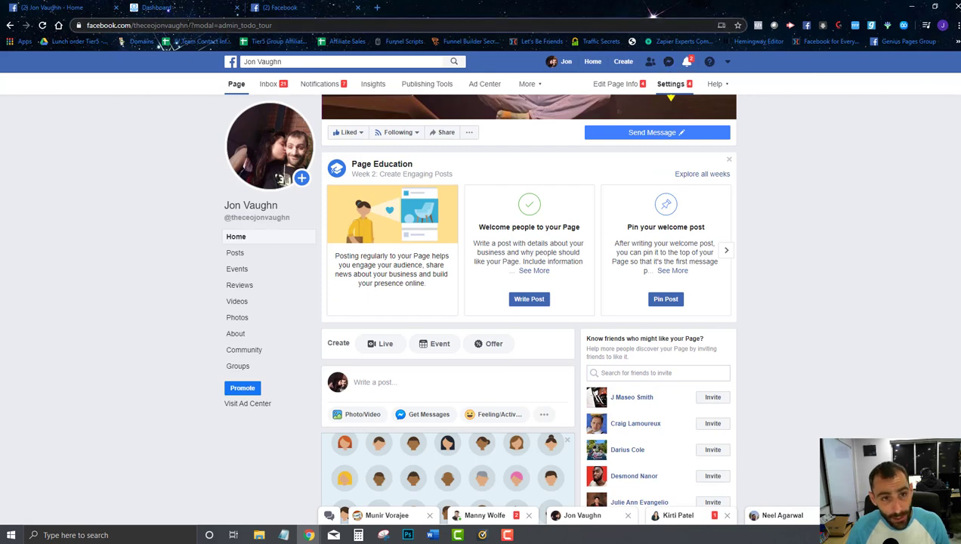
drag(187, 25, 133, 25)
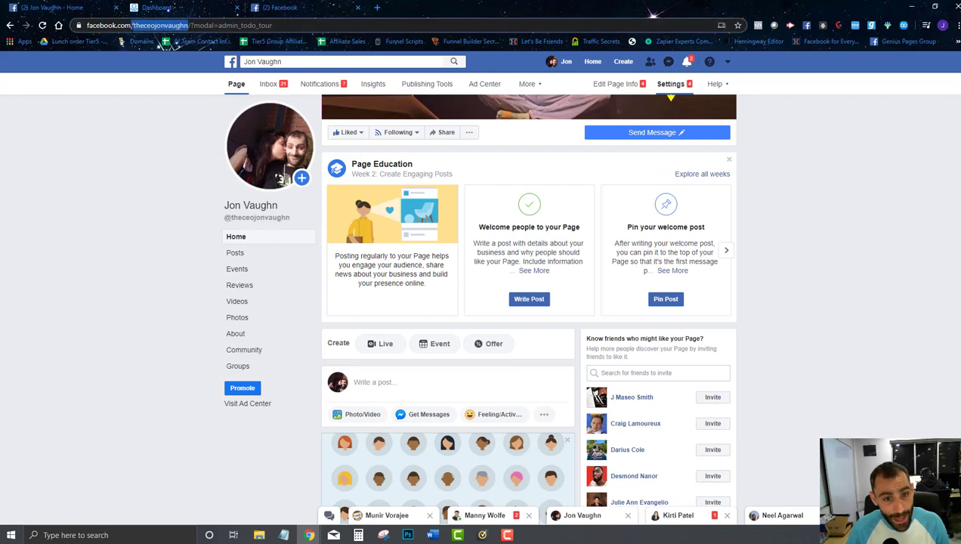
mouse_move(243, 218)
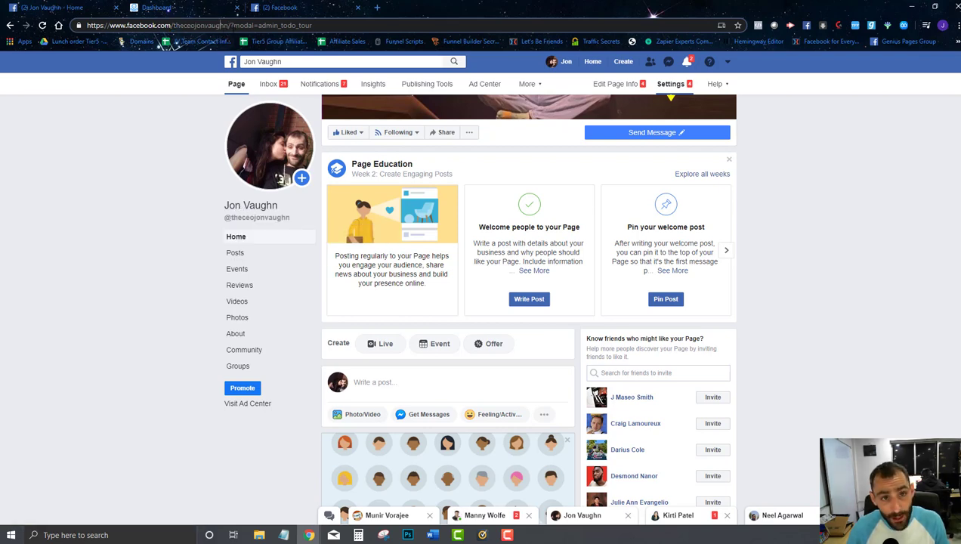
drag(228, 25, 176, 25)
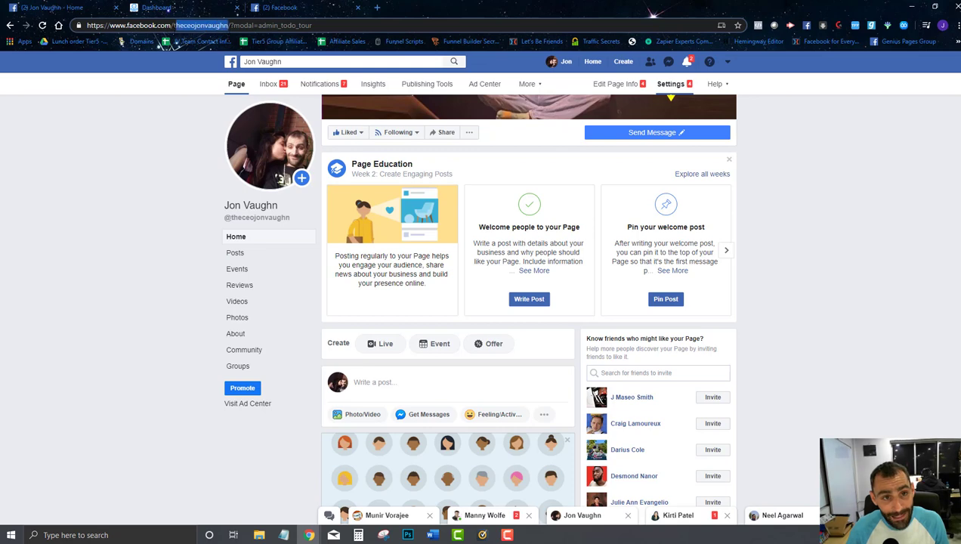
click(377, 7)
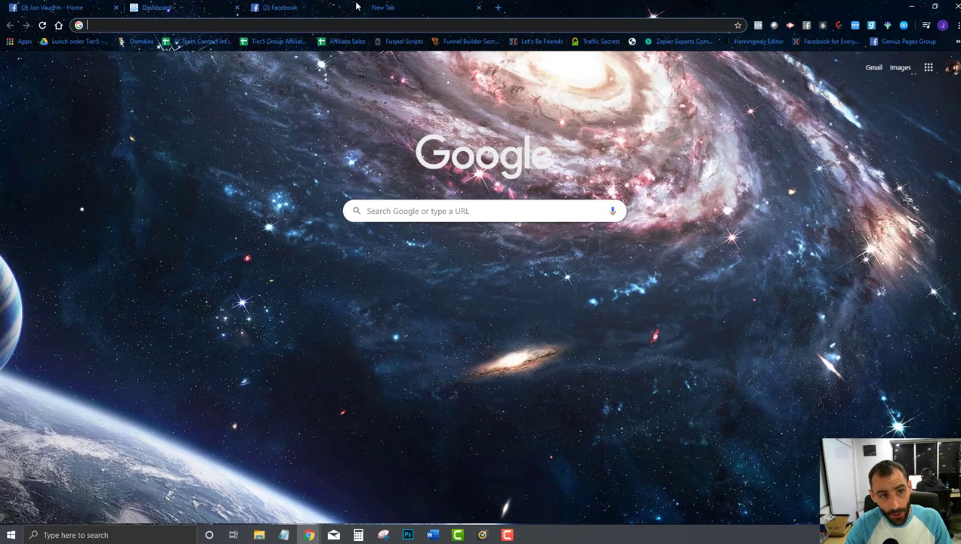
Load a personal profile's m.me short link and note the profile's username in the address.
text(m.me/)
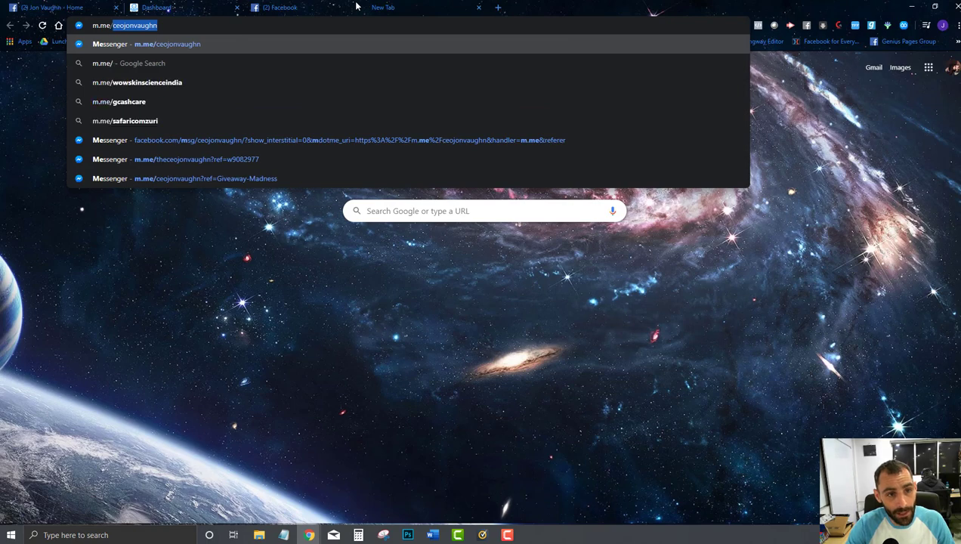
text(jon)
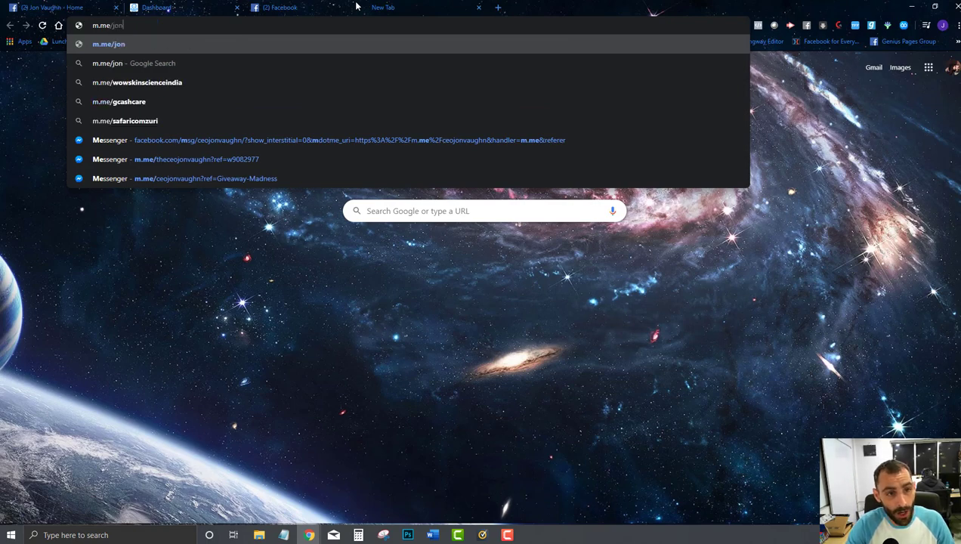
text(.vaughn.ce)
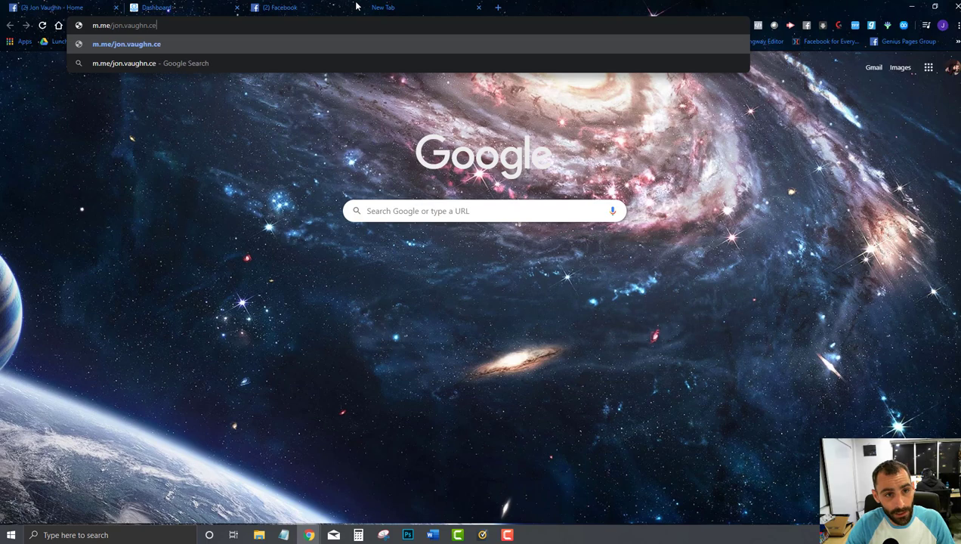
key(Return)
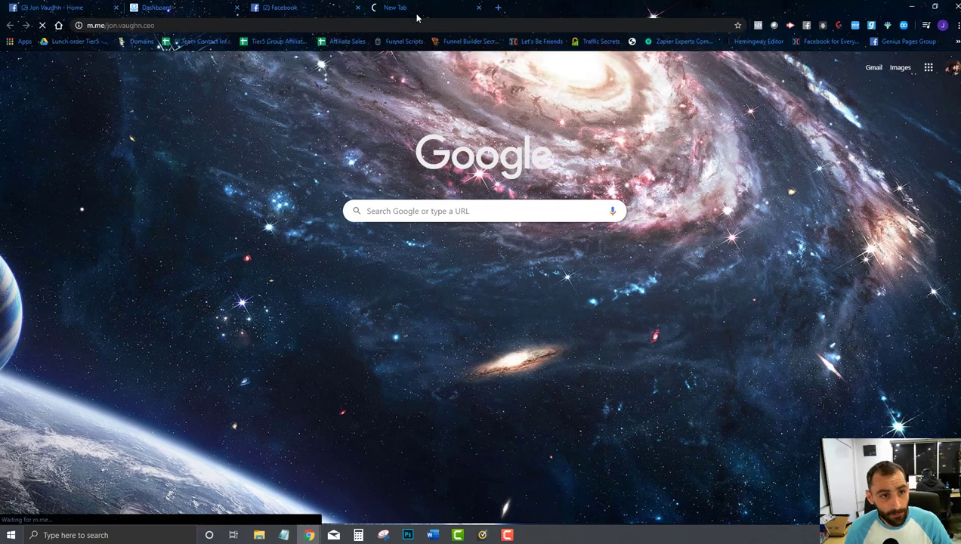
click(50, 6)
click(283, 7)
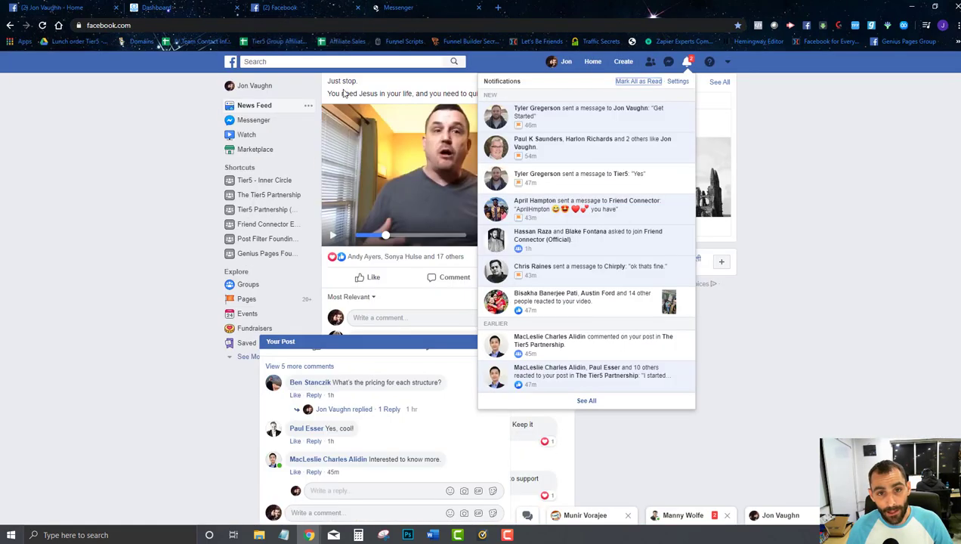
click(551, 65)
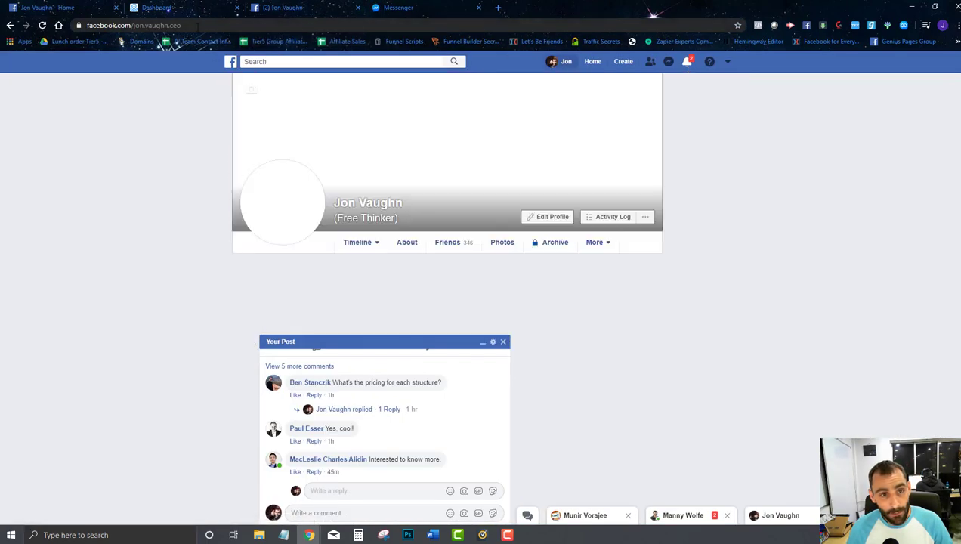
drag(181, 25, 134, 25)
Open the latest friend's Messenger conversation and note its username, then start a blank tab.
click(398, 7)
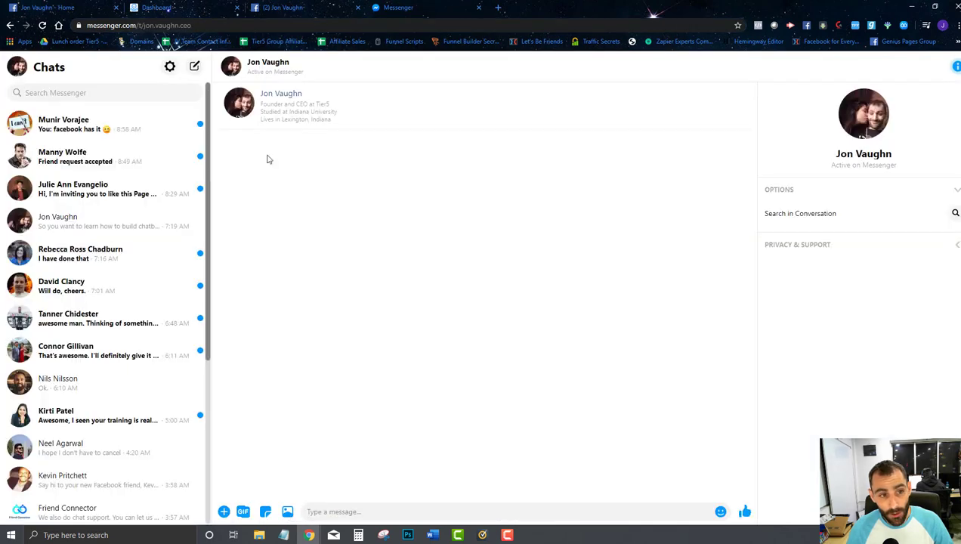
click(83, 125)
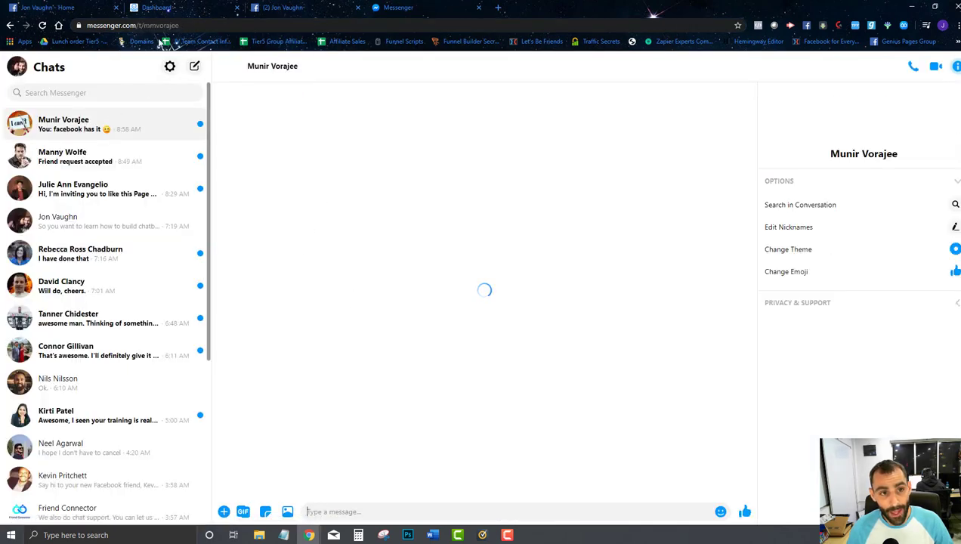
drag(219, 25, 183, 25)
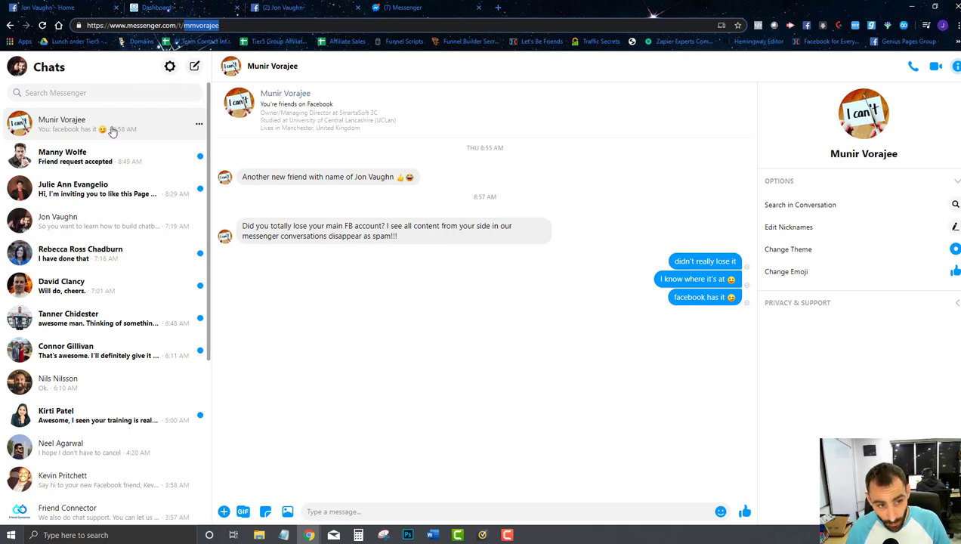
click(499, 8)
Load the friend's profile at facebook.com/<username>, then their chat via m.me/<username>.
text(fac)
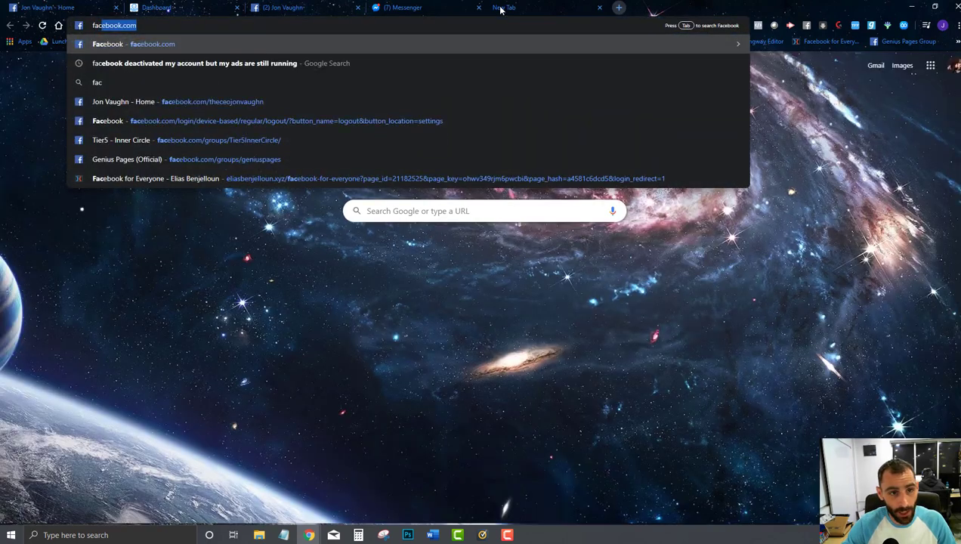
key(Right)
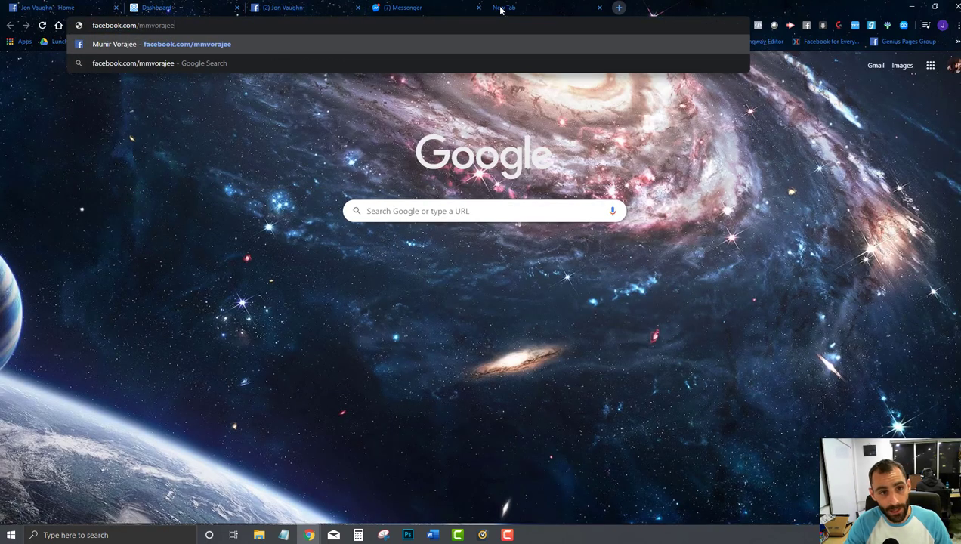
key(Return)
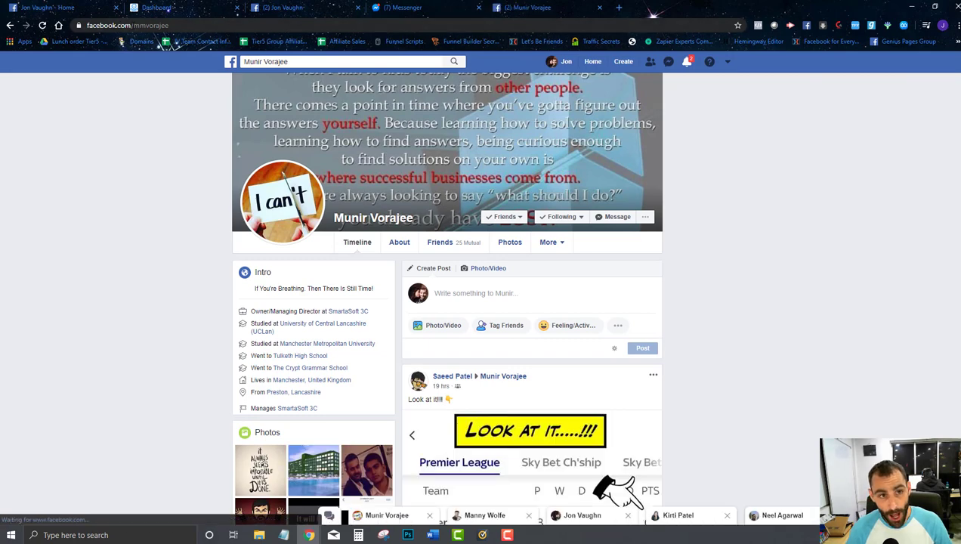
text(m.me)
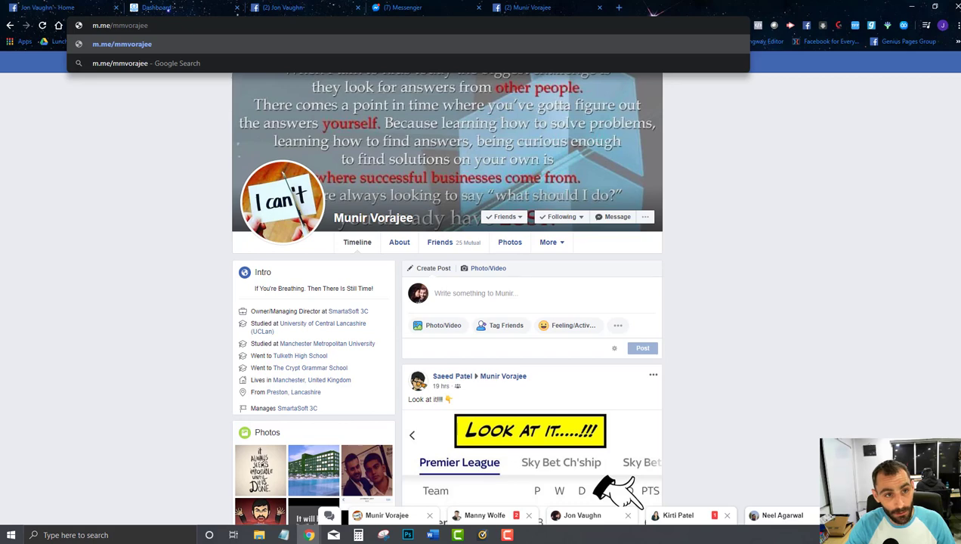
key(Return)
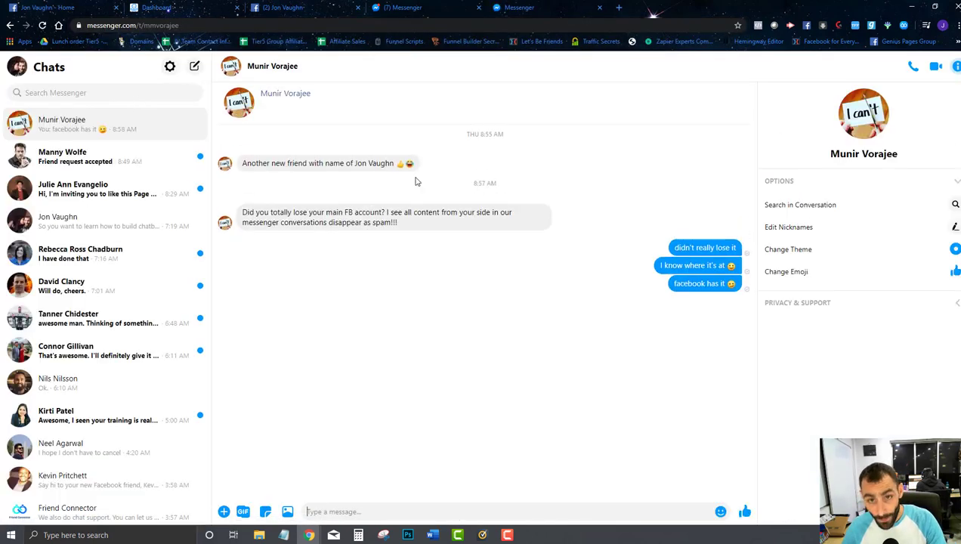
Copy the ManyChat Bot Link and load it in a new tab to see the bot's welcome message.
click(619, 7)
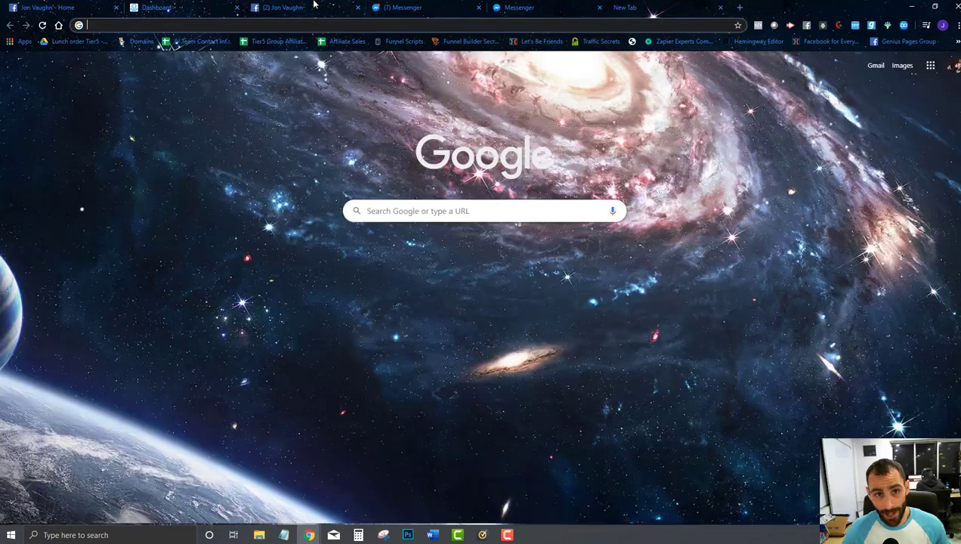
click(312, 6)
click(174, 7)
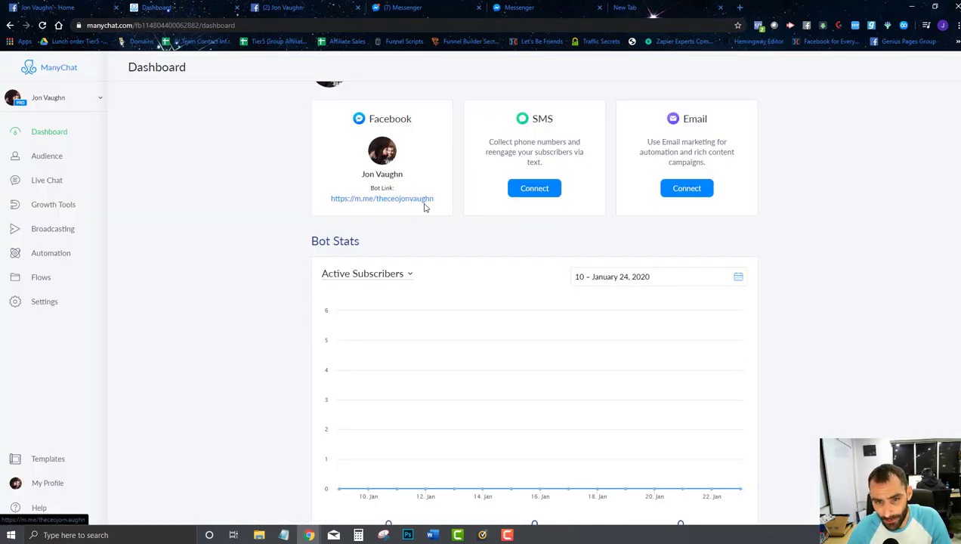
drag(442, 204, 329, 204)
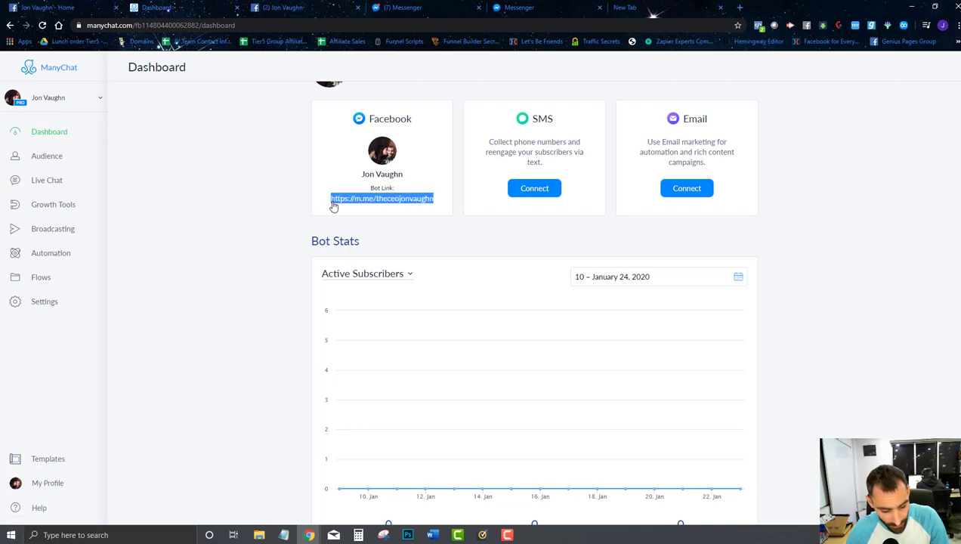
key(ctrl+c)
click(691, 8)
key(ctrl+v)
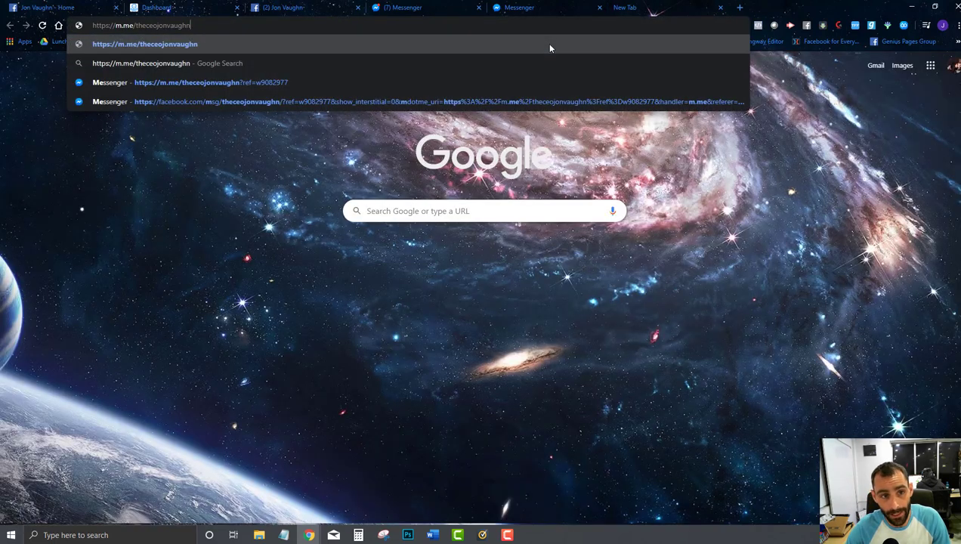
key(Return)
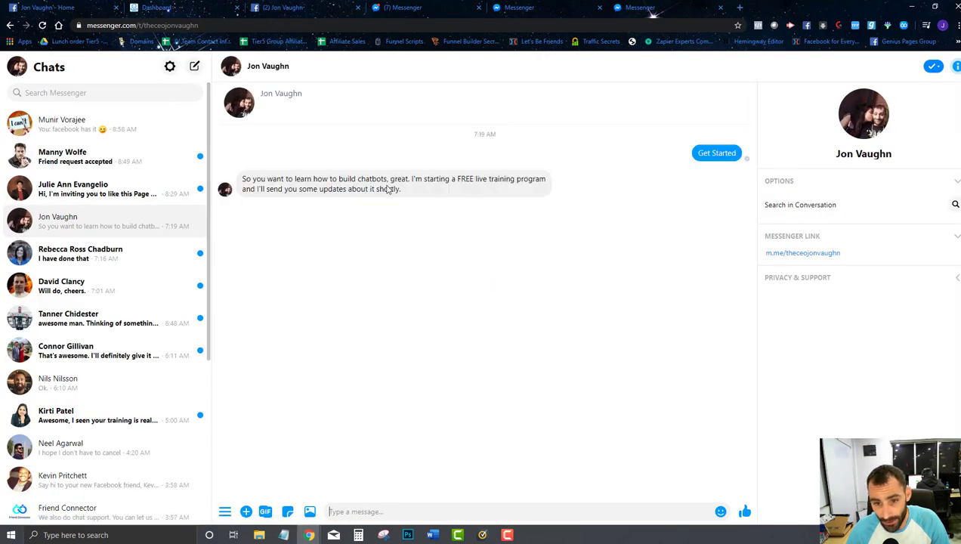
Minimize the post comments chat box and bring up the Facebook business Page.
click(205, 6)
click(294, 6)
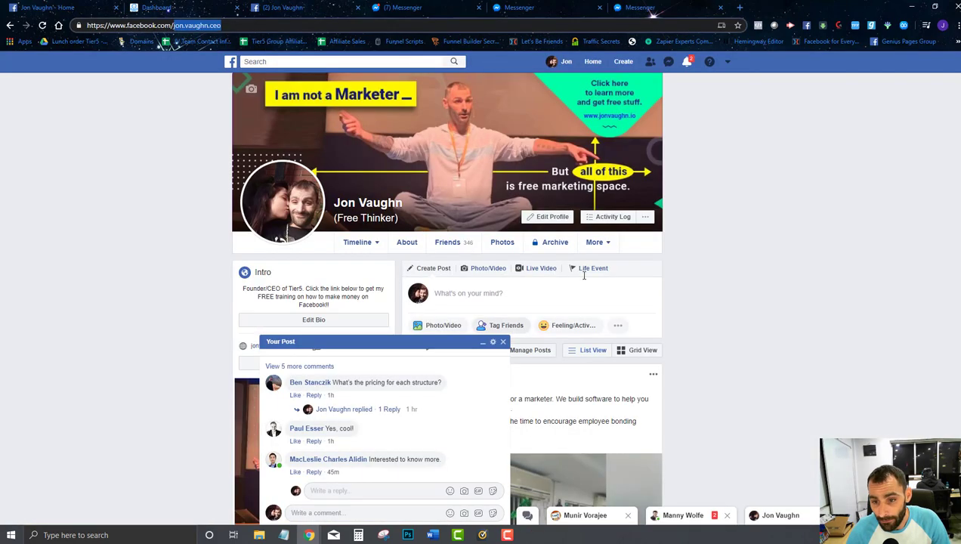
click(482, 342)
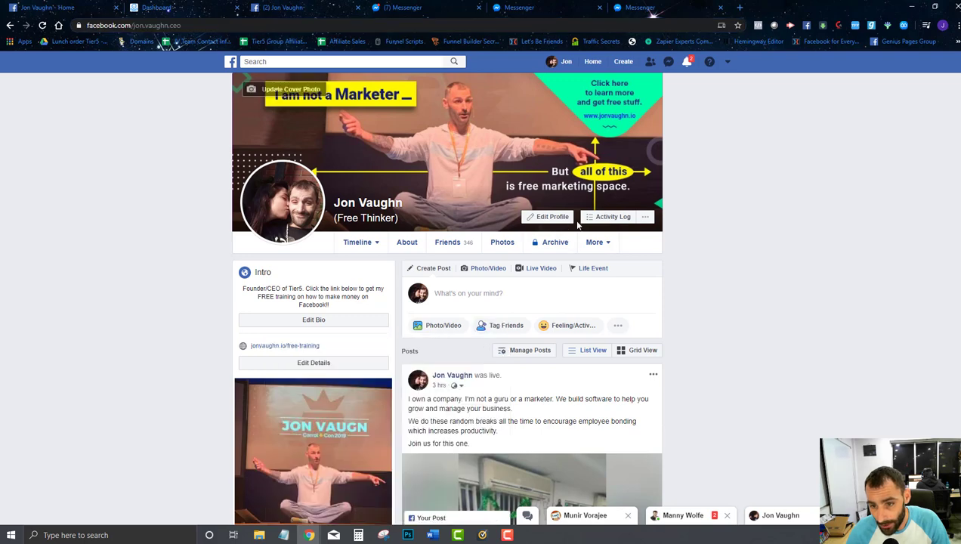
click(78, 5)
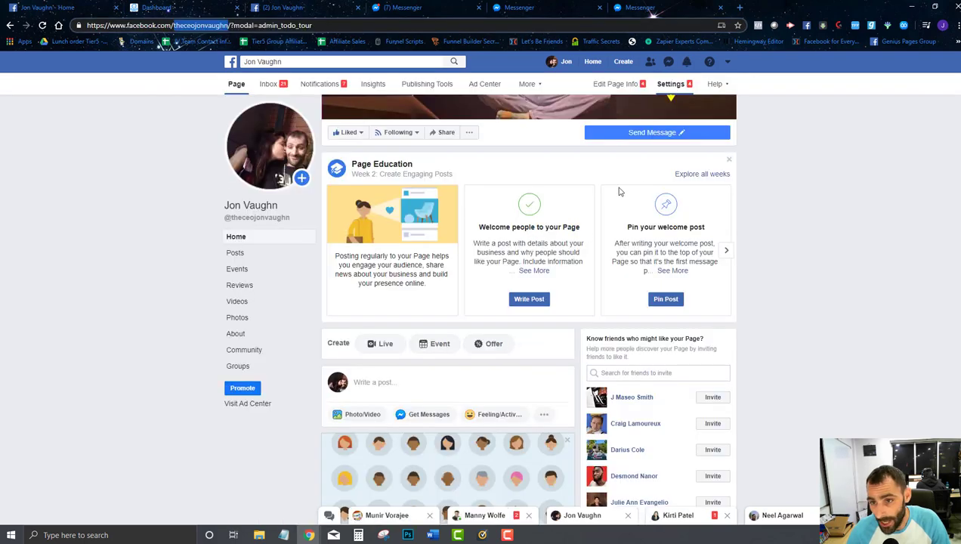
Delete the whole conversation with the bot's Page and start a fresh test chat.
scroll(618, 192, up, 2)
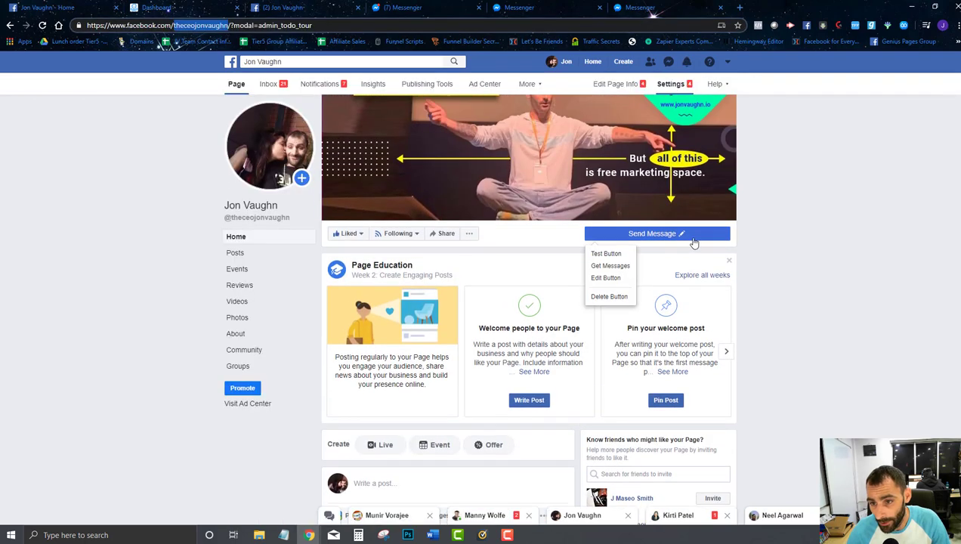
click(597, 517)
click(614, 358)
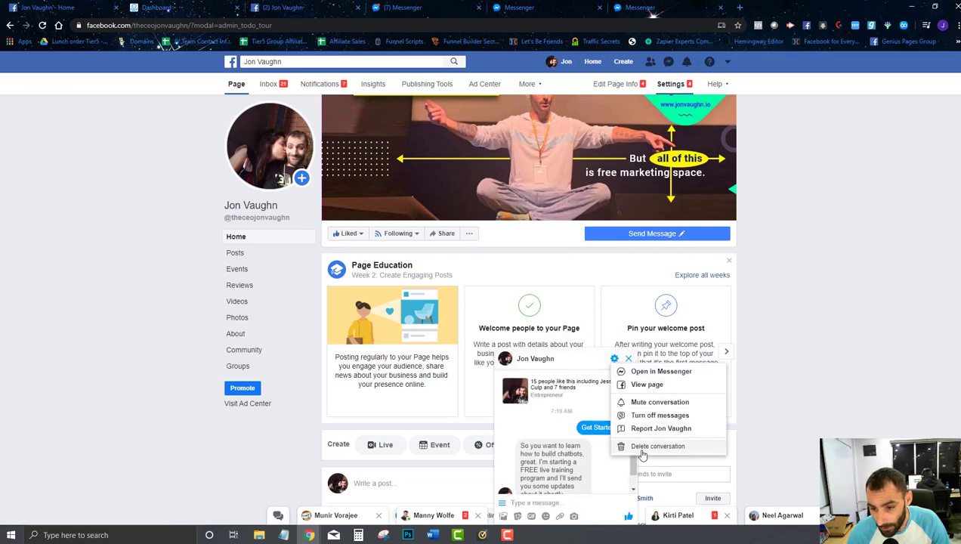
click(642, 447)
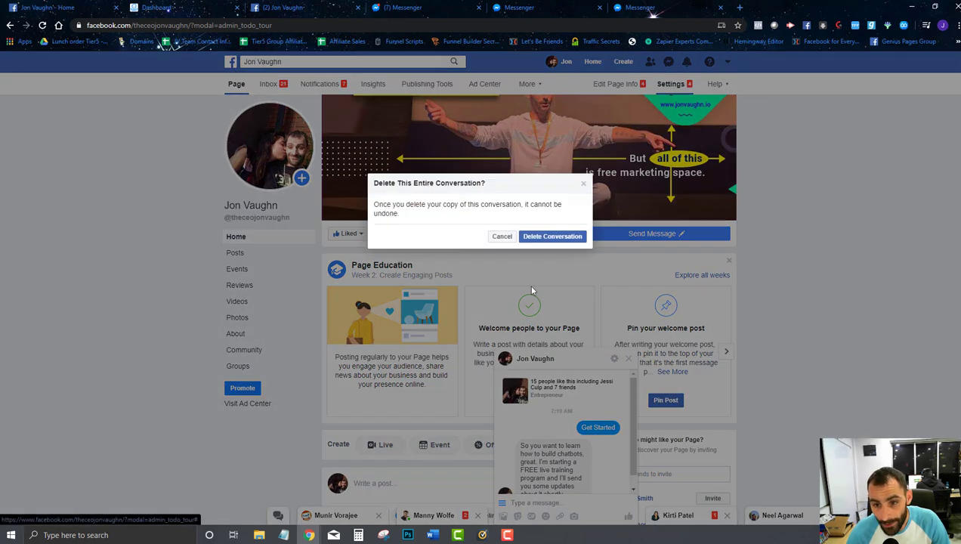
click(541, 238)
mouse_move(625, 236)
click(604, 255)
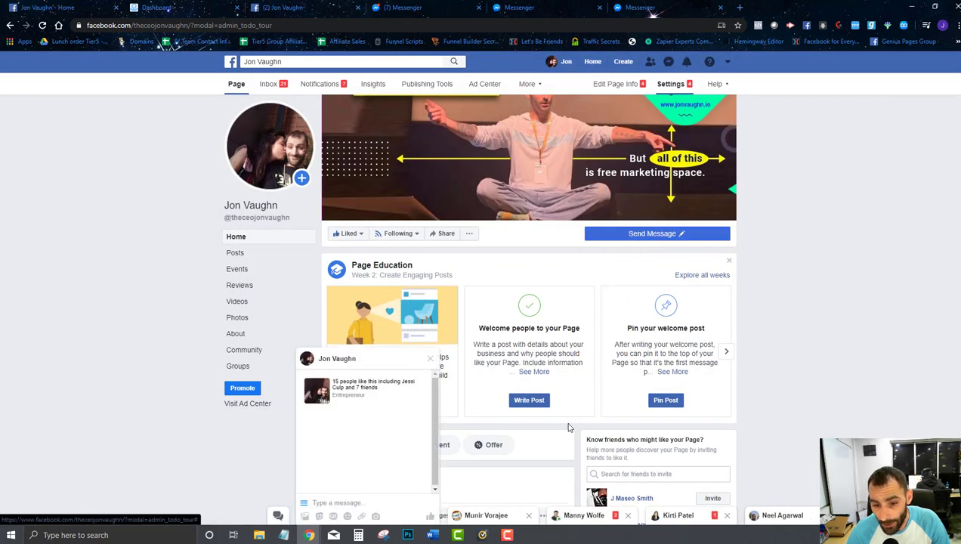
Reload the pasted bot link in the Messenger tab, then return to the ManyChat dashboard.
click(644, 10)
click(224, 25)
key(ctrl+v)
key(Return)
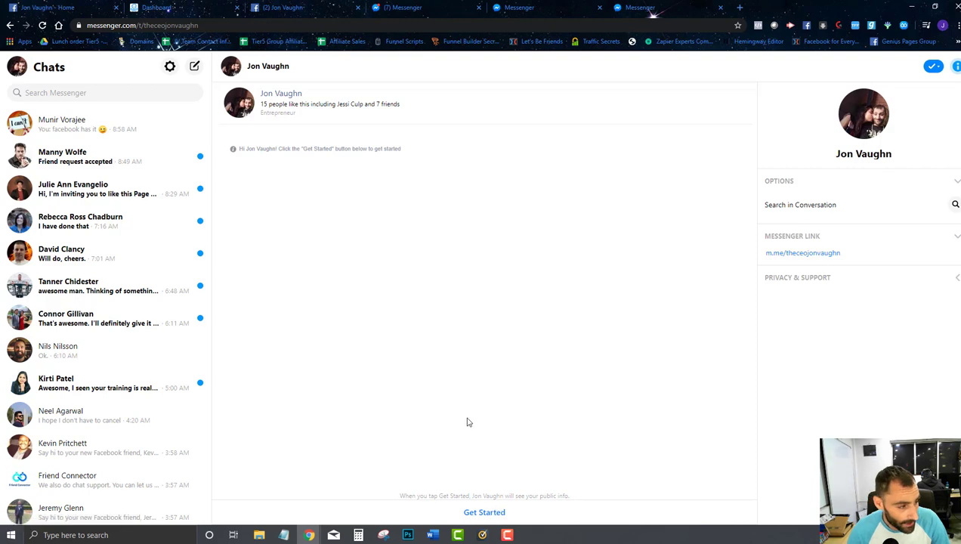
click(288, 4)
click(157, 7)
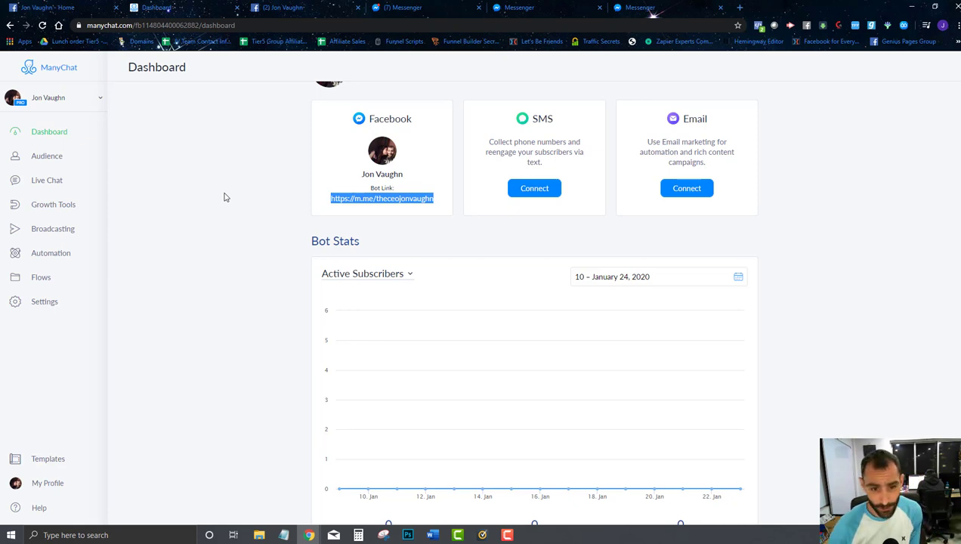
Scroll the dashboard stats: 30 active subscribers, 100% English, 83% male, Chatbot Training at 31 runs.
click(224, 197)
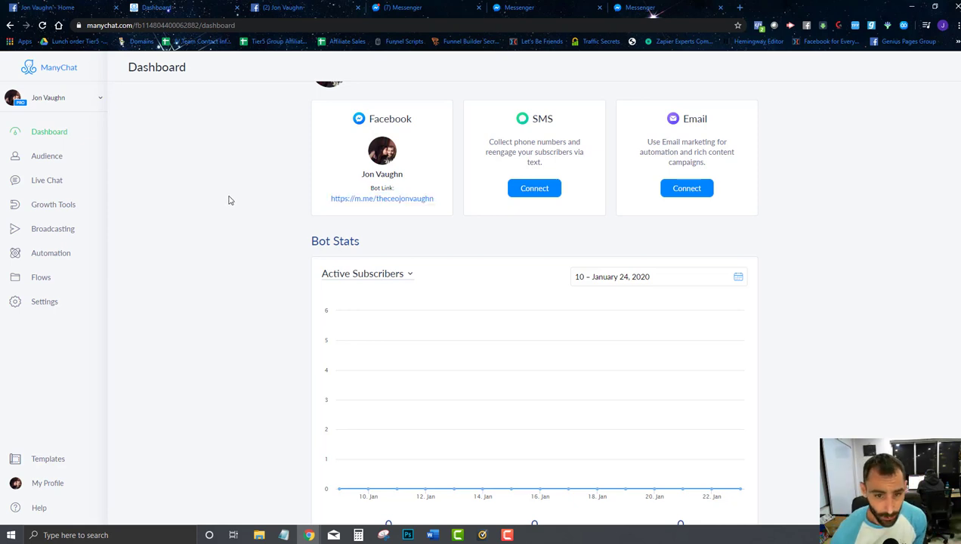
scroll(195, 202, down, 1)
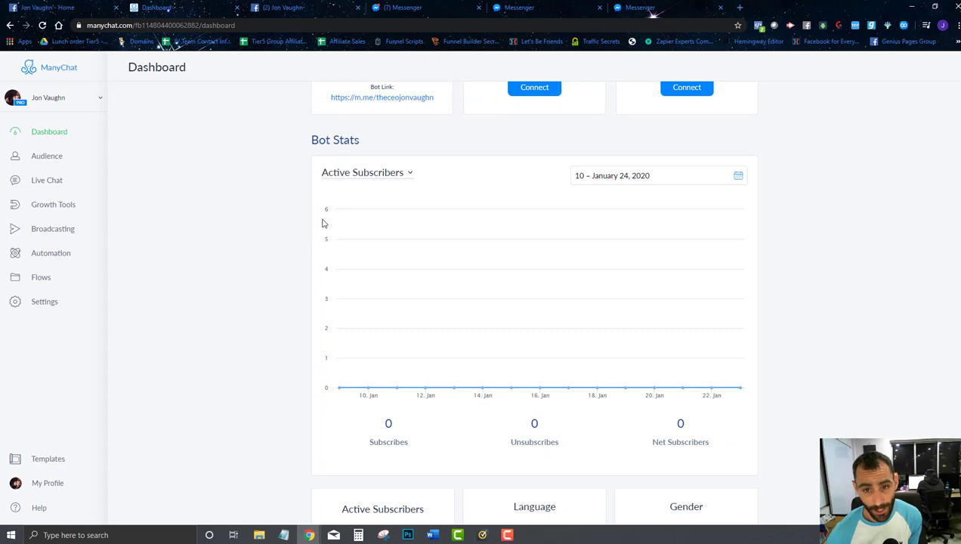
scroll(274, 200, up, 2)
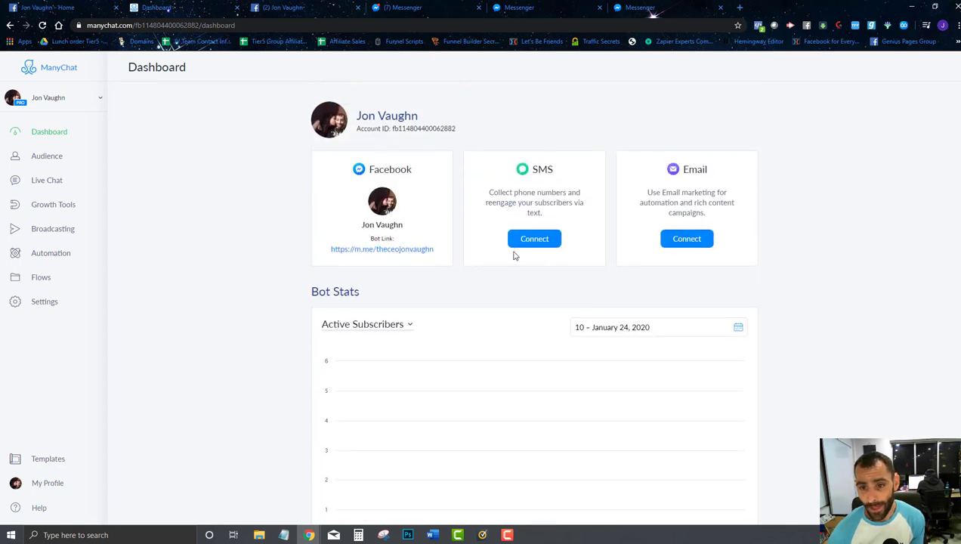
scroll(536, 241, down, 1)
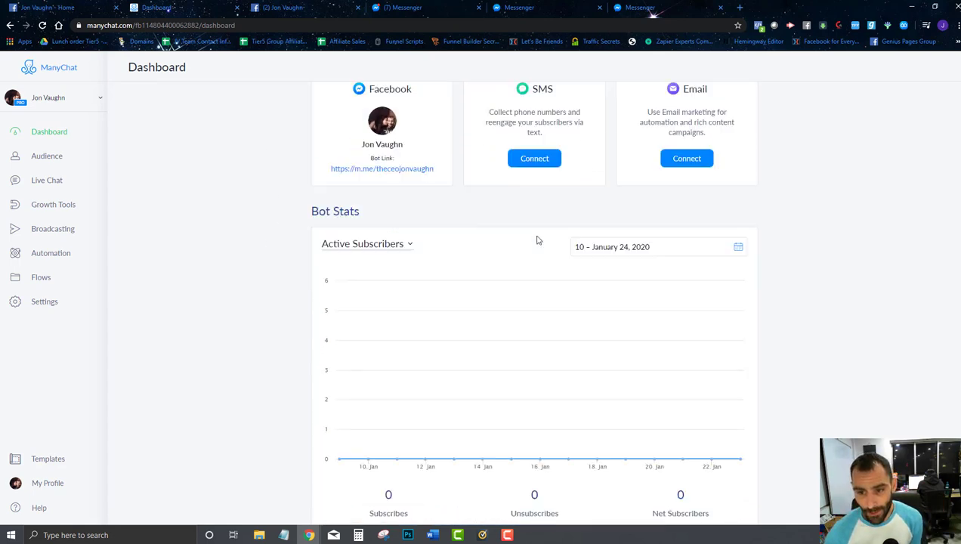
scroll(365, 239, down, 3)
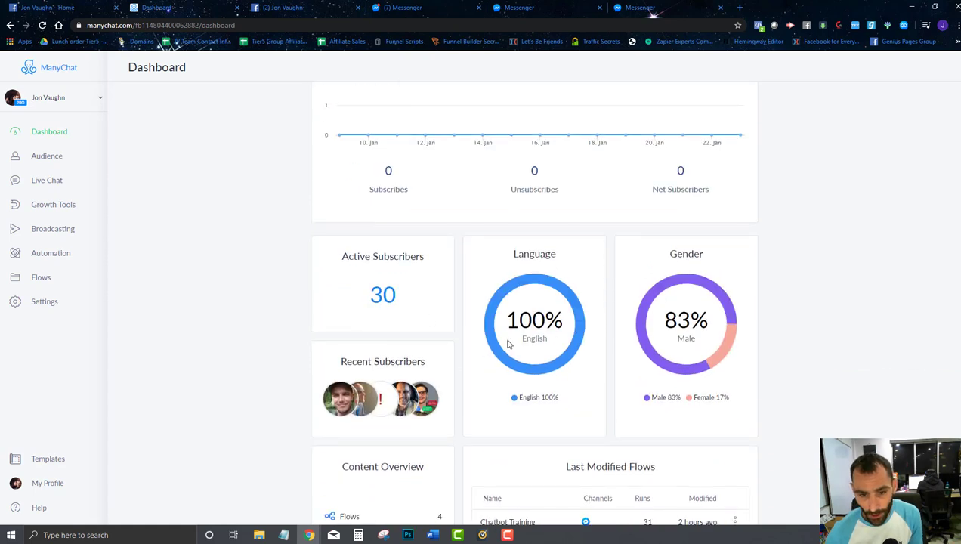
scroll(395, 345, down, 1)
scroll(417, 254, down, 1)
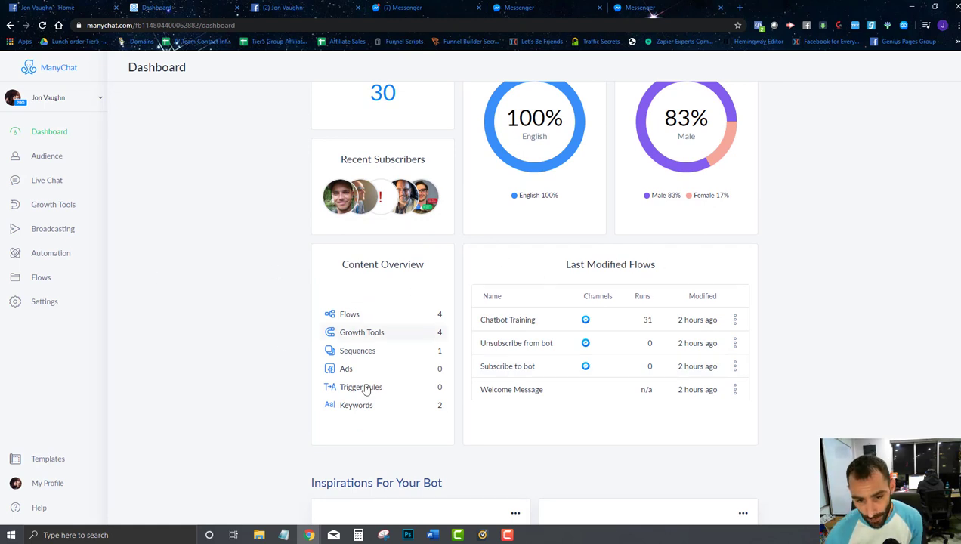
scroll(299, 348, down, 1)
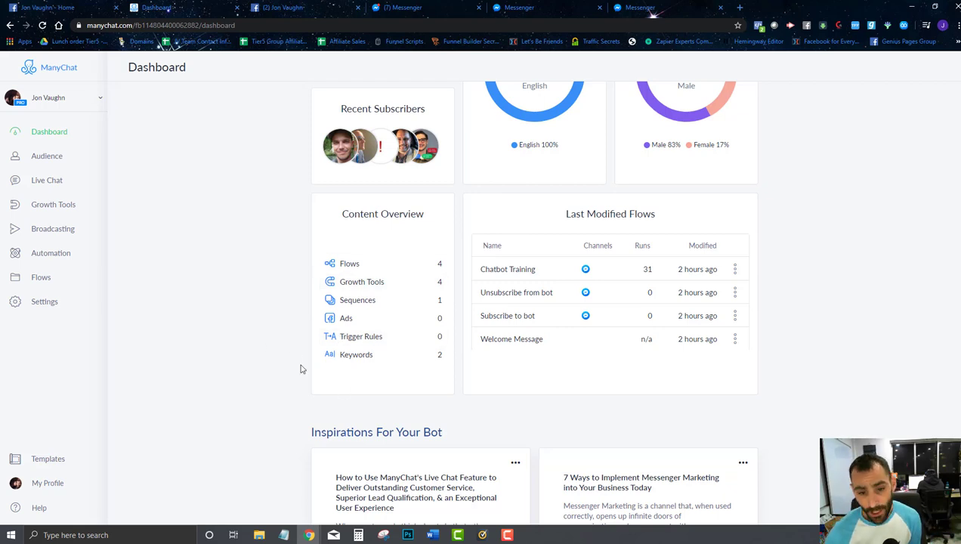
scroll(337, 367, down, 1)
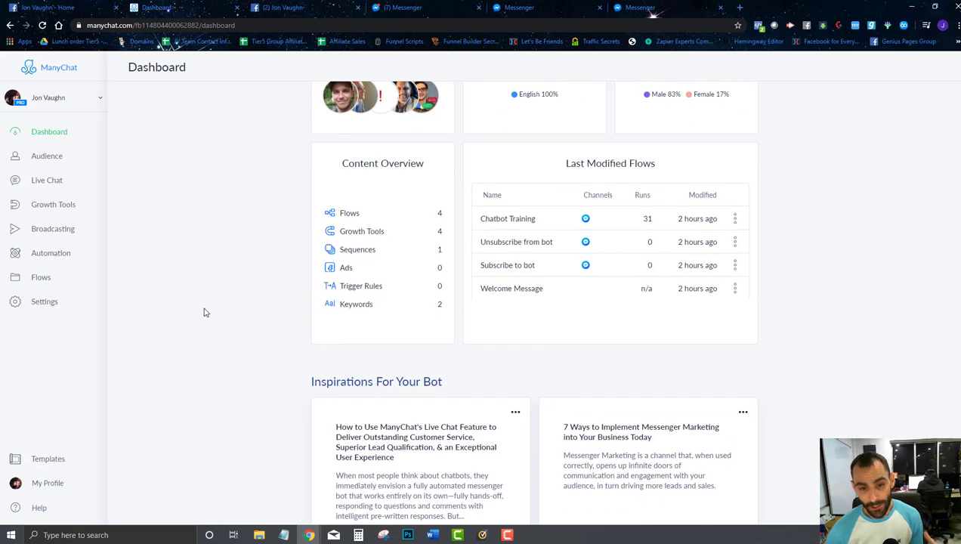
scroll(274, 308, down, 2)
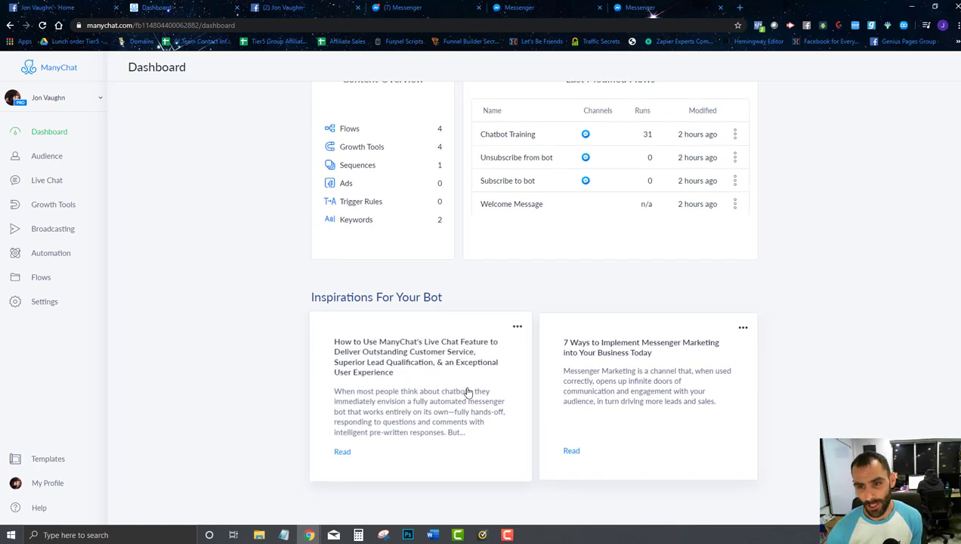
scroll(595, 343, up, 10)
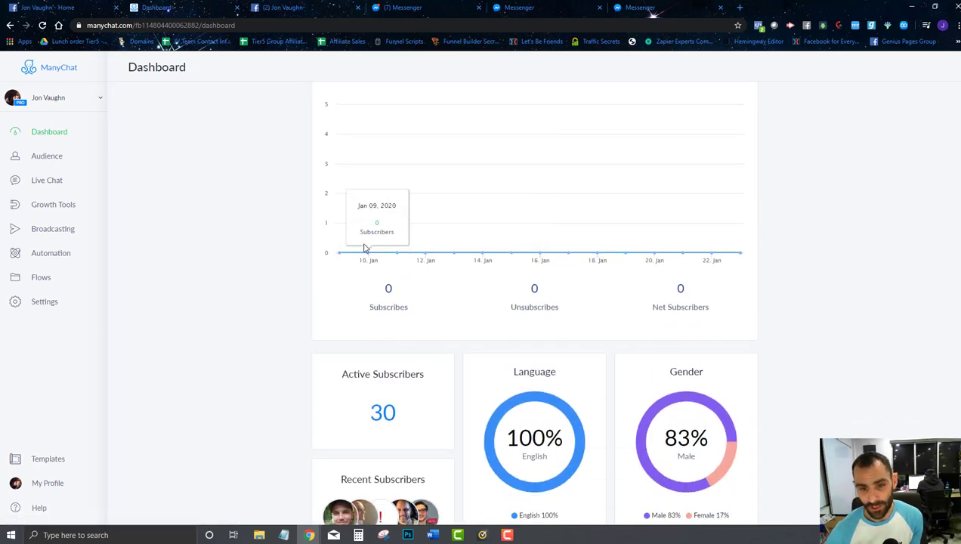
scroll(574, 227, up, 2)
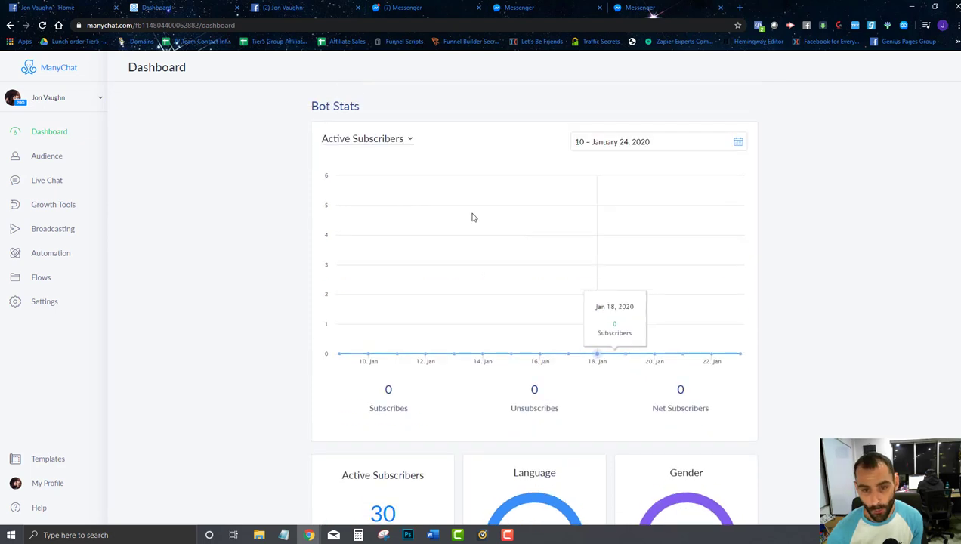
Open the chart metrics list, close it unchanged, and recheck the subscriber chart.
click(386, 141)
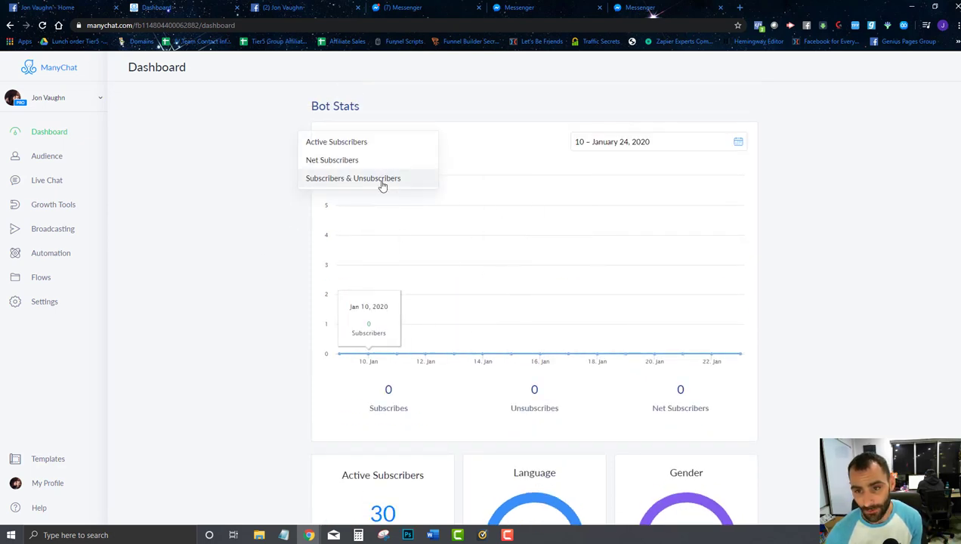
click(593, 171)
scroll(418, 268, down, 5)
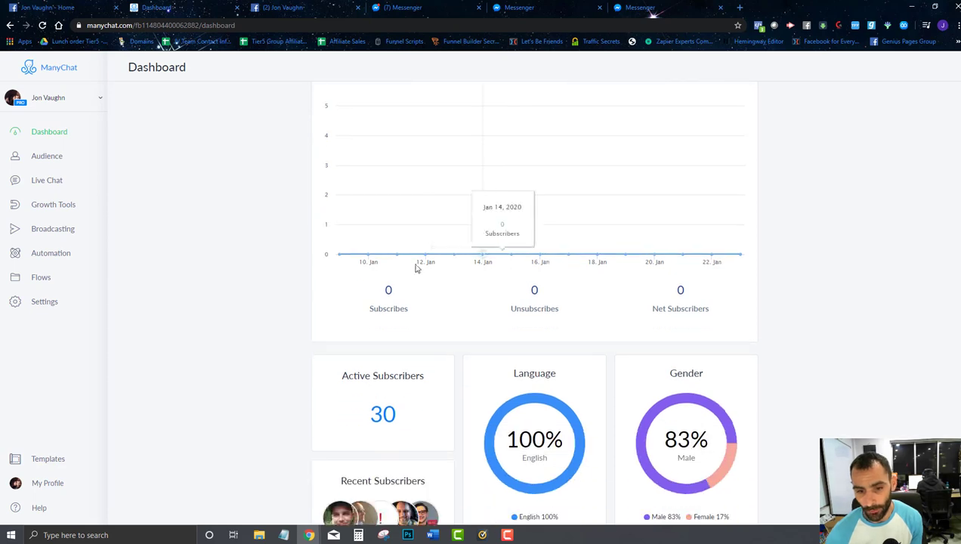
scroll(301, 261, up, 1)
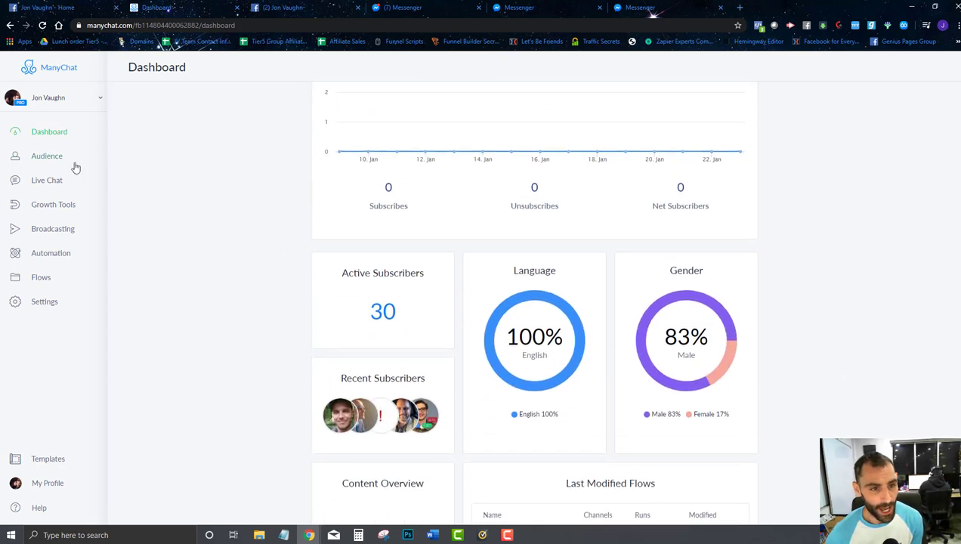
Browse the Audience list of 31 subscribers tagged chatbot-training.
click(51, 156)
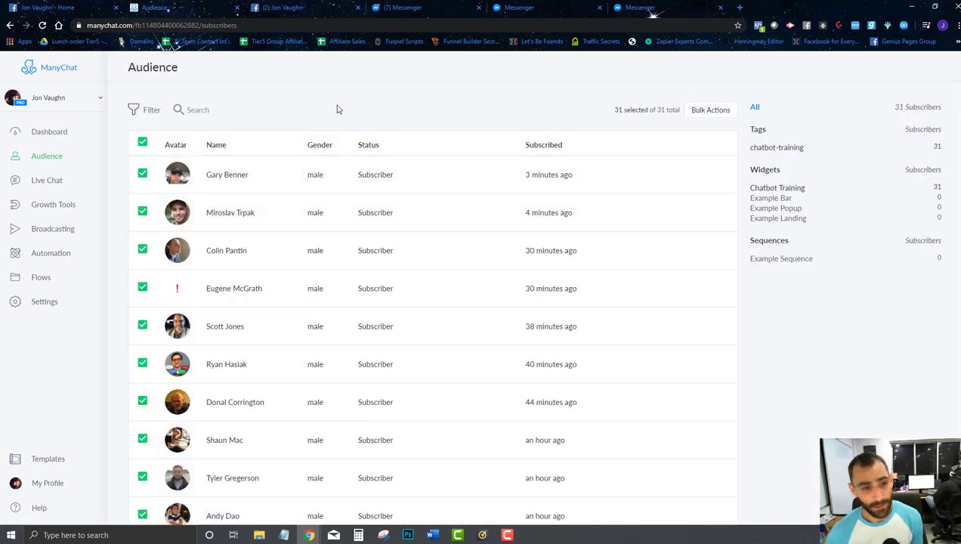
scroll(275, 187, down, 1)
scroll(274, 187, down, 9)
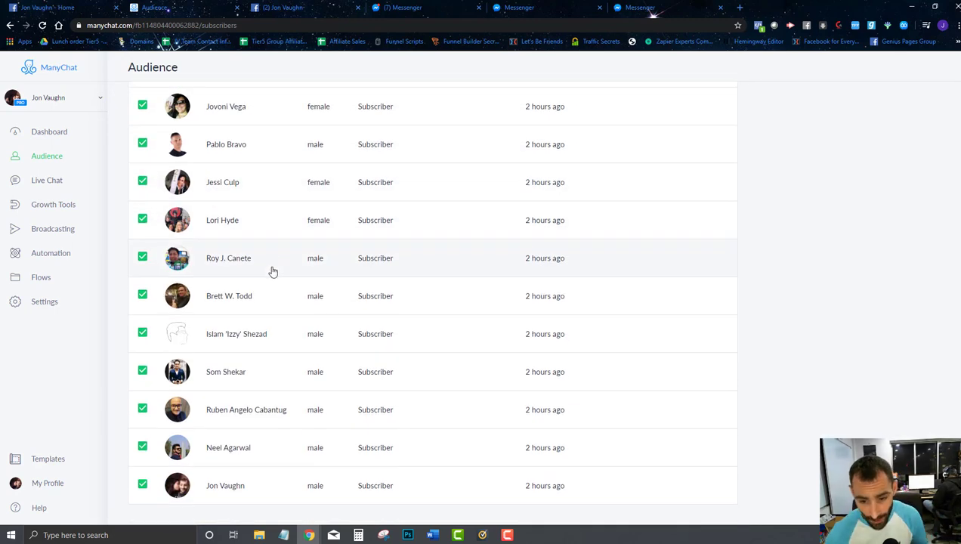
scroll(279, 259, up, 10)
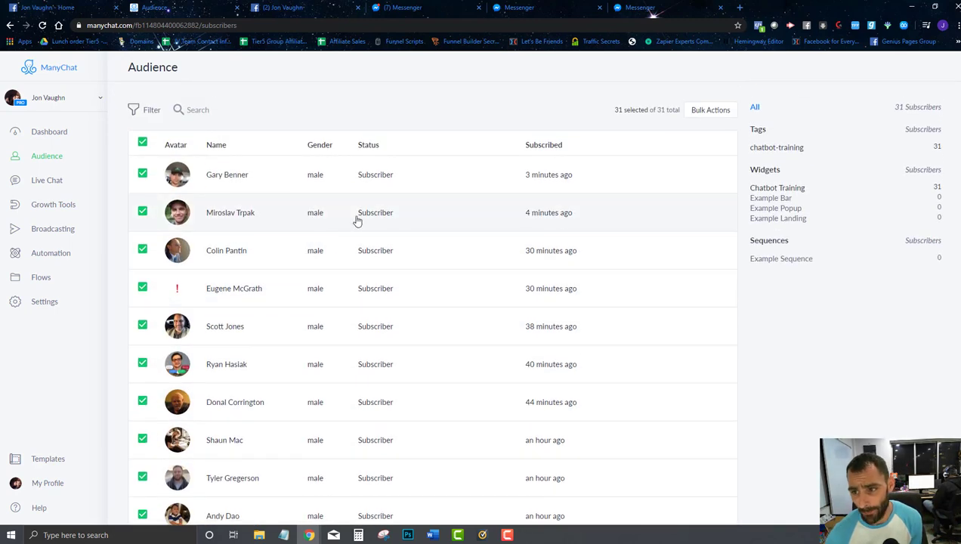
Start a filter, look over the condition types without choosing one, and open the name search.
click(153, 112)
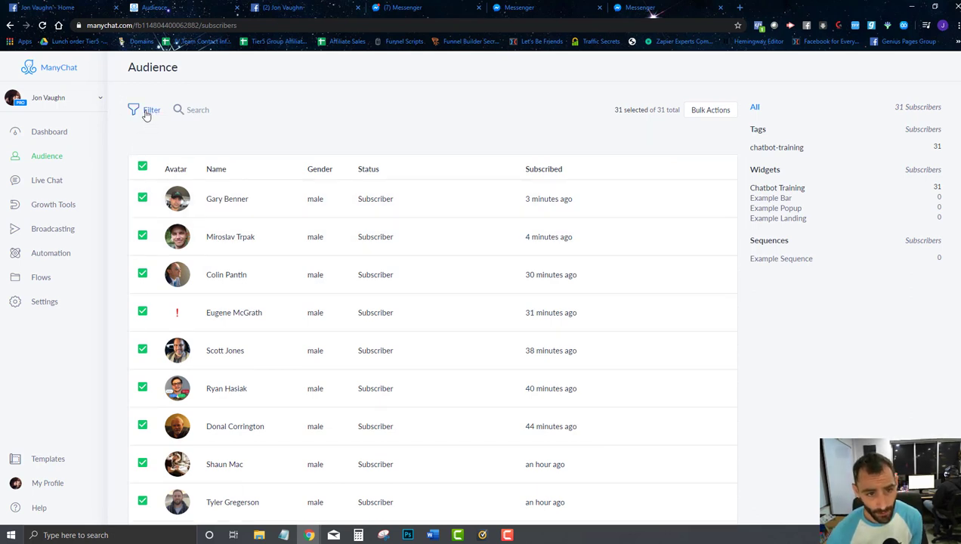
click(172, 145)
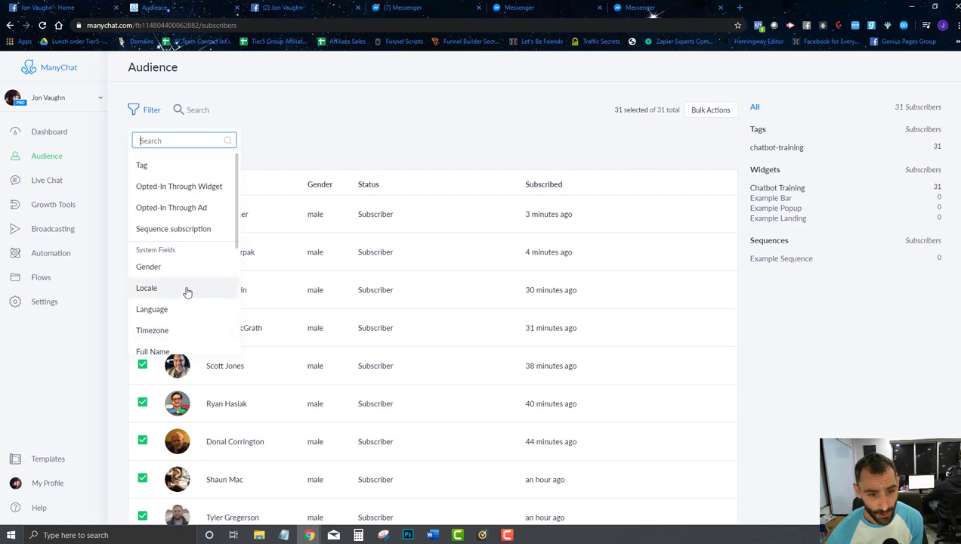
scroll(187, 289, down, 3)
scroll(189, 266, up, 3)
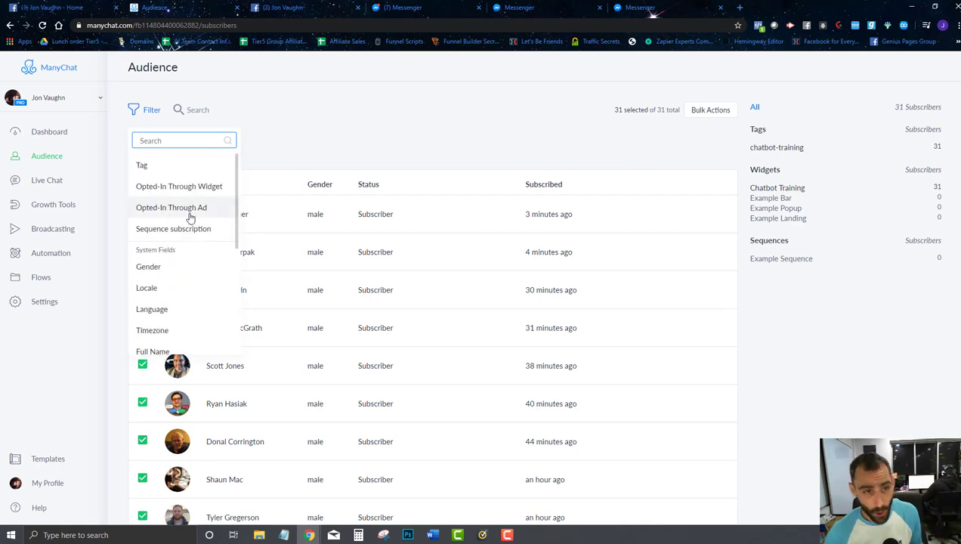
click(179, 116)
click(177, 112)
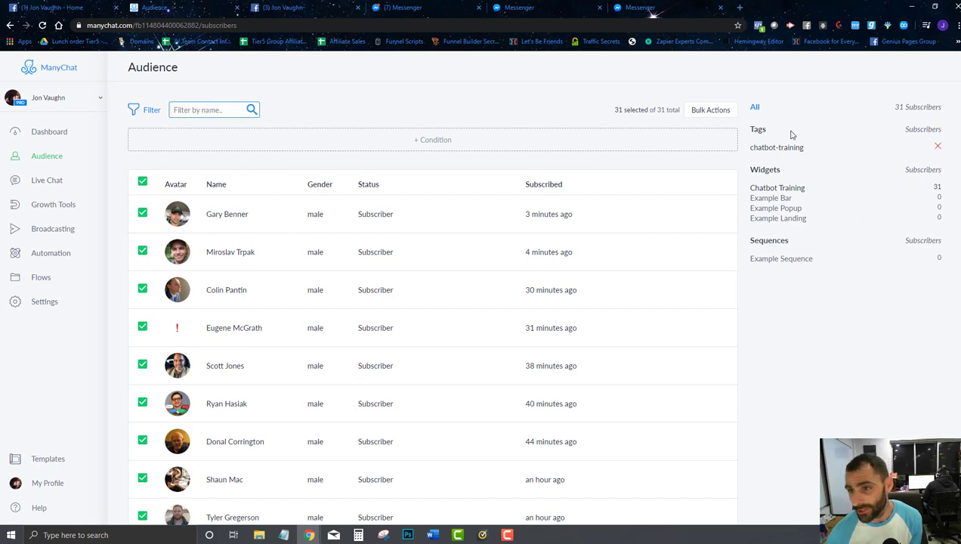
Filter the audience by the Chatbot Training widget and preview Bulk Actions for all 31 selected.
click(769, 189)
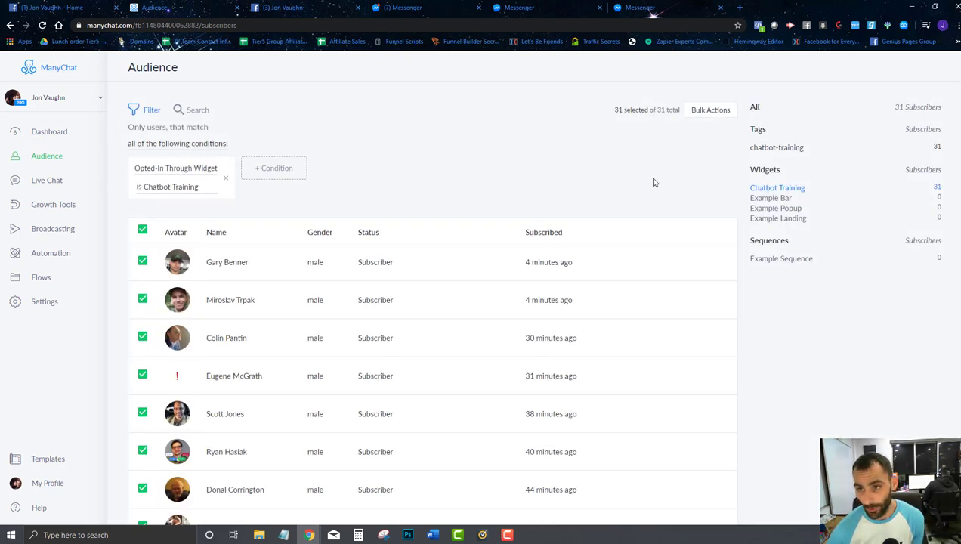
scroll(680, 152, down, 2)
scroll(708, 121, up, 2)
click(710, 109)
scroll(682, 227, down, 1)
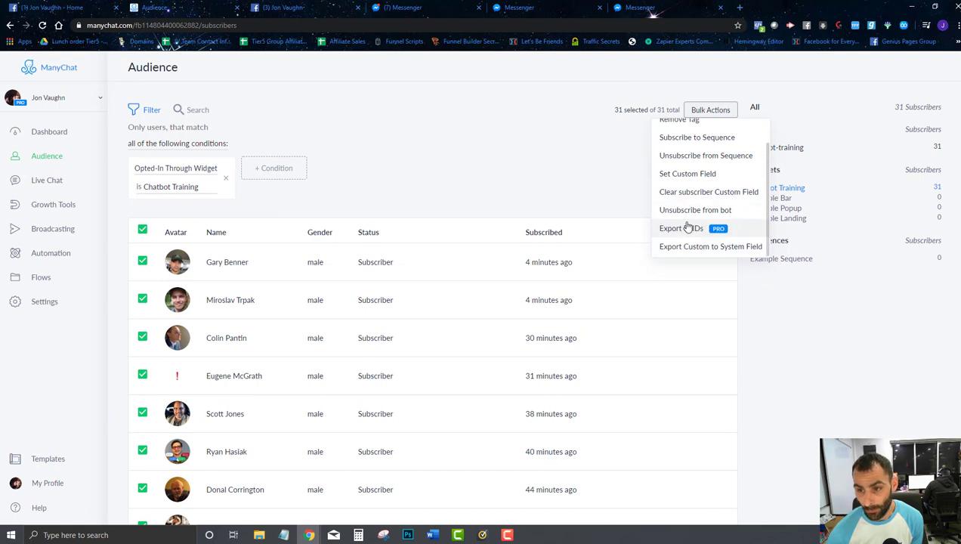
scroll(661, 210, up, 1)
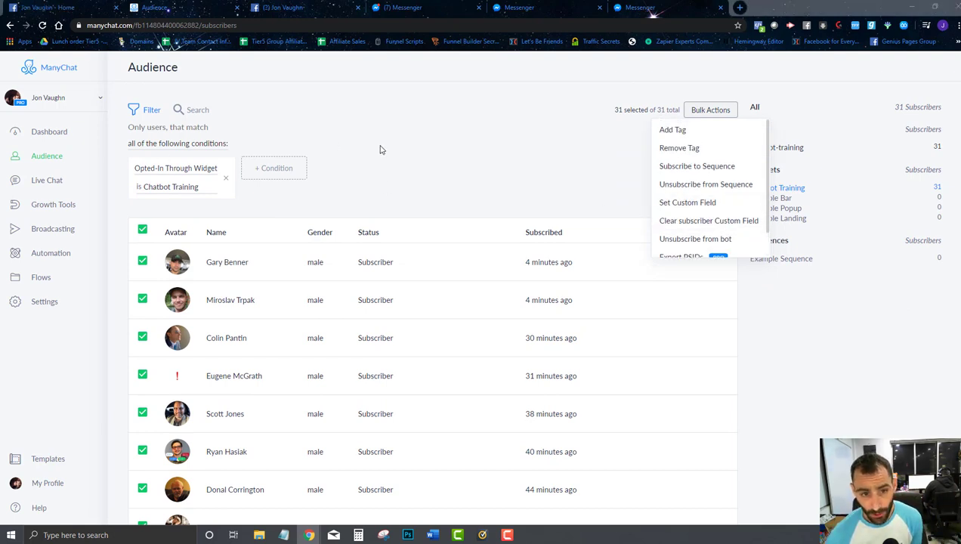
click(423, 148)
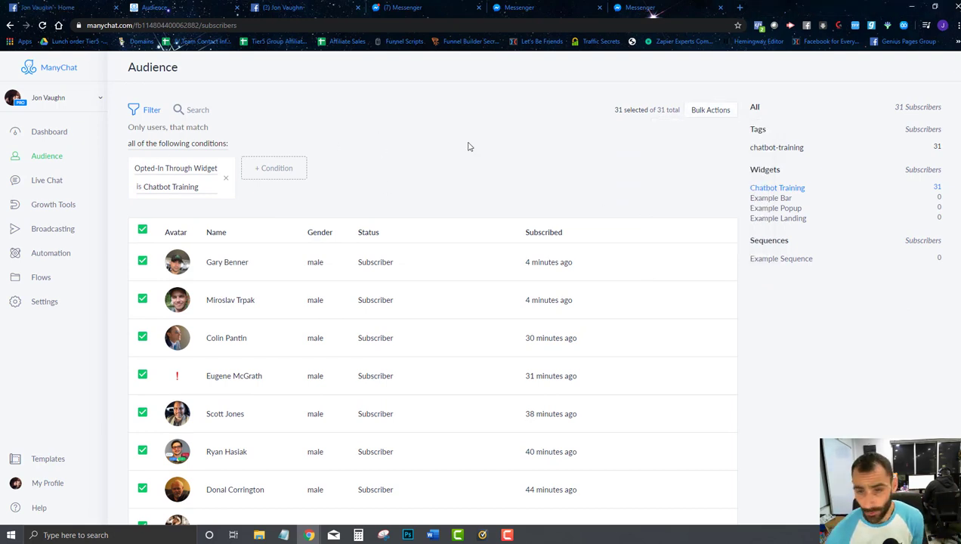
click(50, 181)
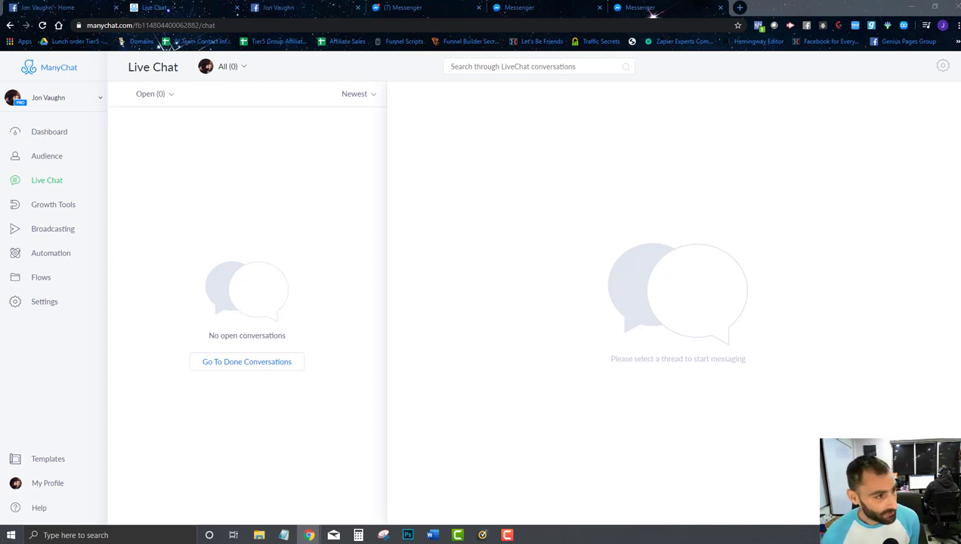
click(301, 6)
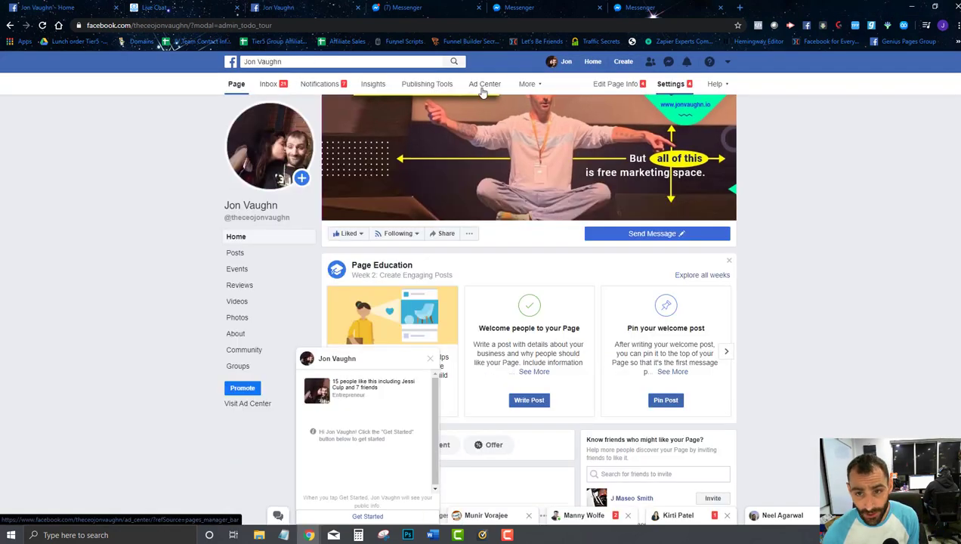
click(270, 84)
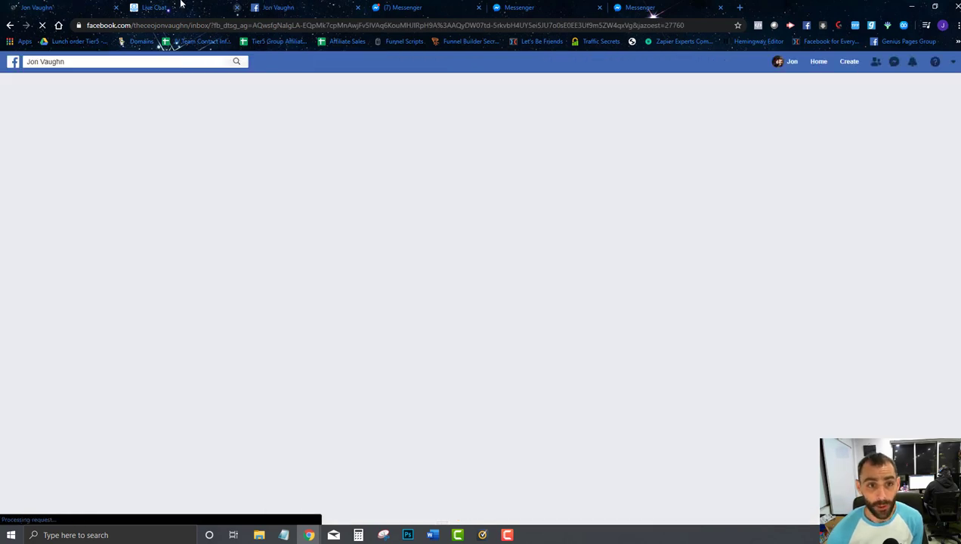
click(181, 6)
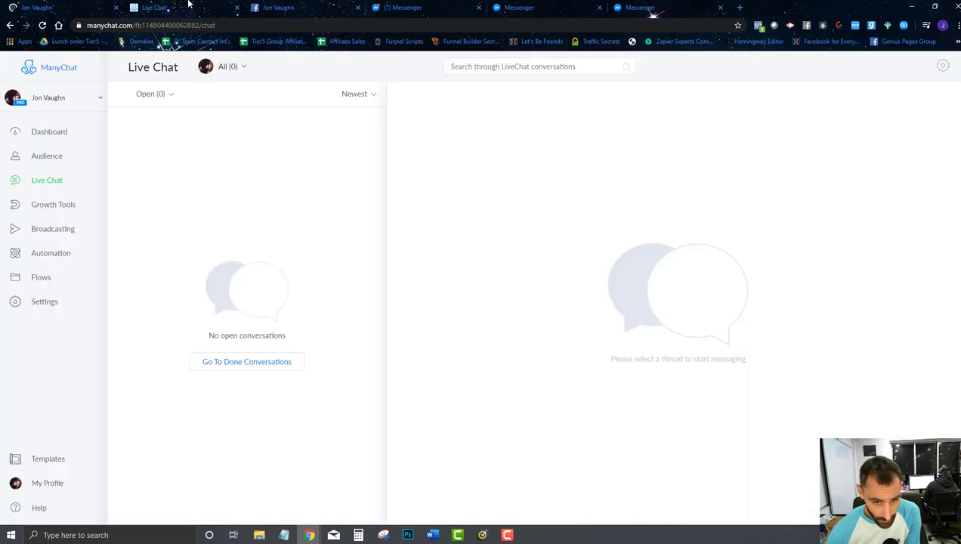
Review the Growth Tools list showing Chatbot Training with 32 opt-ins, then view the empty Broadcasts history.
click(49, 205)
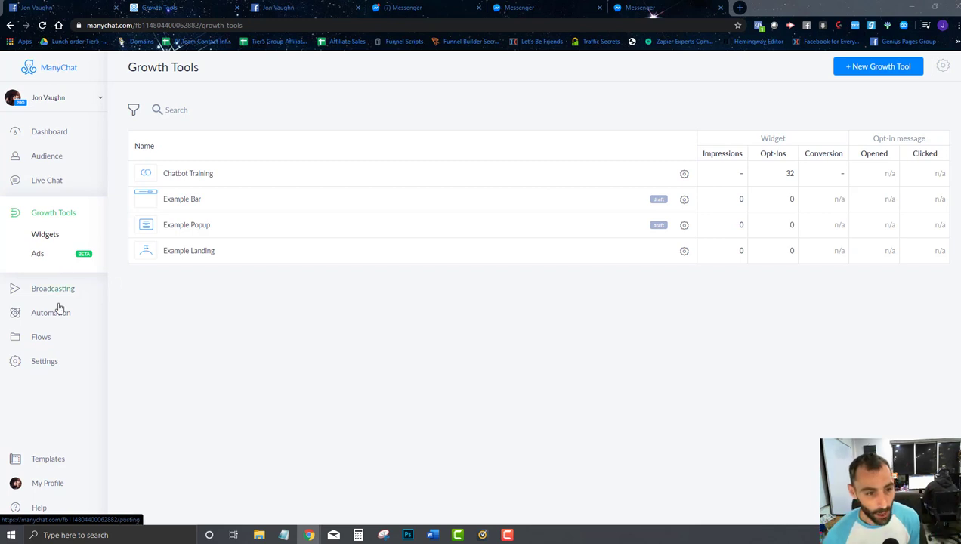
click(54, 293)
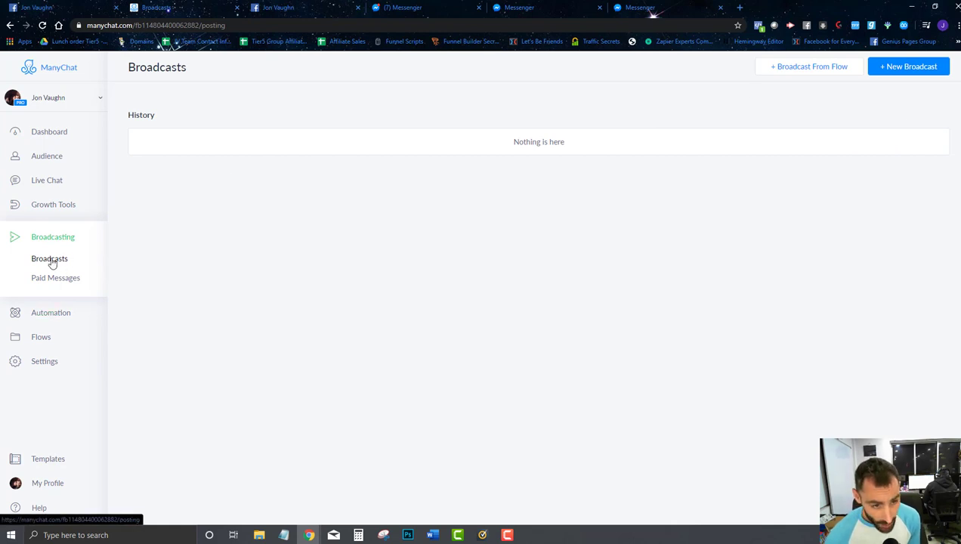
Switch twice between Paid Messages activation and Broadcasts history, then view the Automation Main Menu page.
click(54, 281)
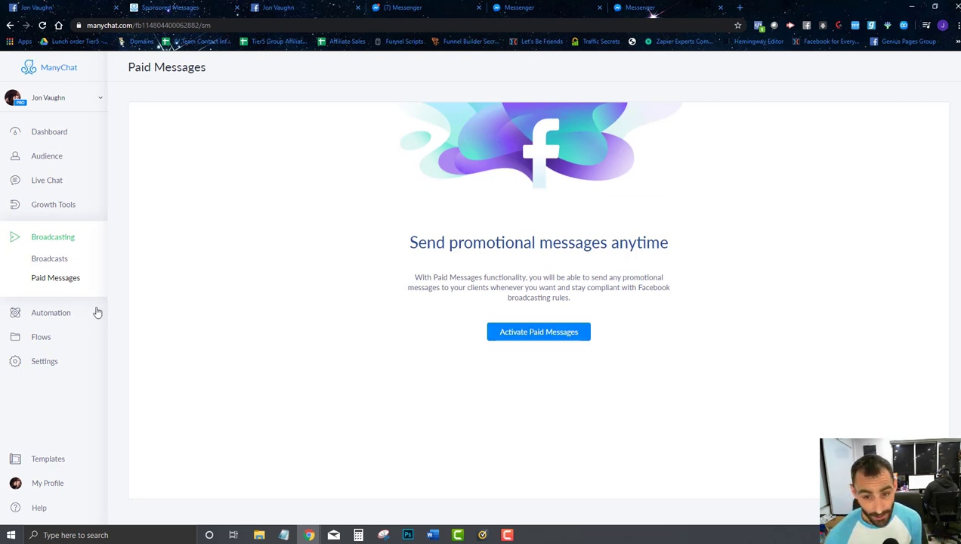
click(49, 260)
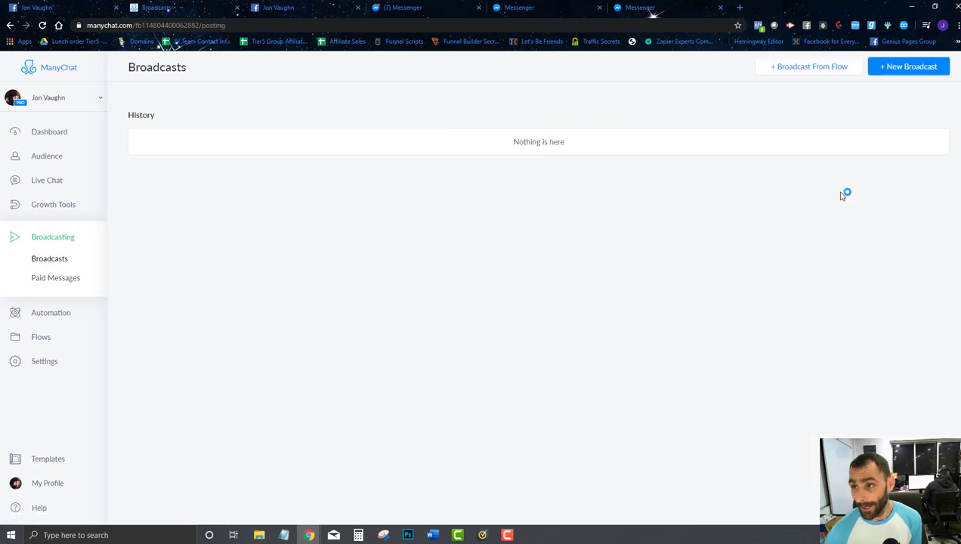
click(47, 277)
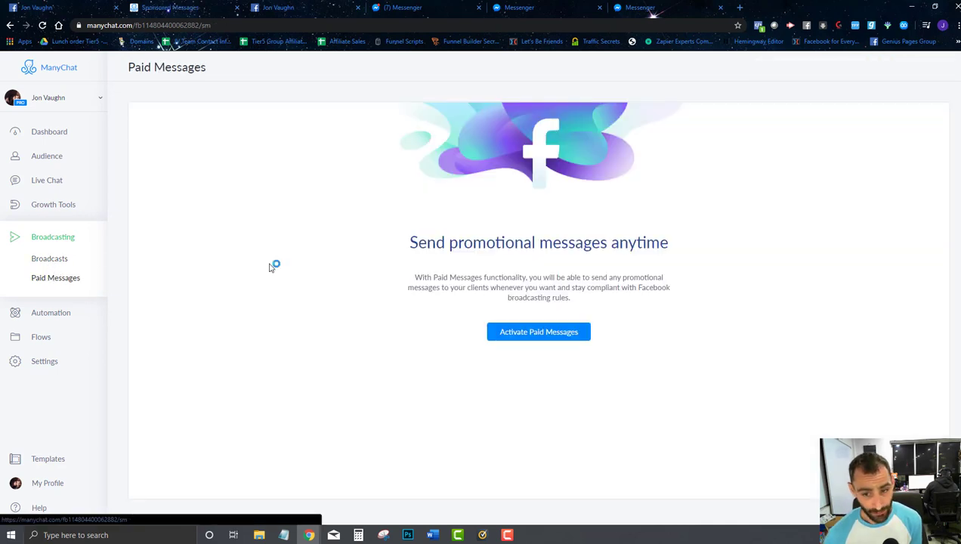
click(49, 259)
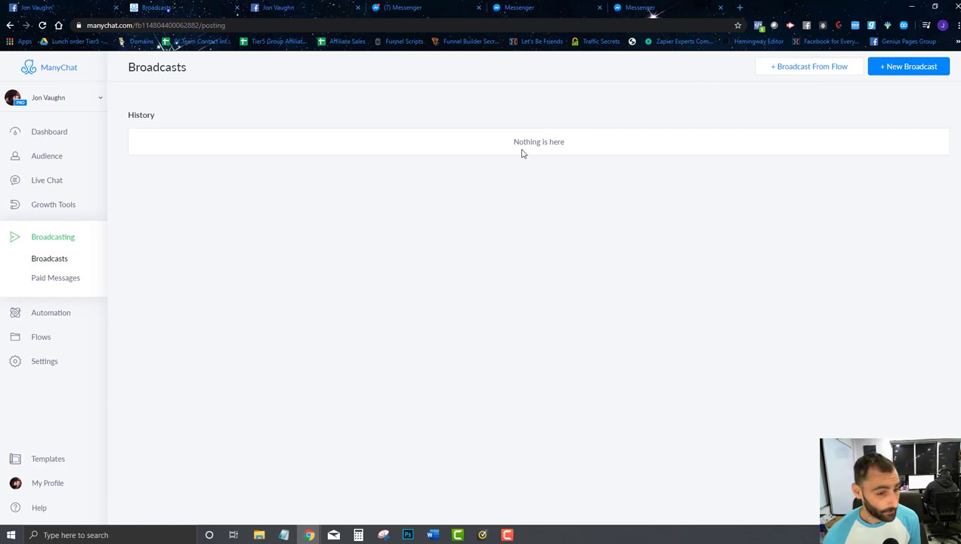
click(62, 313)
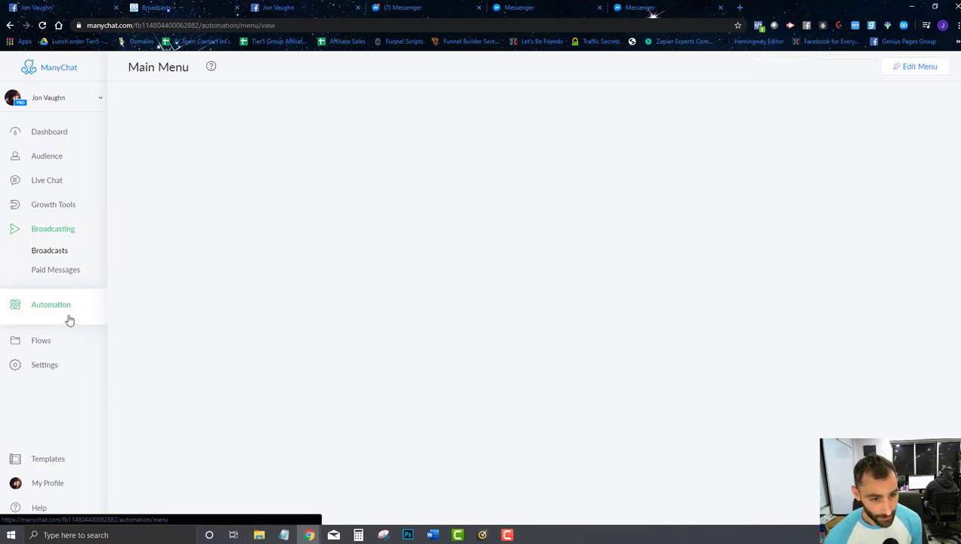
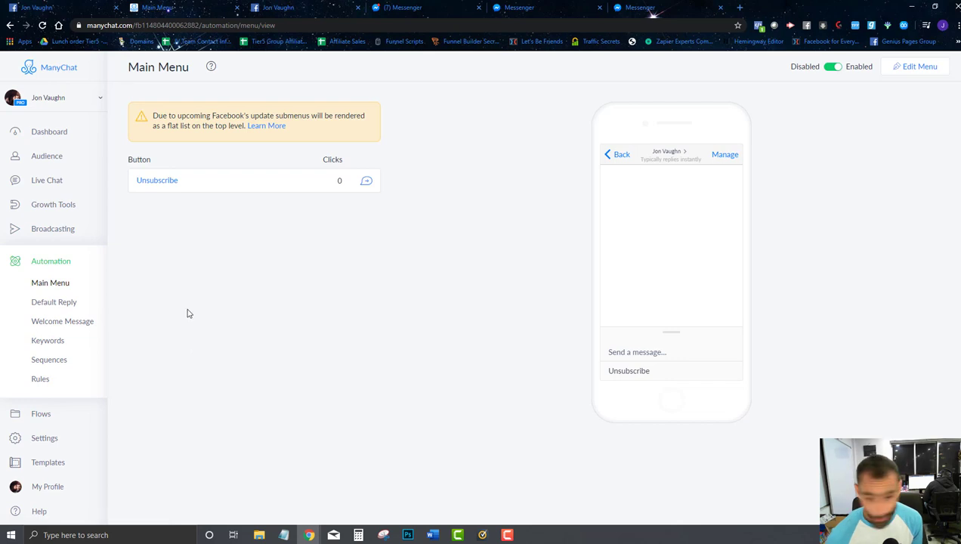
Open the Flows list with Chatbot Training, Unsubscribe, Subscribe and Welcome Message flows.
scroll(68, 400, down, 1)
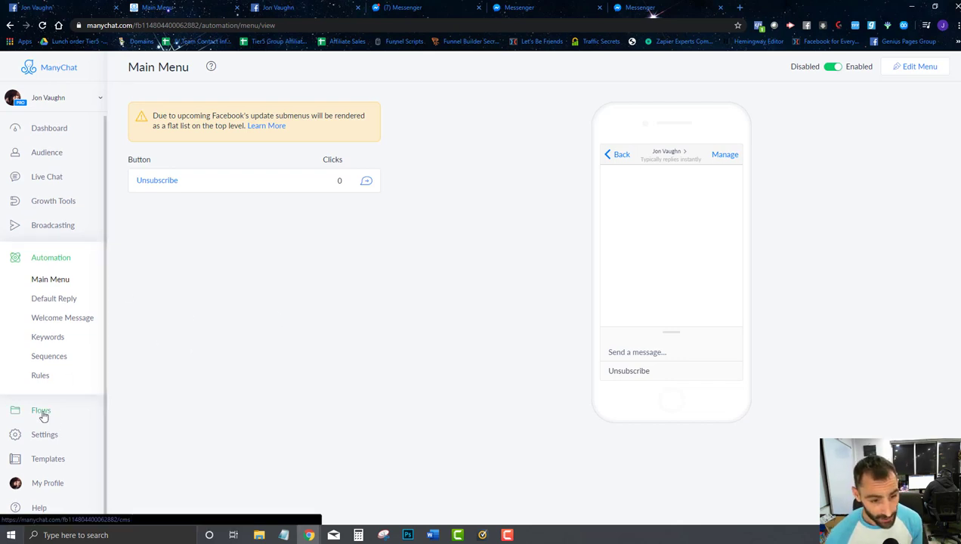
click(41, 411)
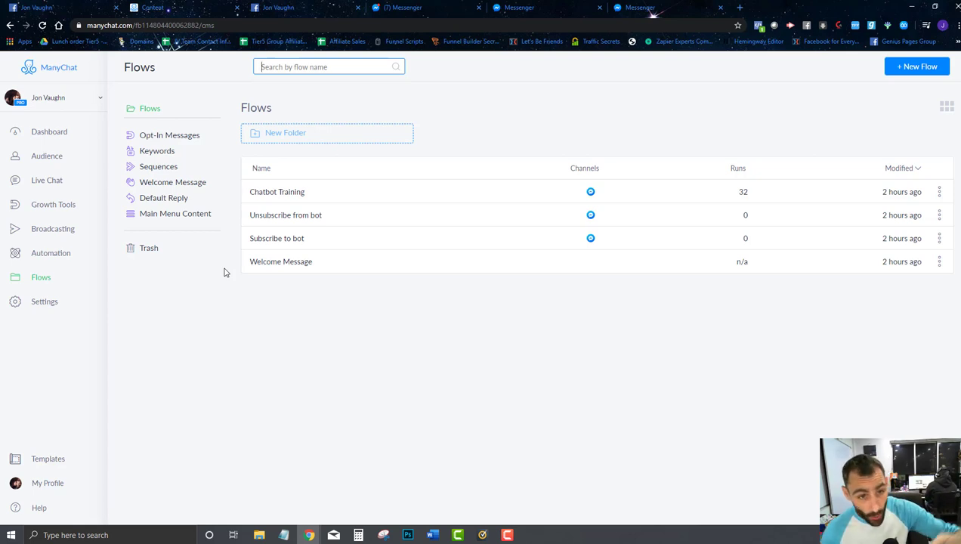
Review the bot's General and Live Chat settings.
click(43, 304)
scroll(211, 353, down, 3)
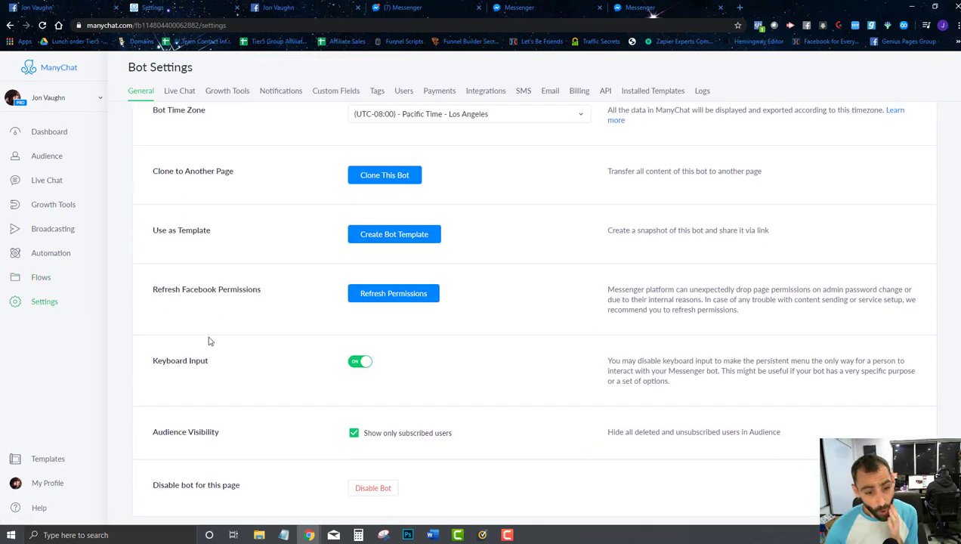
scroll(219, 332, up, 3)
scroll(227, 264, down, 3)
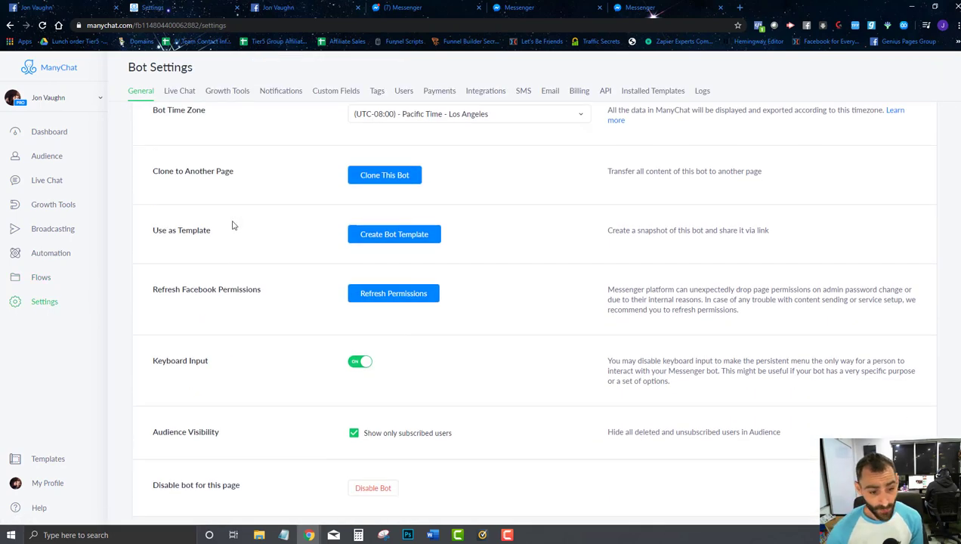
scroll(232, 251, up, 3)
click(179, 97)
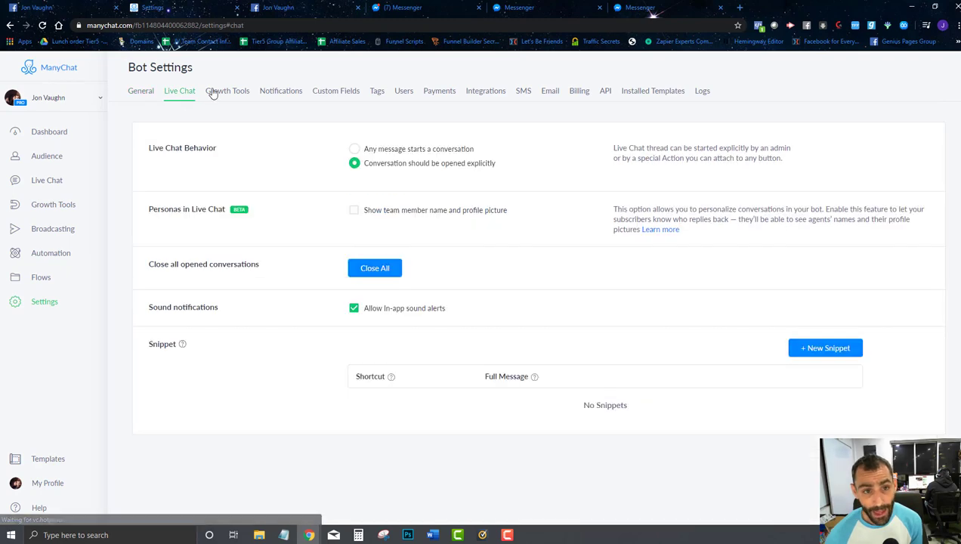
click(144, 98)
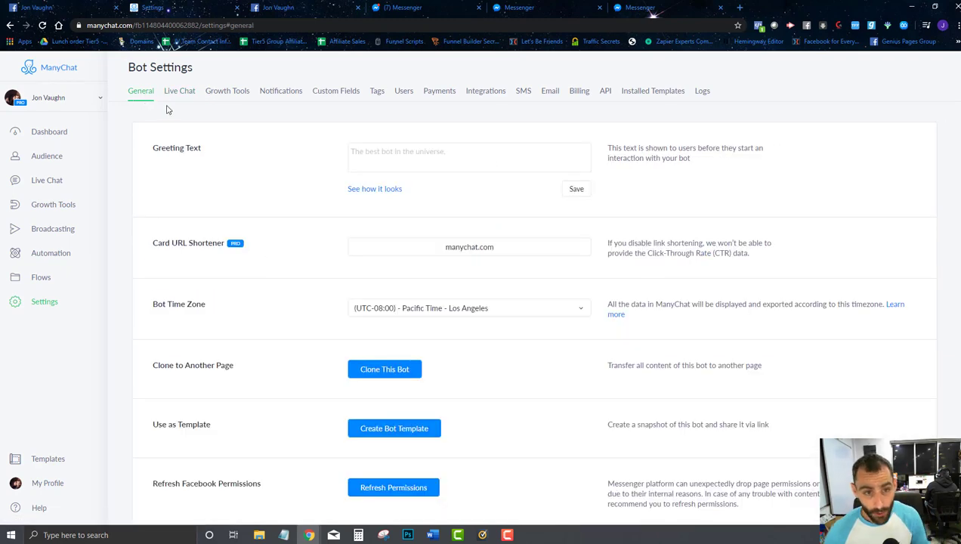
Review the Growth Tools, Notifications and Custom Fields settings, then go to Templates.
click(188, 95)
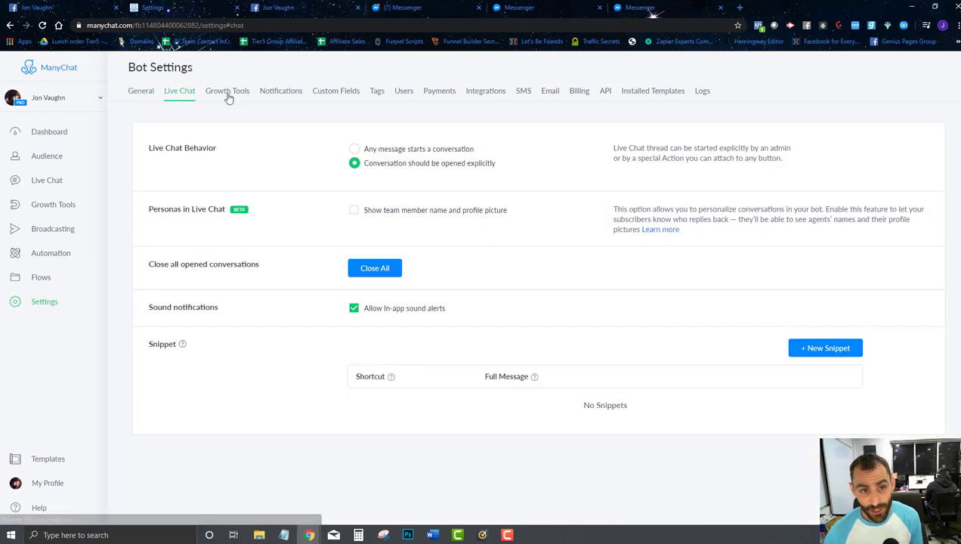
click(227, 94)
click(280, 92)
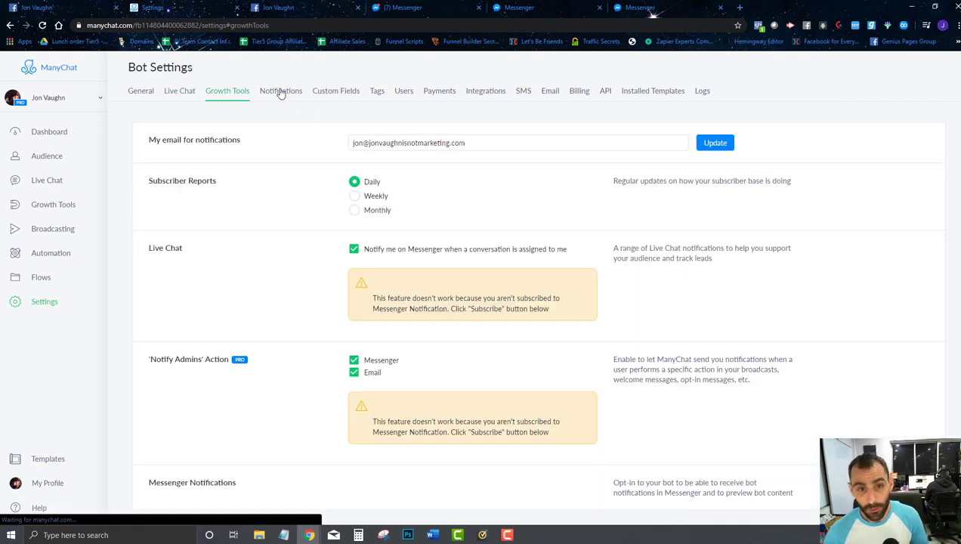
click(332, 94)
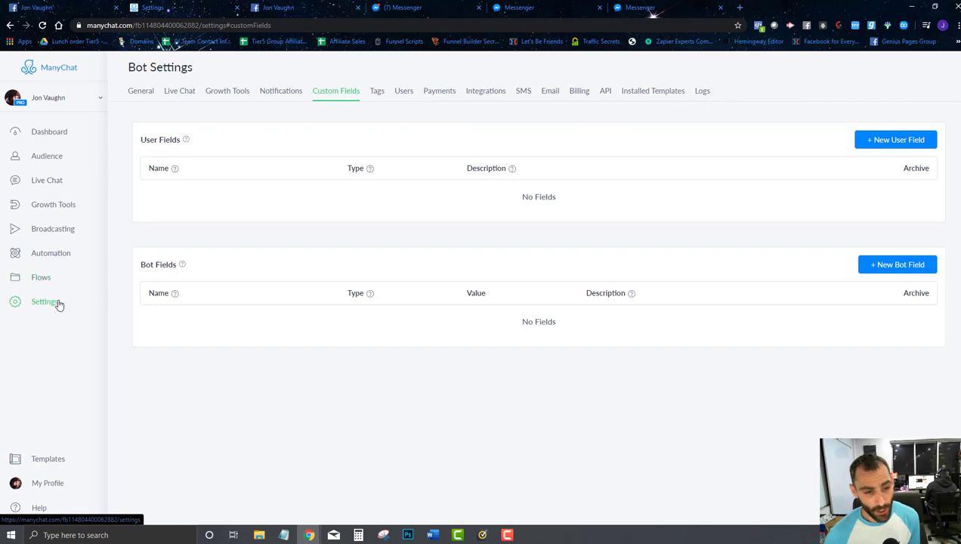
click(44, 460)
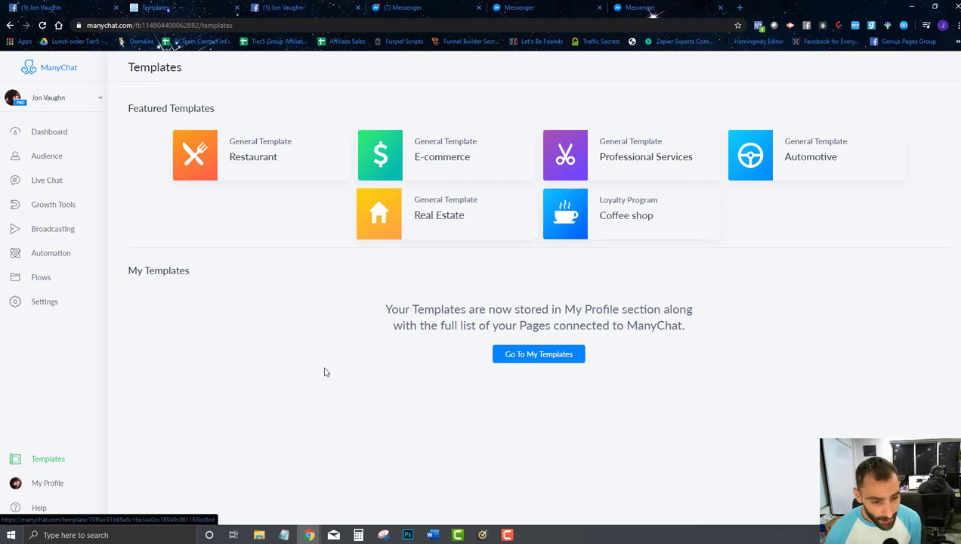
Browse My Profile's Pages, Templates and API tabs, then return to the bot Dashboard.
click(41, 483)
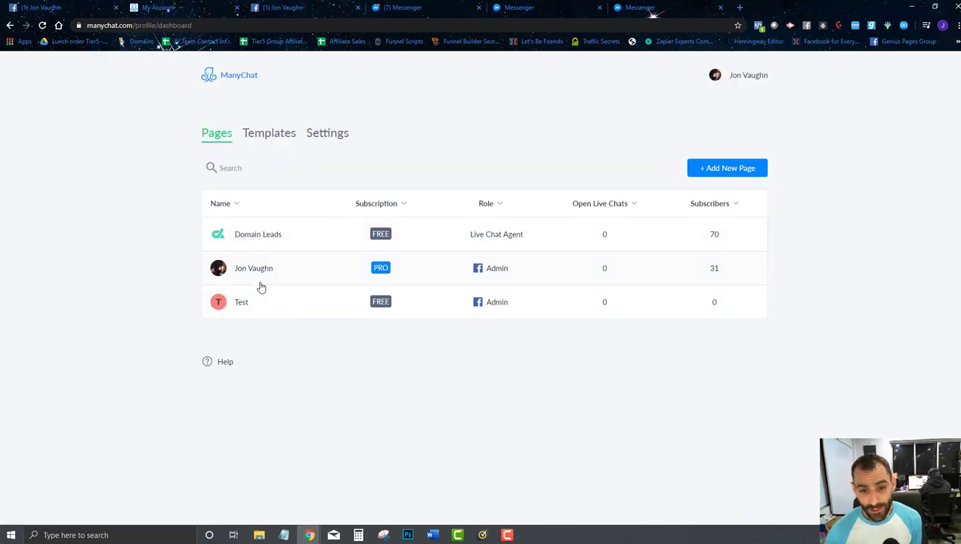
click(269, 131)
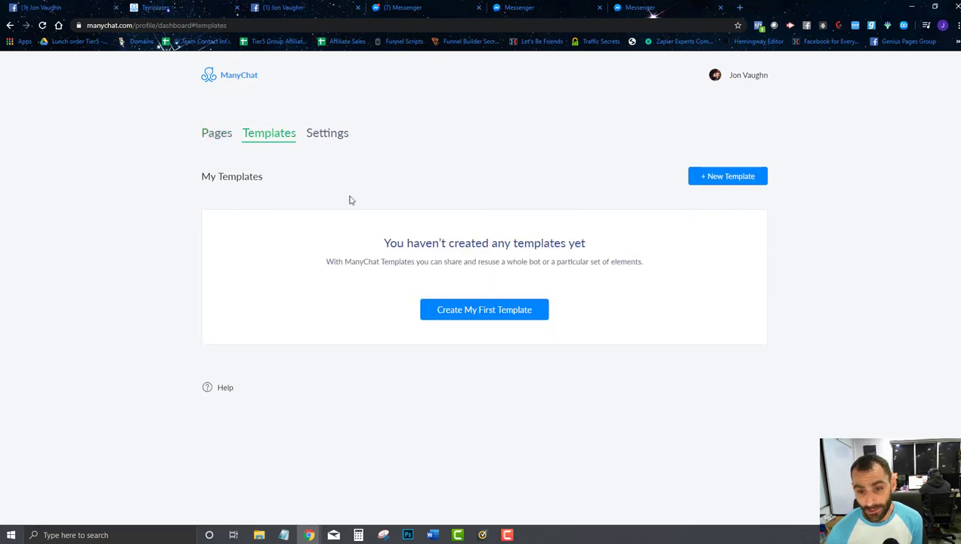
click(319, 134)
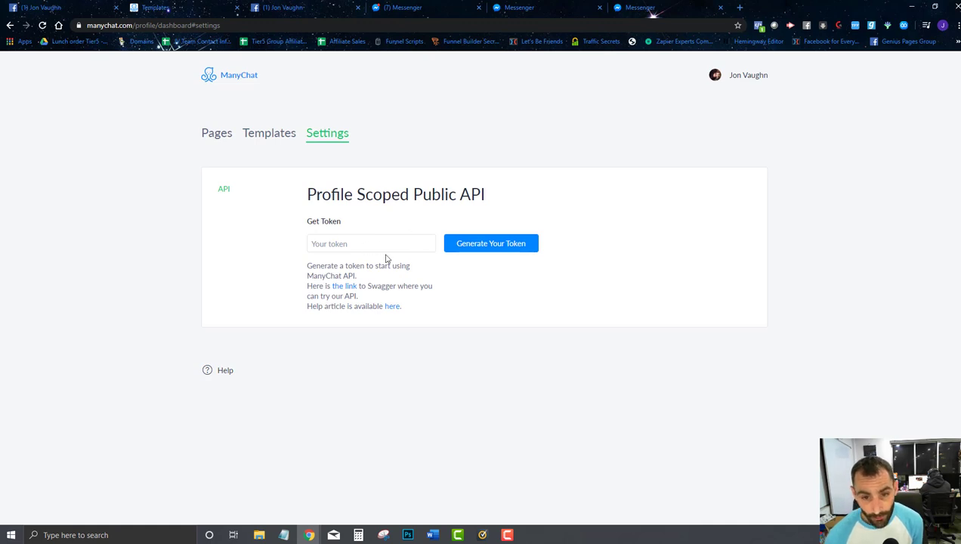
click(212, 137)
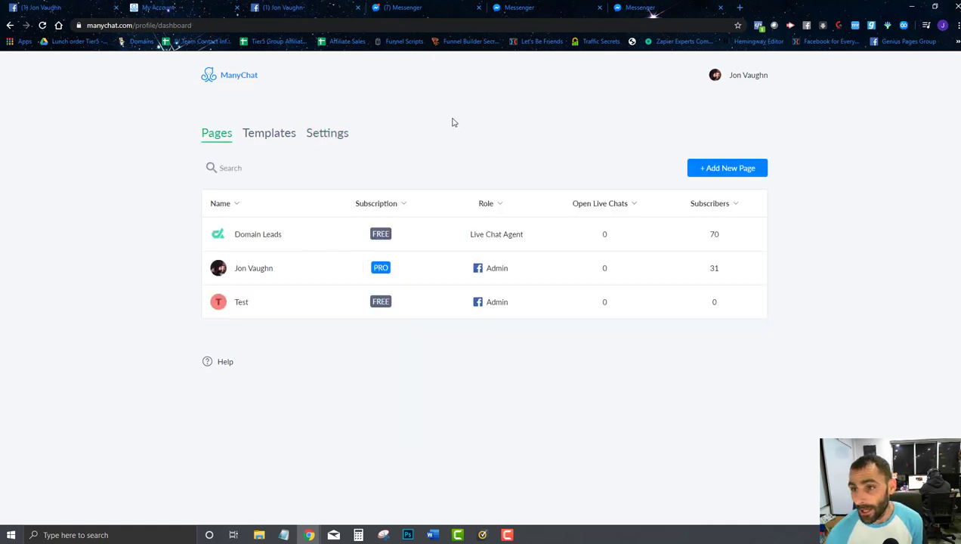
click(226, 83)
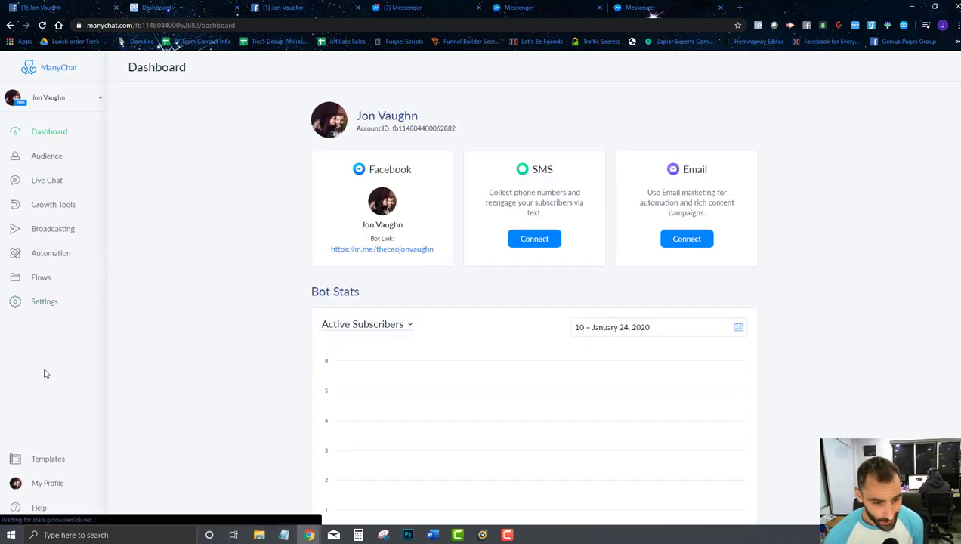
Open the ManyChat Community Facebook group via Help's Join the Community.
click(37, 506)
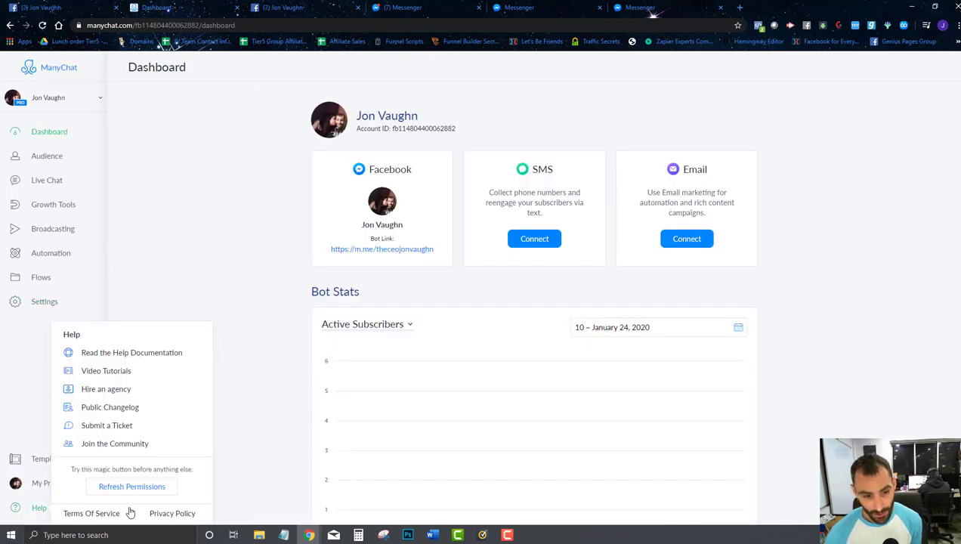
click(108, 448)
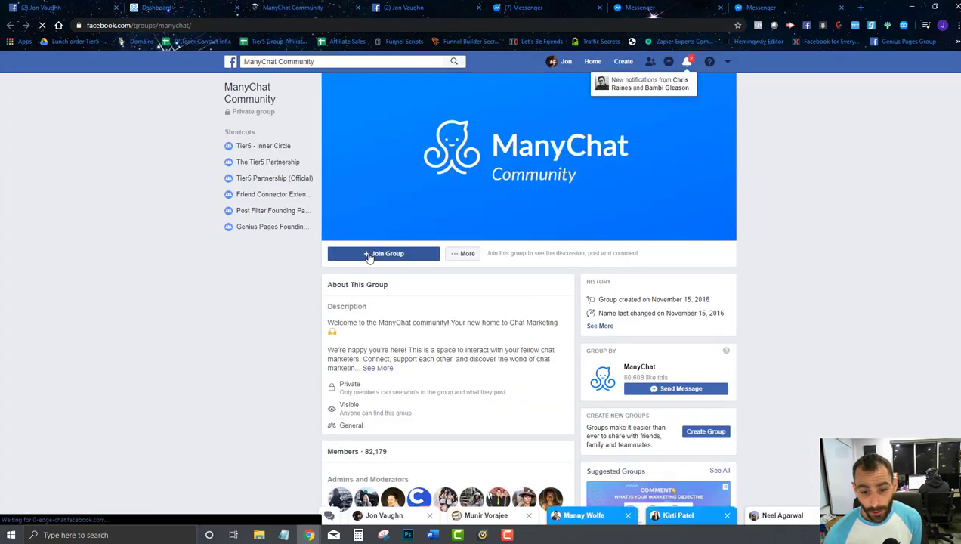
Submit a join request to the Community group answering 'Grow mY' and 'A fr', then return to ManyChat.
scroll(325, 91, down, 2)
click(383, 101)
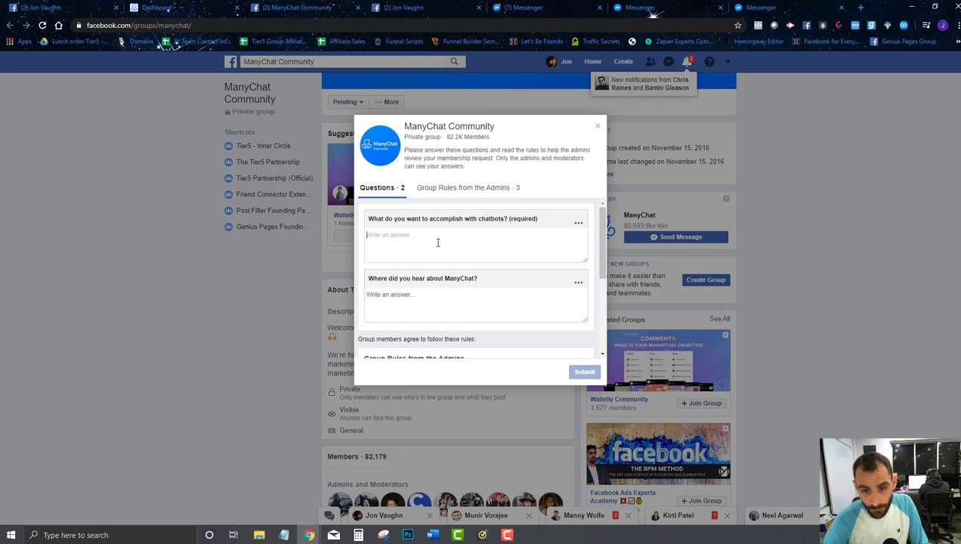
text(Grow mY business)
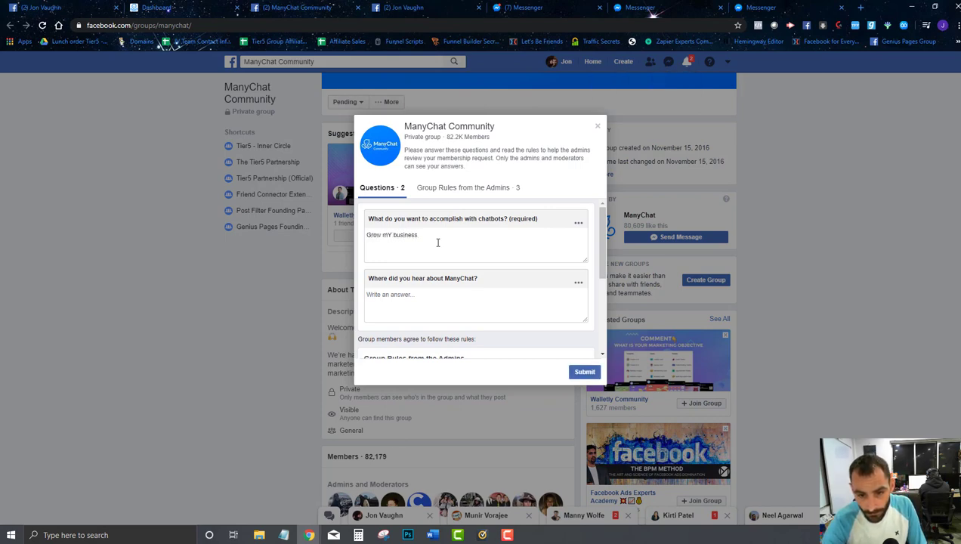
key(Tab)
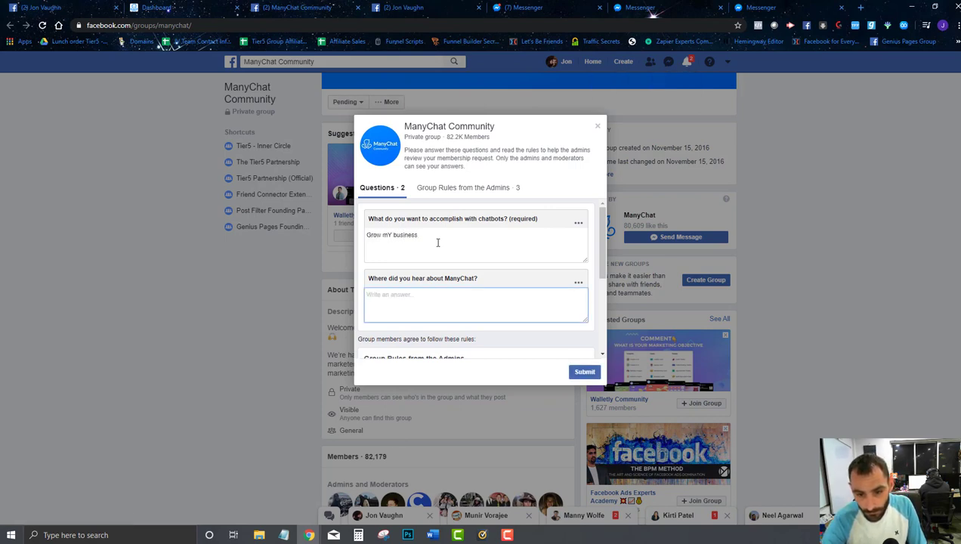
text(A friend)
scroll(462, 261, down, 2)
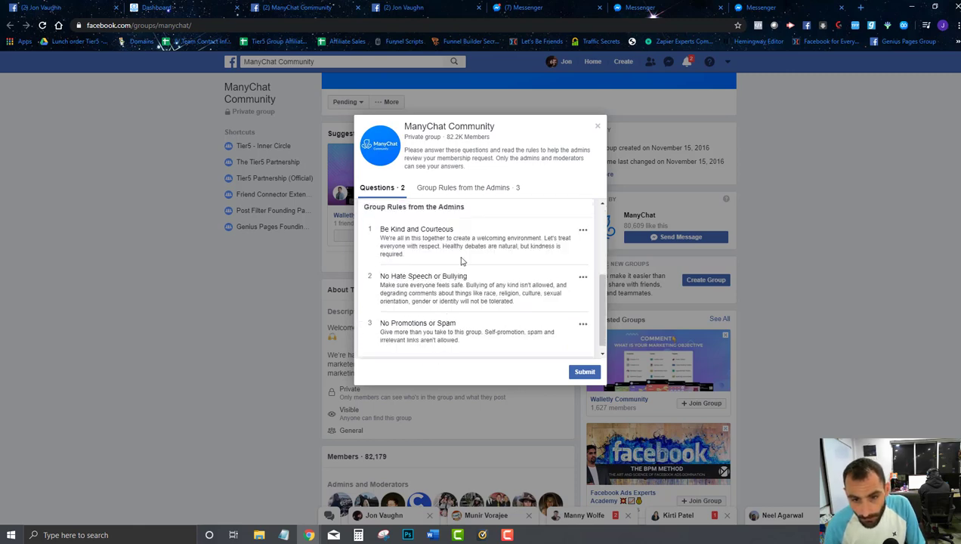
click(584, 372)
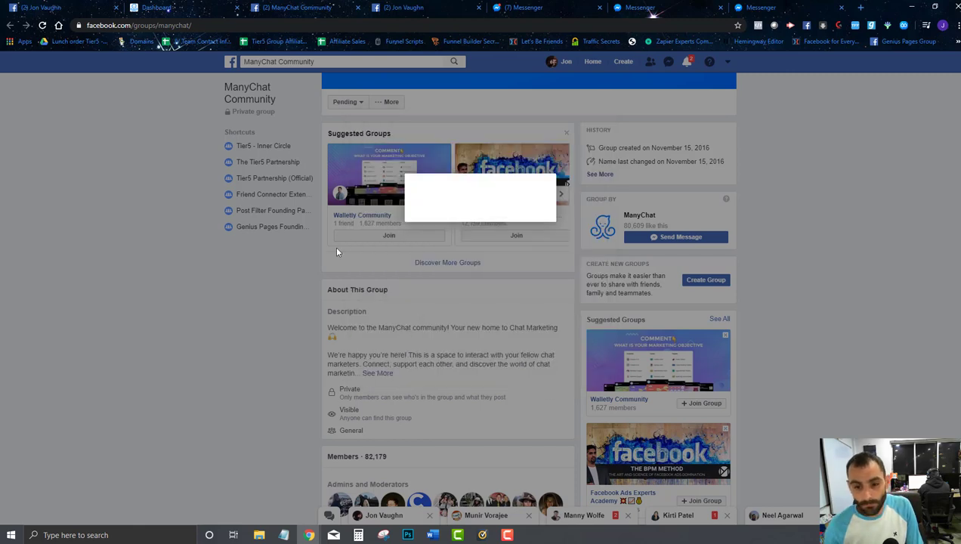
click(162, 7)
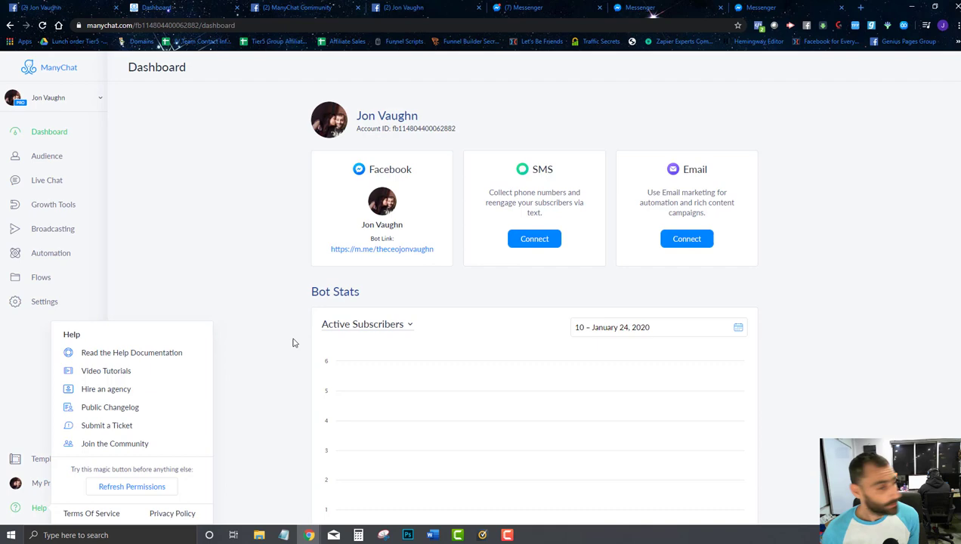
Close the Help panel, select the bot's Messenger link, and go to the Main Menu automation.
click(249, 273)
scroll(129, 356, down, 5)
scroll(352, 401, up, 5)
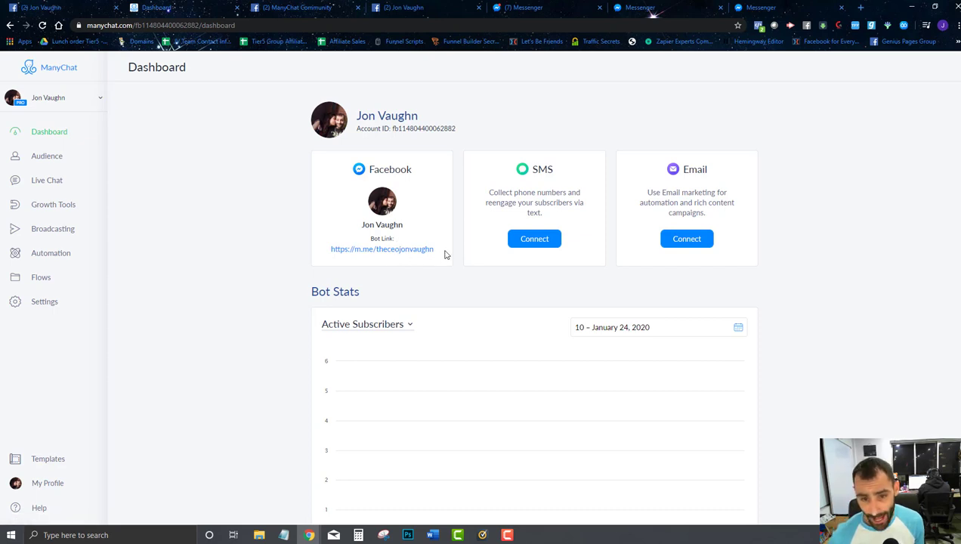
drag(445, 254, 331, 255)
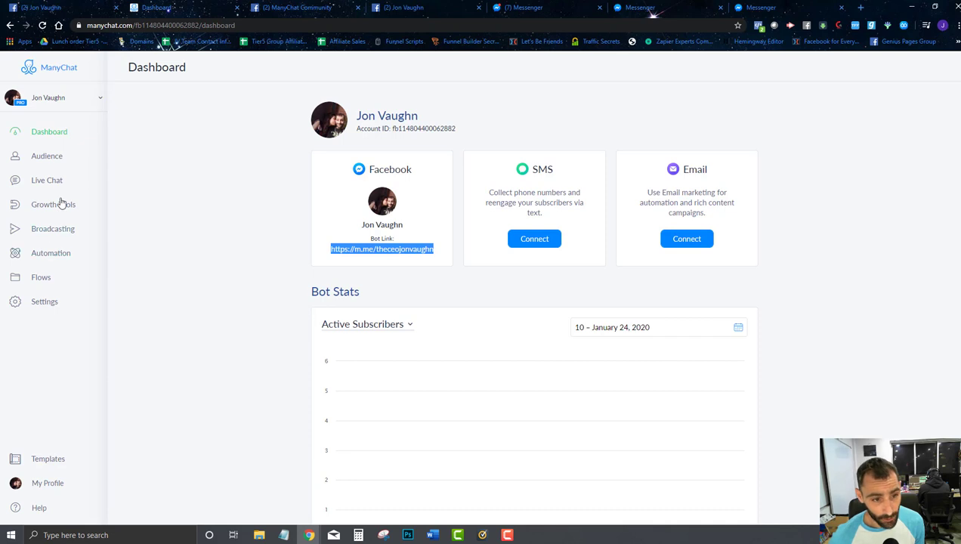
click(63, 260)
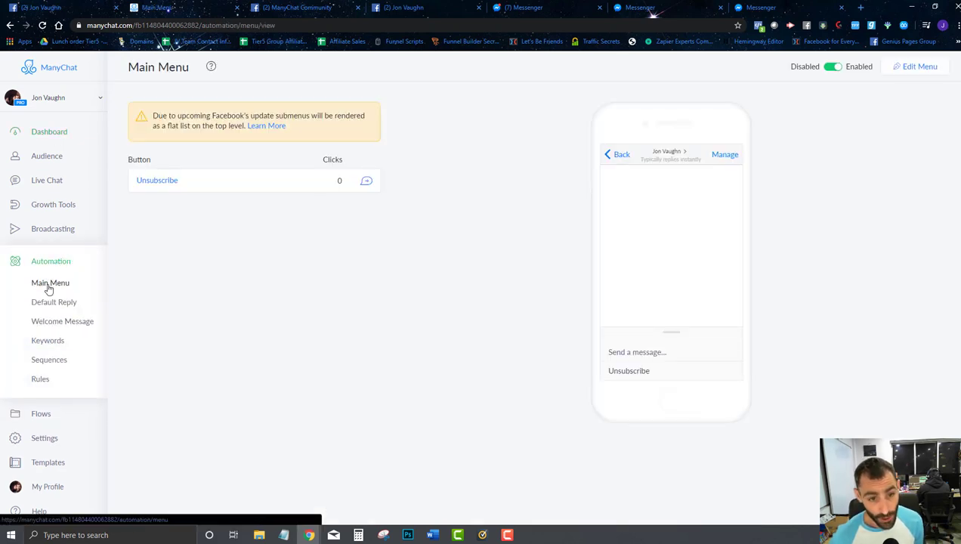
Open the Welcome Message editor, reposition its card, and add a text block to the starting step.
click(59, 323)
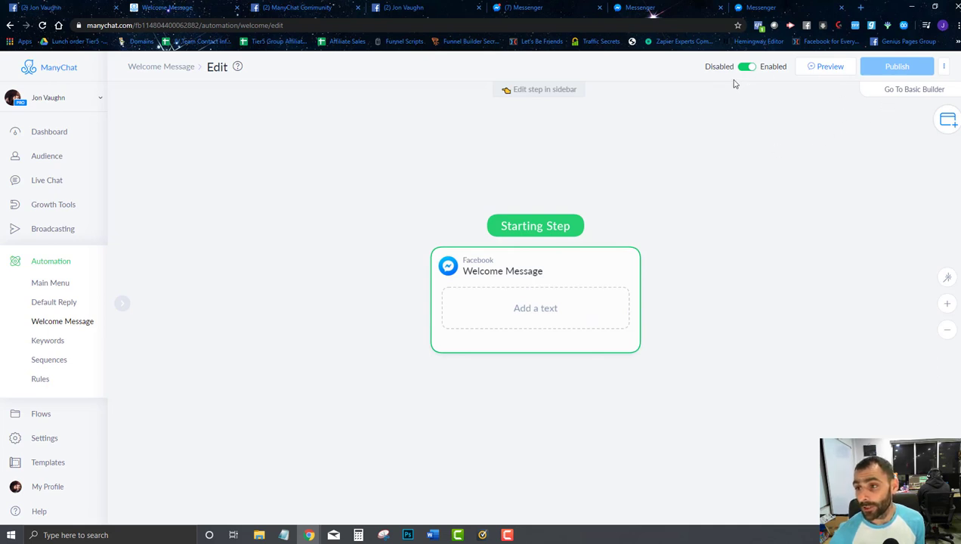
drag(540, 264, 562, 216)
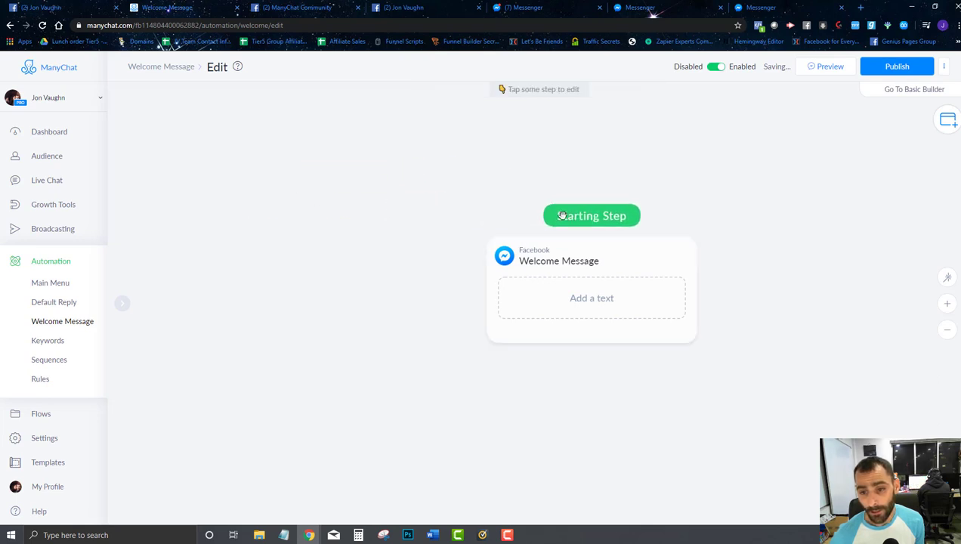
drag(596, 272, 414, 237)
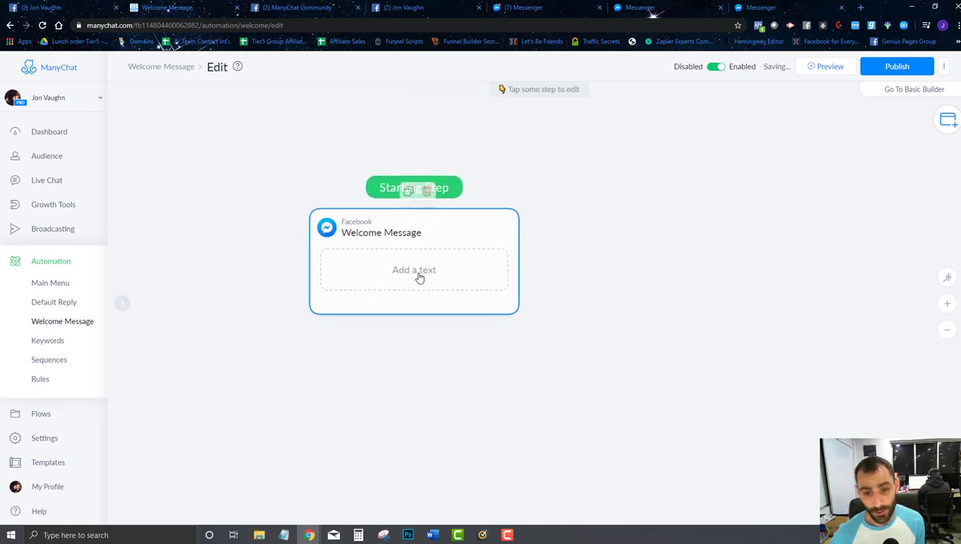
click(420, 277)
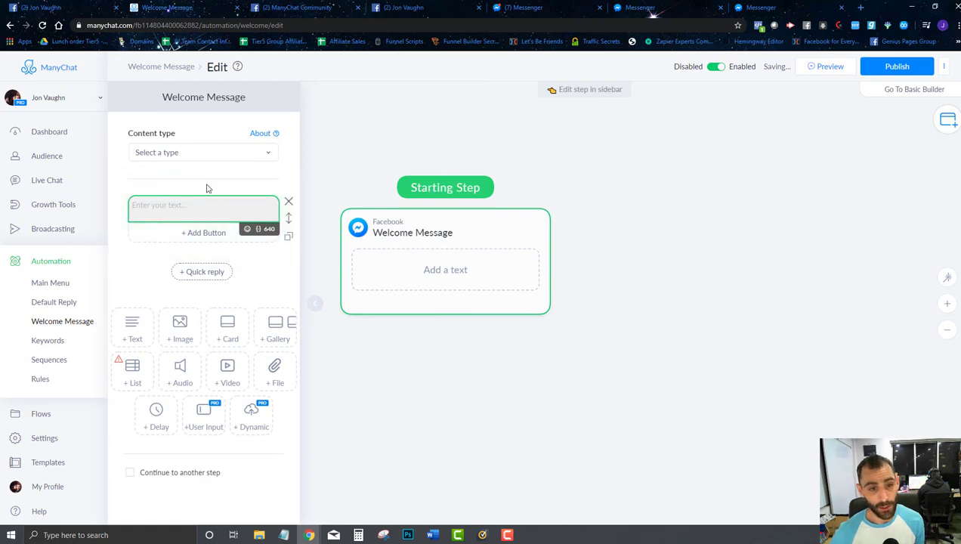
Set content type to Other and start the text 'Hey {{First Name}}, that's for being here.'.
click(206, 155)
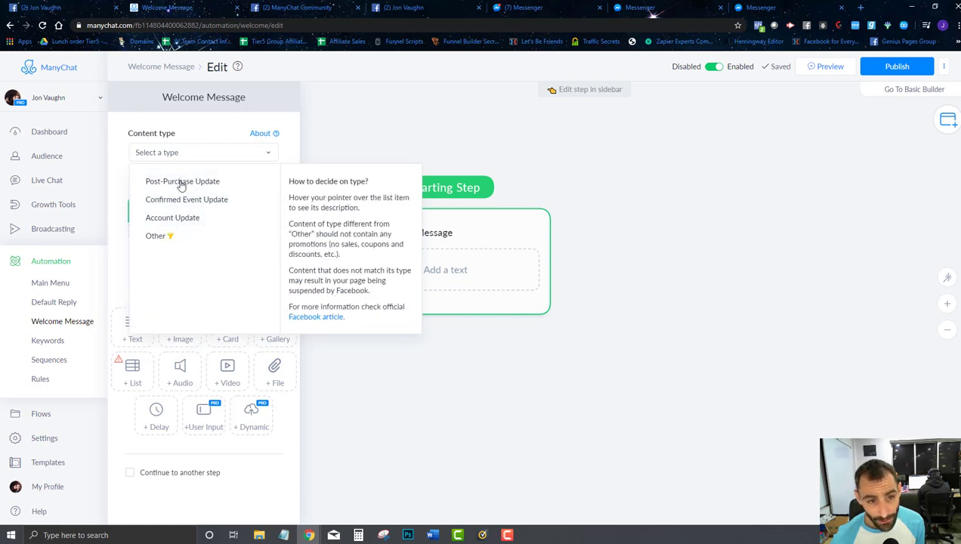
click(168, 236)
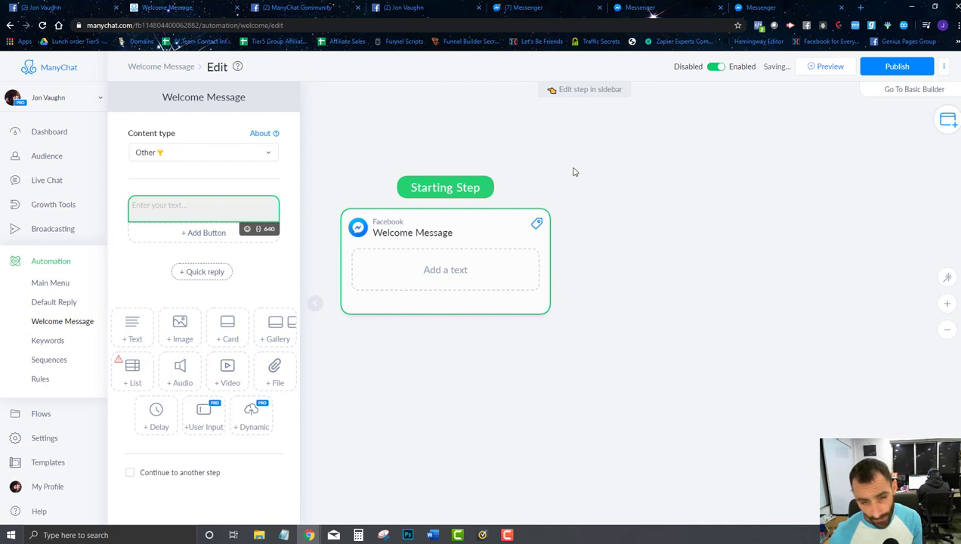
click(200, 210)
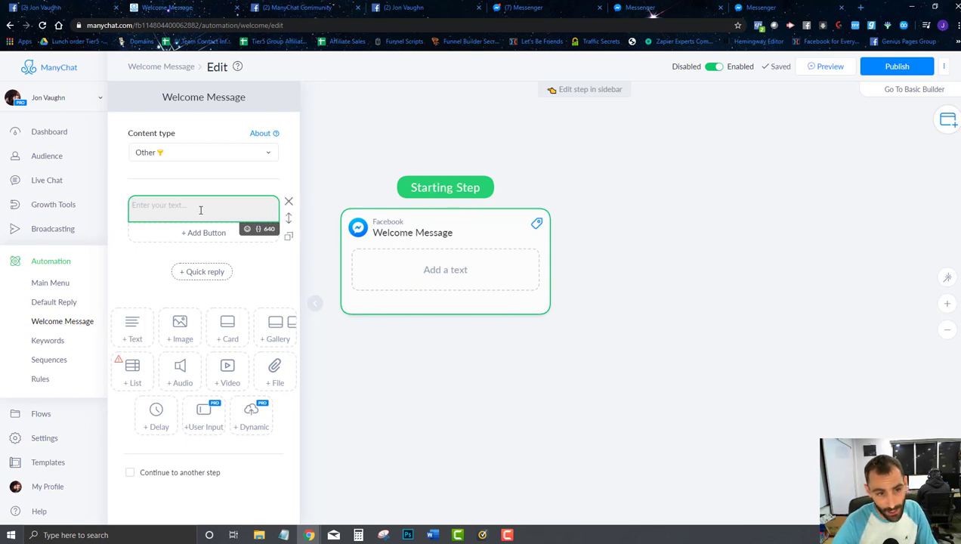
text(Hey {{)
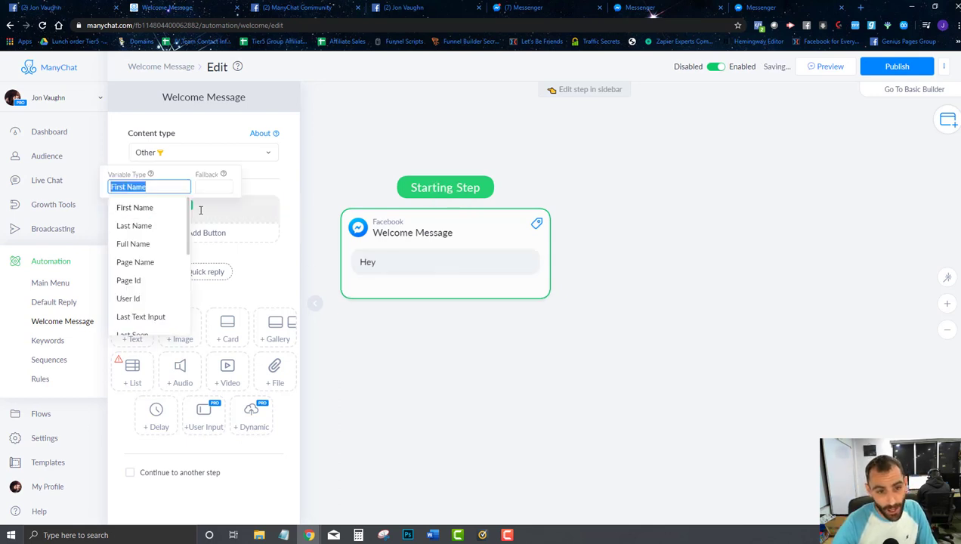
key(Return)
click(200, 210)
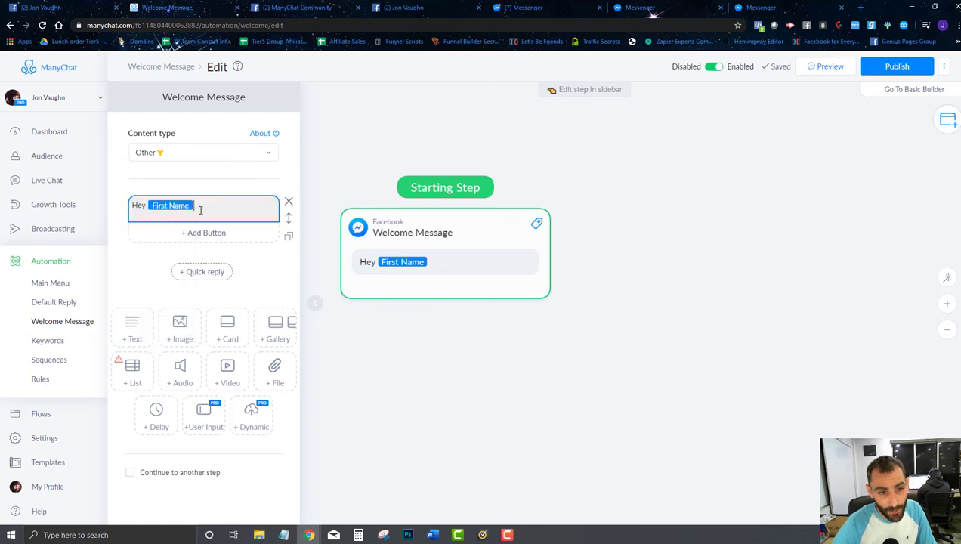
text(, that's for)
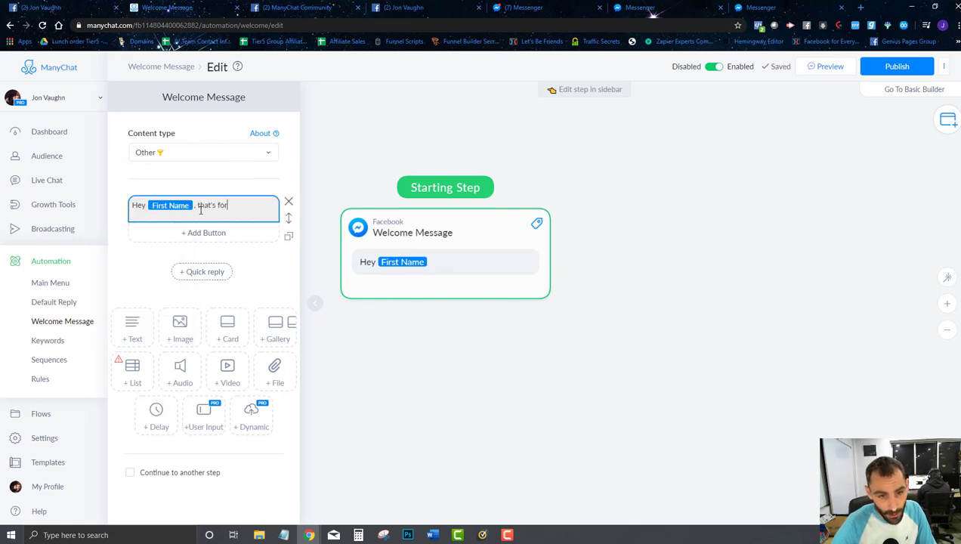
text( being he)
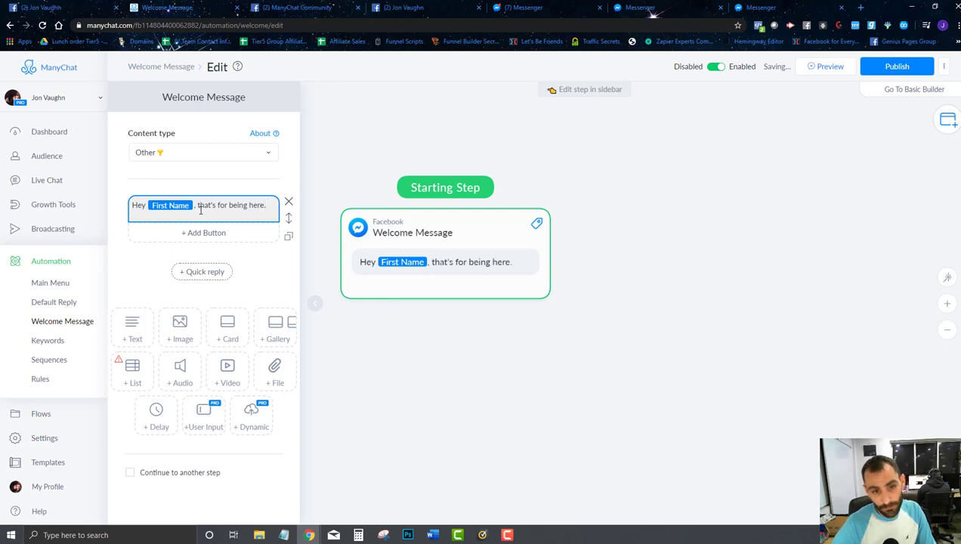
text(re.)
Add paragraphs about the chatbot and being reachable, and inviting readers to the personal Facebook account.
key(Return)
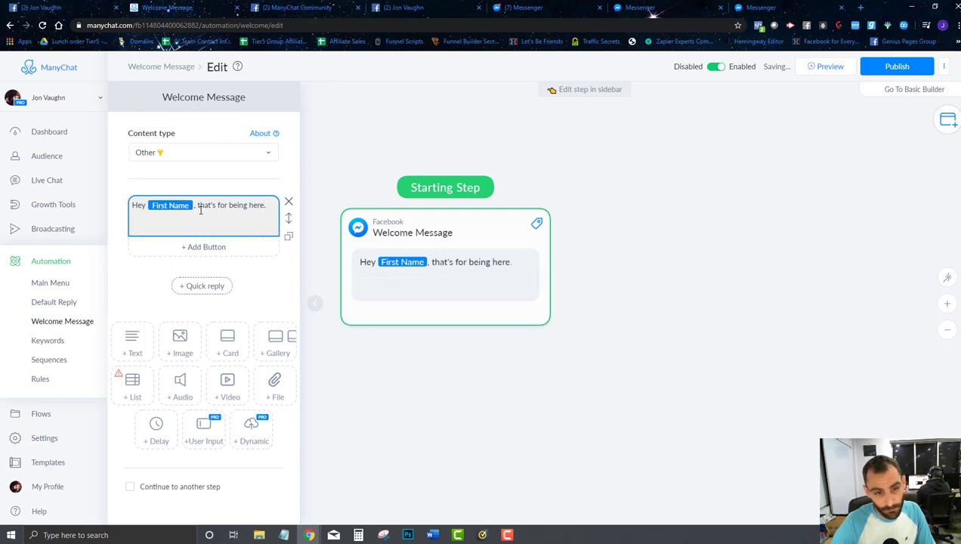
text(There's a )
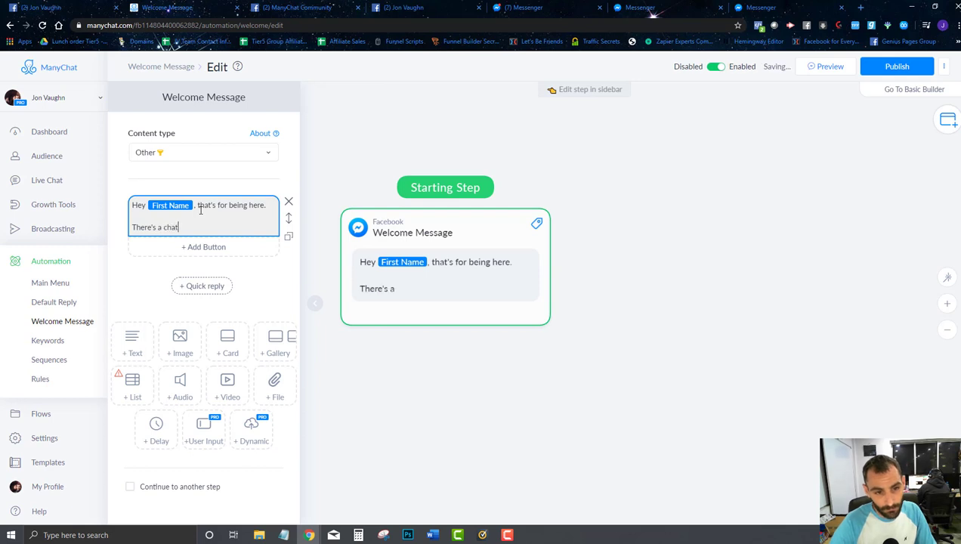
text(chatbot here to help m)
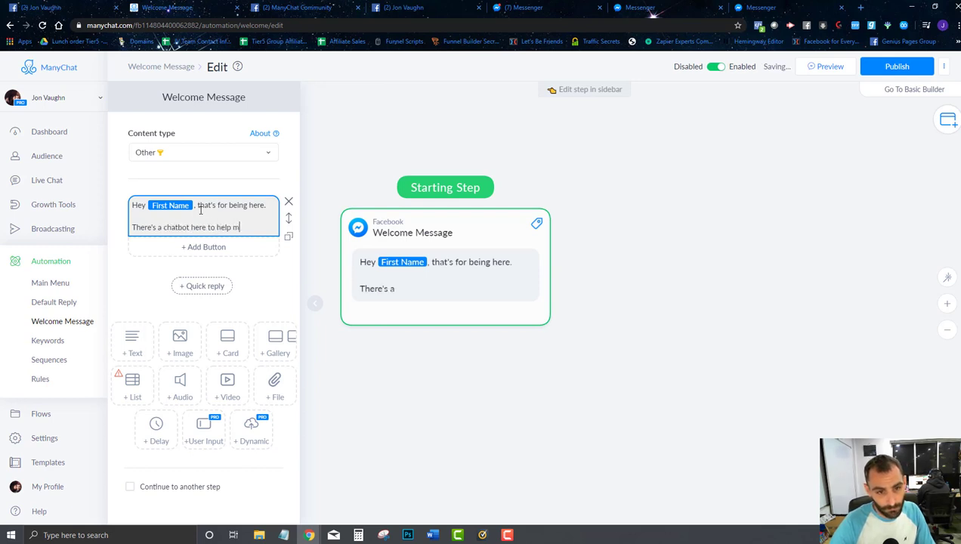
text(e out but I)
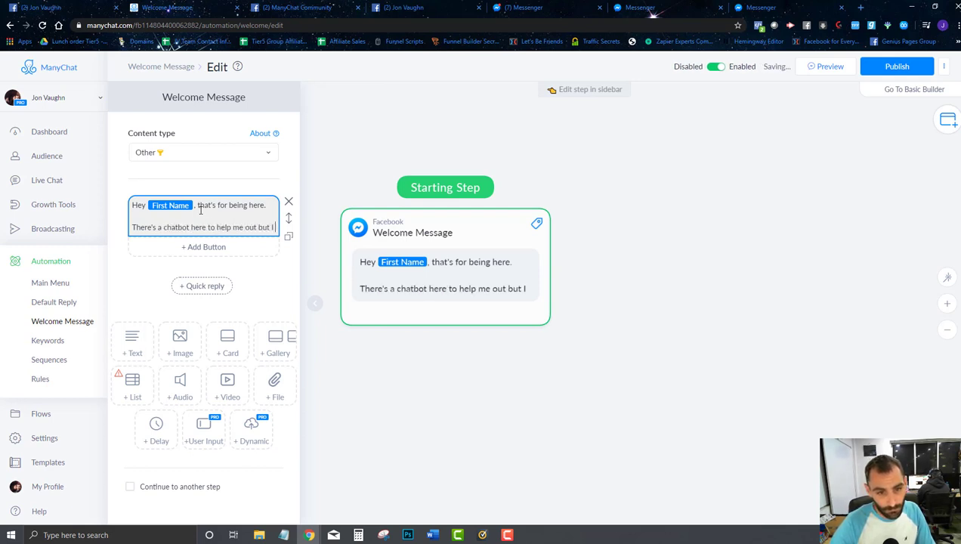
text( am personal)
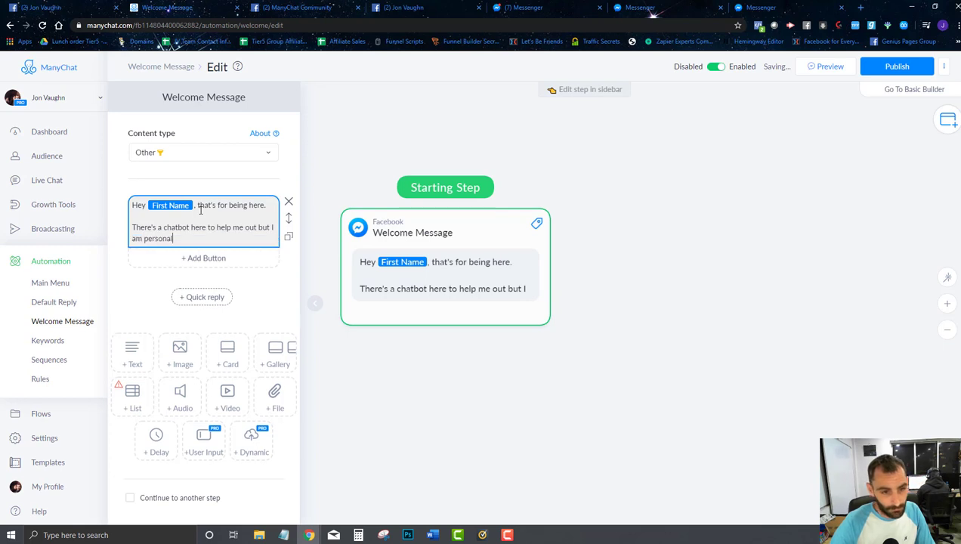
text(ly also here)
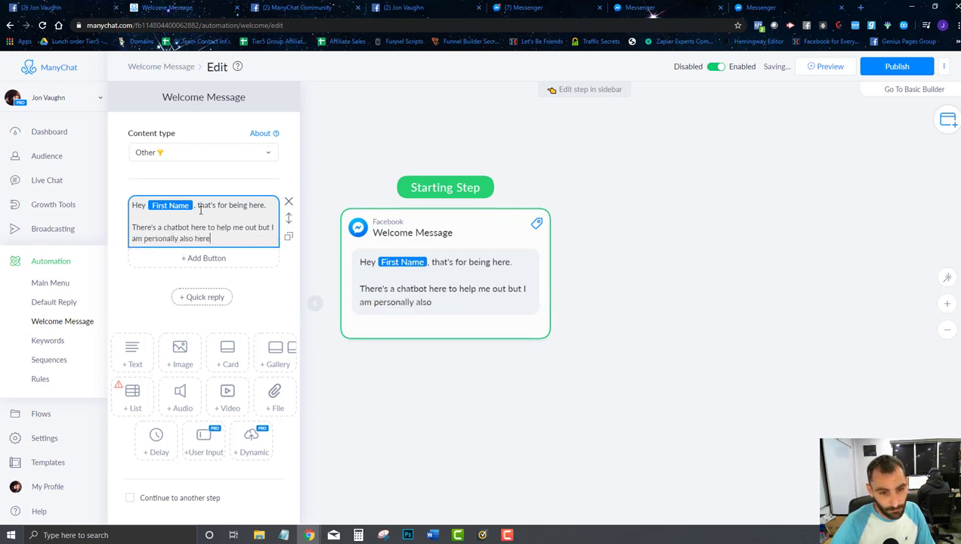
text( and reachable)
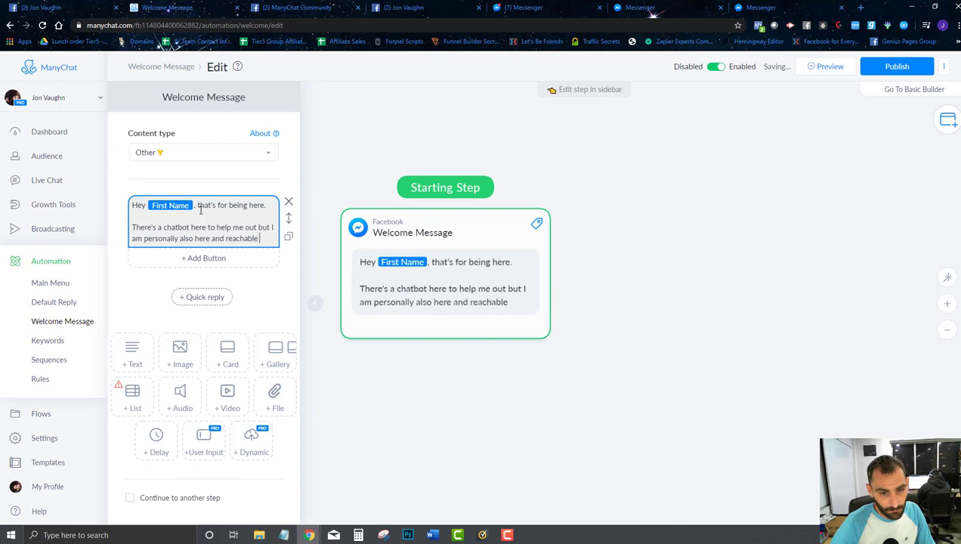
text( here in)
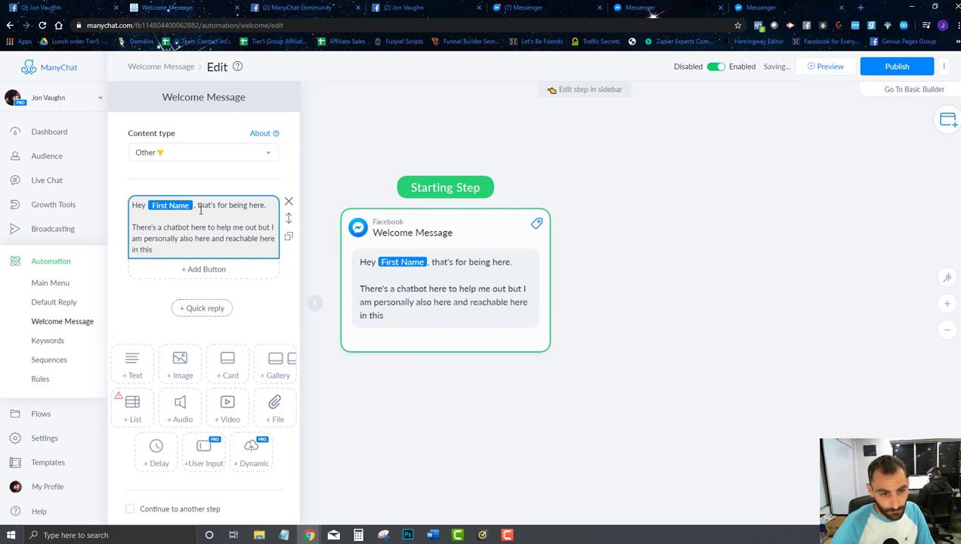
text( this inbo)
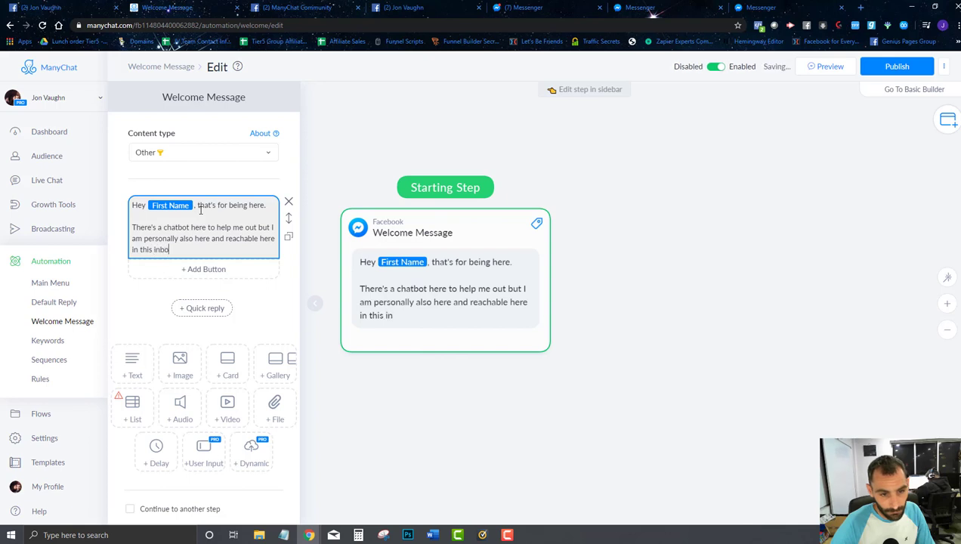
text(x of my face)
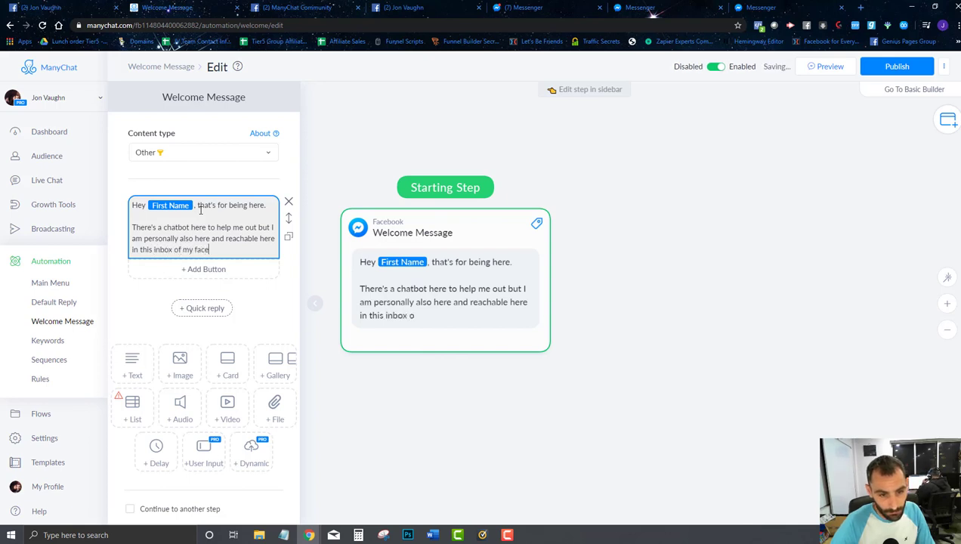
text(book page.)
key(Return)
key(Return)
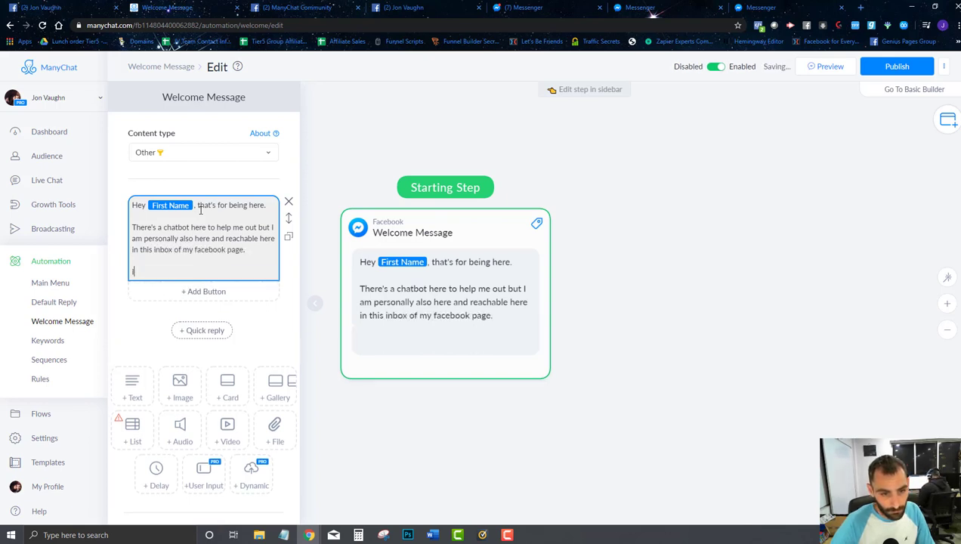
text(If you want to add)
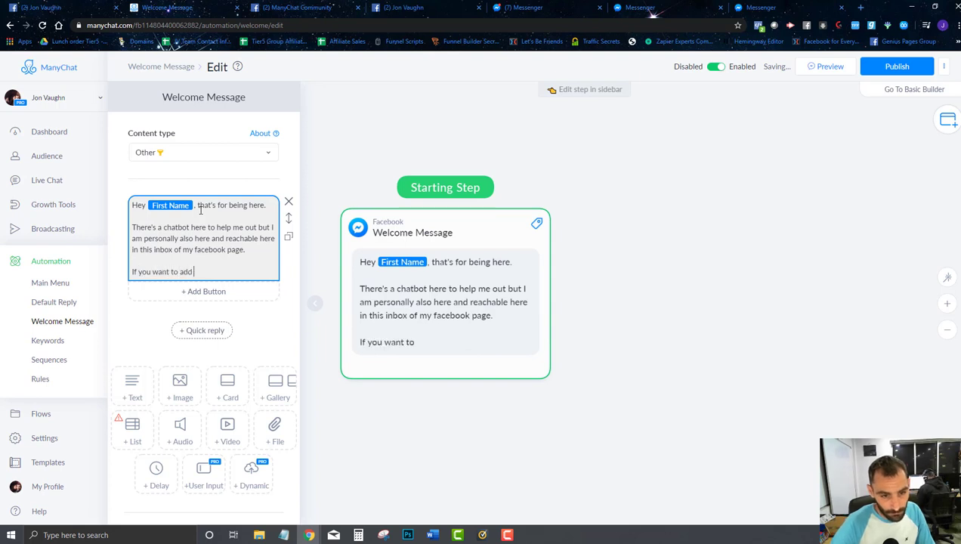
text( me on faceb)
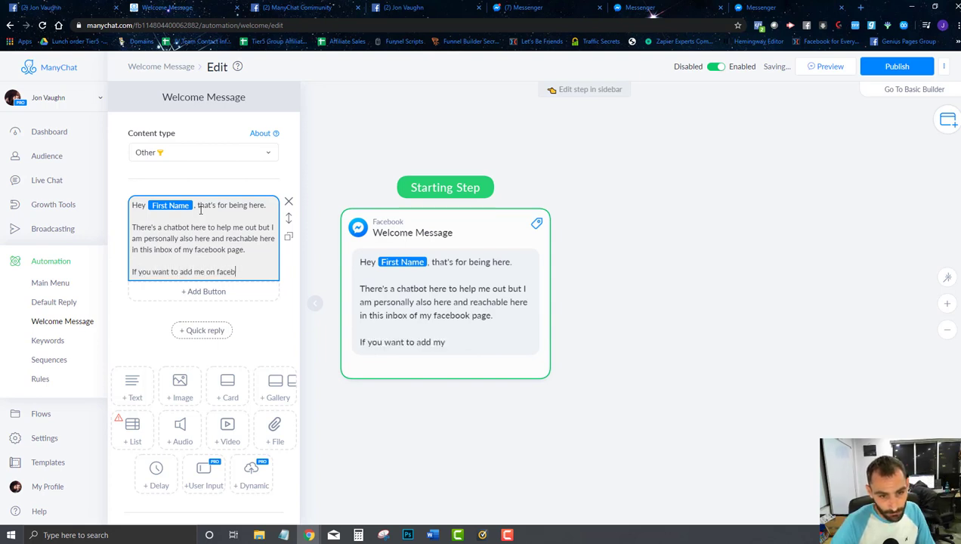
text(n rea)
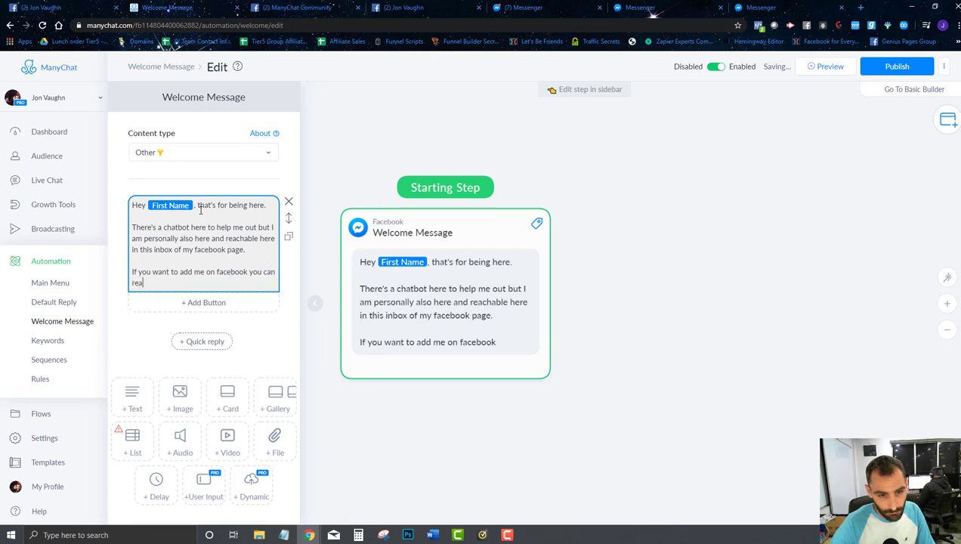
text(ch my personal fac)
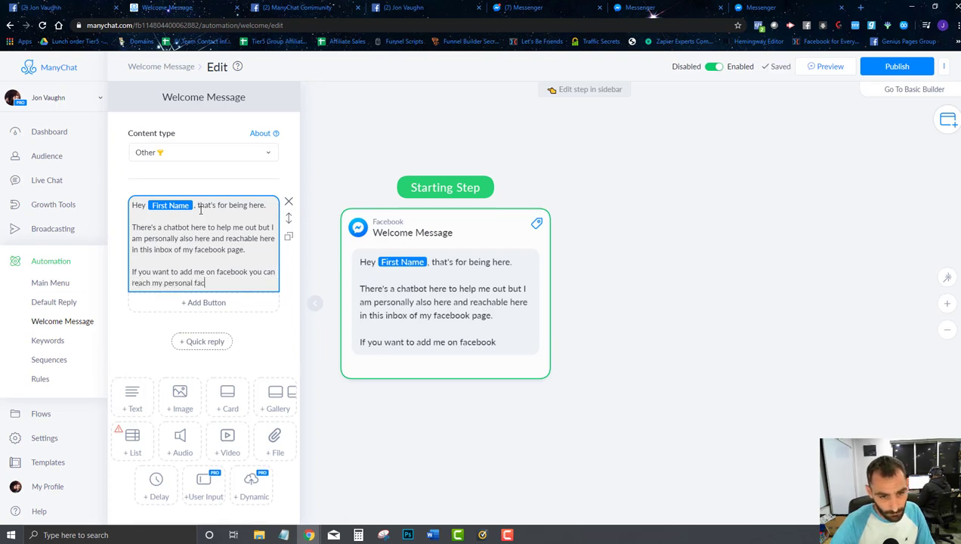
text(ebook account be)
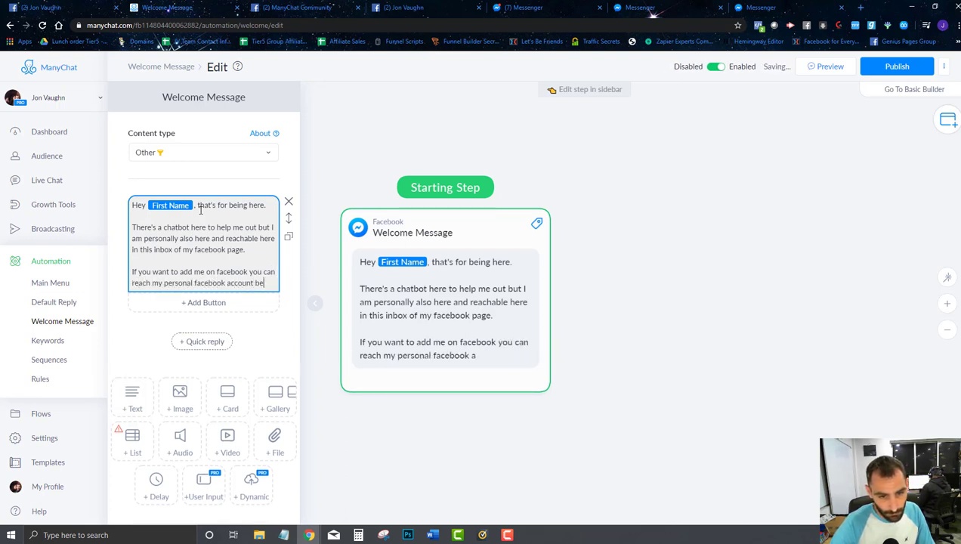
text(low.)
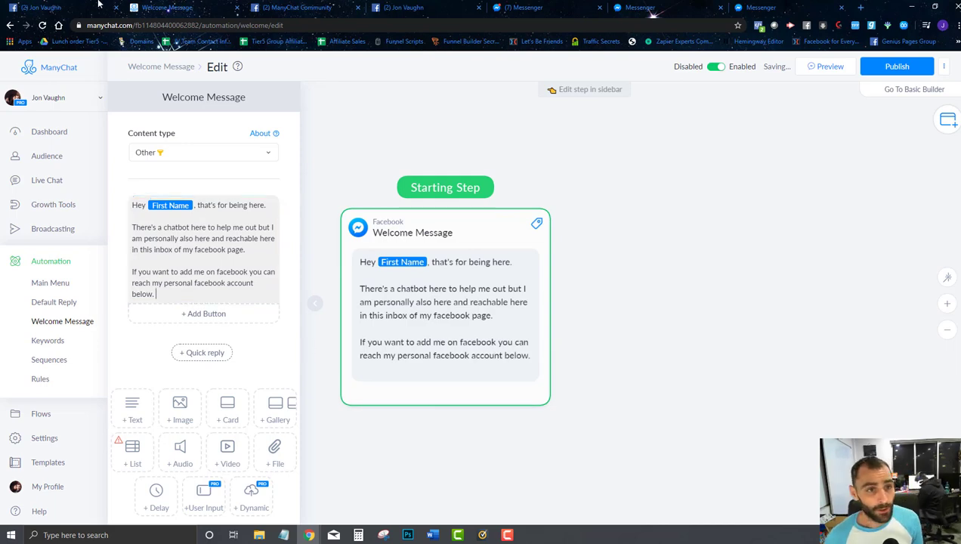
Visit the Facebook tabs to get the personal profile page link.
click(81, 6)
click(330, 6)
click(139, 176)
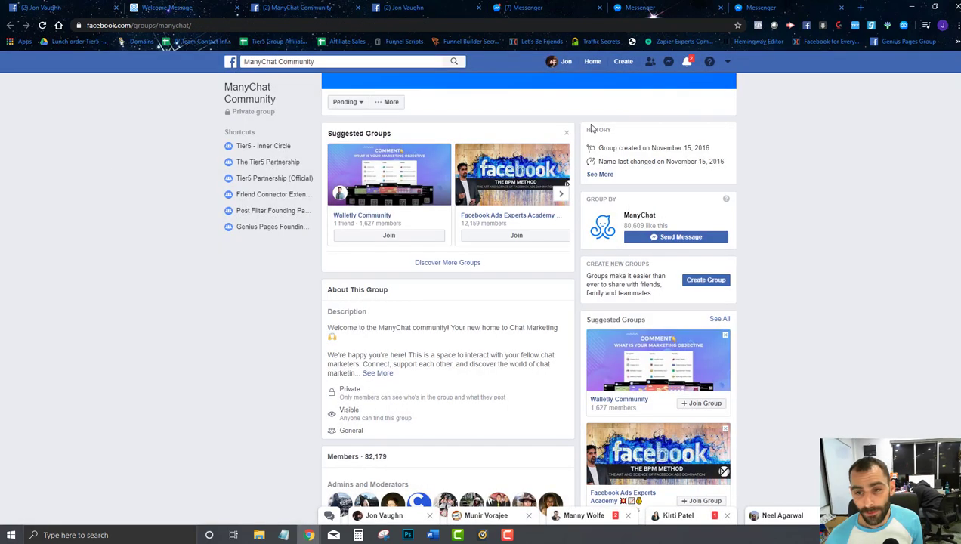
scroll(181, 227, down, 5)
key(alt+Left)
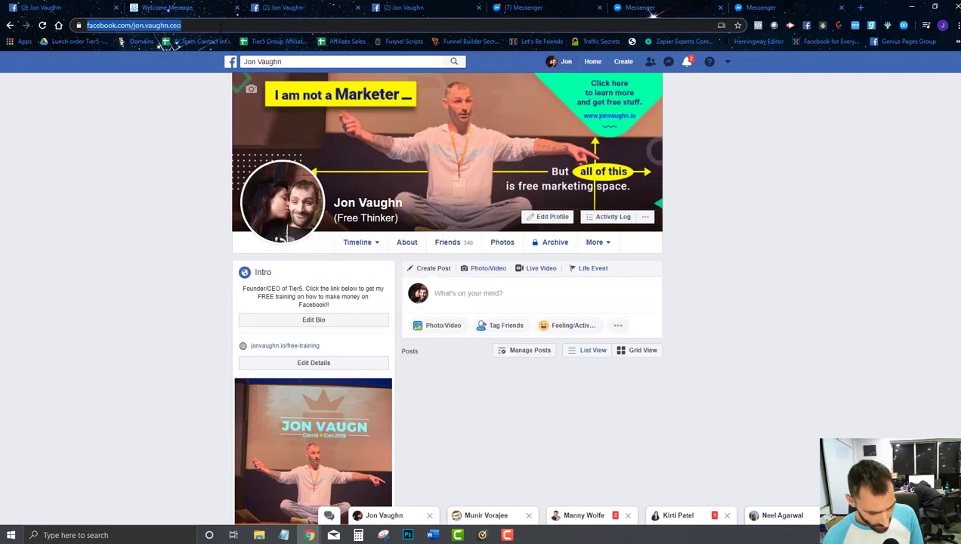
click(168, 7)
Add a 'My Personal Facebook' button opening the pasted profile URL and publish the flow.
click(203, 314)
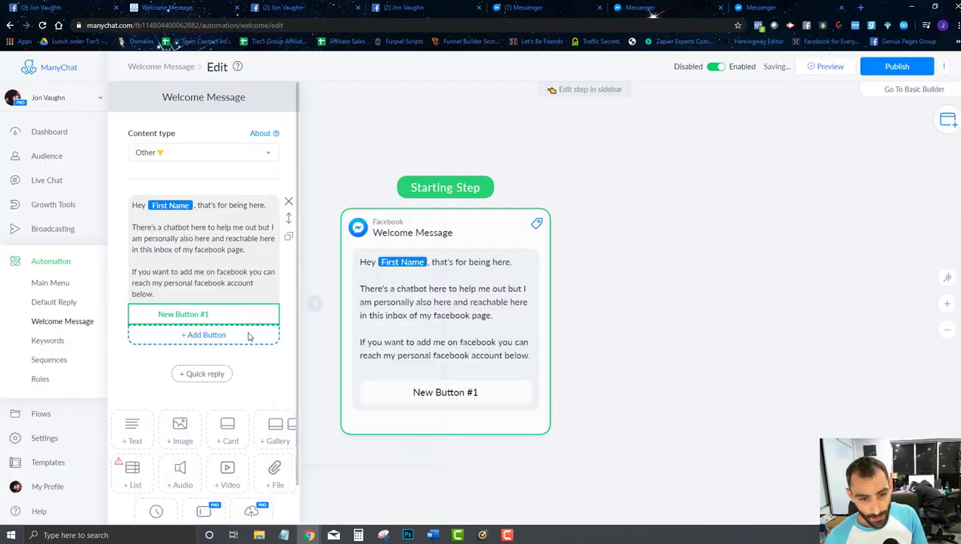
triple_click(327, 225)
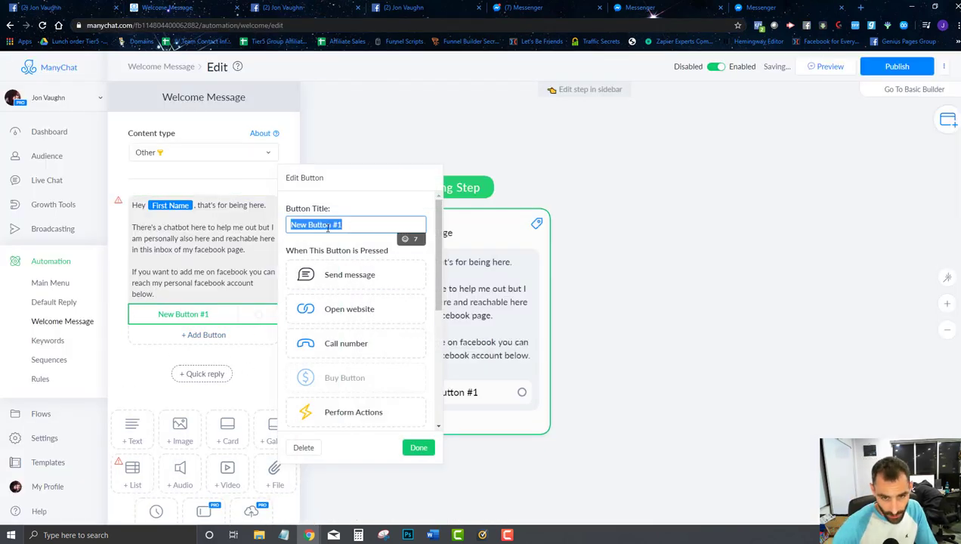
text(My Pers)
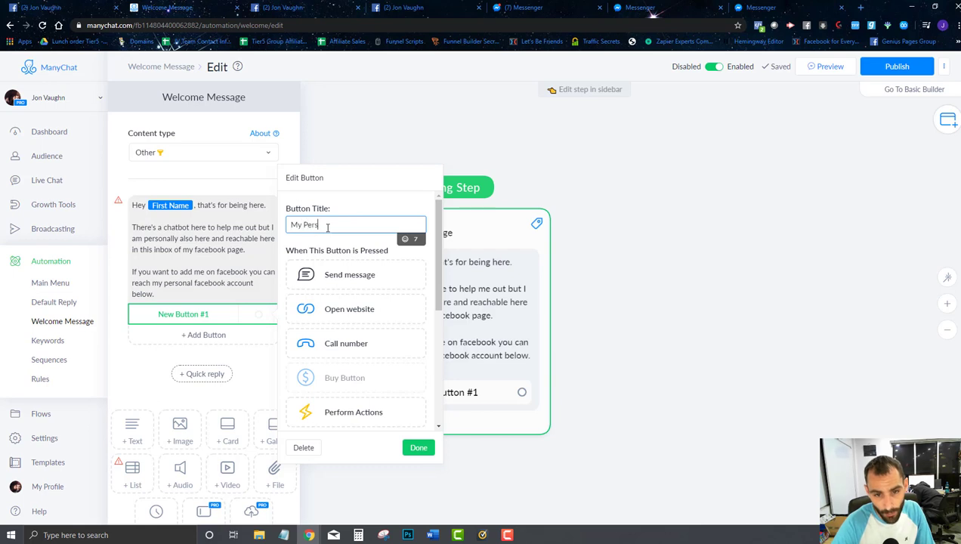
text(onal Facebo)
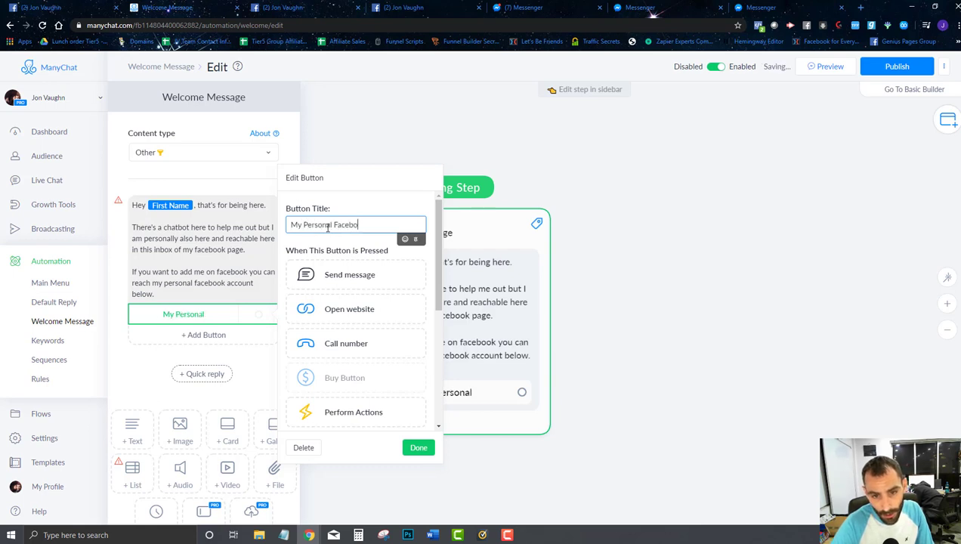
text(ok)
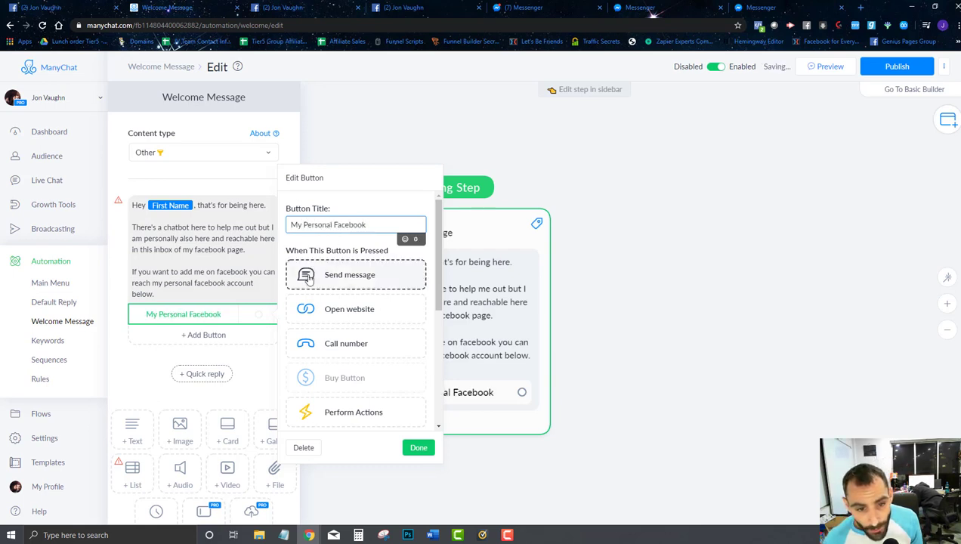
click(341, 309)
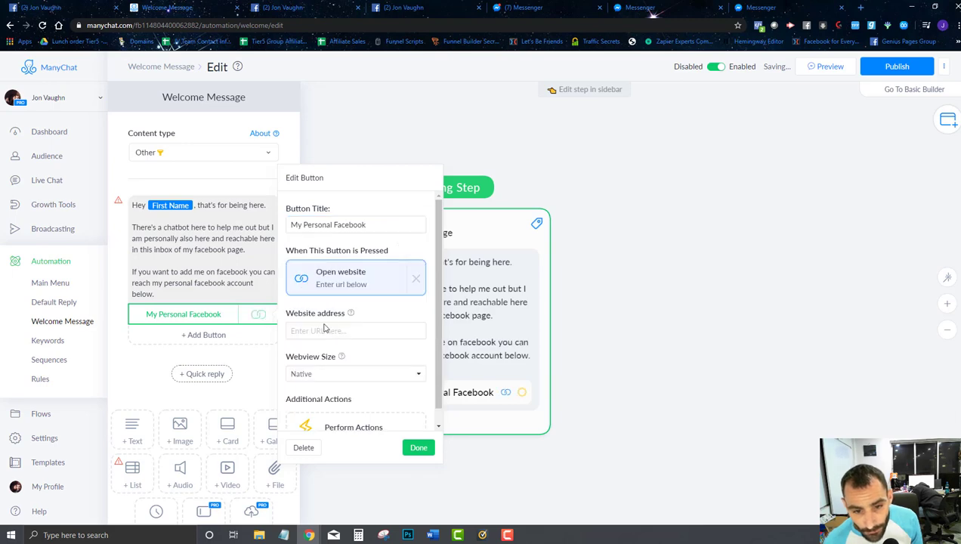
click(325, 330)
key(ctrl+v)
mouse_move(353, 369)
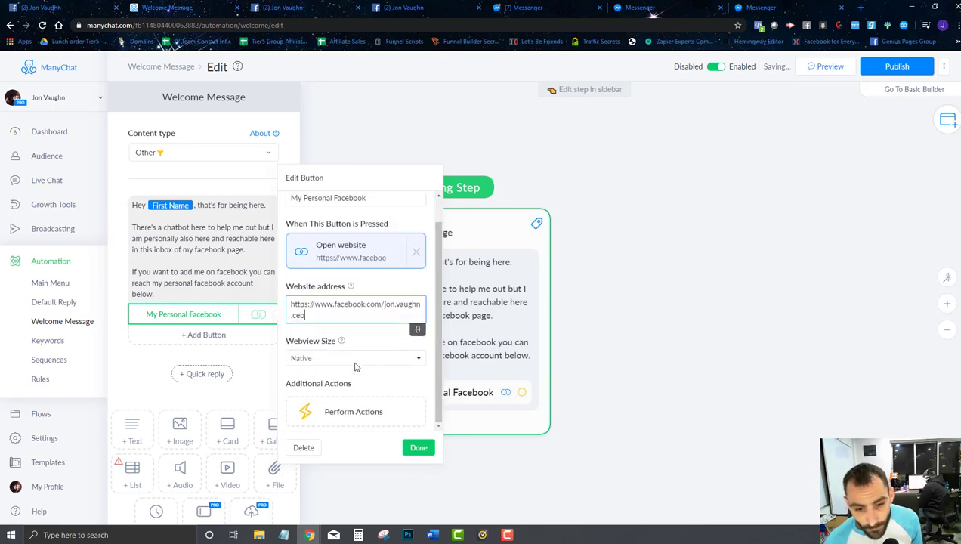
click(418, 447)
click(657, 368)
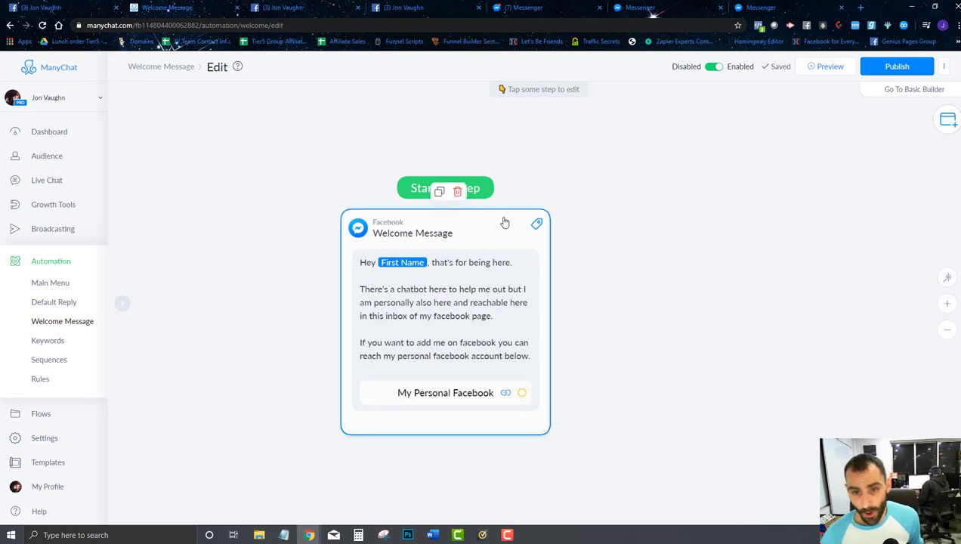
click(897, 68)
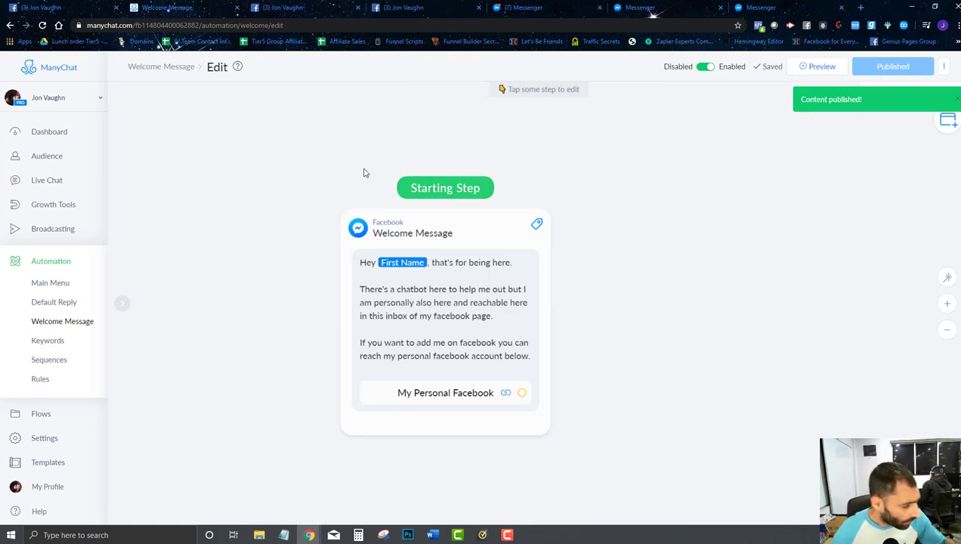
click(278, 7)
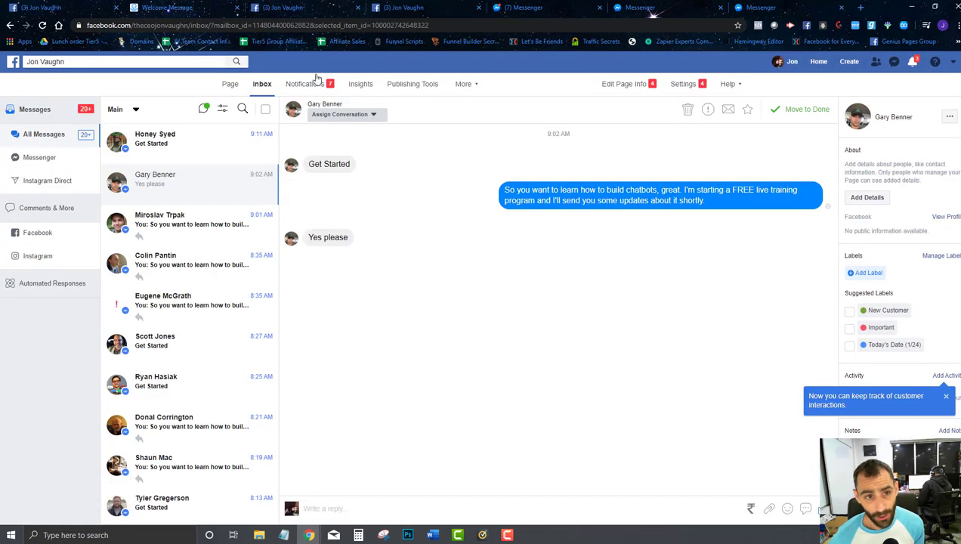
Click Get Started in the Page's Messenger chat from the personal profile and check the welcome reply.
click(275, 6)
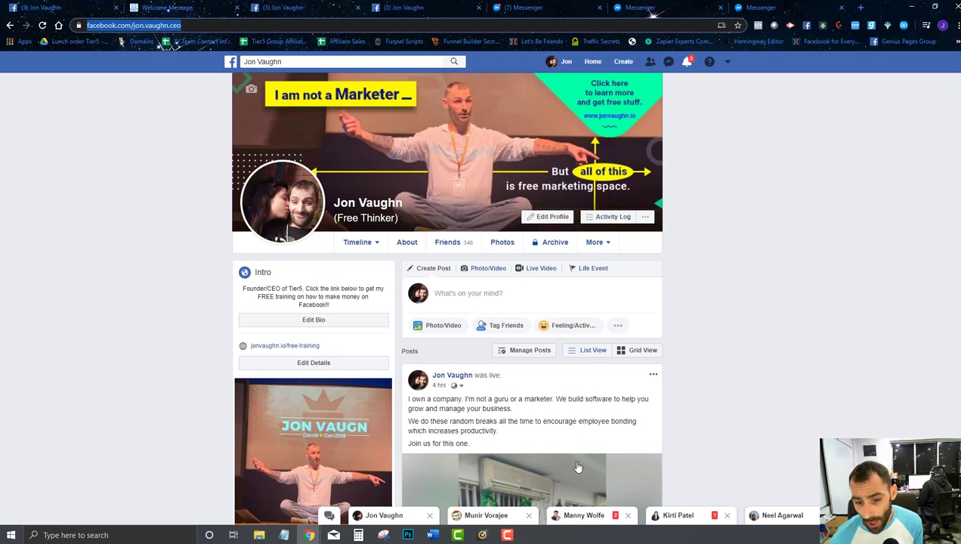
click(366, 514)
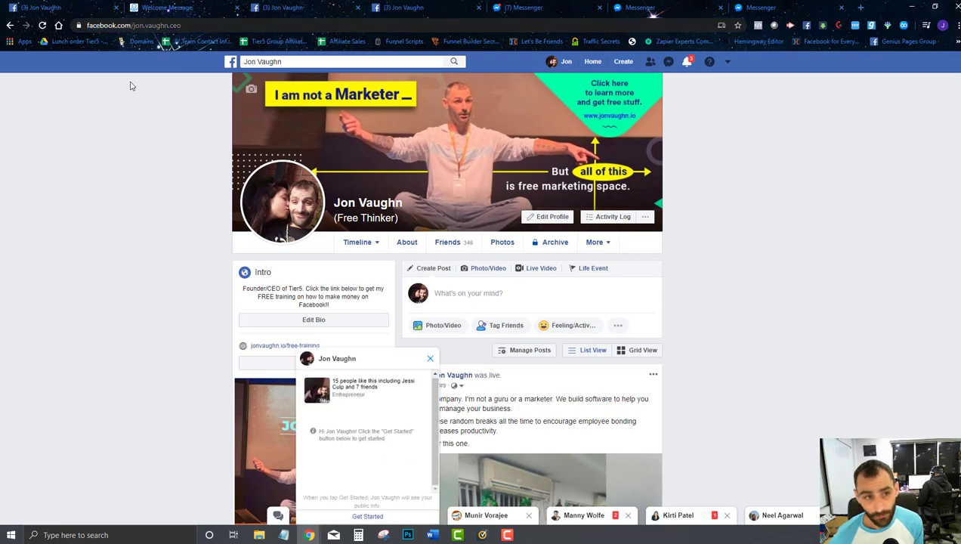
click(39, 6)
click(231, 87)
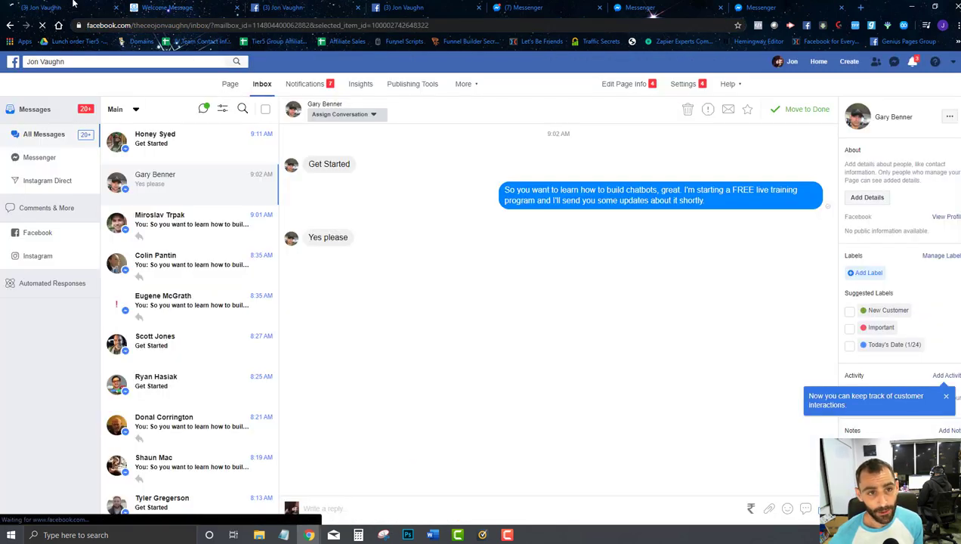
click(259, 7)
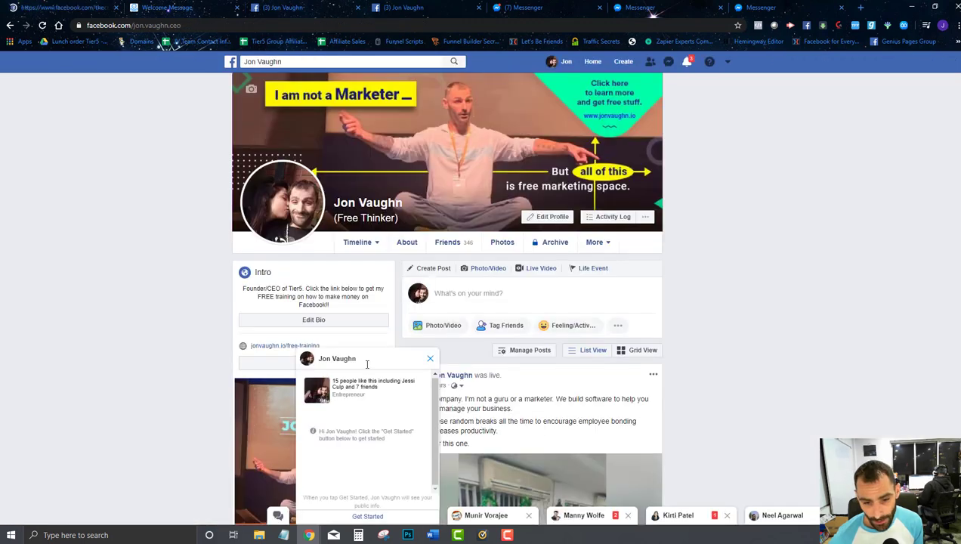
click(367, 517)
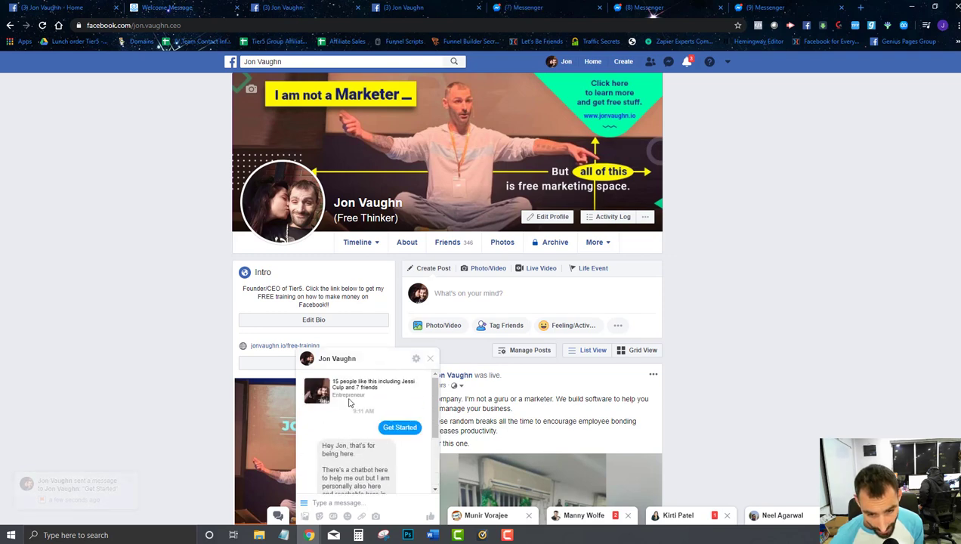
click(178, 6)
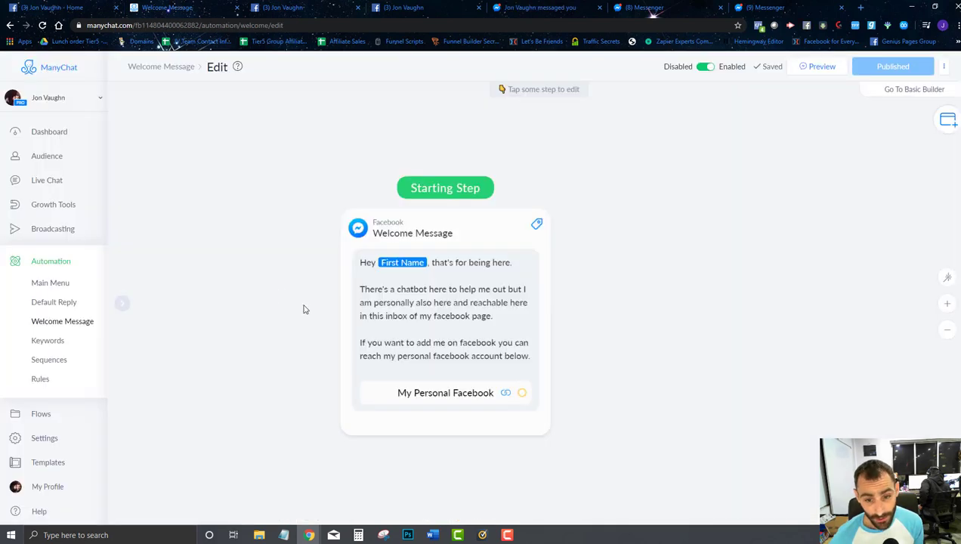
Move the welcome greeting paragraphs into a new text block placed above the link block.
click(406, 336)
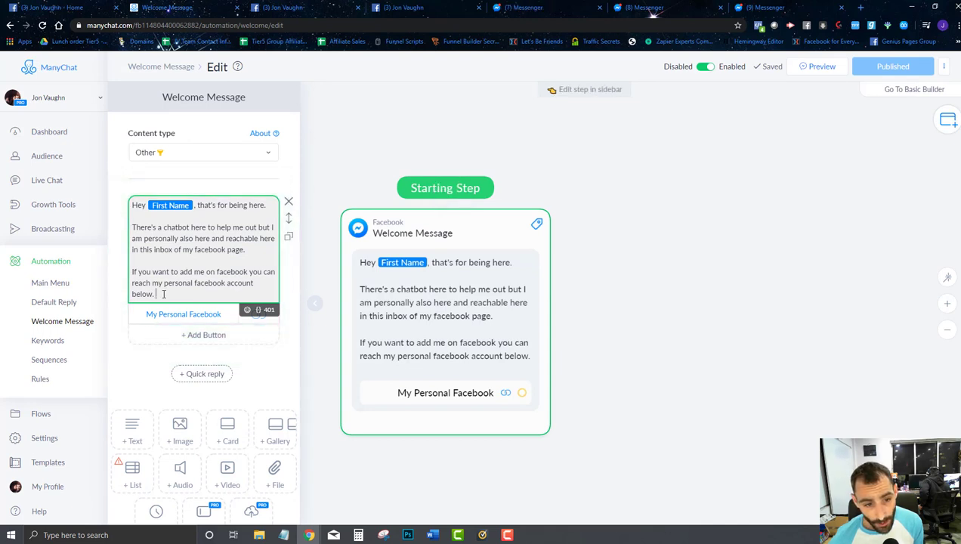
scroll(182, 364, down, 1)
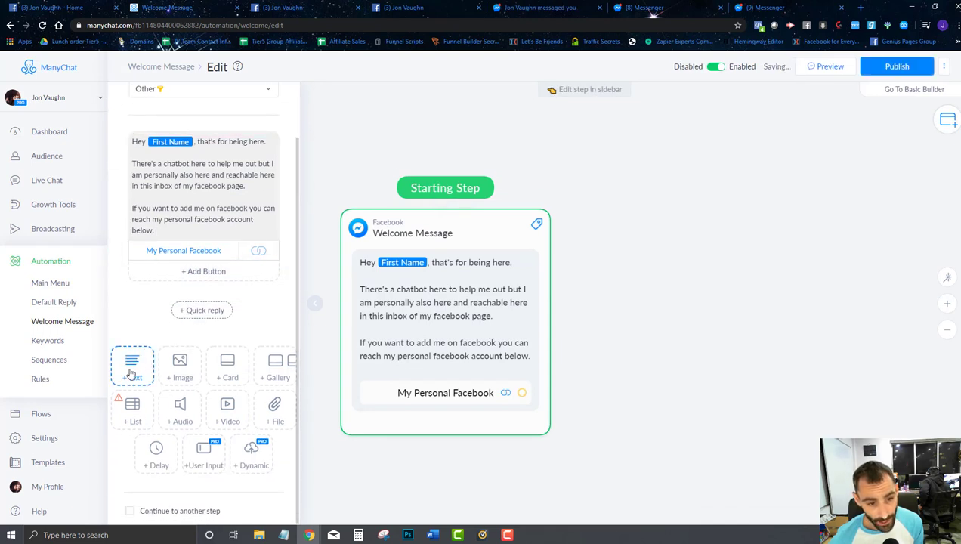
click(129, 373)
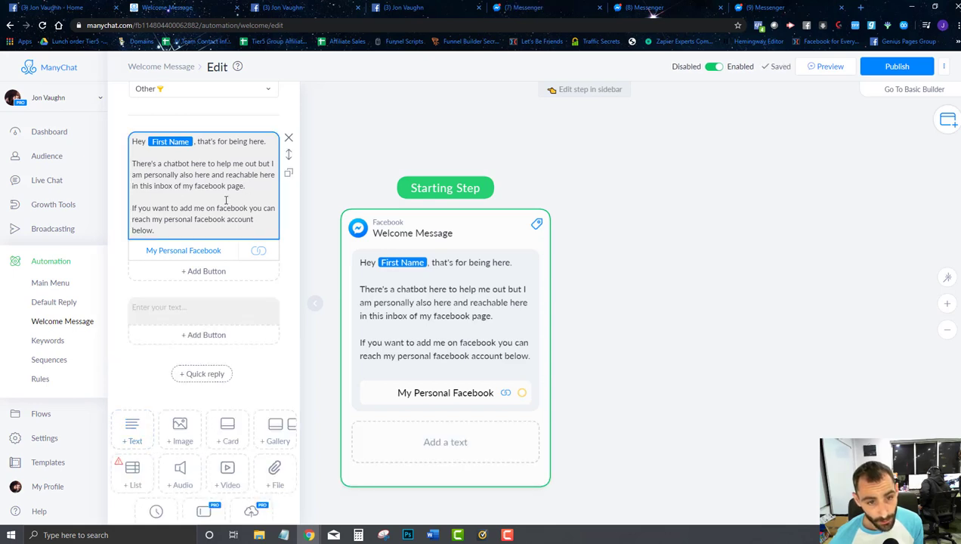
drag(252, 186, 121, 141)
key(ctrl+x)
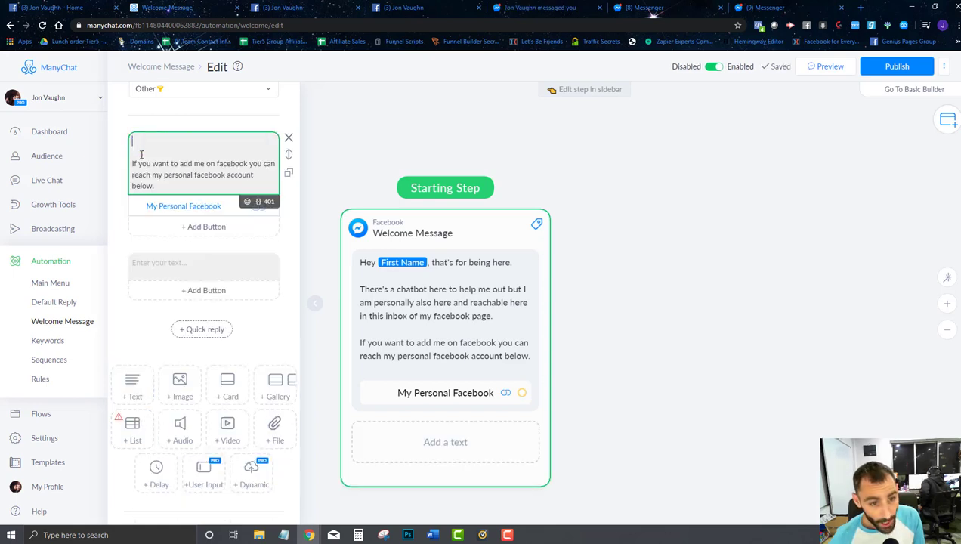
click(176, 263)
key(ctrl+v)
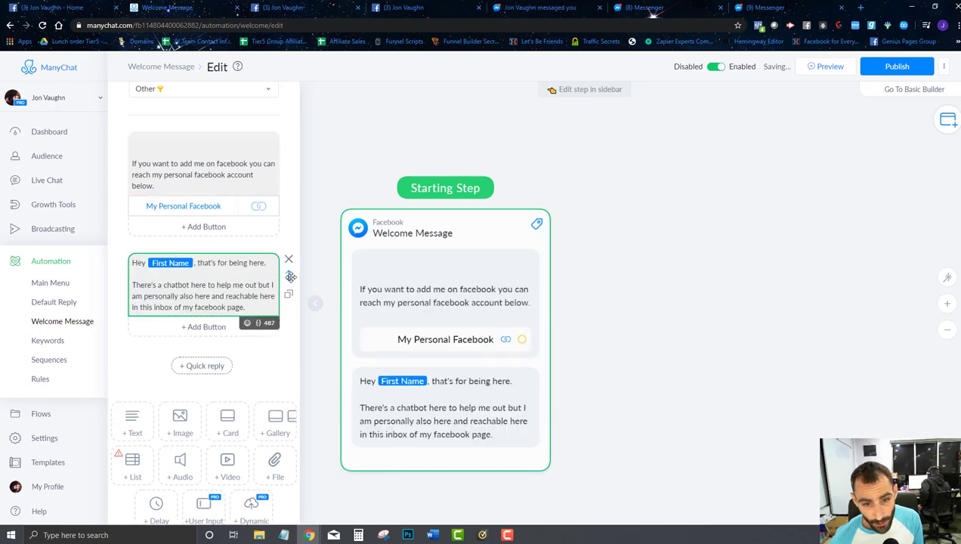
drag(289, 276, 288, 144)
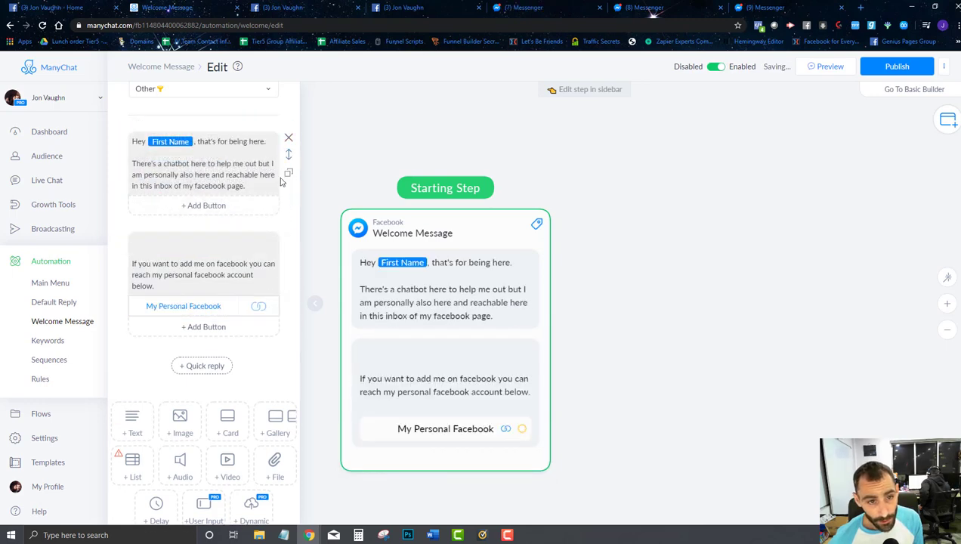
Insert a 3-second typing delay between the greeting and link text blocks.
scroll(241, 317, down, 1)
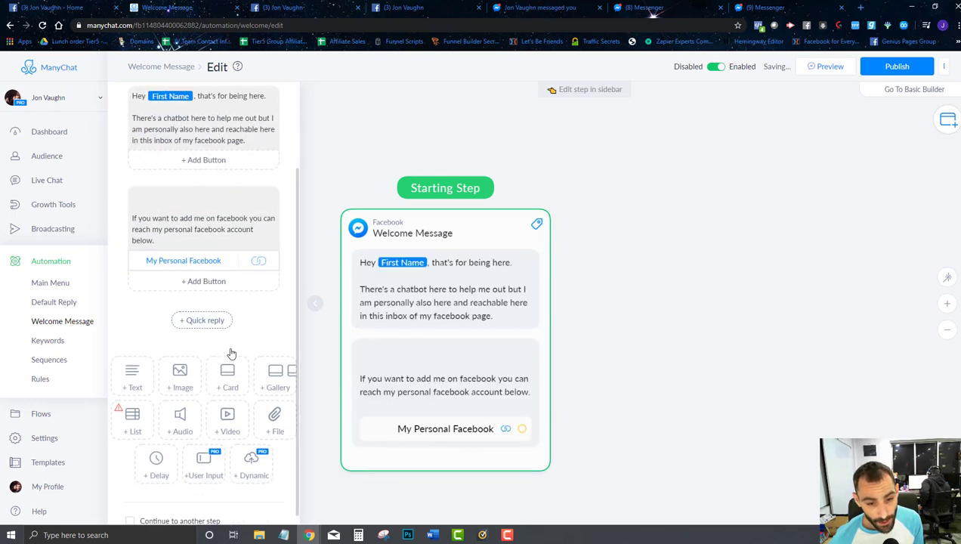
click(155, 456)
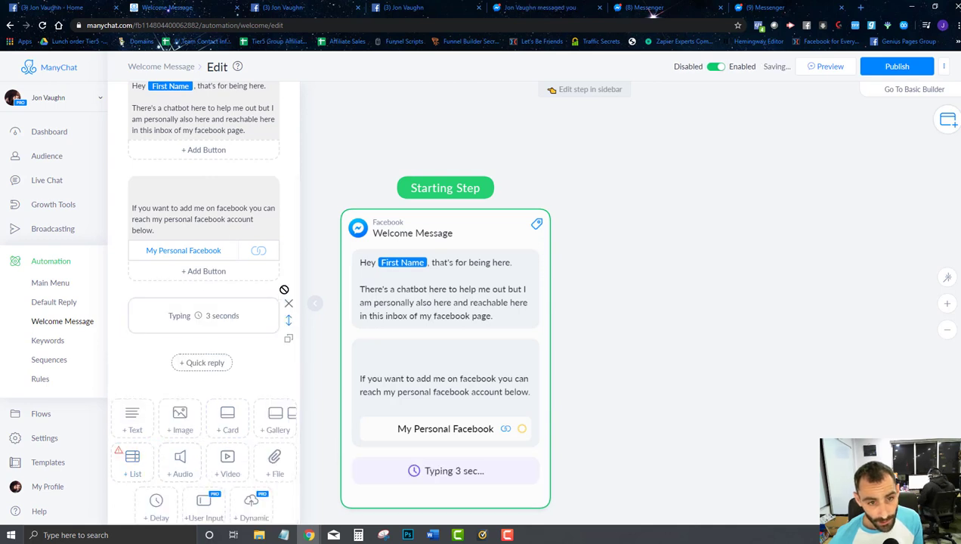
drag(292, 322, 280, 195)
click(624, 281)
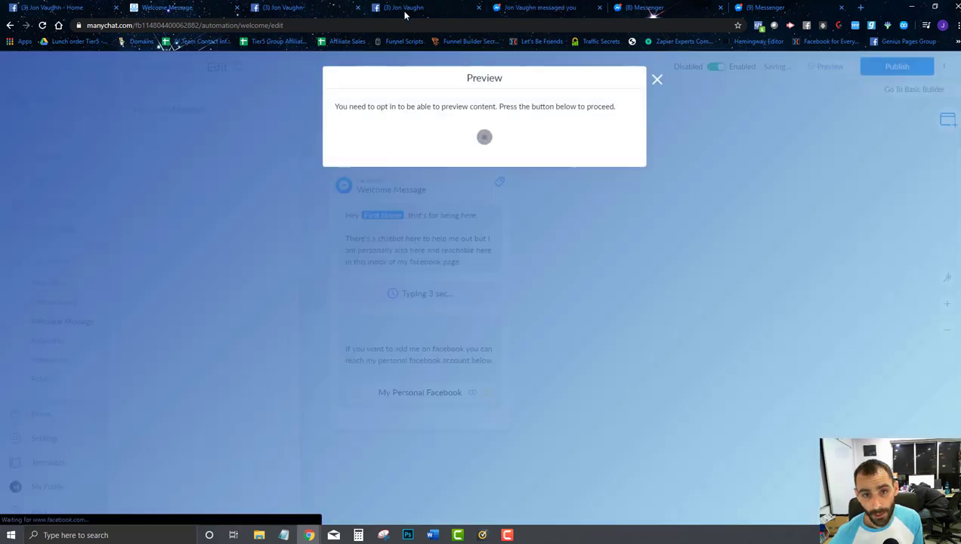
Send the Welcome Message preview to Messenger and view it on the profile.
click(378, 137)
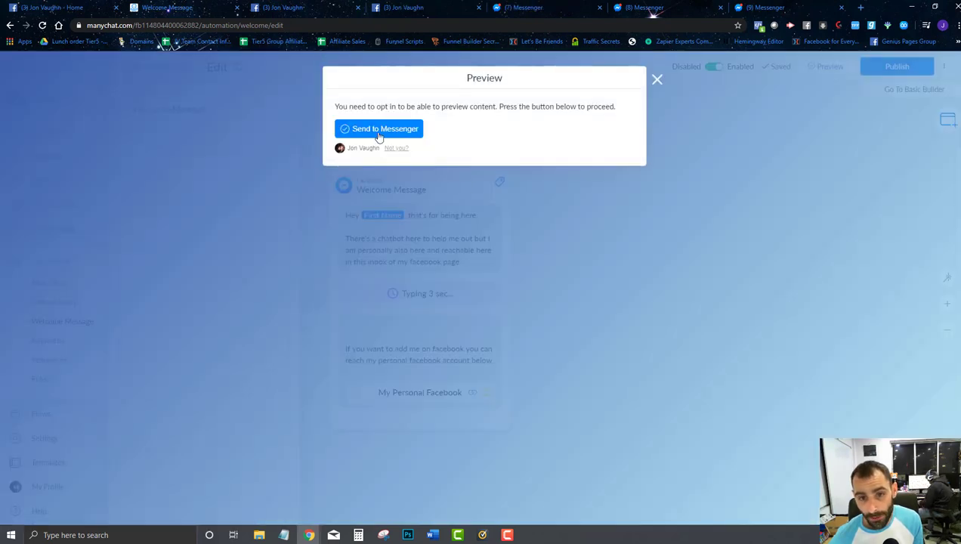
click(414, 6)
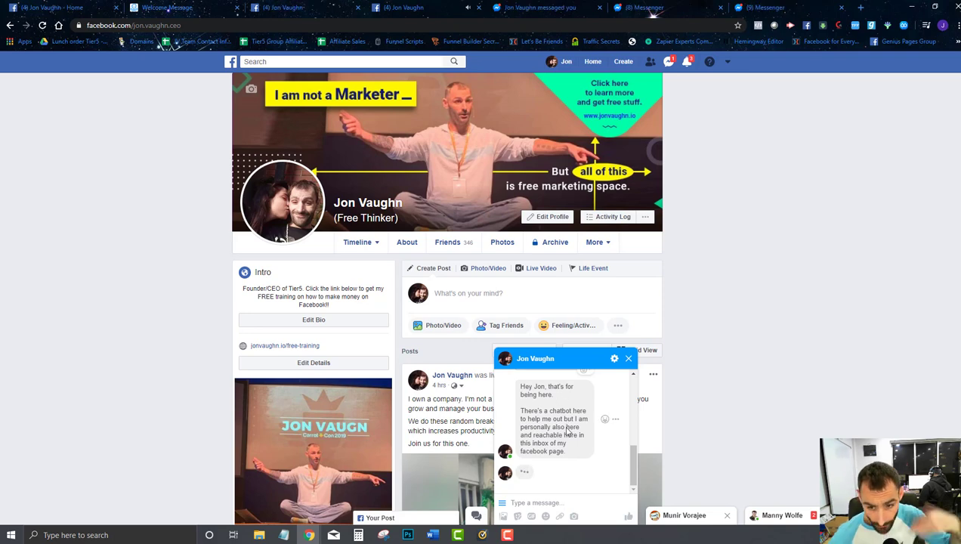
click(181, 7)
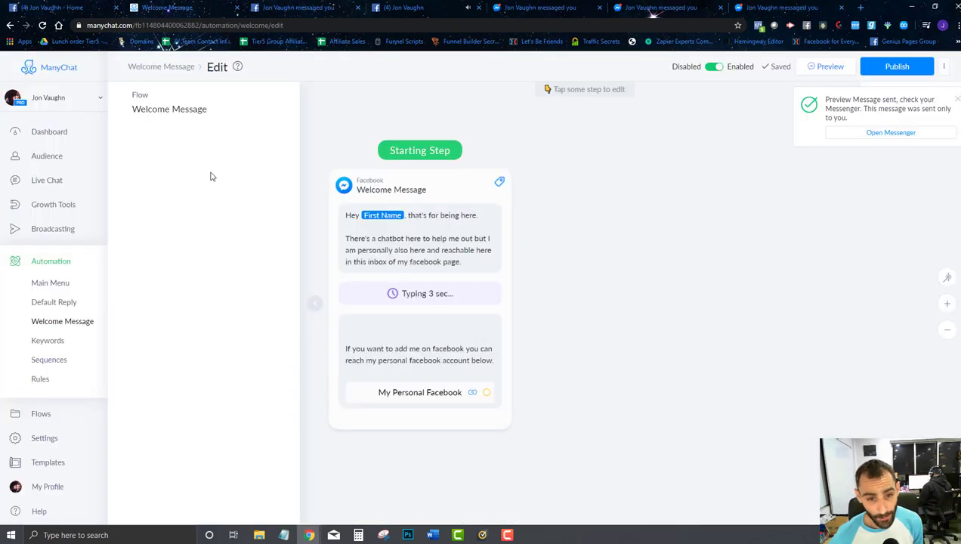
Lengthen the typing delay between the two welcome texts to 5 seconds.
click(399, 295)
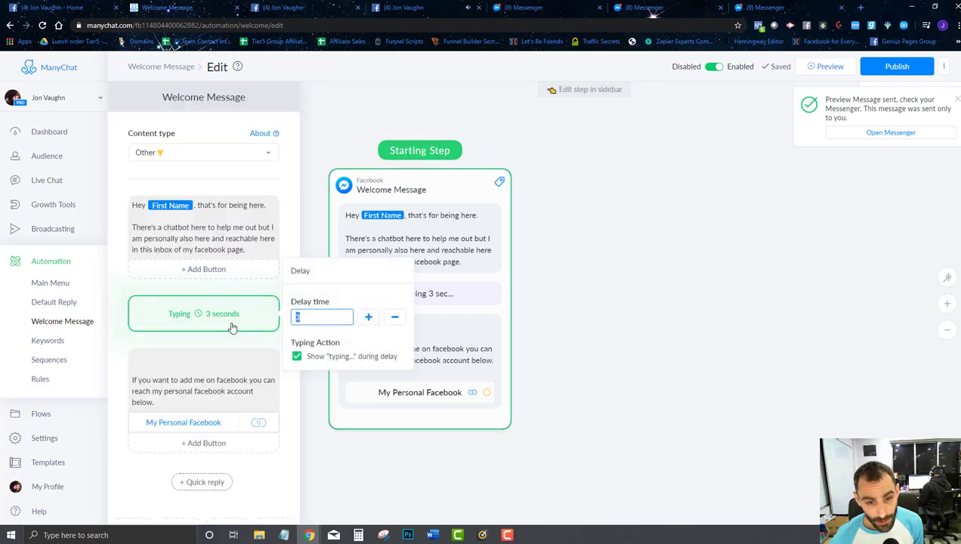
text(5)
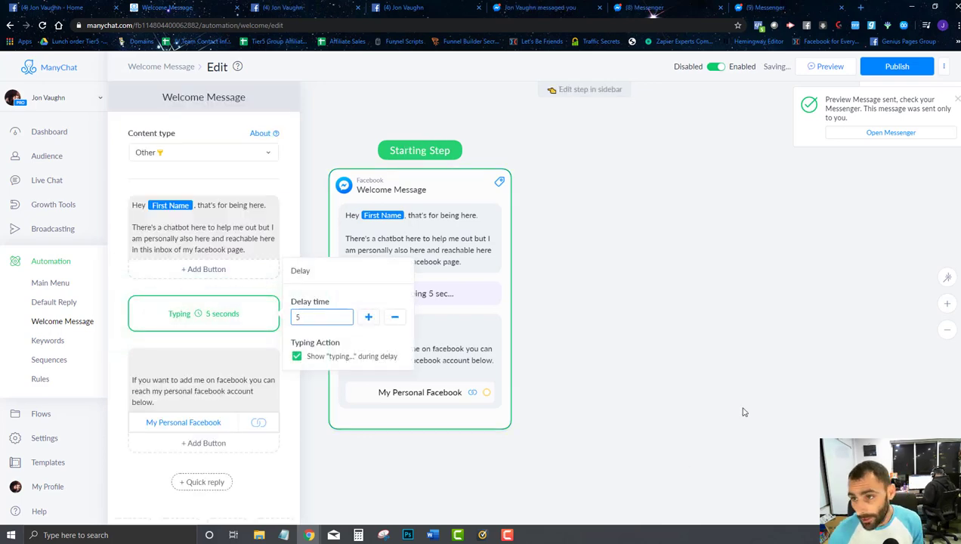
click(755, 401)
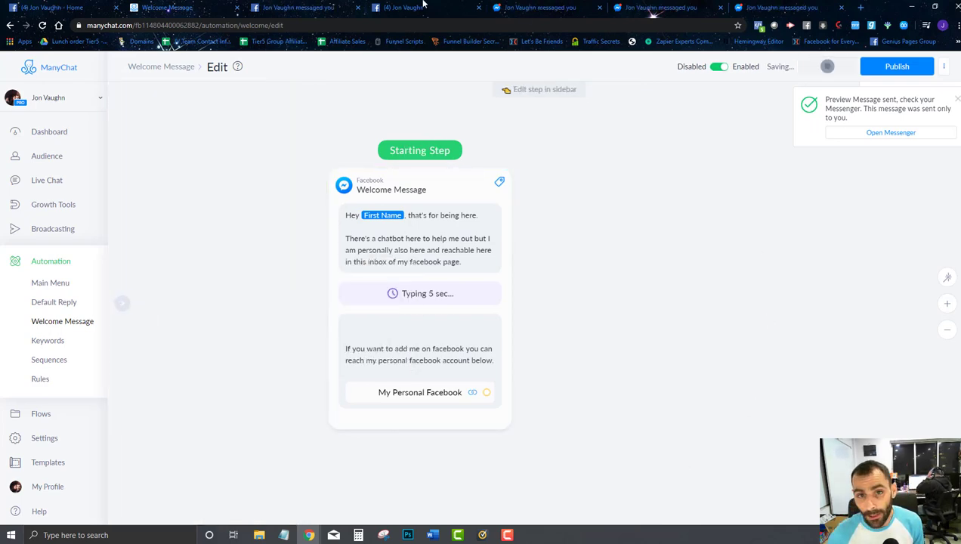
click(642, 7)
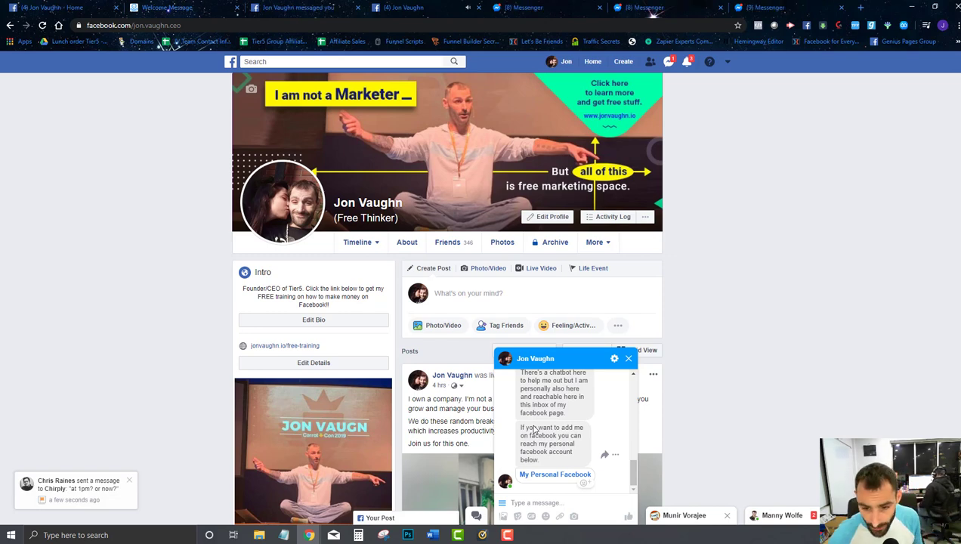
Follow the preview's My Personal Facebook button to the personal profile, then return to ManyChat.
click(551, 474)
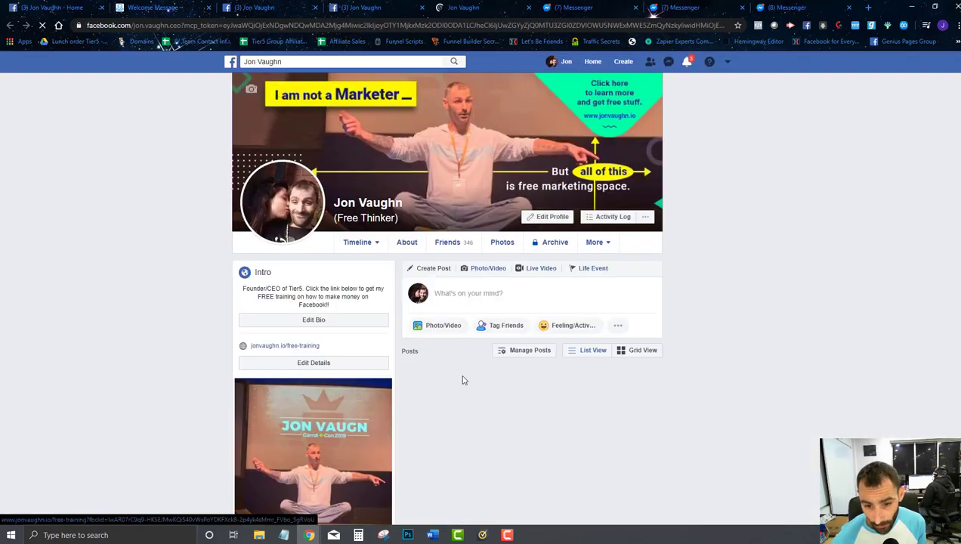
scroll(464, 380, down, 5)
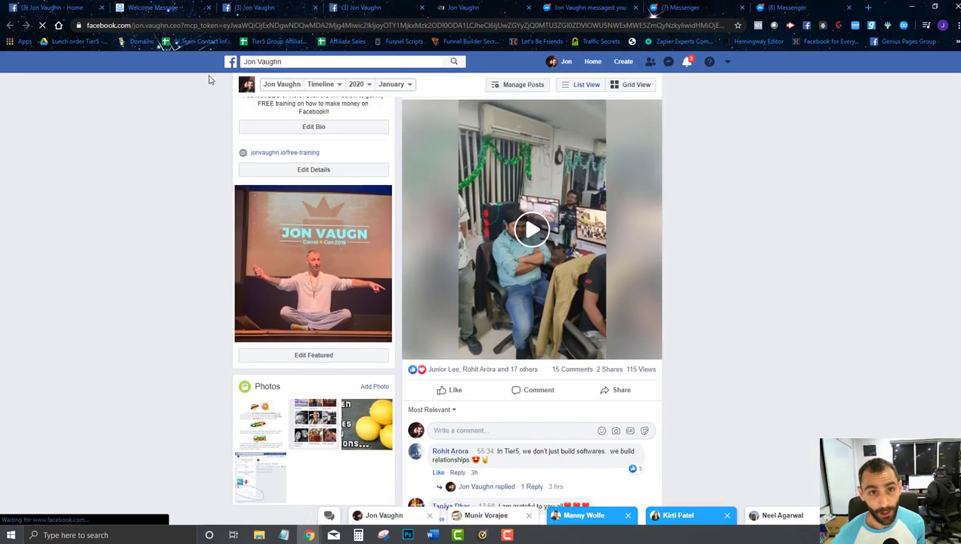
click(151, 7)
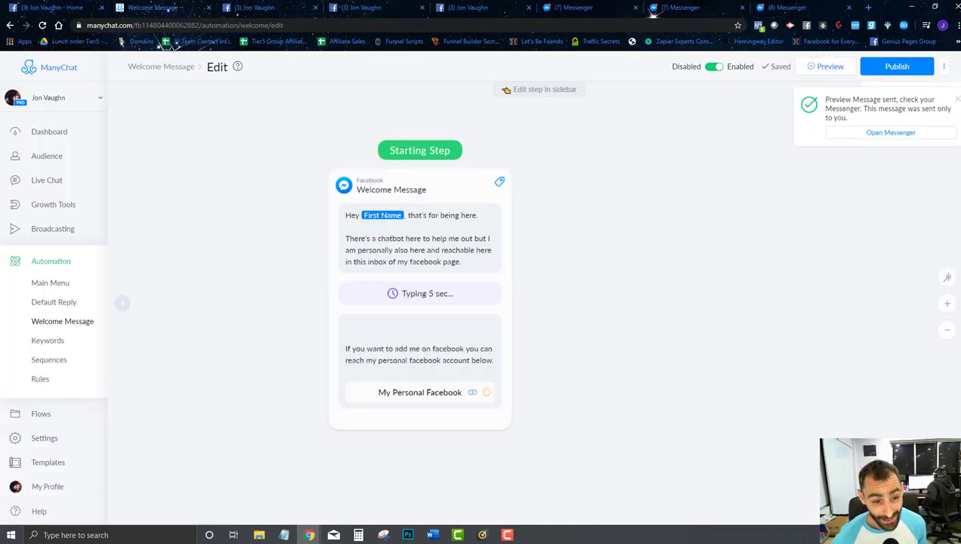
Open the Default Reply's flow picker, search for 'Basic', then clear the search.
click(34, 303)
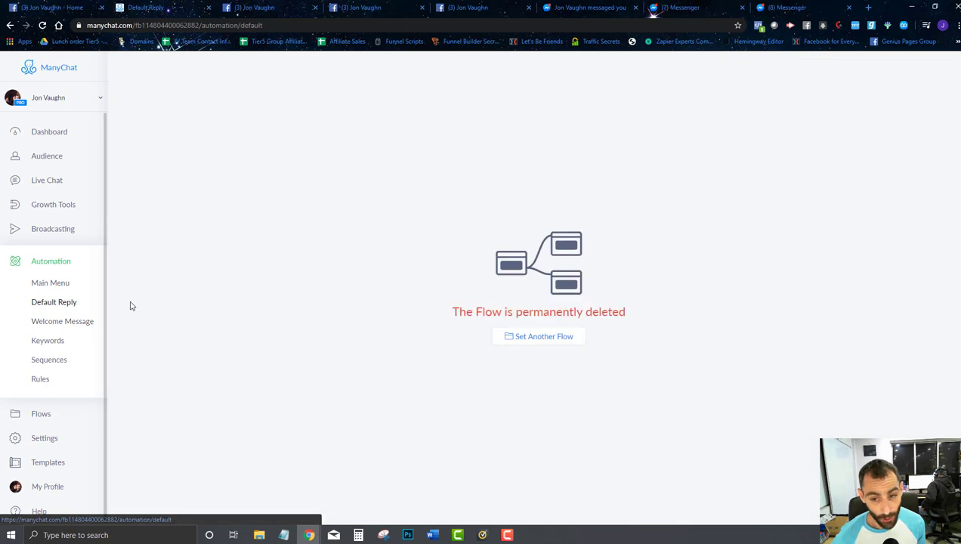
click(538, 341)
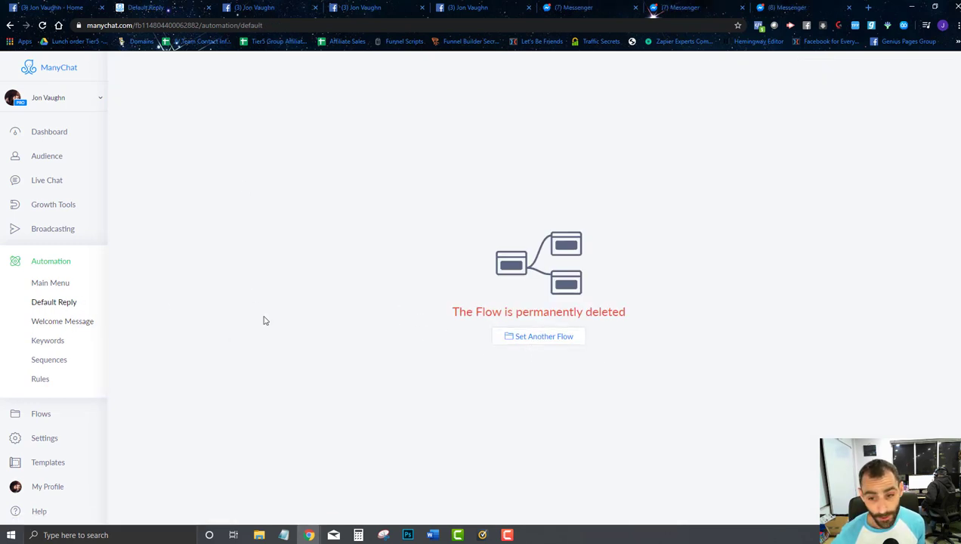
click(513, 340)
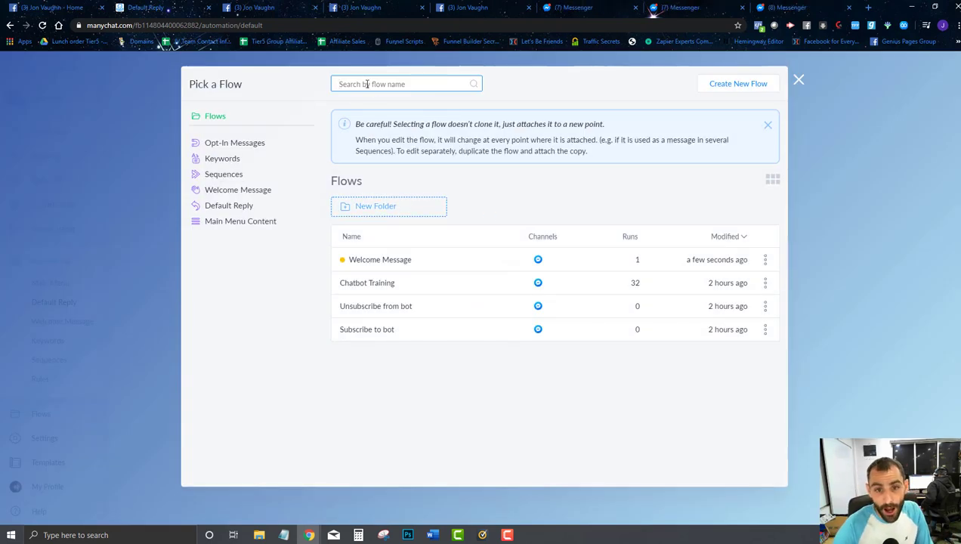
text(Basics)
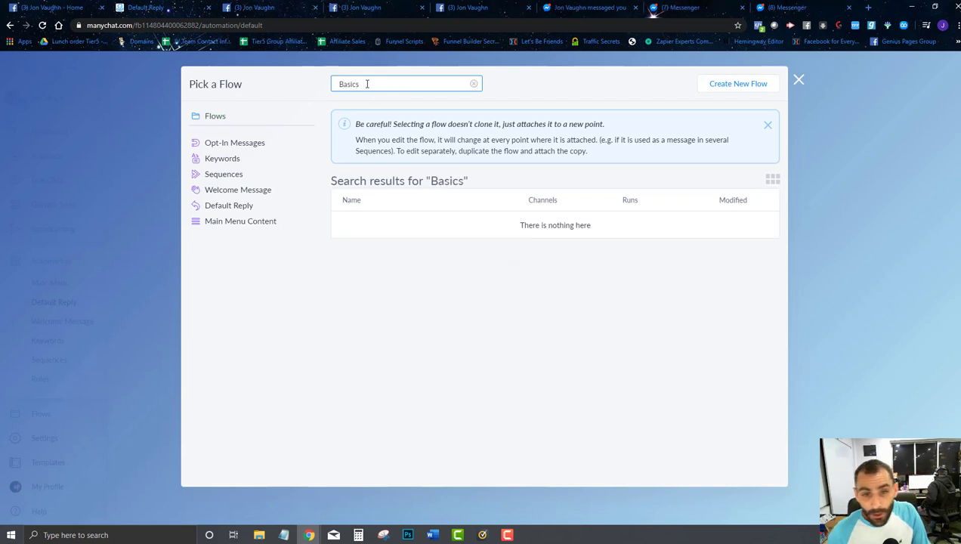
double_click(413, 83)
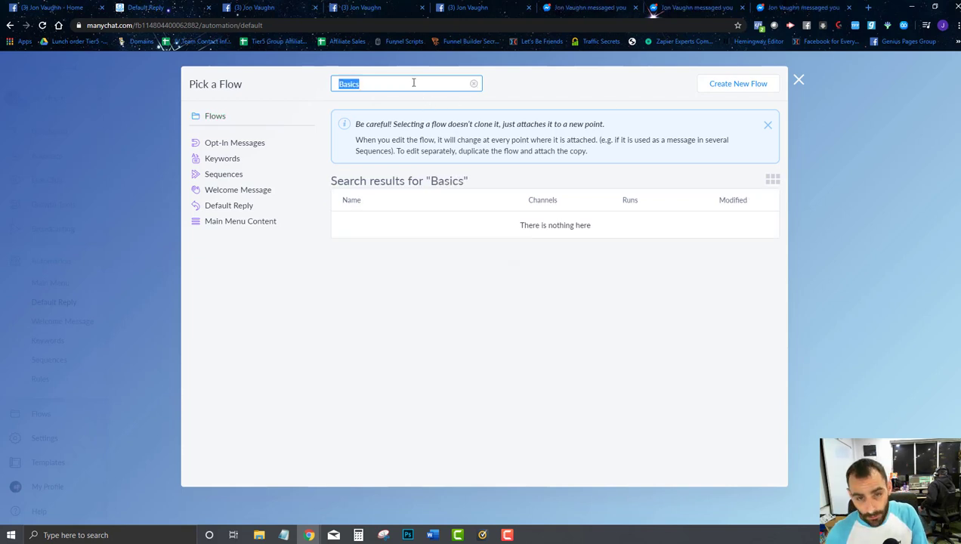
key(BackSpace)
Create a new flow folder named 'Basics' and open it.
click(396, 206)
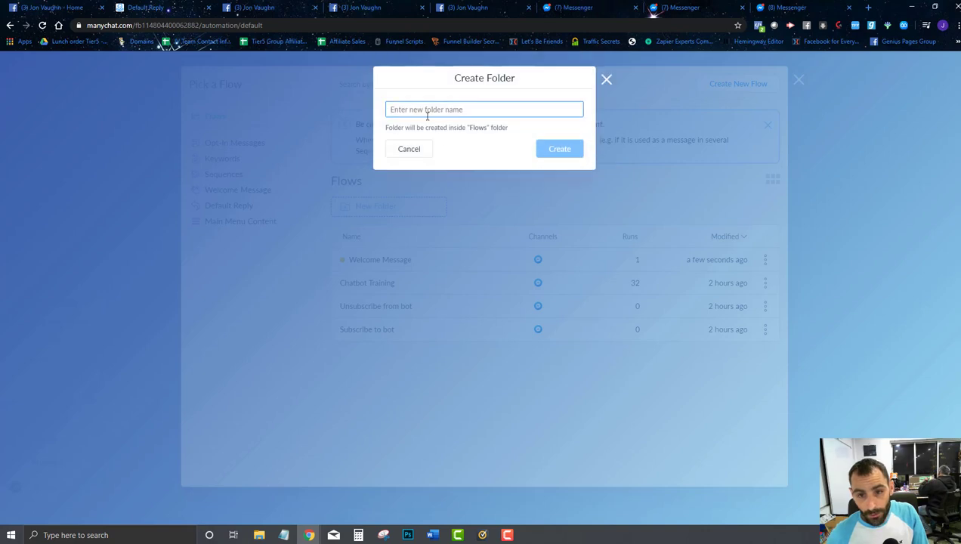
text(Basics)
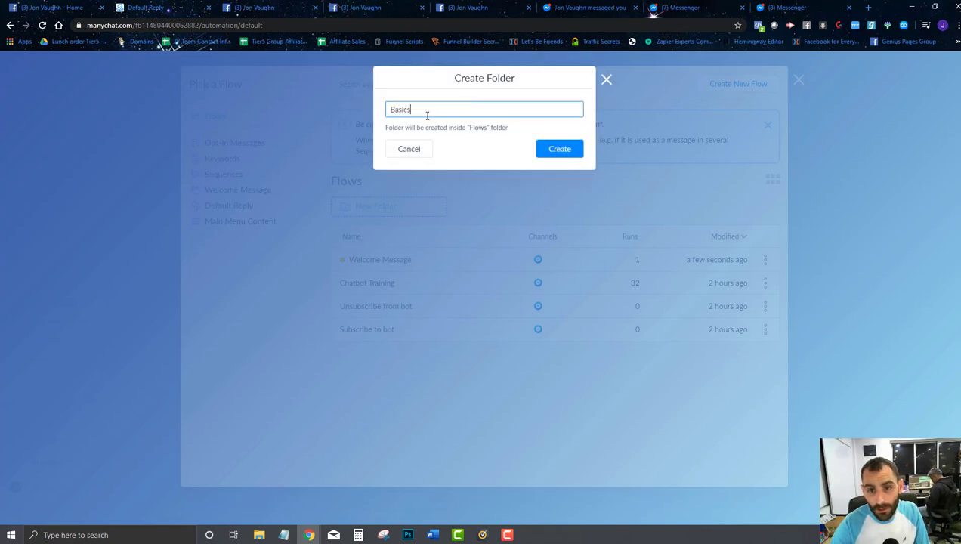
click(559, 149)
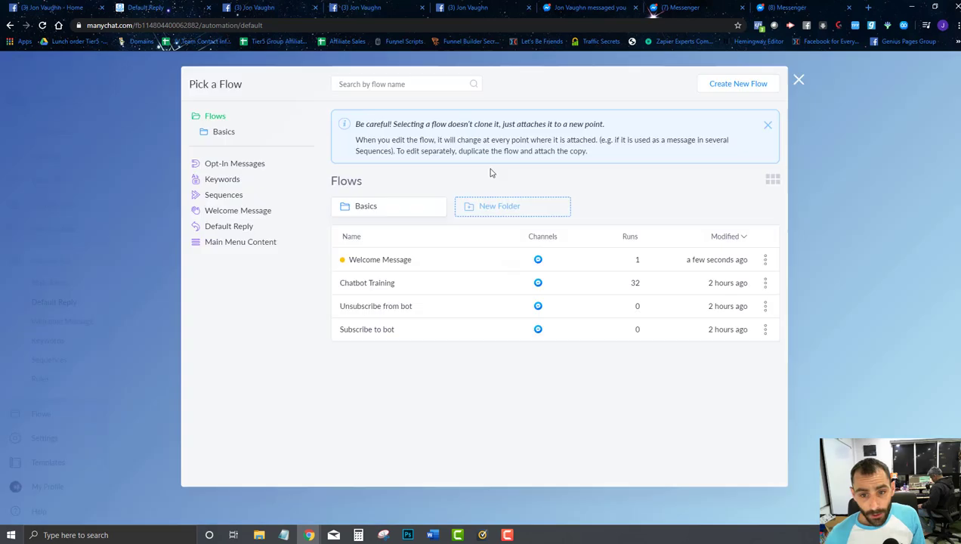
click(358, 207)
click(734, 87)
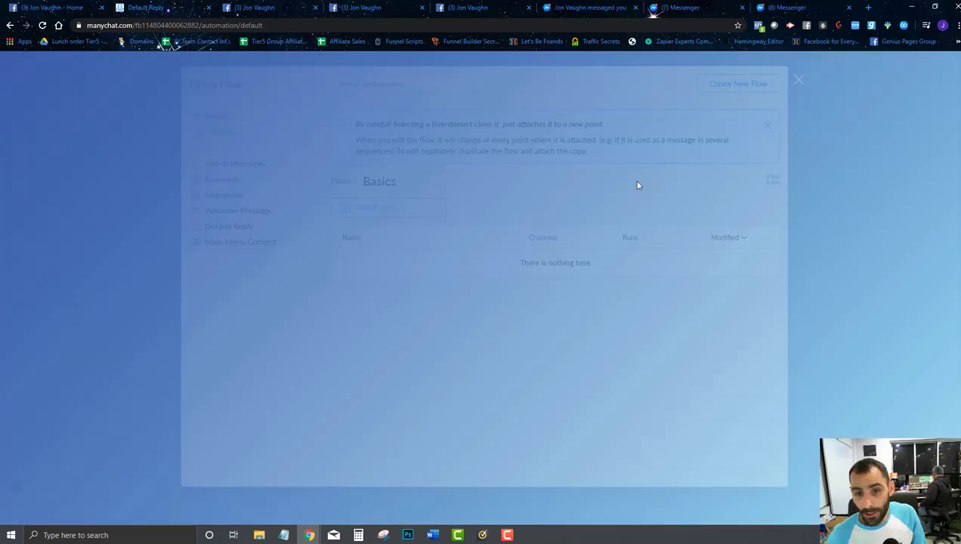
Create a flow named 'Default Reply' in Basics and open its Send Message step.
text(Def)
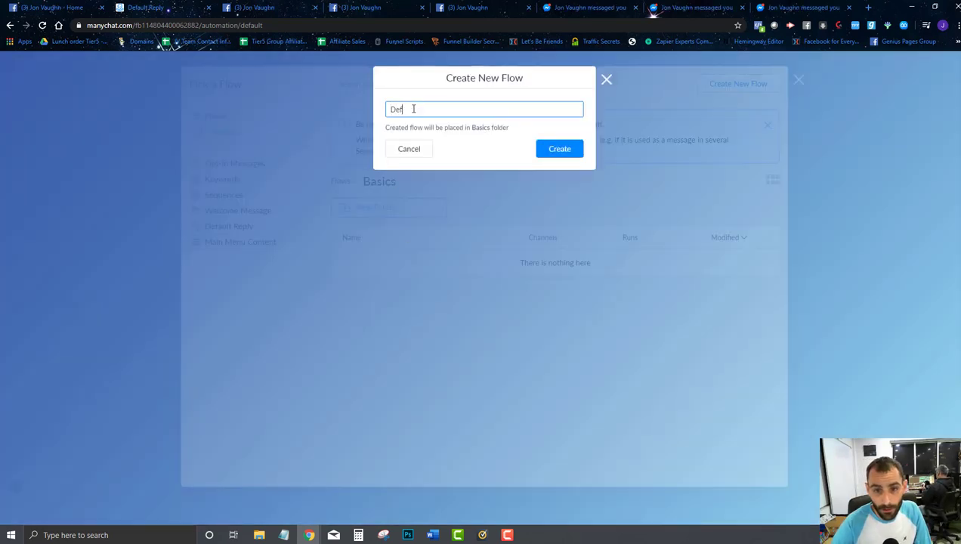
text(ault Reply)
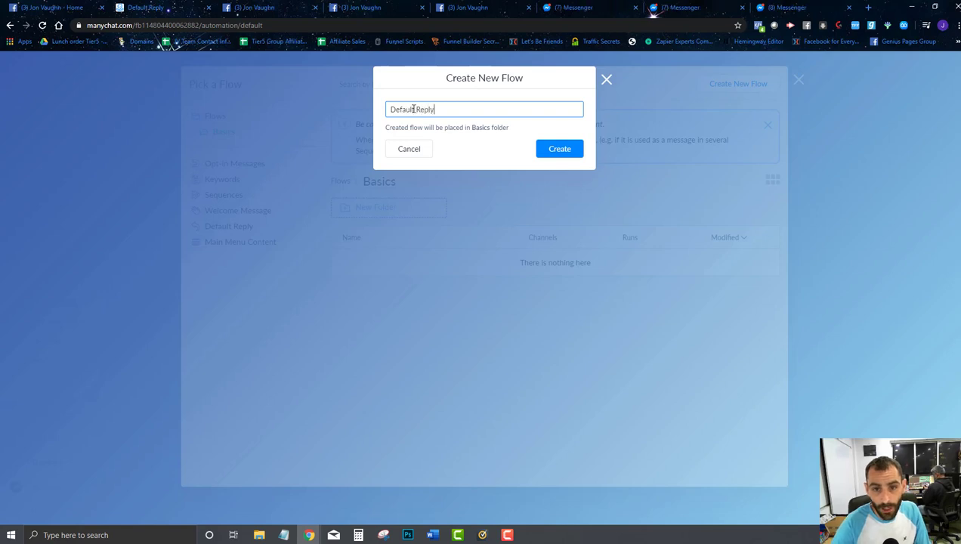
click(539, 155)
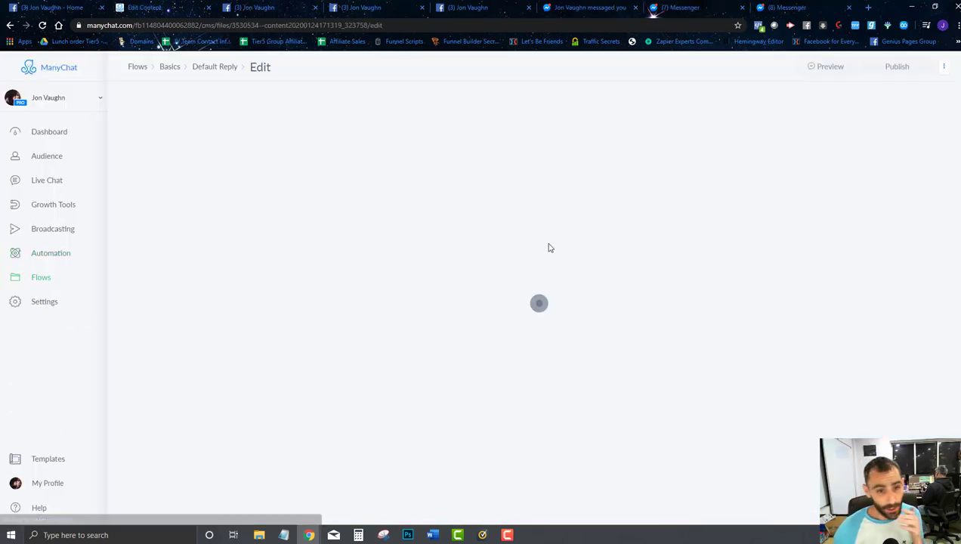
click(529, 315)
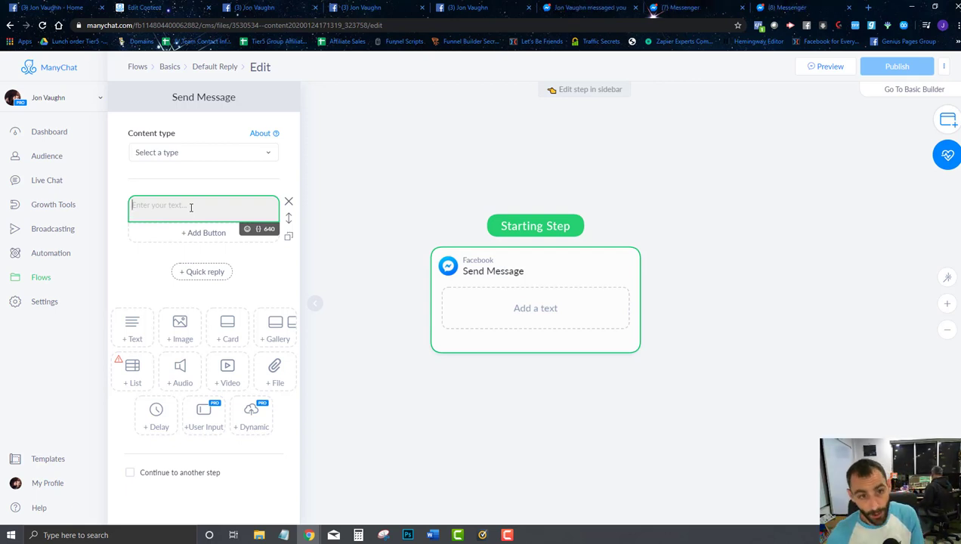
click(411, 140)
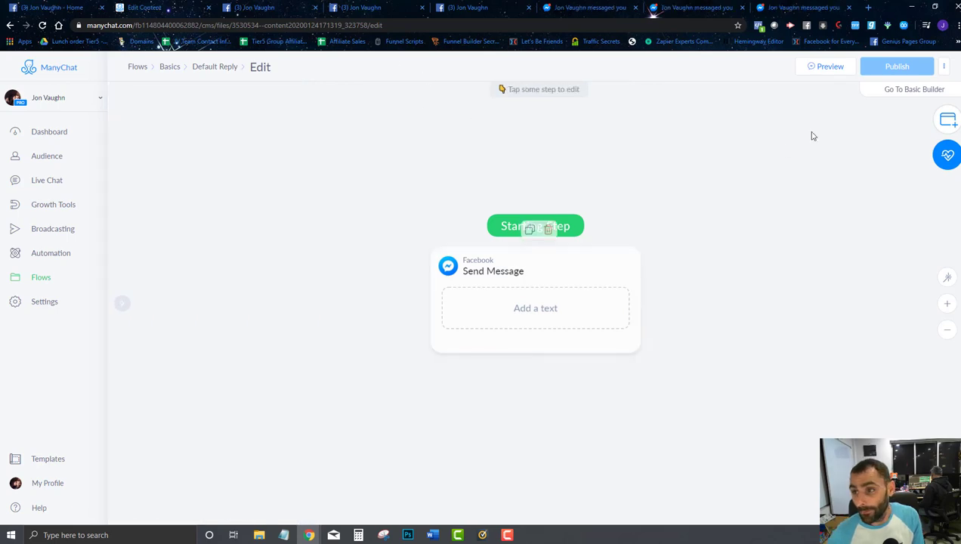
Send 'hey you' and 'what's up you?' in the Facebook page chat.
click(362, 8)
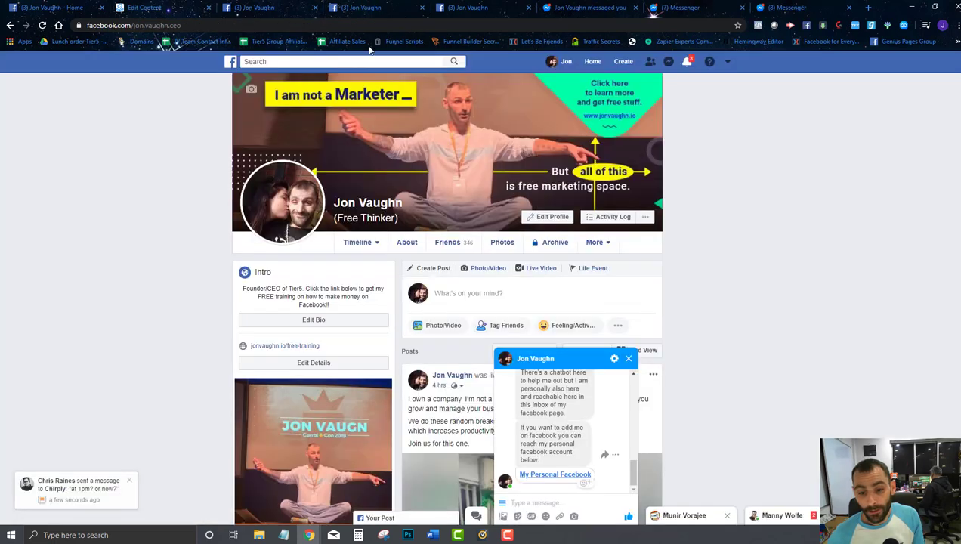
click(559, 502)
text(hey you)
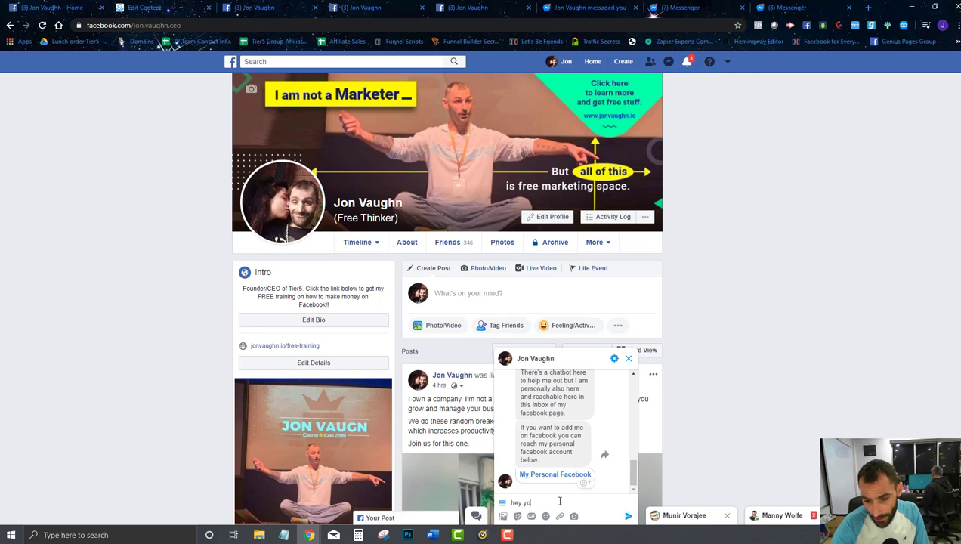
key(Return)
text(what's up you?)
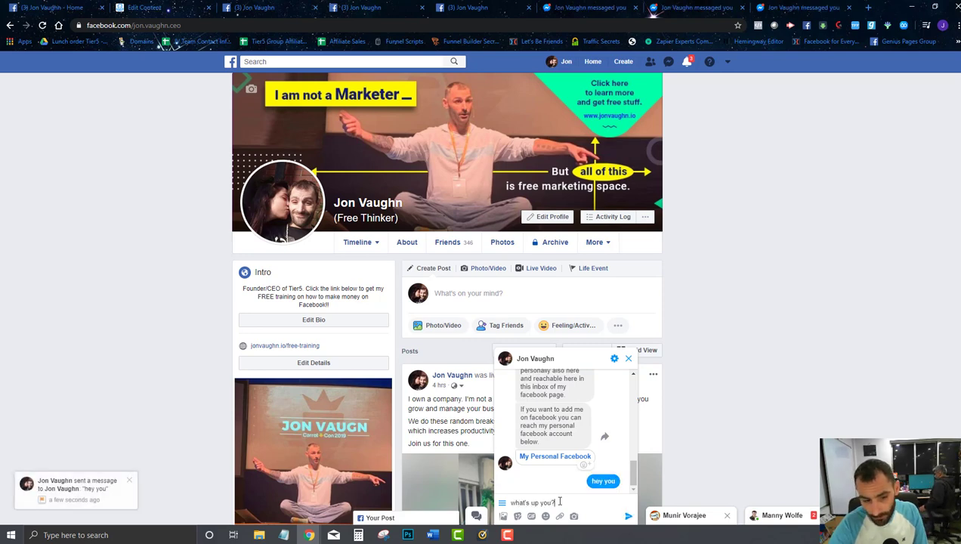
key(Return)
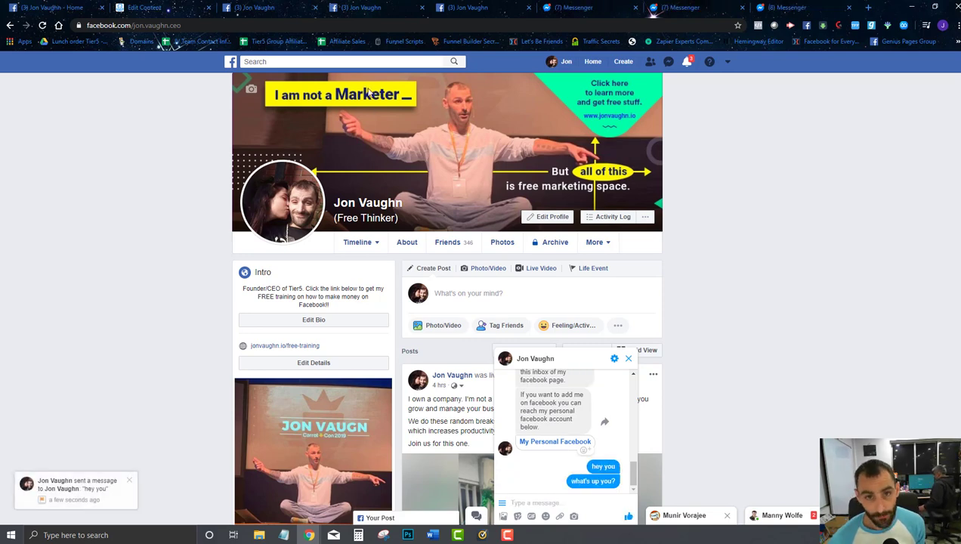
click(332, 7)
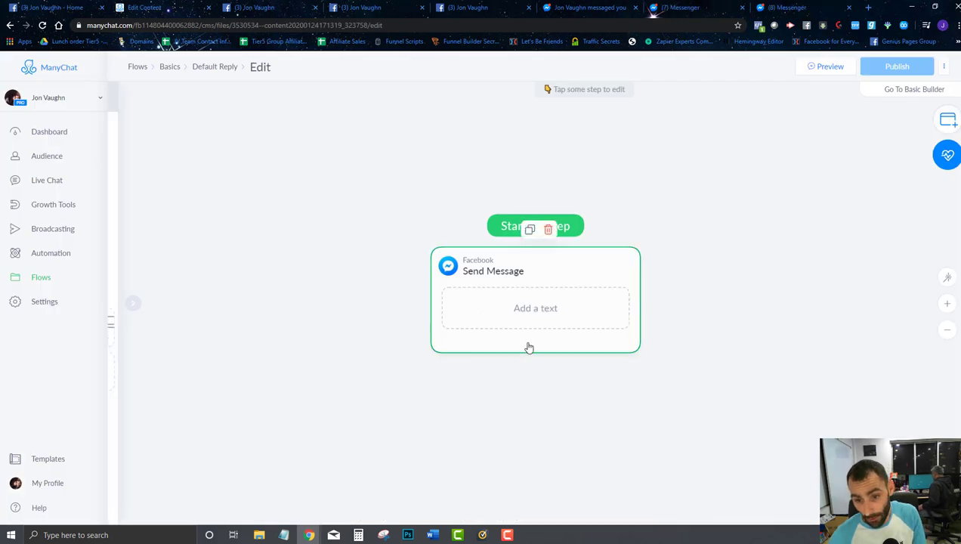
Begin the reply with 'Hey' plus First Name and a line about the helper chatbot.
click(528, 345)
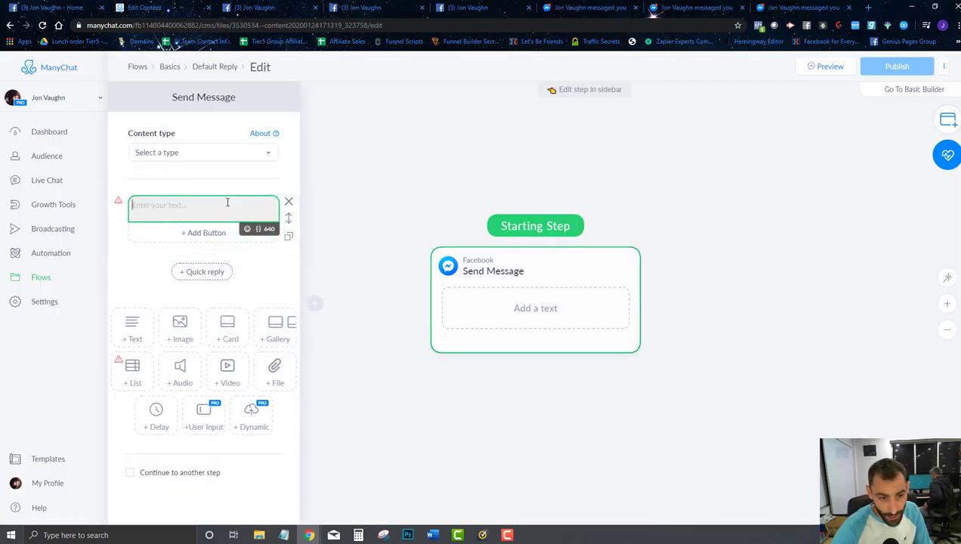
text(Hey [[)
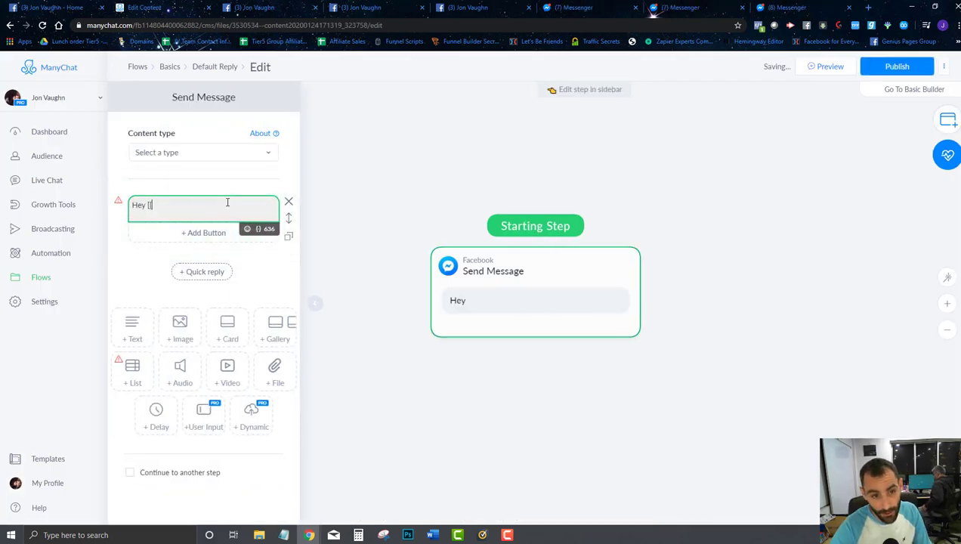
text(f)
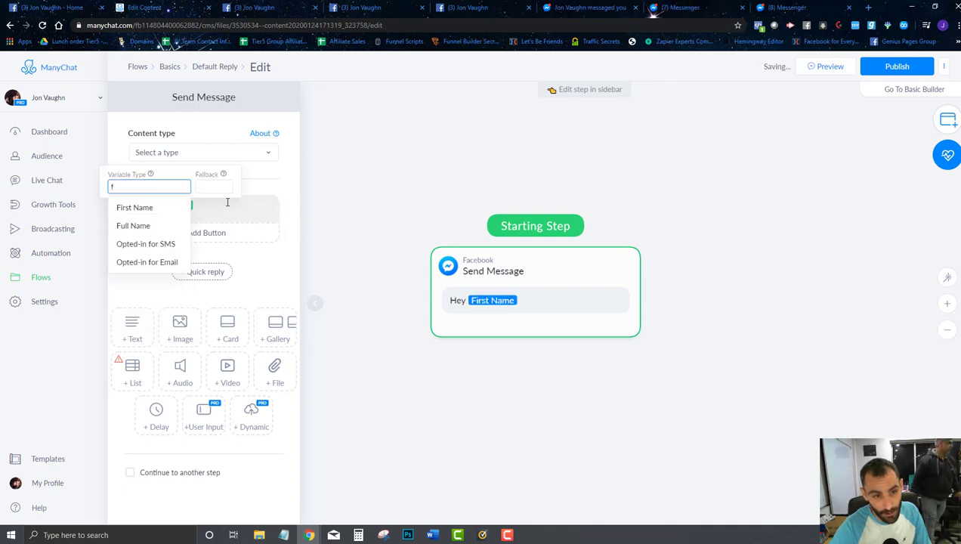
text(irst Name)
key(Return)
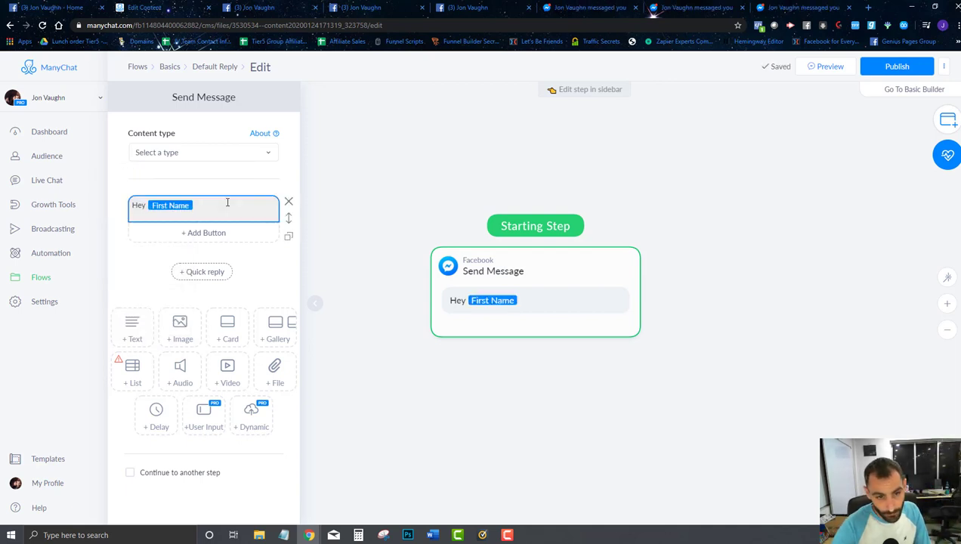
text(, I did)
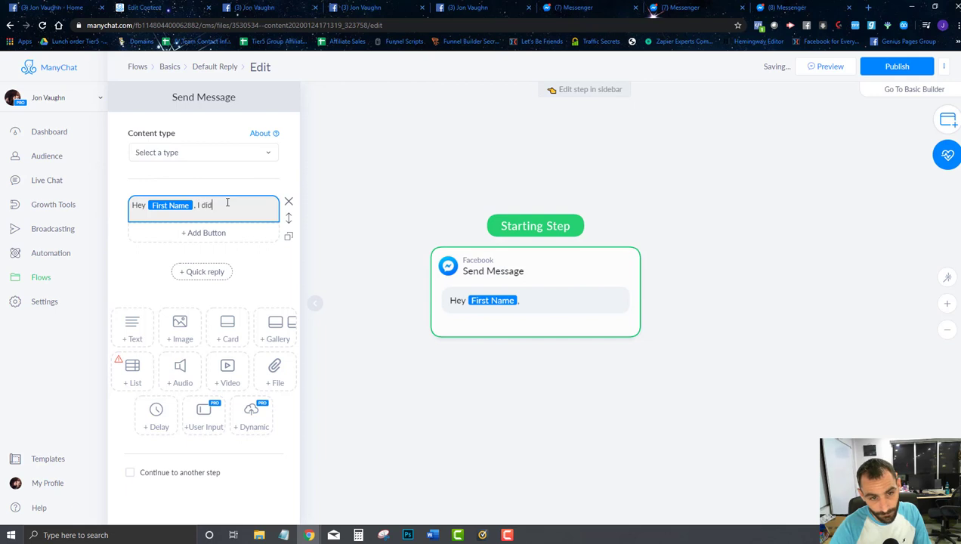
text( tell you there's a )
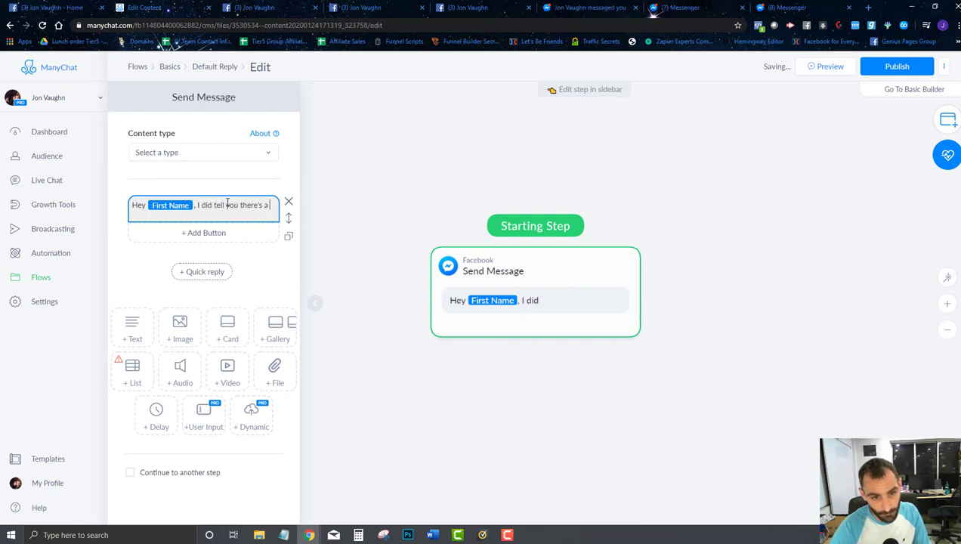
text(chatbot t)
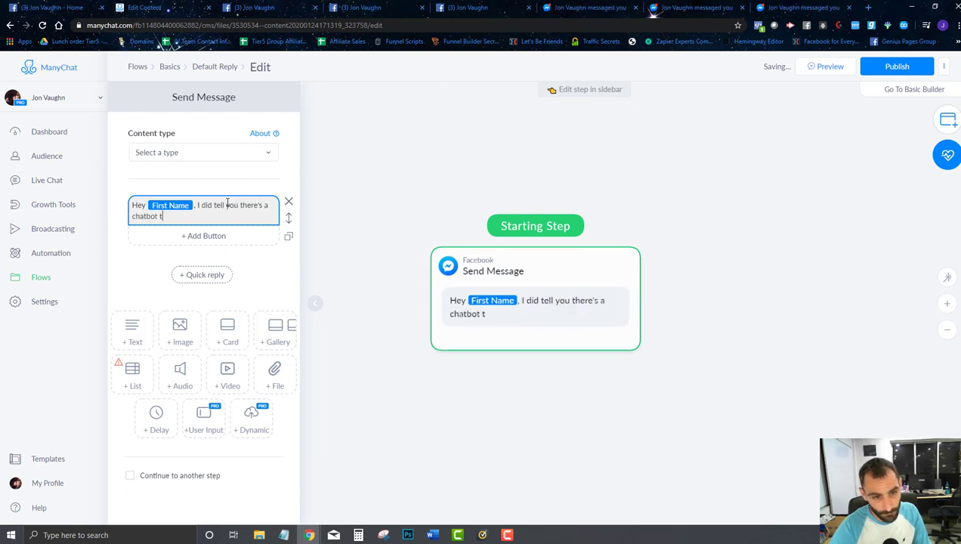
text(hat also lives)
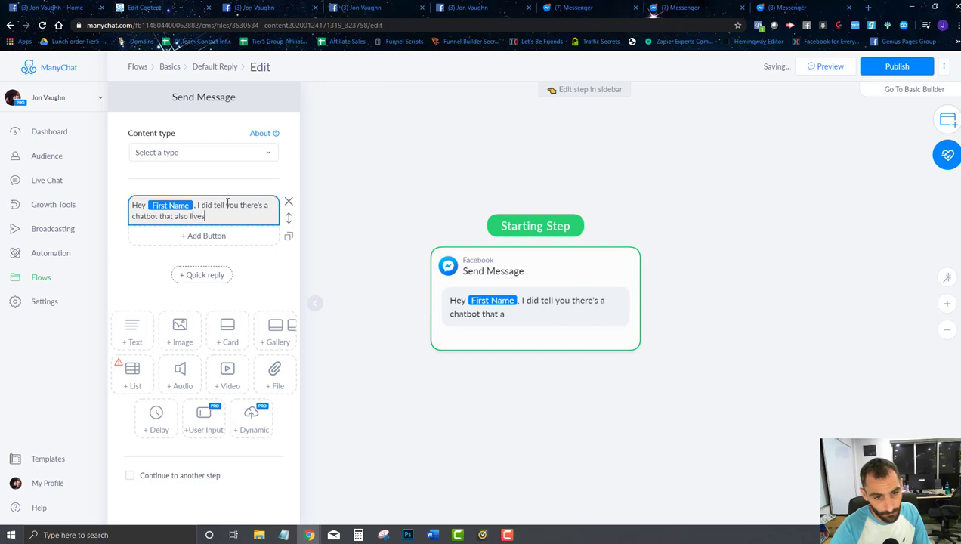
text( here to help me out and )
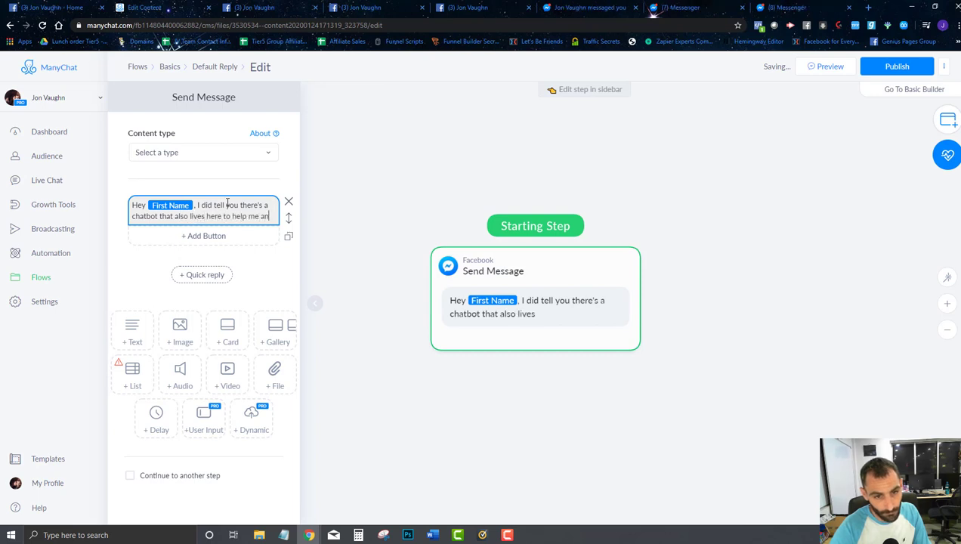
text(mak)
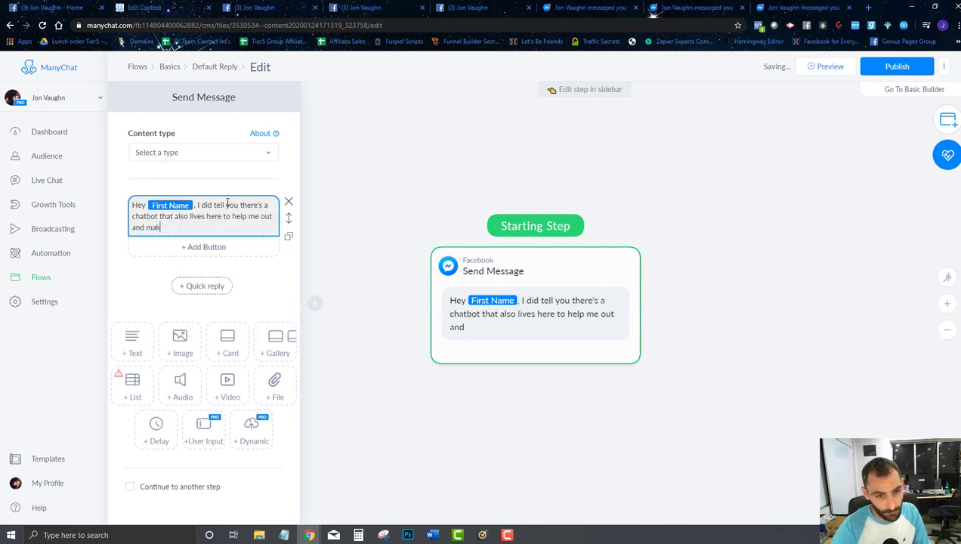
text(e m)
text(bou)
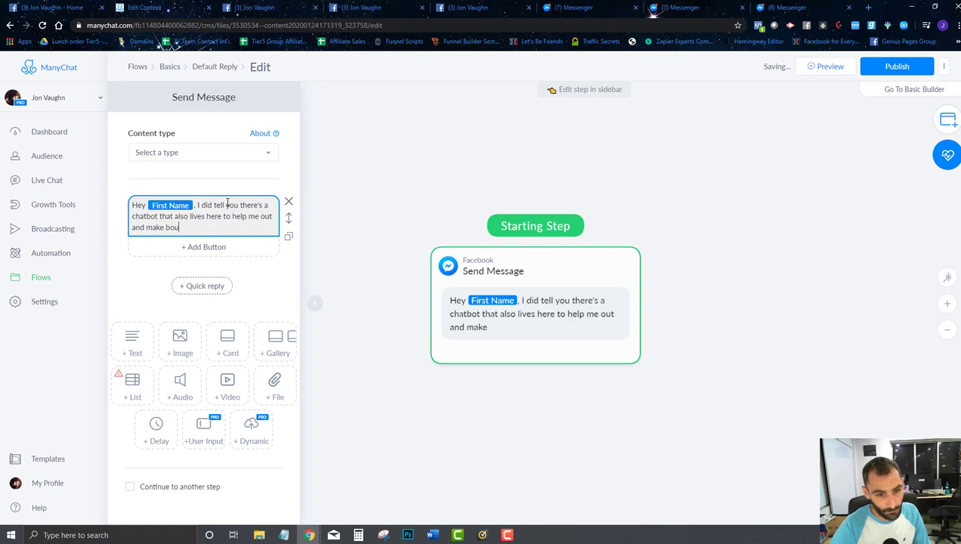
key(BackSpace)
text(th our lives )
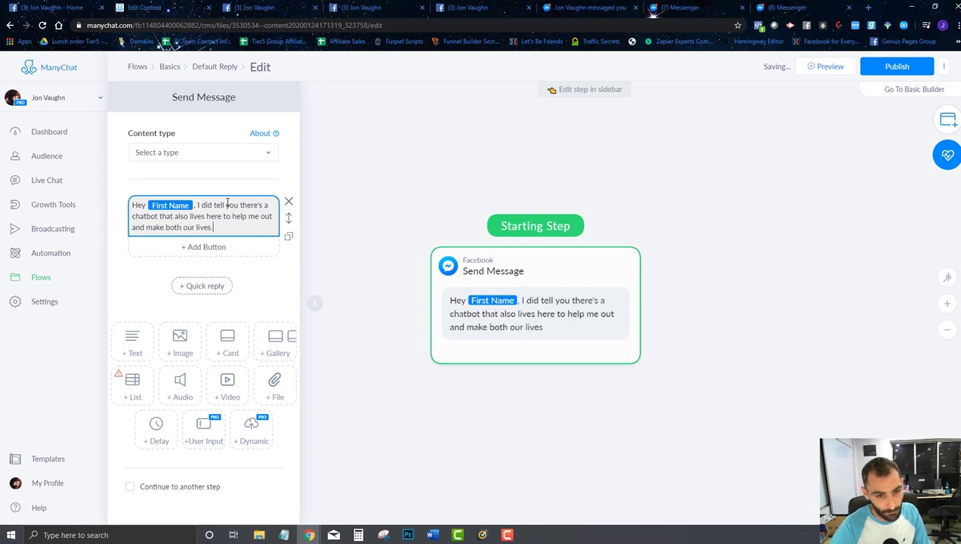
text(easier.)
key(Return)
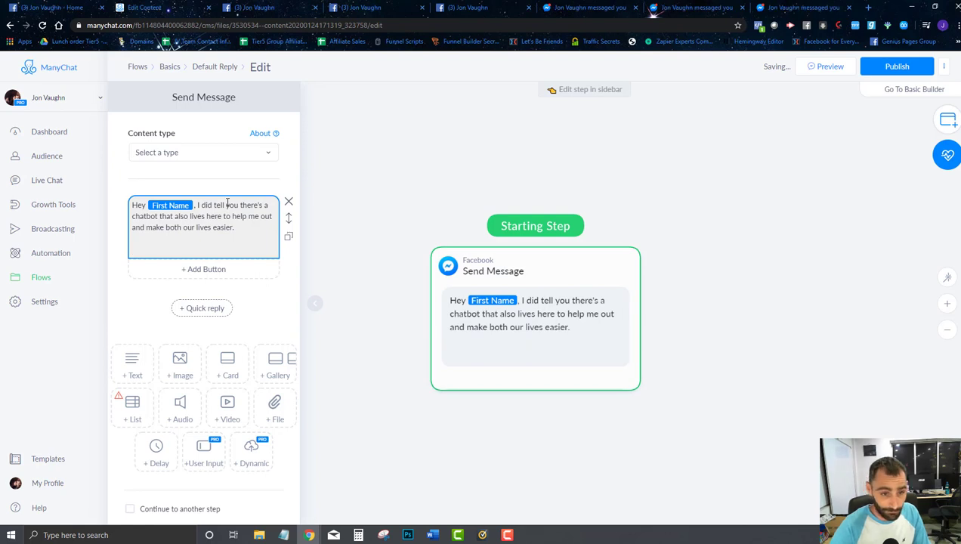
Add a line asking for a moment since the chatbot didn't really understand.
text(So)
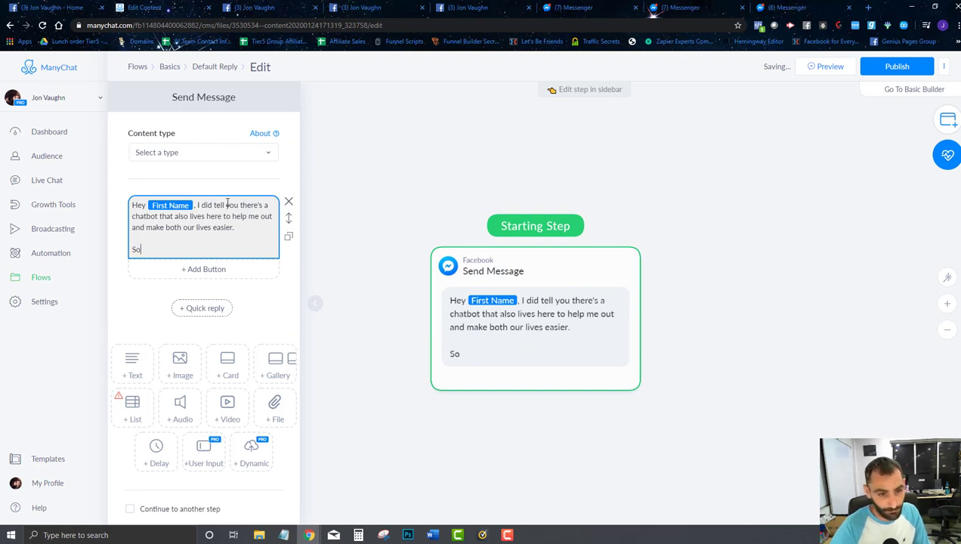
text(, give me and)
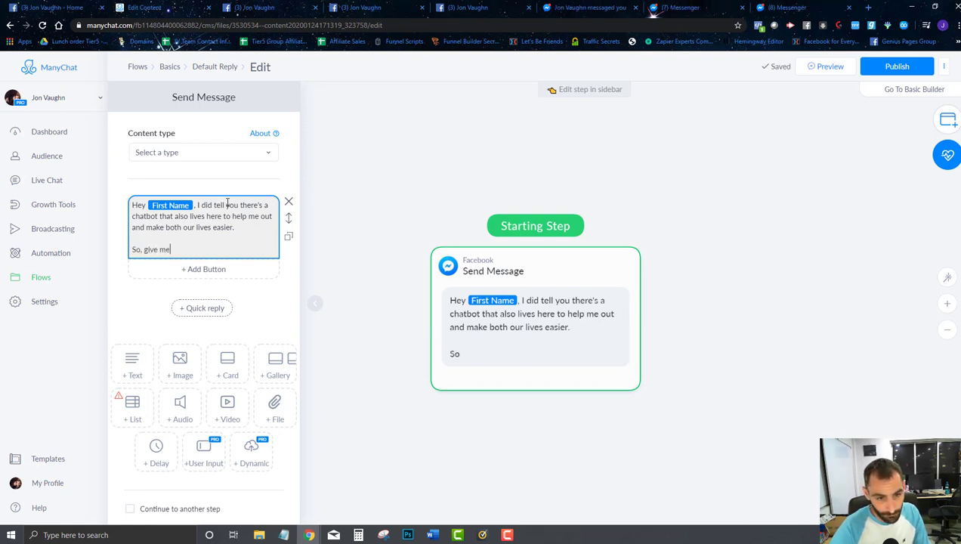
key(BackSpace)
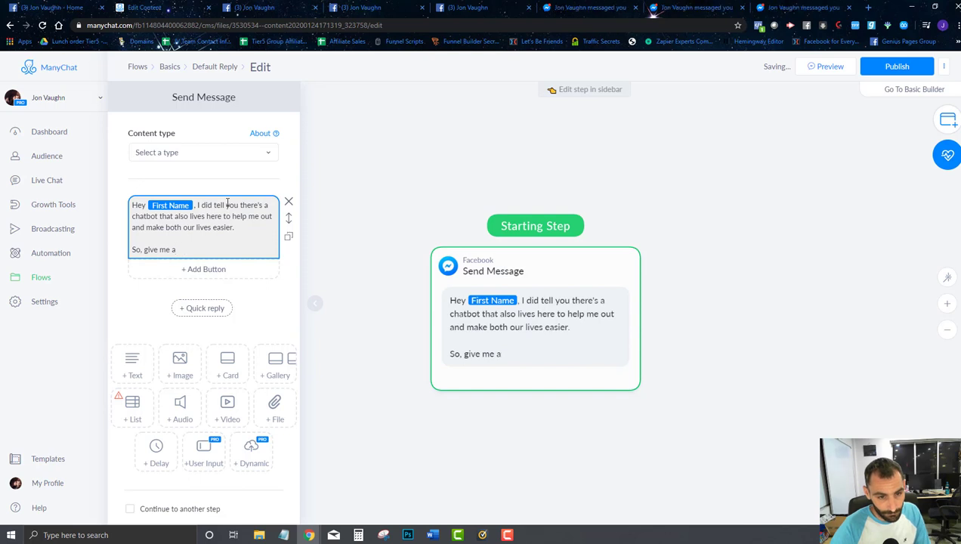
text(momme)
key(BackSpace)
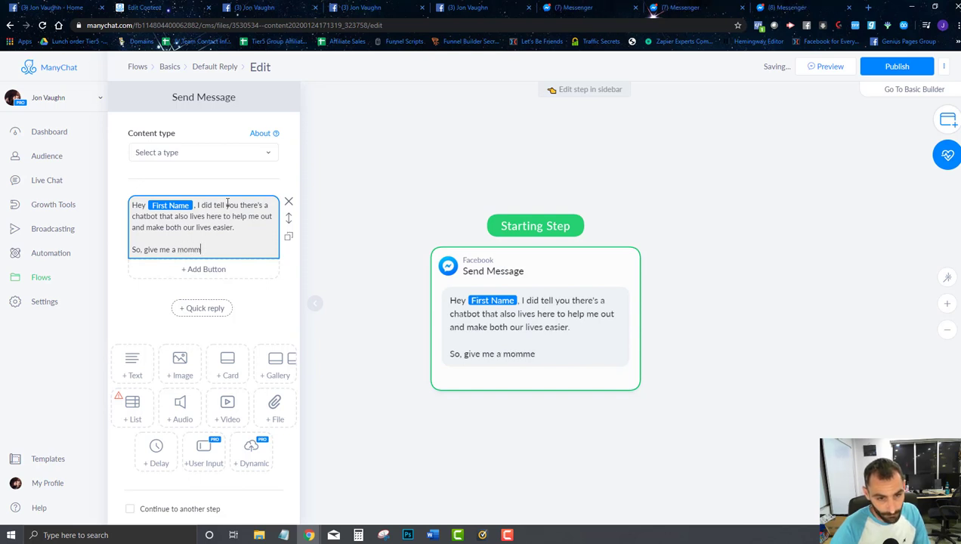
text(ent to beet ba)
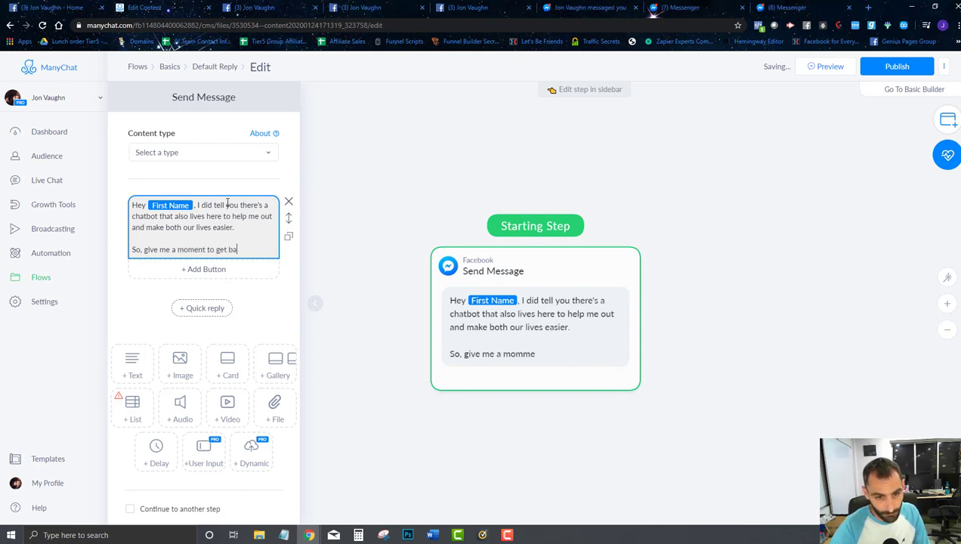
text(ck to you sinc)
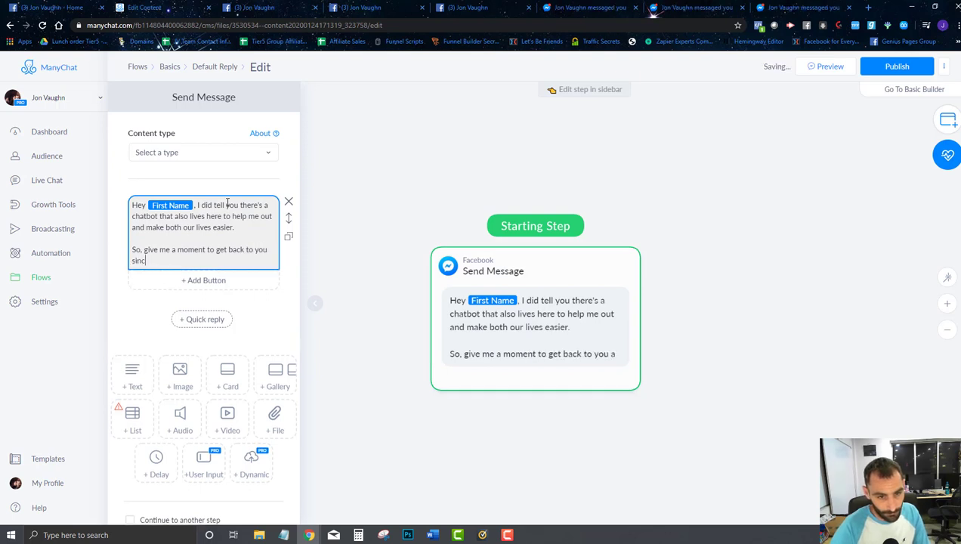
text(e my chatbot )
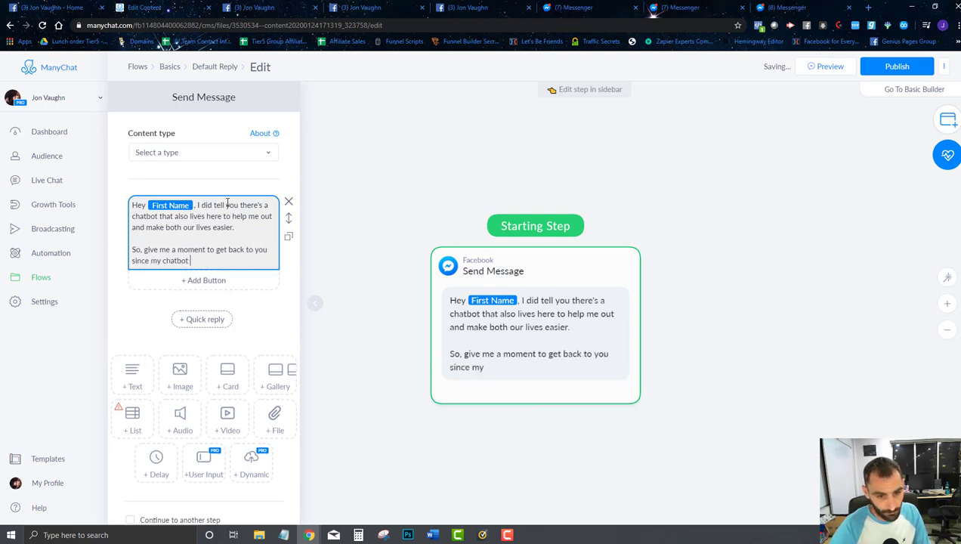
text(didn't g)
text(reall)
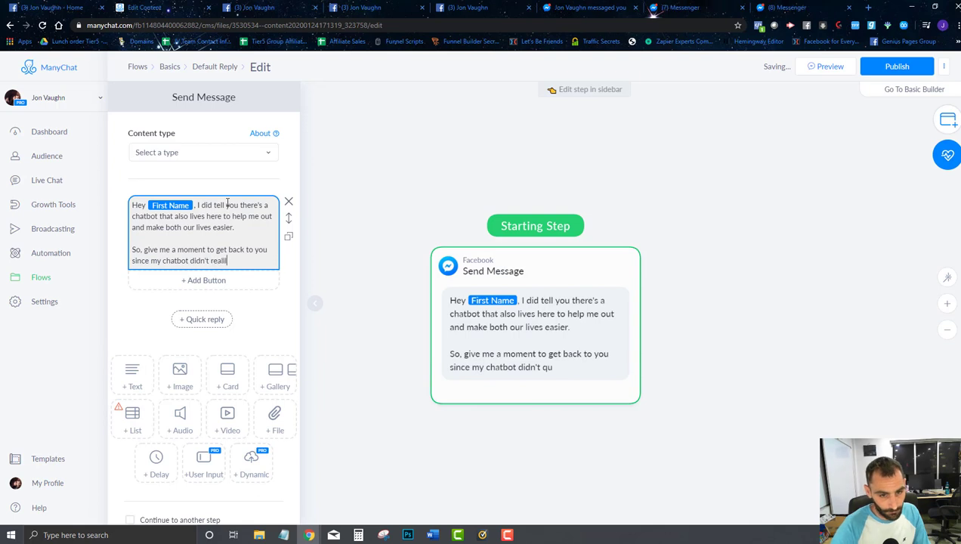
text(ly understand you.)
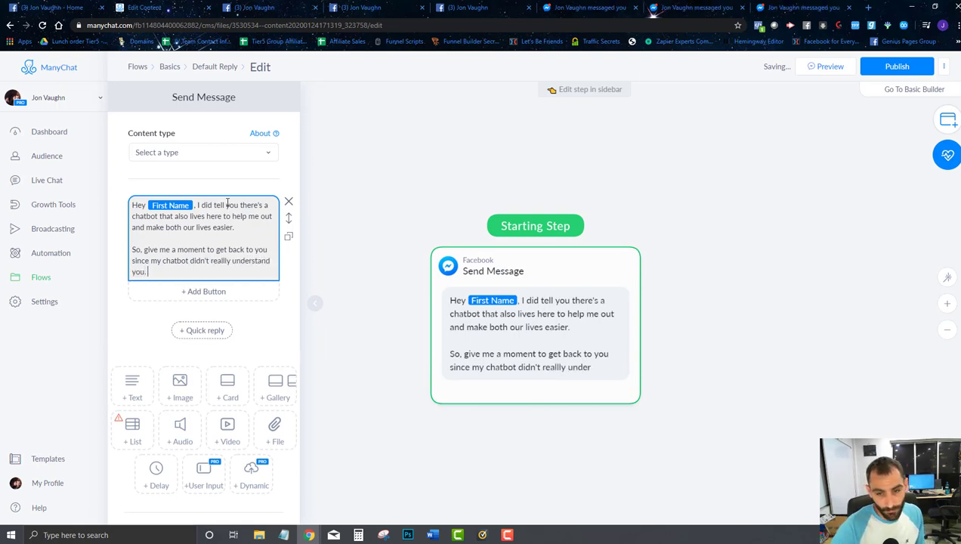
key(Escape)
click(831, 265)
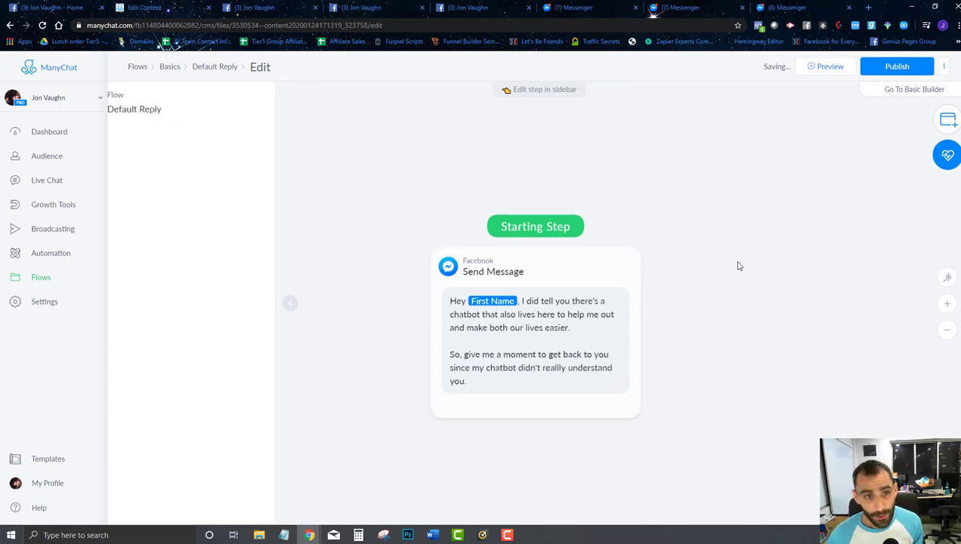
Publish the flow and select Basics > Default Reply as the Default Reply automation.
click(889, 66)
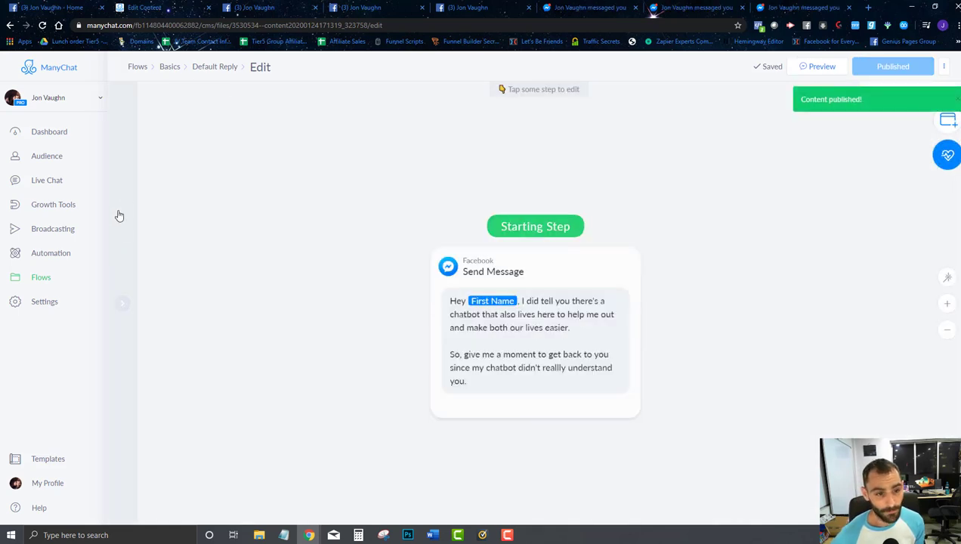
click(40, 253)
click(50, 304)
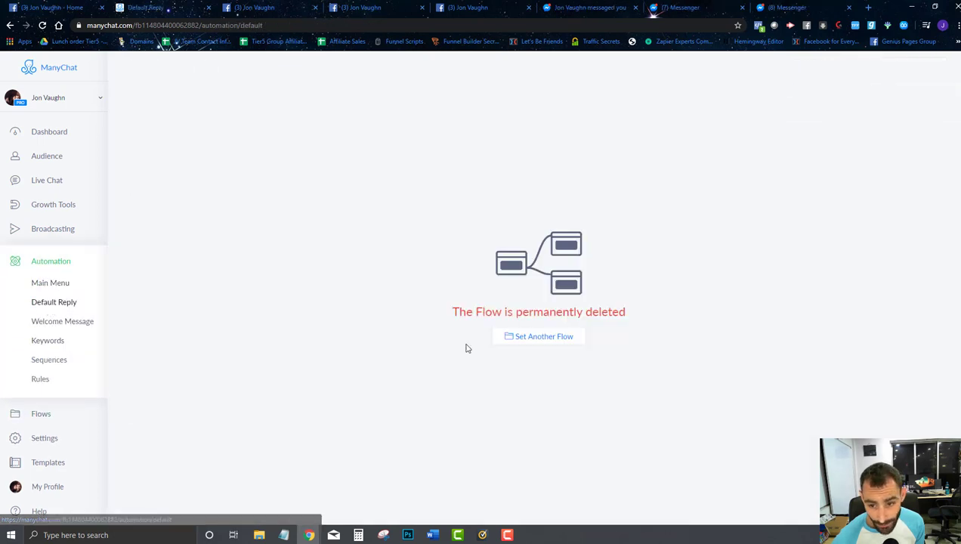
click(519, 344)
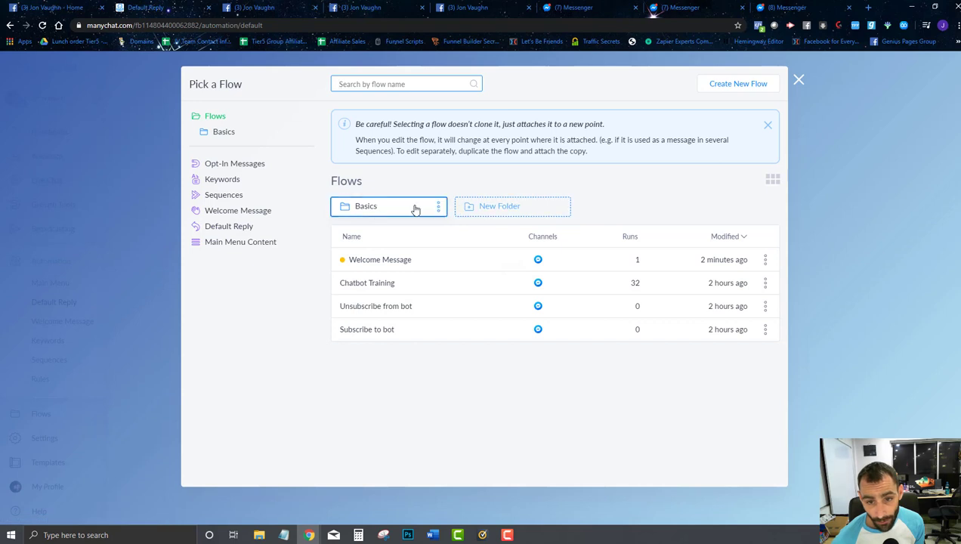
click(367, 208)
click(404, 262)
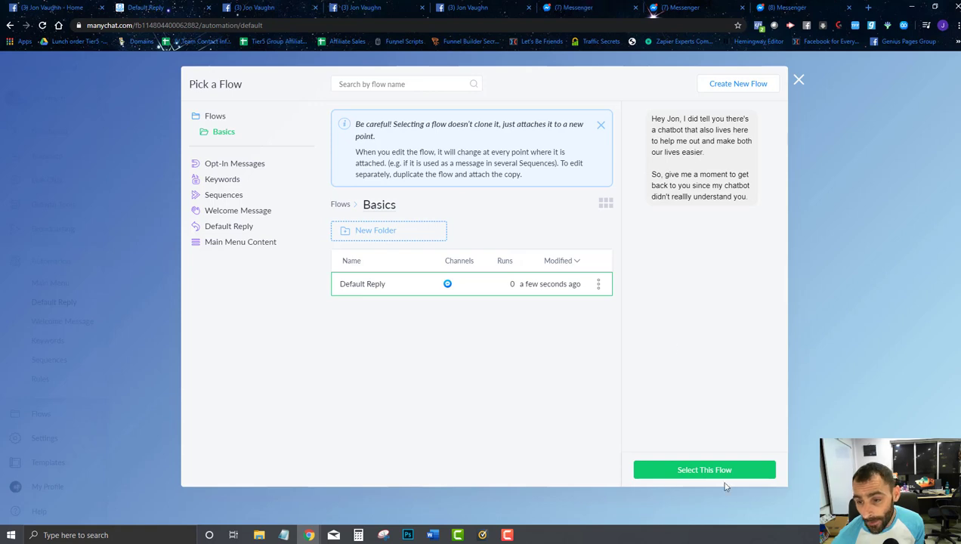
click(704, 469)
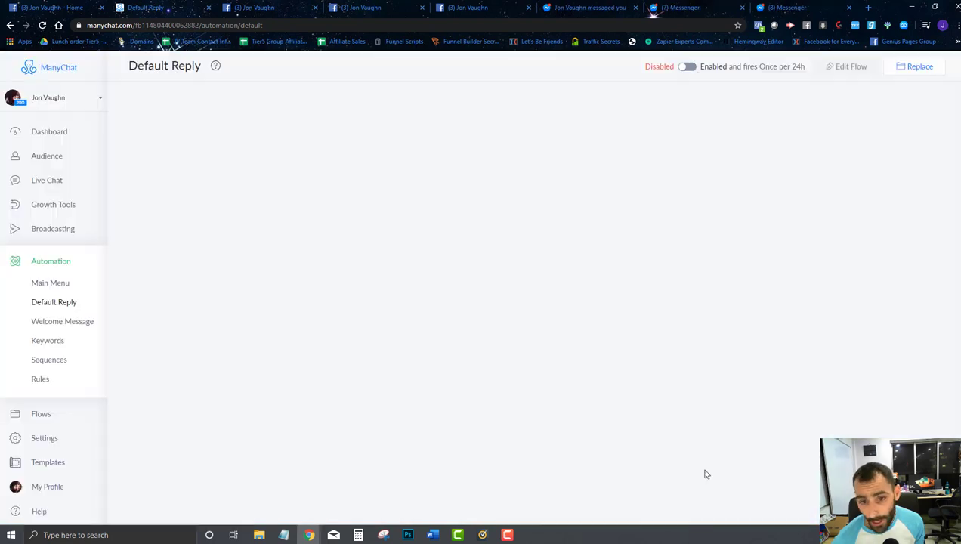
Enable the Default Reply with frequency 'Every time', then go to the Facebook chat.
click(674, 68)
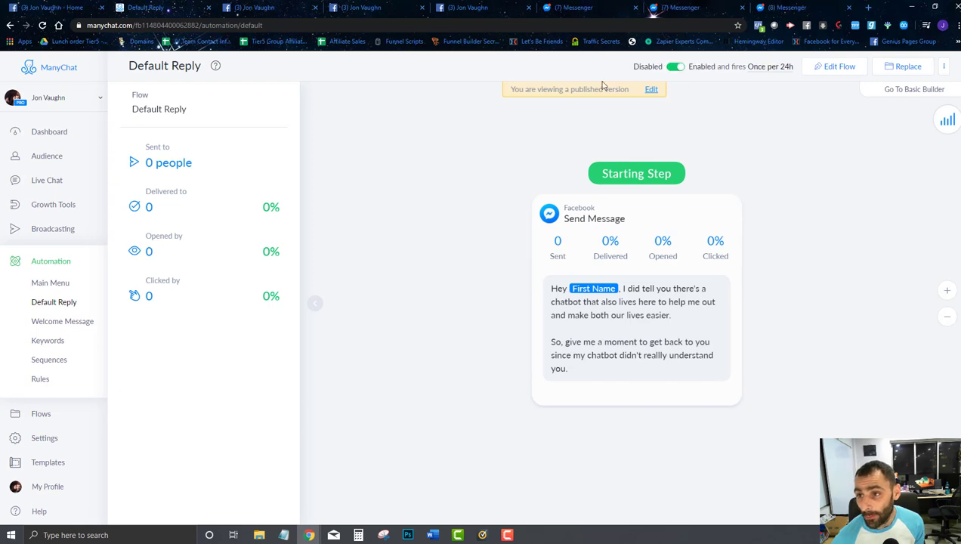
click(769, 68)
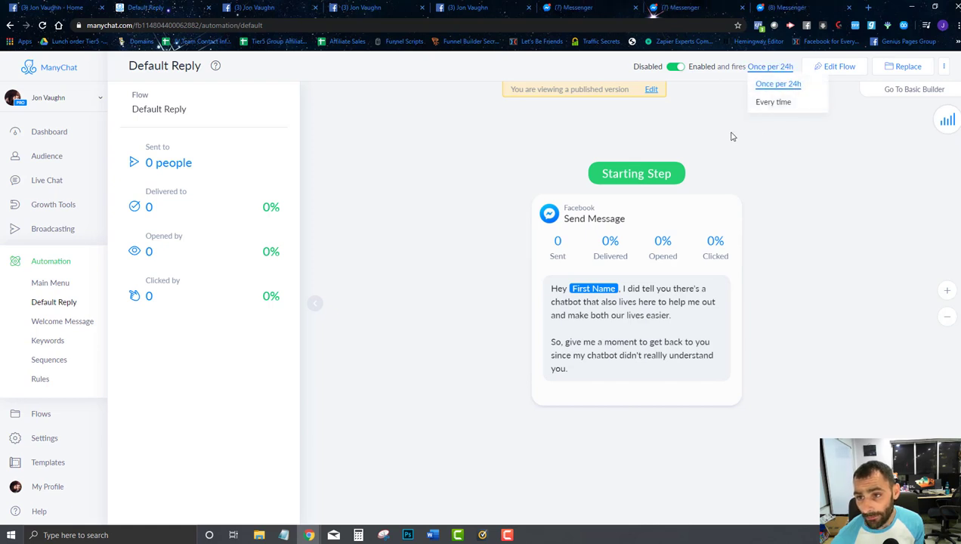
click(766, 106)
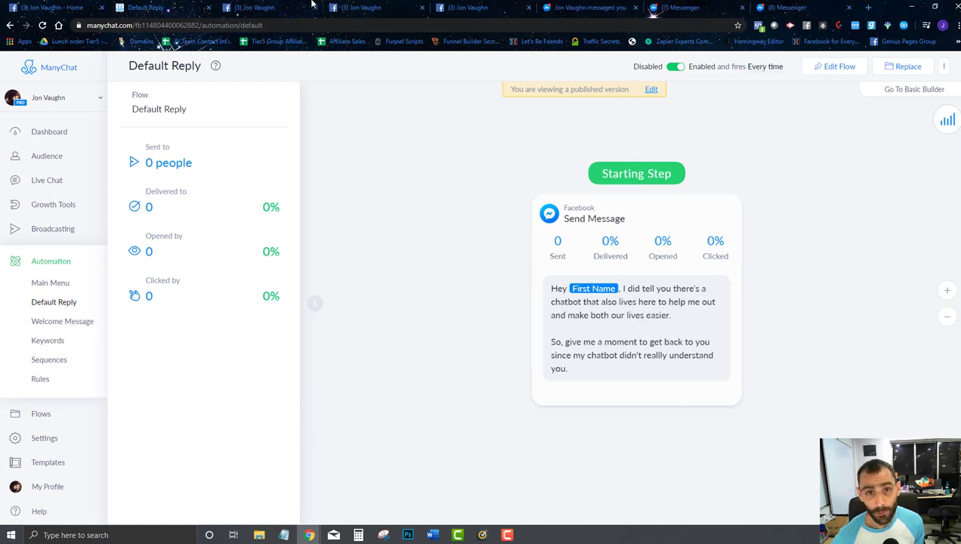
click(362, 8)
click(600, 506)
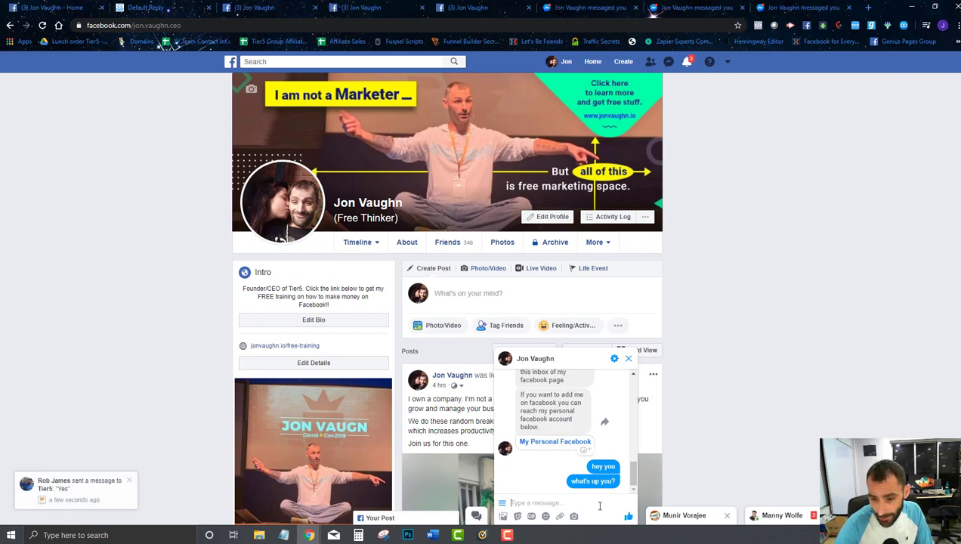
Send 'hey' to the page and check the Default Reply in ManyChat.
text(hey)
key(Return)
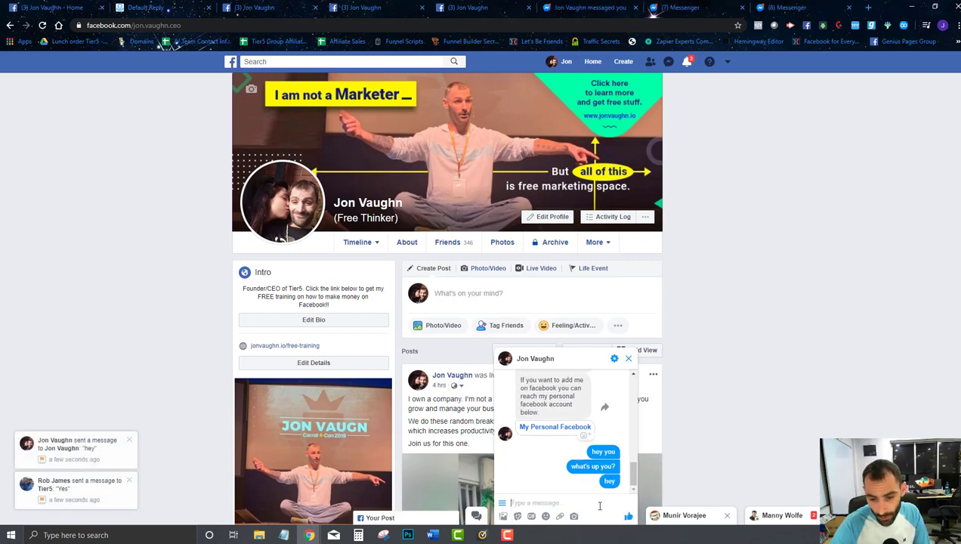
click(175, 7)
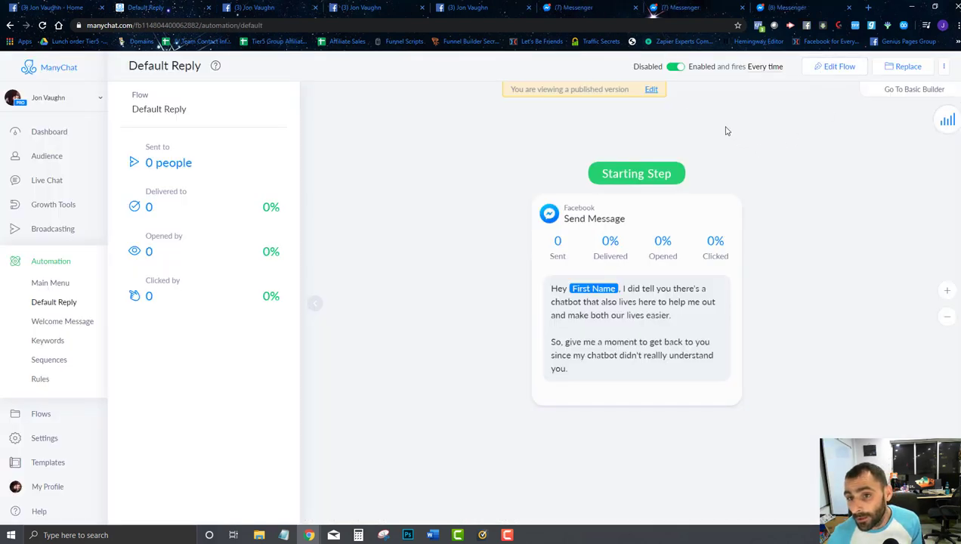
scroll(725, 128, down, 3)
scroll(692, 133, up, 2)
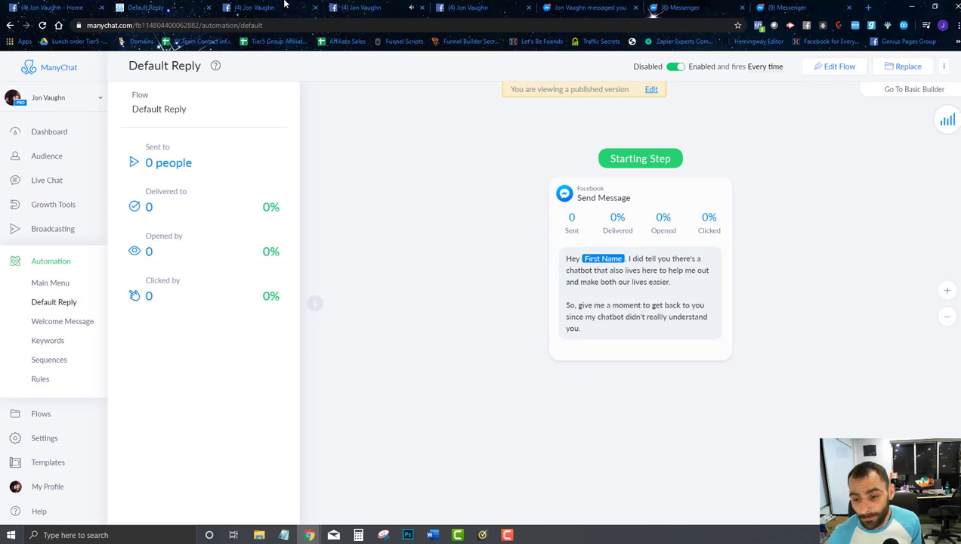
Send 'hey you' and 'what's up you?' to the page to trigger the default reply.
click(253, 7)
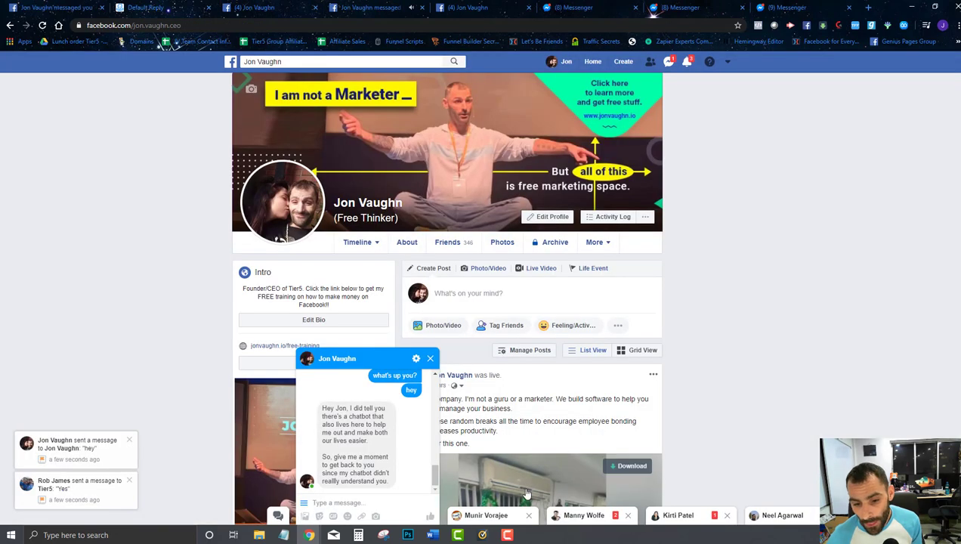
click(370, 502)
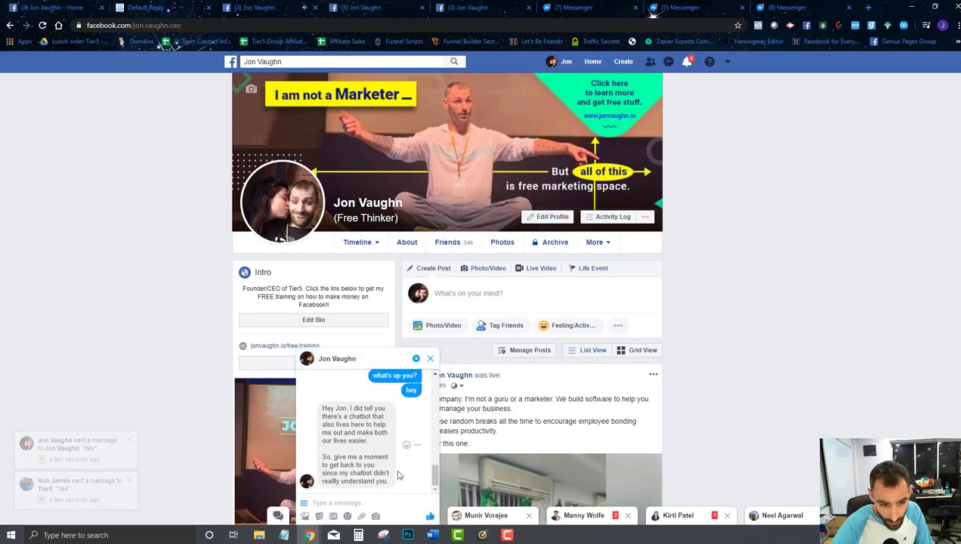
text(hey you)
key(Return)
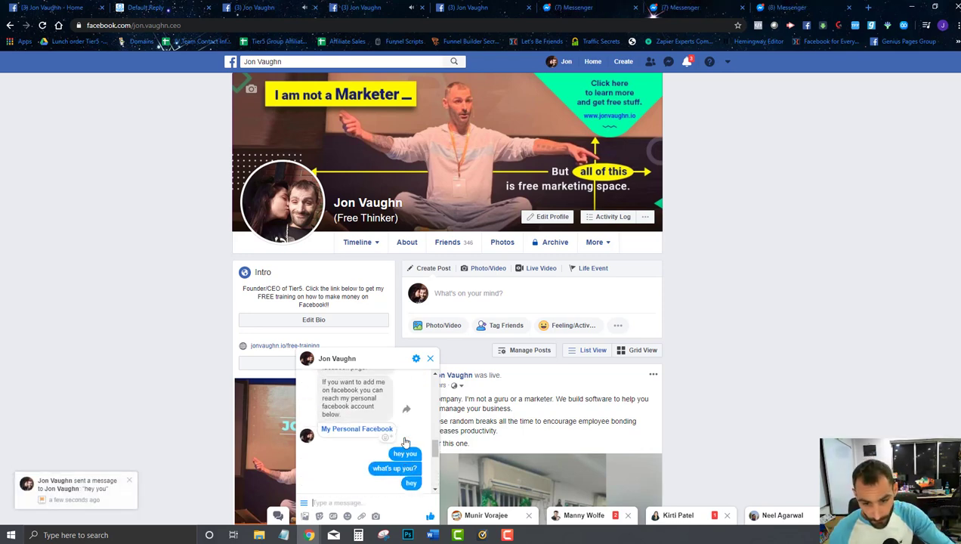
text(hat)
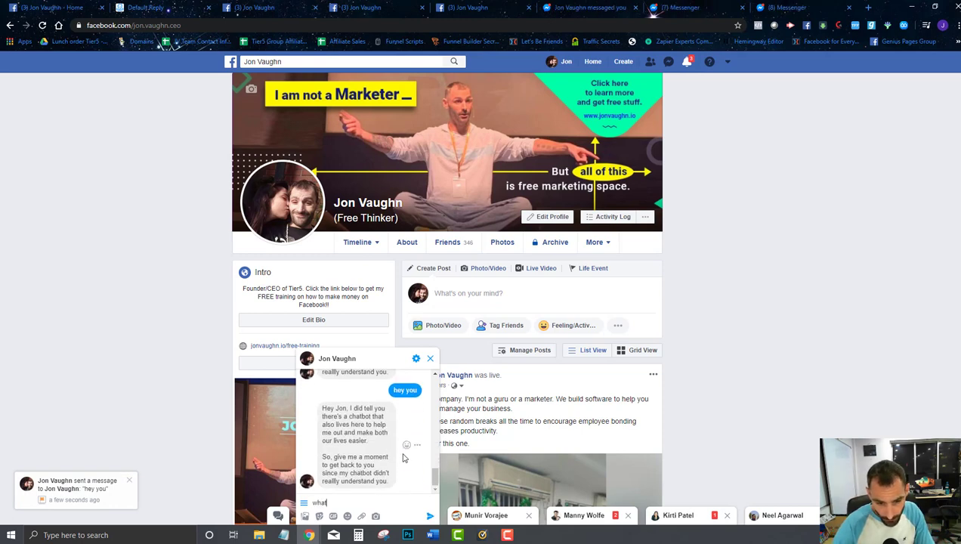
text('s up you?)
key(Return)
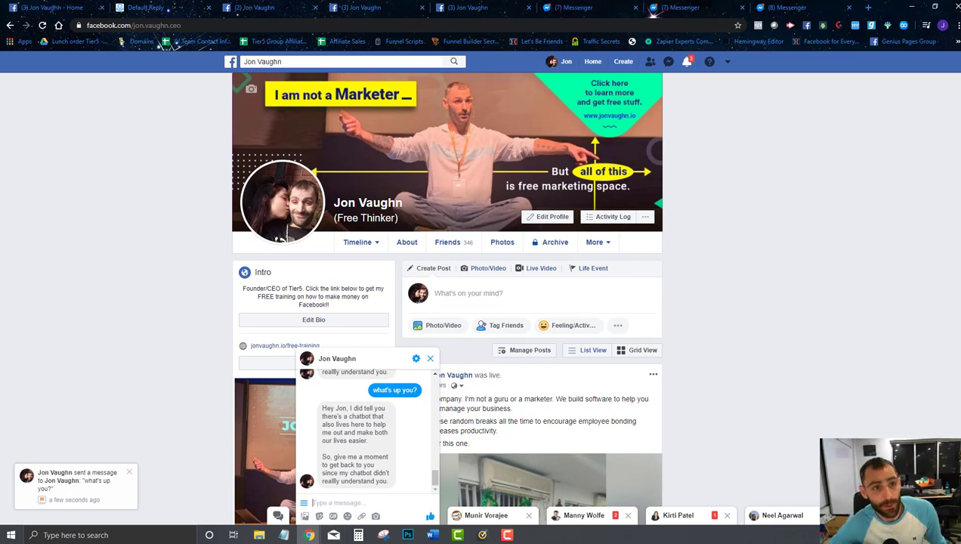
click(140, 7)
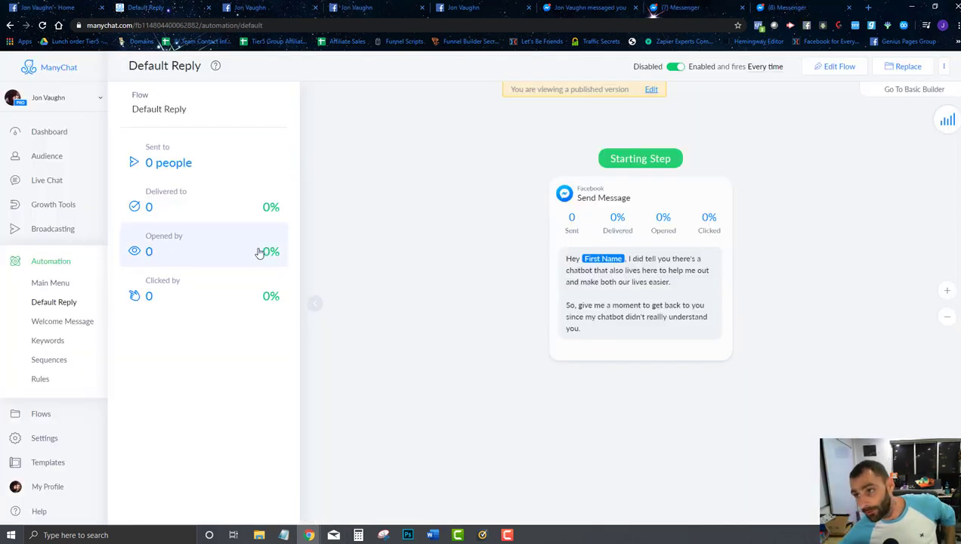
Switch the Default Reply from Every time to Once per 24h and open its flow editor.
click(765, 66)
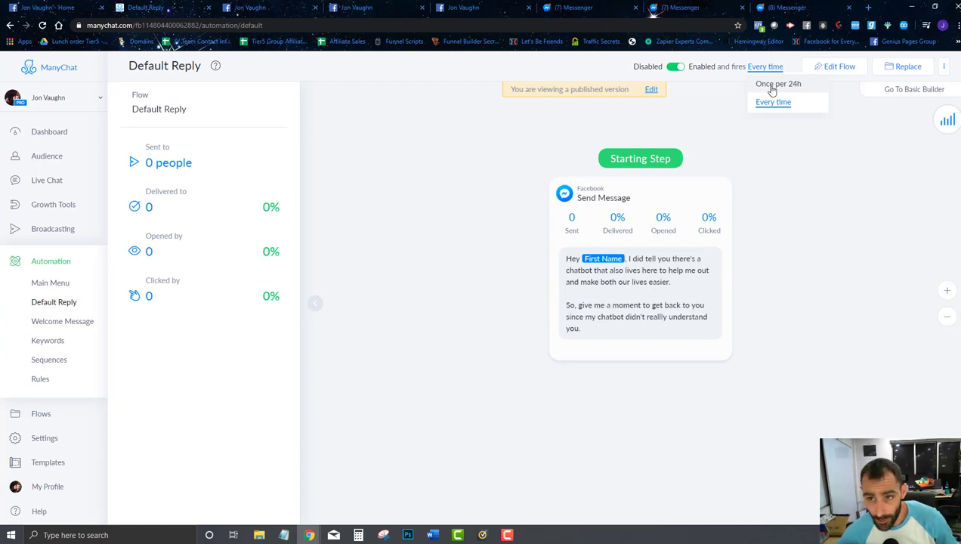
click(772, 85)
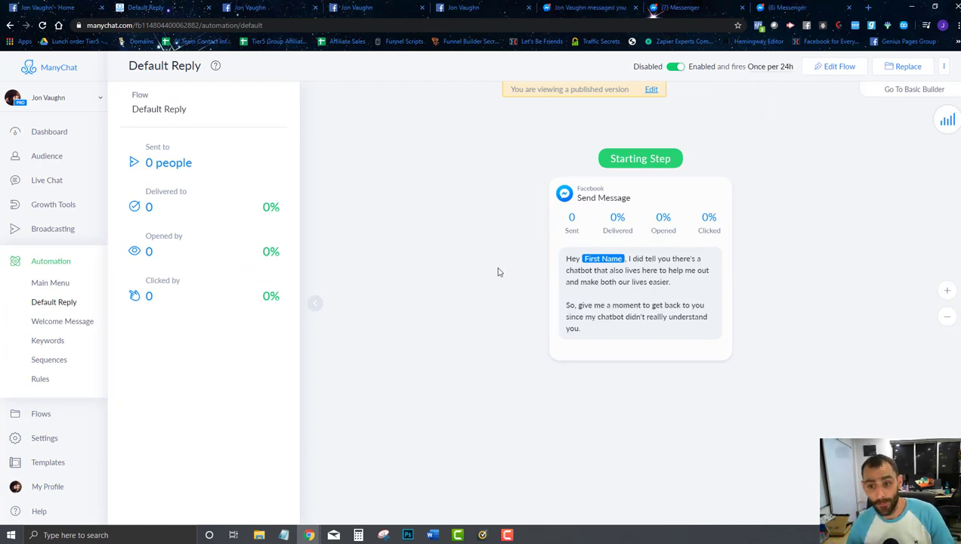
click(648, 294)
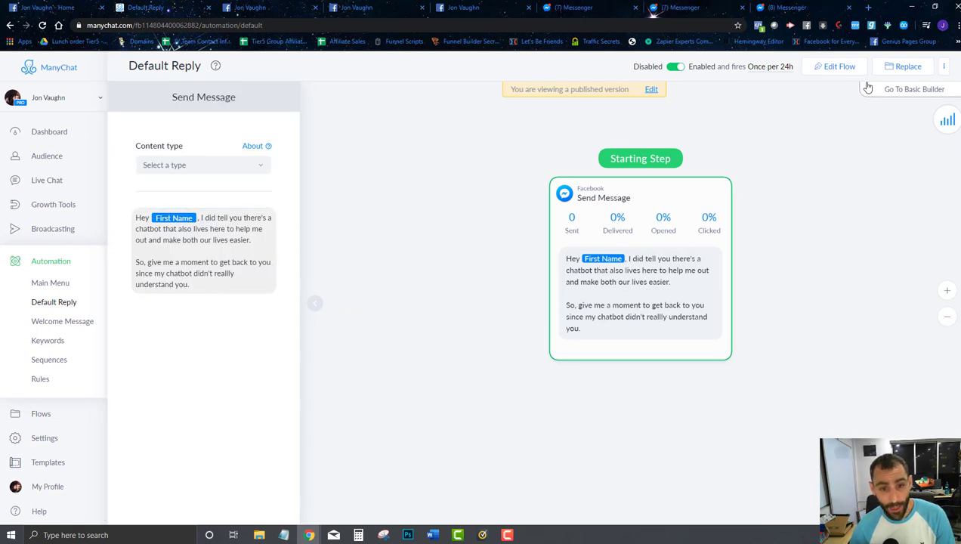
click(831, 67)
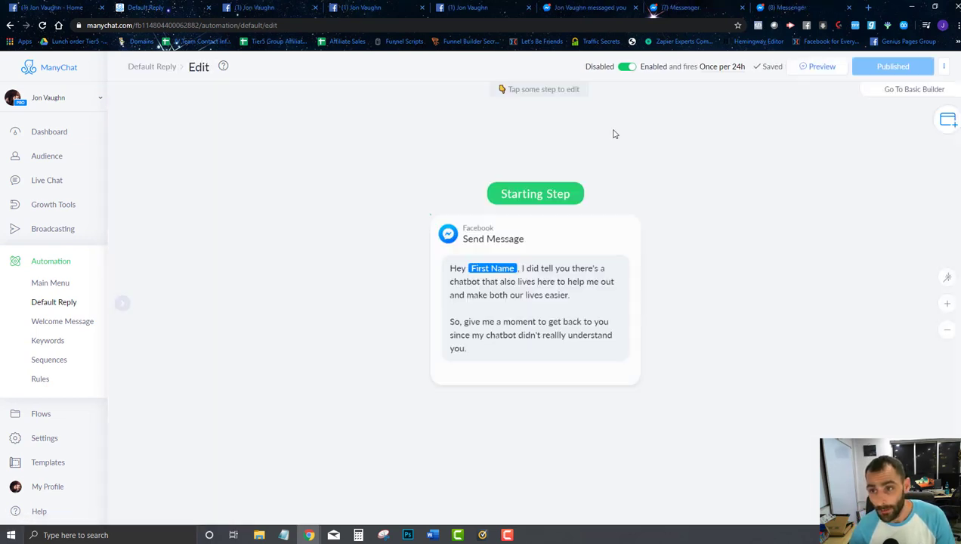
Enable 'Continue to another step' on the Send Message node and drag out its Next Step link.
click(534, 299)
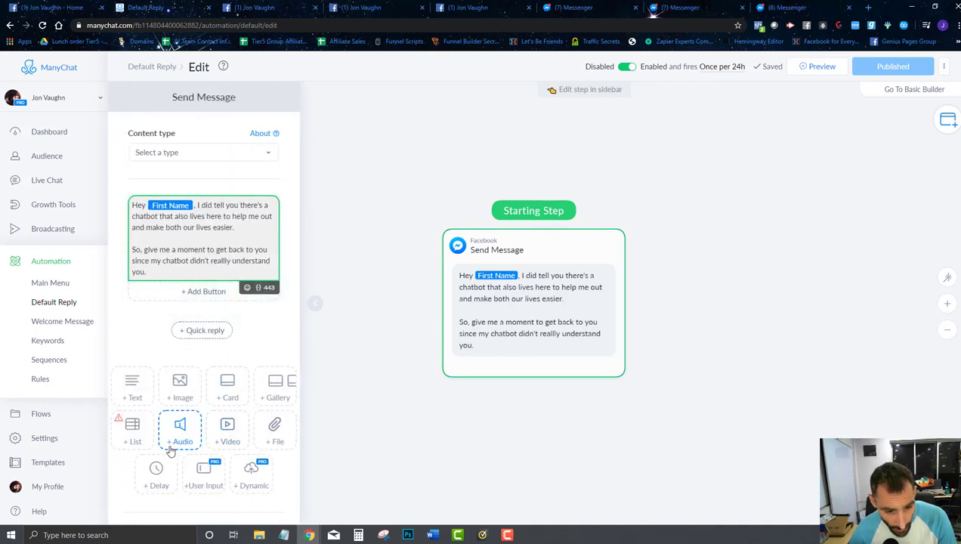
click(375, 365)
click(600, 318)
scroll(218, 424, down, 1)
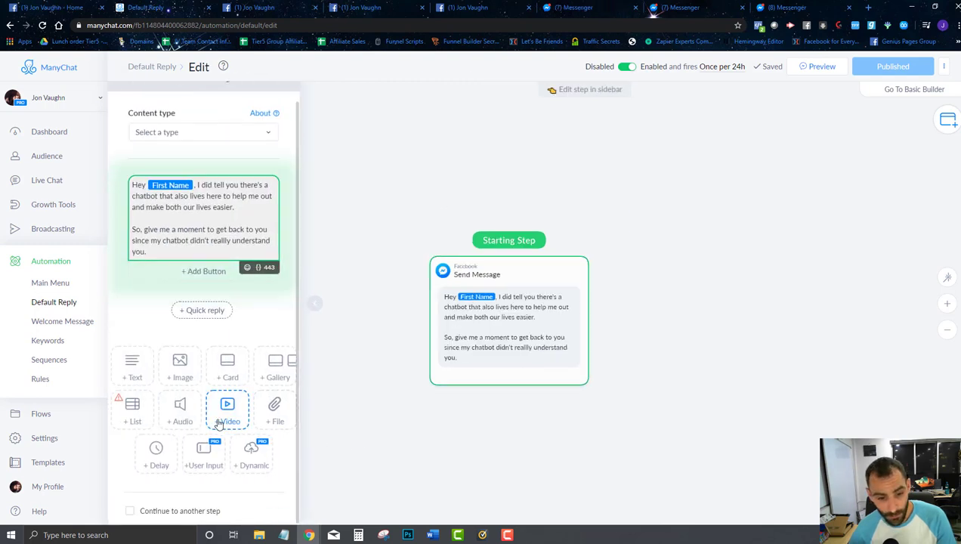
click(130, 511)
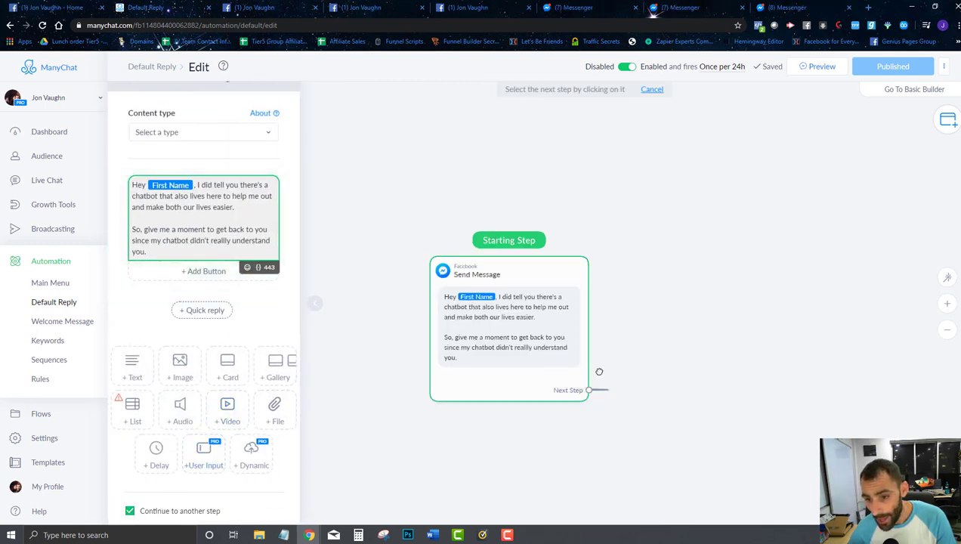
drag(590, 390, 624, 324)
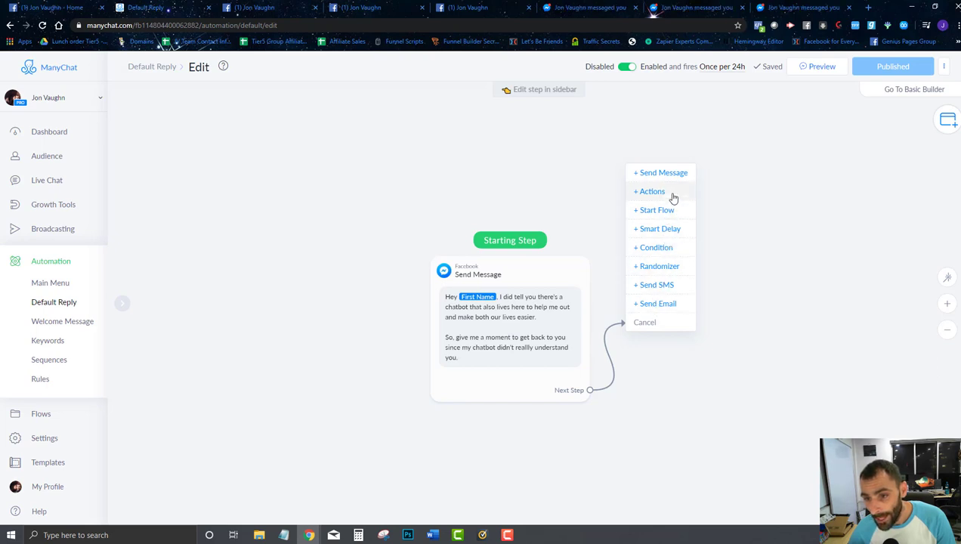
Add an Actions step after the message with the Mark conversation as Open action.
click(657, 197)
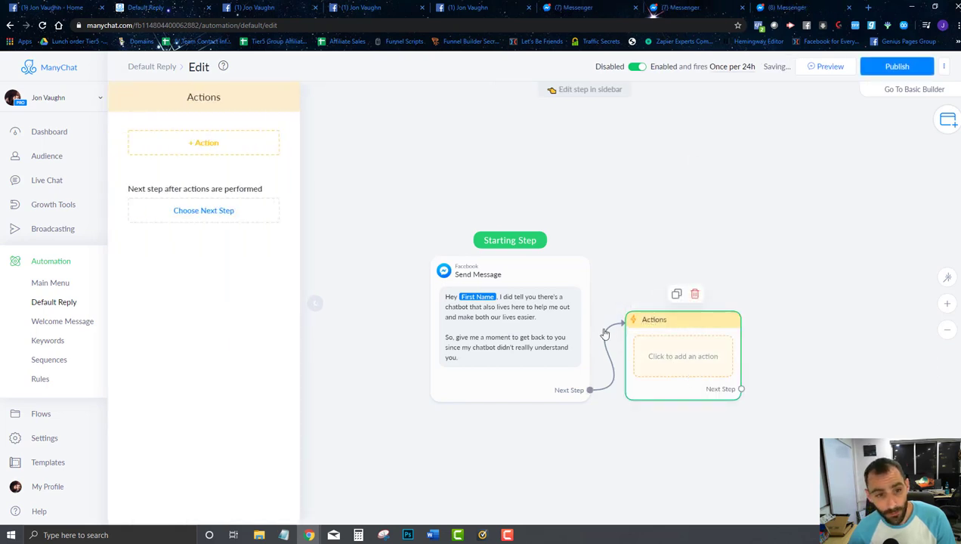
click(217, 139)
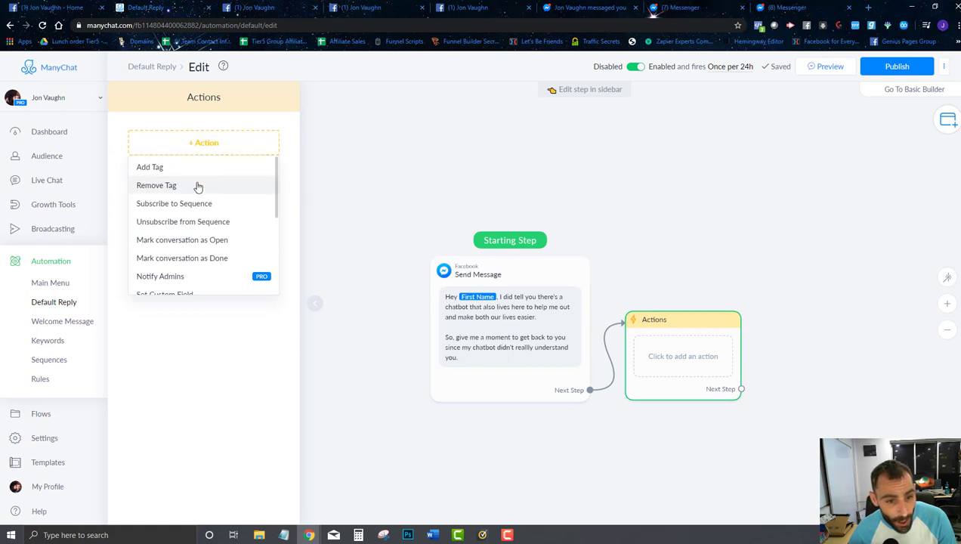
scroll(189, 192, down, 2)
scroll(184, 201, down, 4)
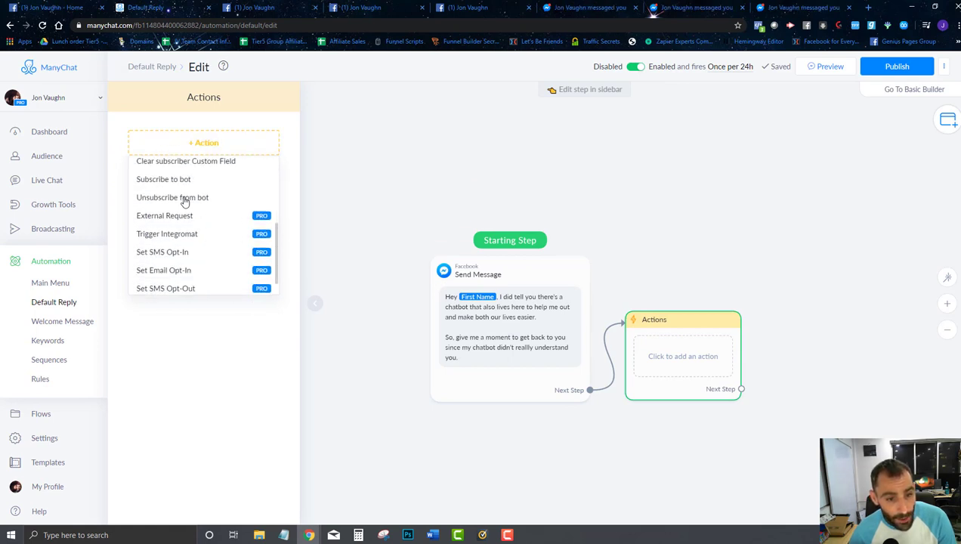
scroll(189, 226, down, 1)
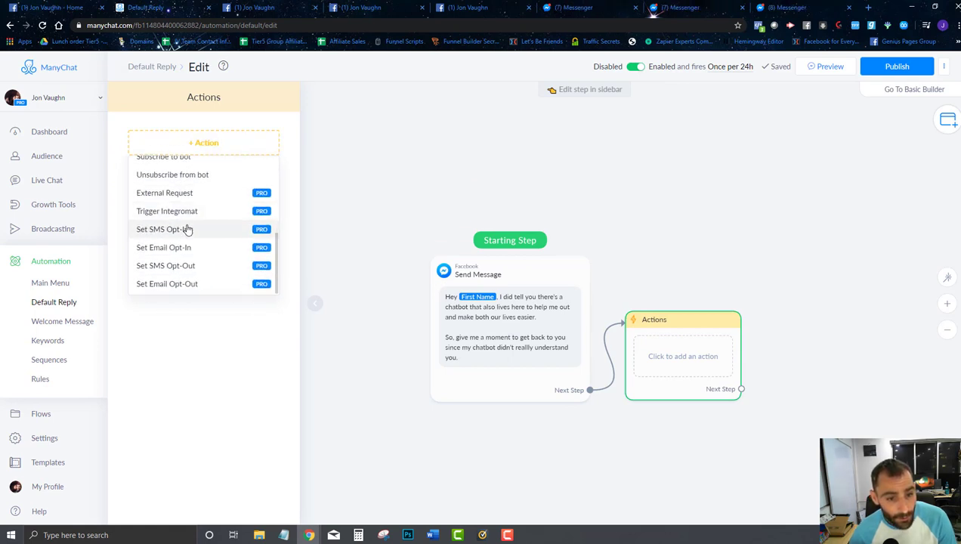
scroll(196, 253, up, 3)
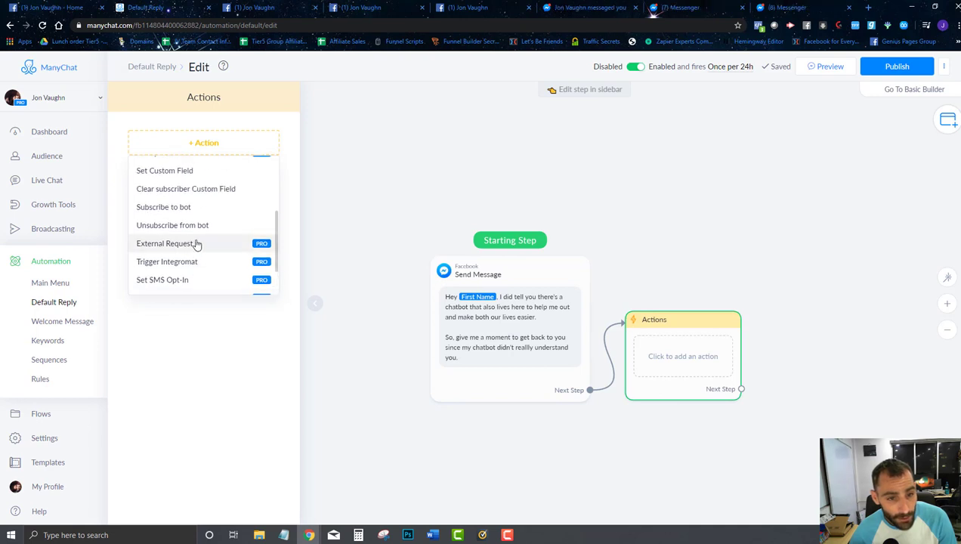
scroll(198, 242, up, 1)
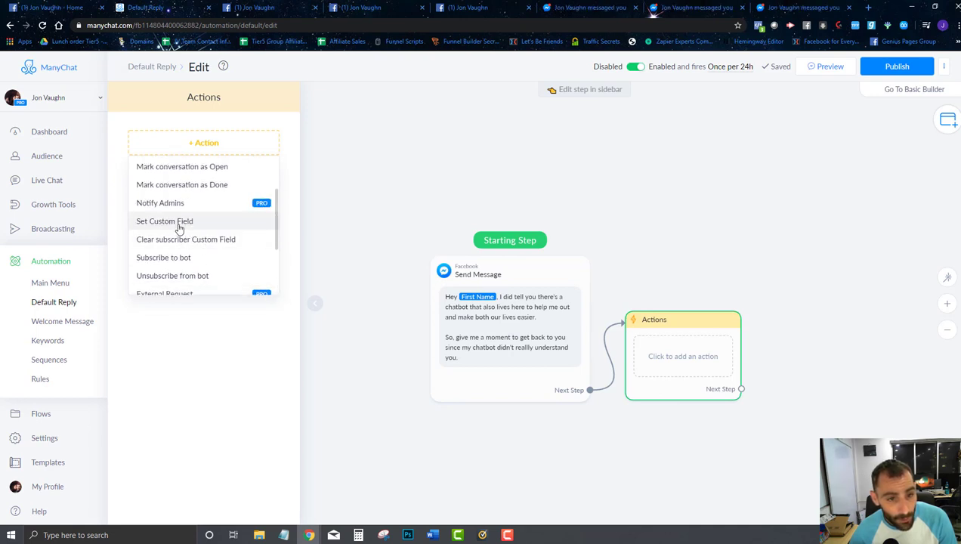
scroll(189, 219, up, 3)
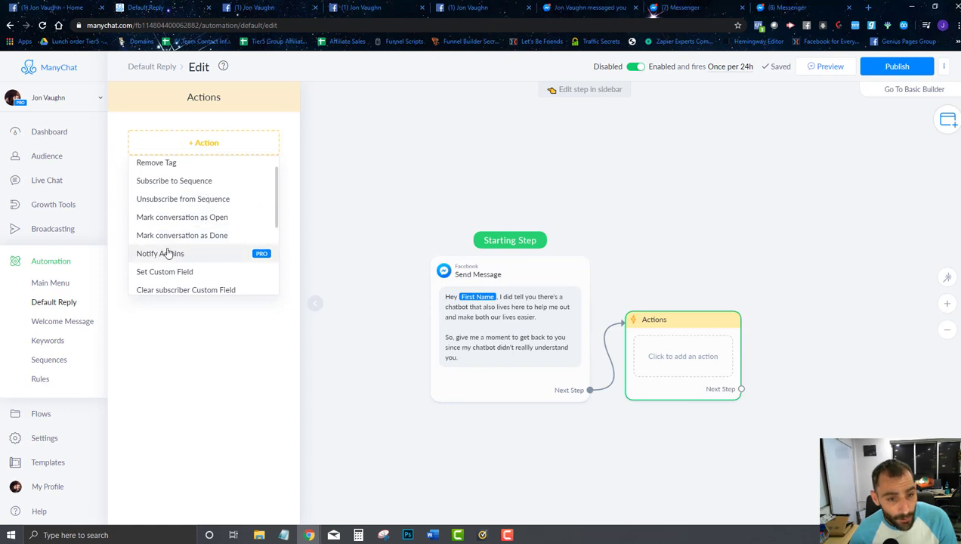
click(182, 218)
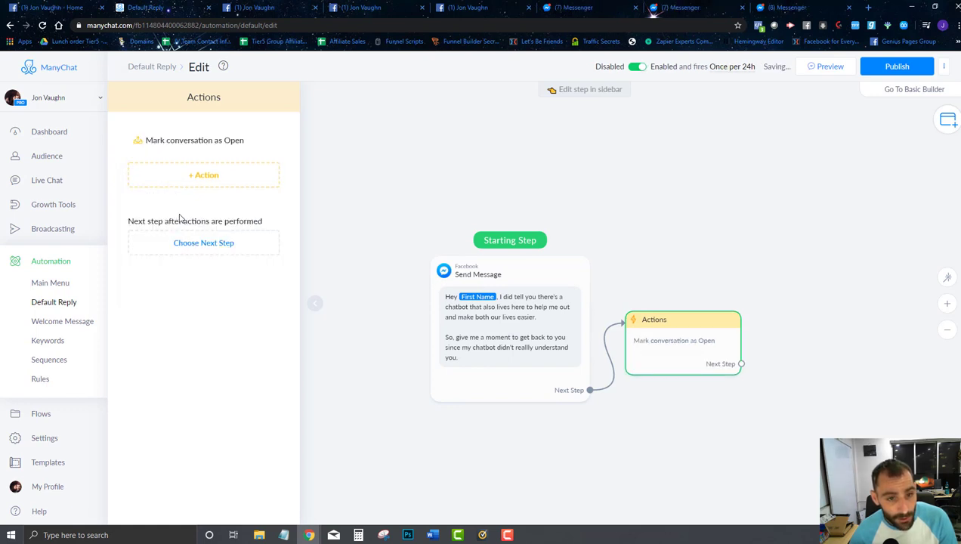
Add a Notify Admins action and publish the Default Reply flow.
click(204, 176)
click(208, 310)
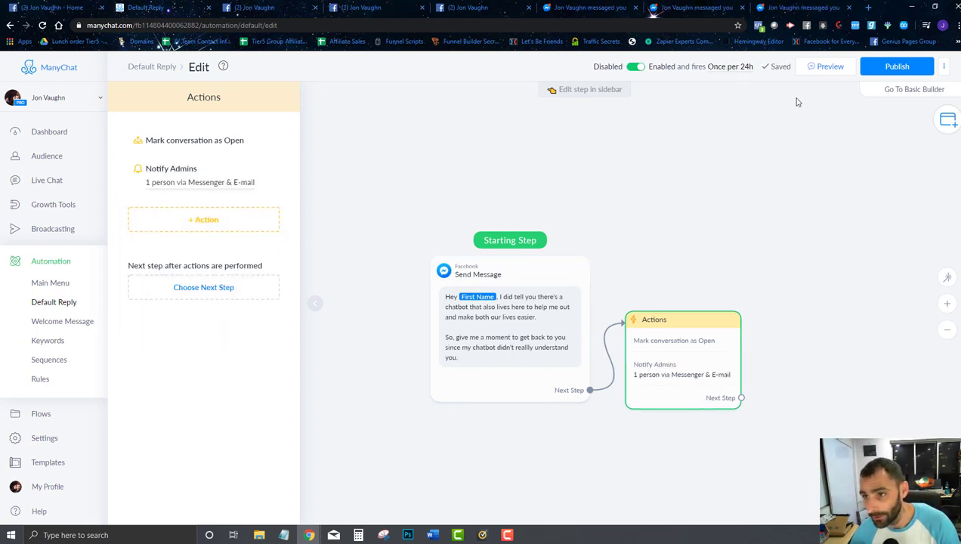
click(892, 67)
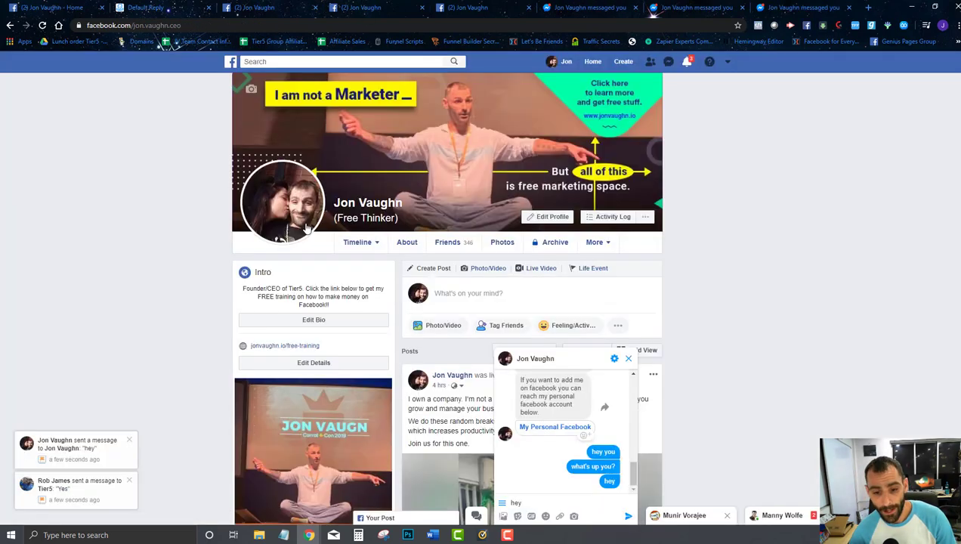
click(355, 7)
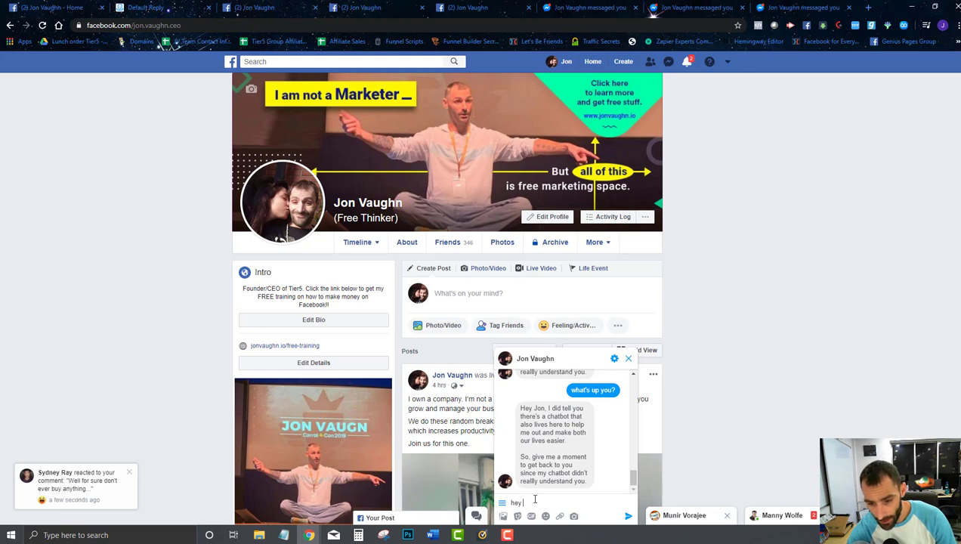
Send a first 'little bro' test message to the page in Messenger.
text(I)
text(ibb)
key(BackSpace)
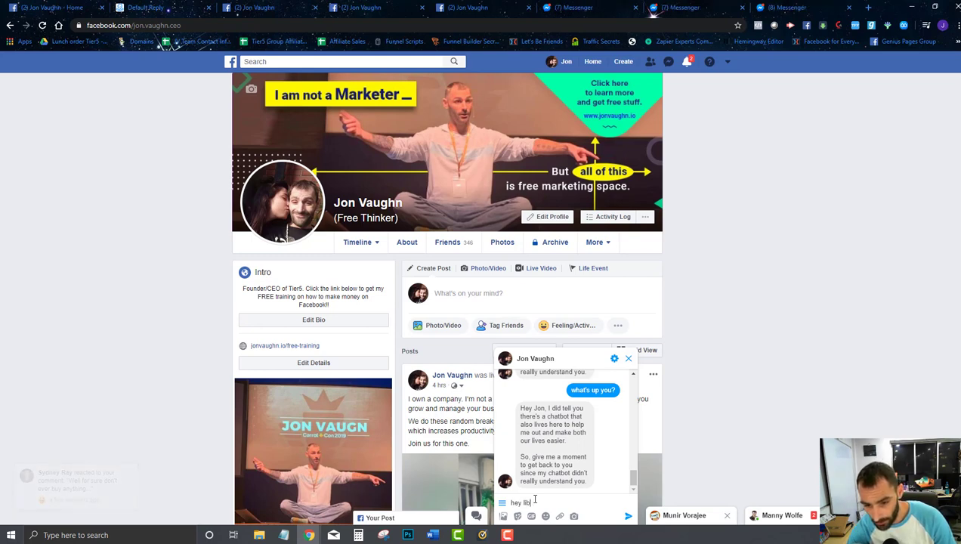
text(tle bro)
key(Return)
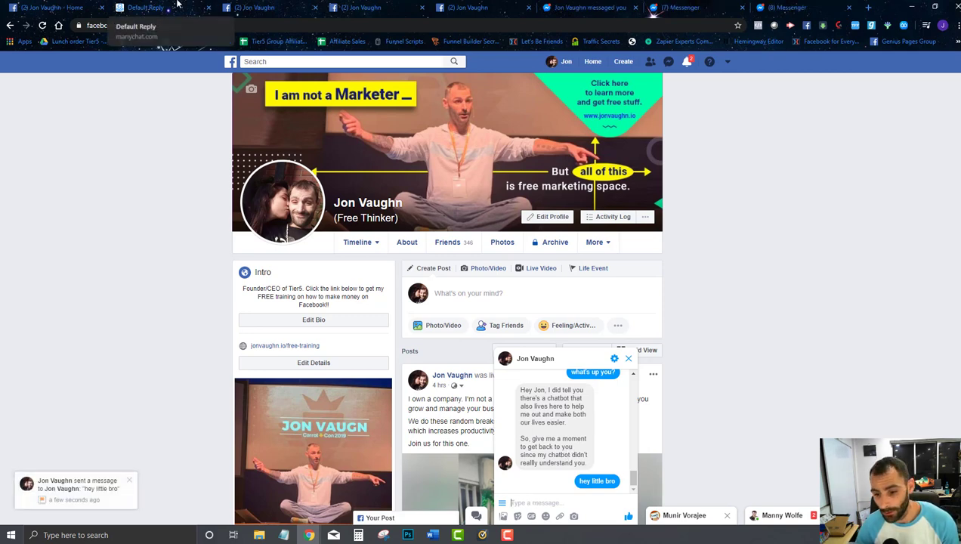
In ManyChat, close the Actions step editor and change the Default Reply's firing frequency.
click(148, 7)
click(473, 120)
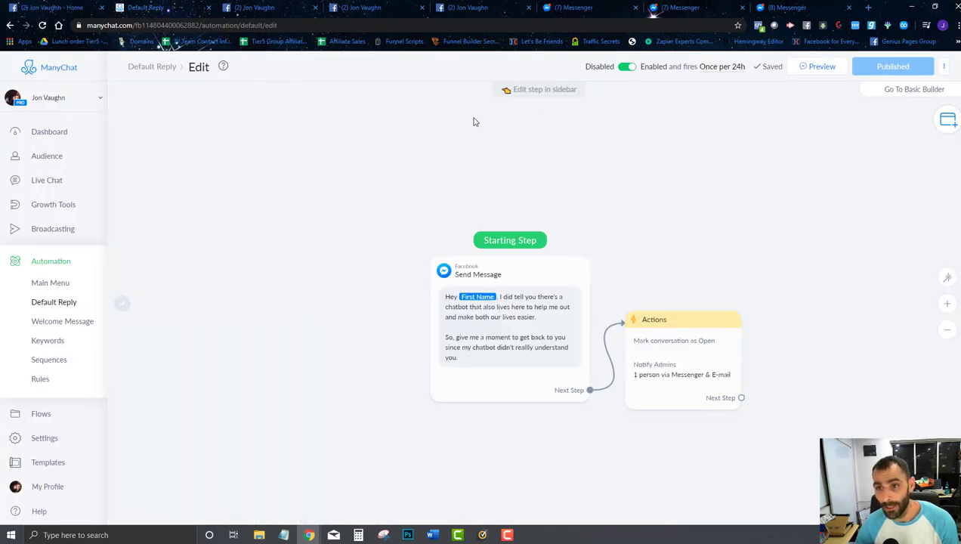
click(725, 67)
click(726, 101)
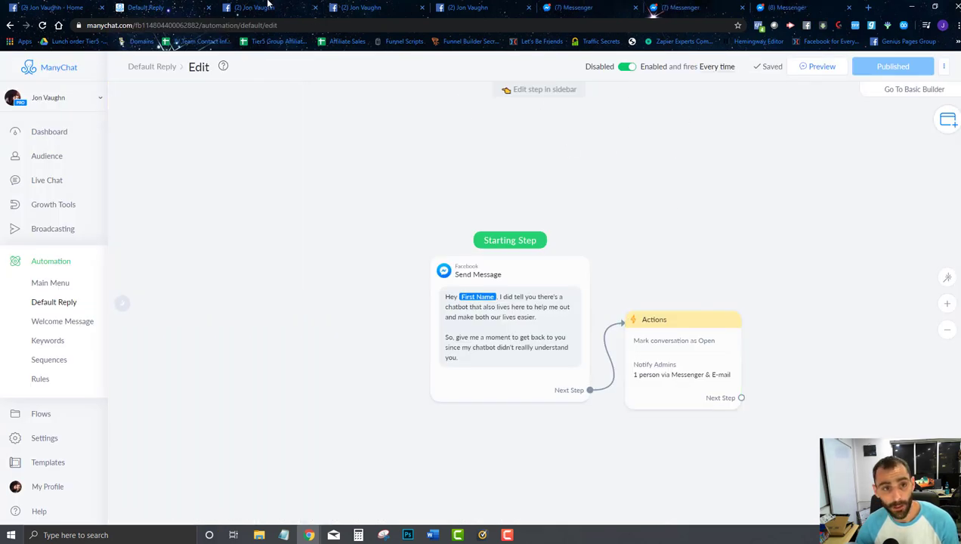
click(264, 6)
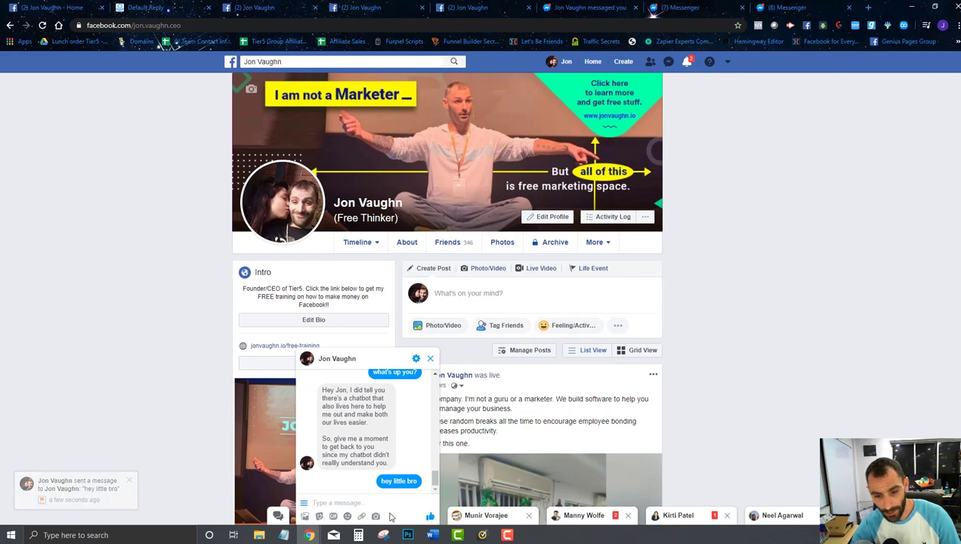
Send 'hey little bro' and open the bot's notification link in ManyChat Live Chat.
text(hey little bro)
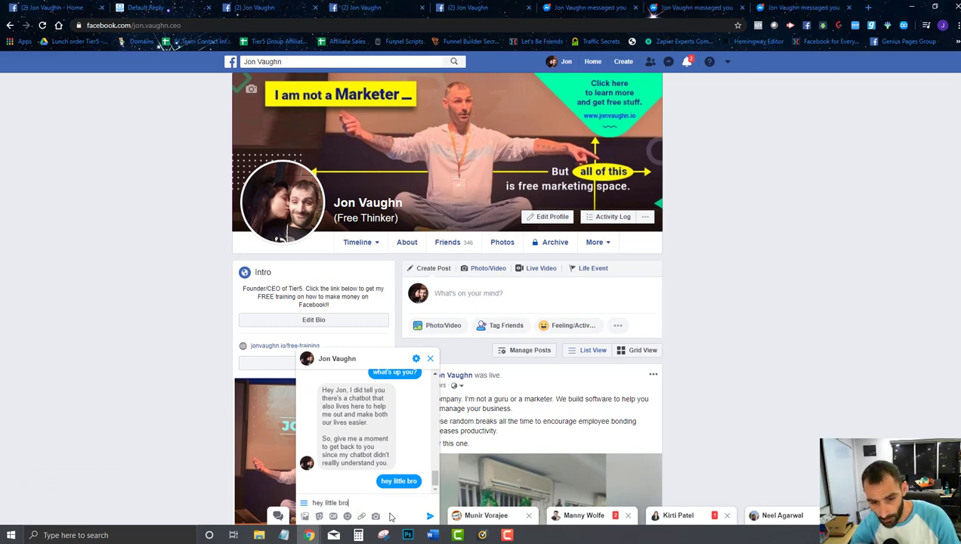
key(Return)
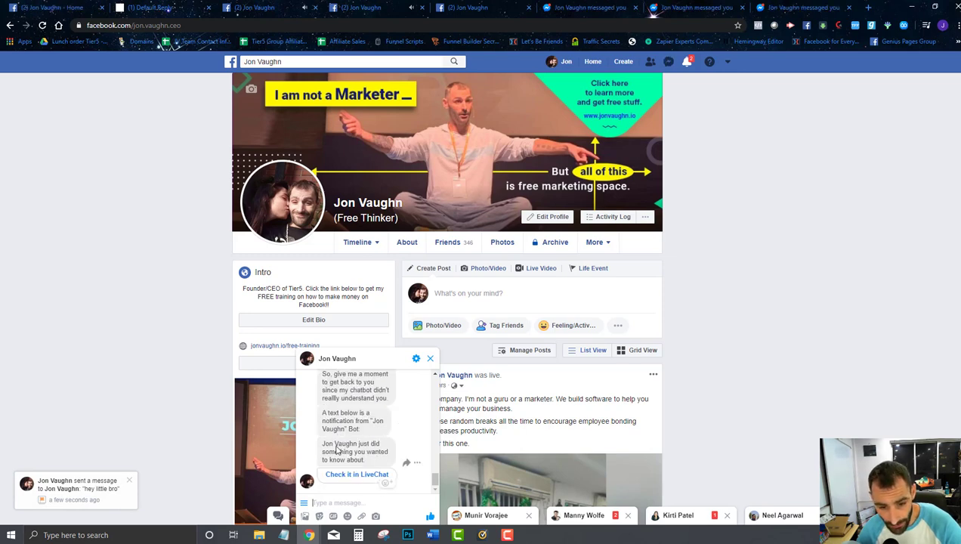
scroll(353, 420, up, 4)
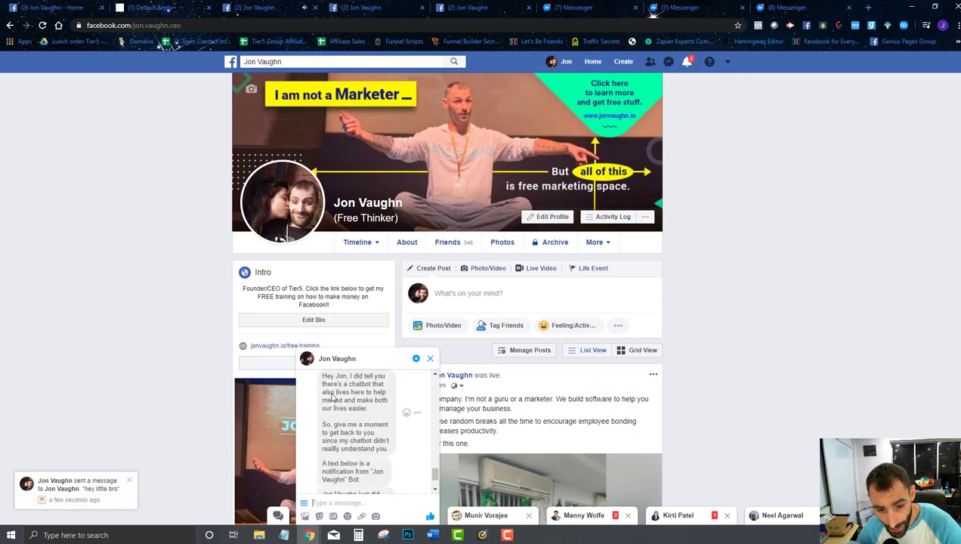
drag(326, 375, 388, 454)
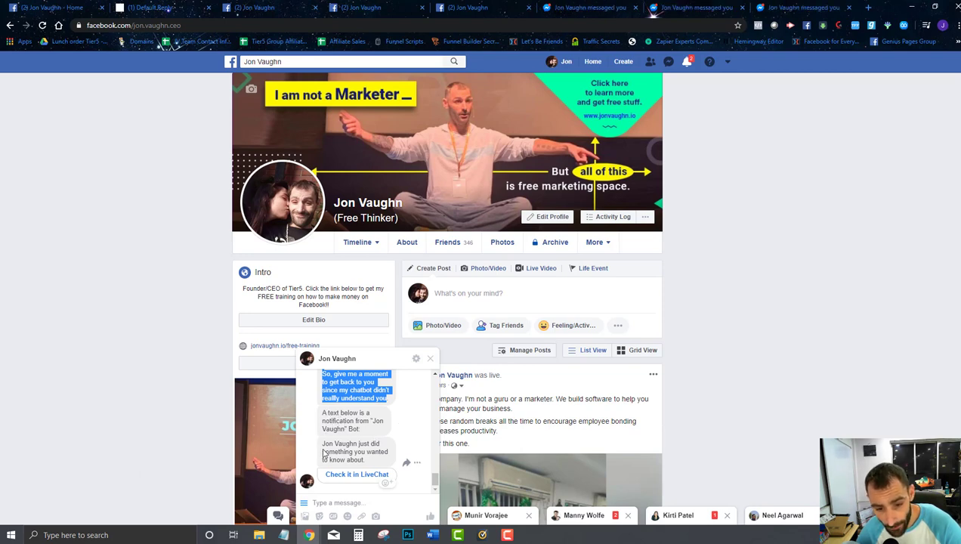
drag(323, 444, 357, 453)
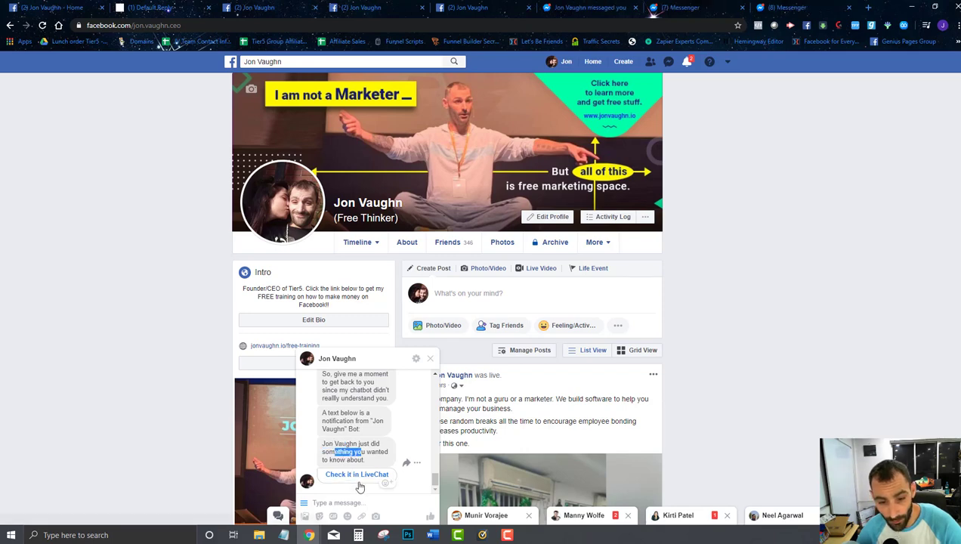
click(359, 479)
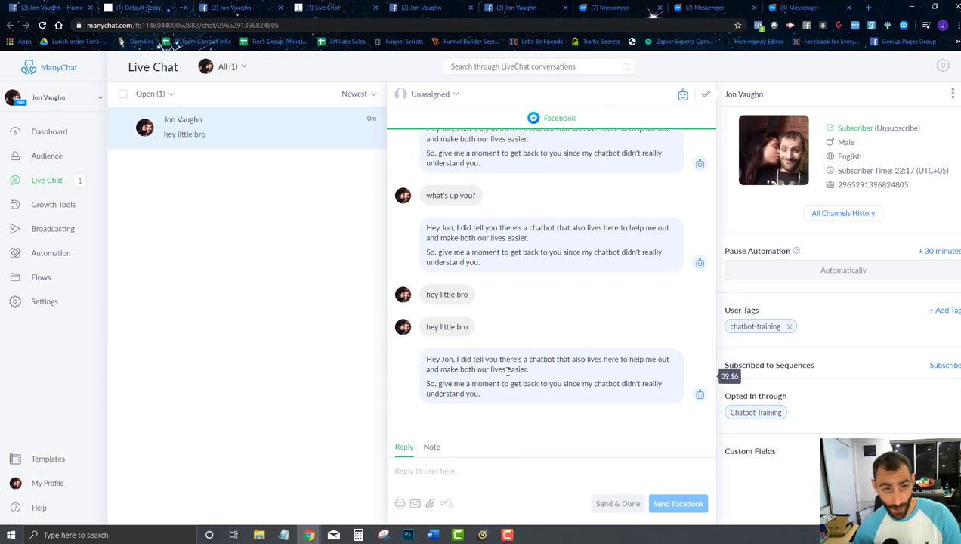
Set the Default Reply frequency to Once per 24h and go to Automation > Main Menu.
click(151, 10)
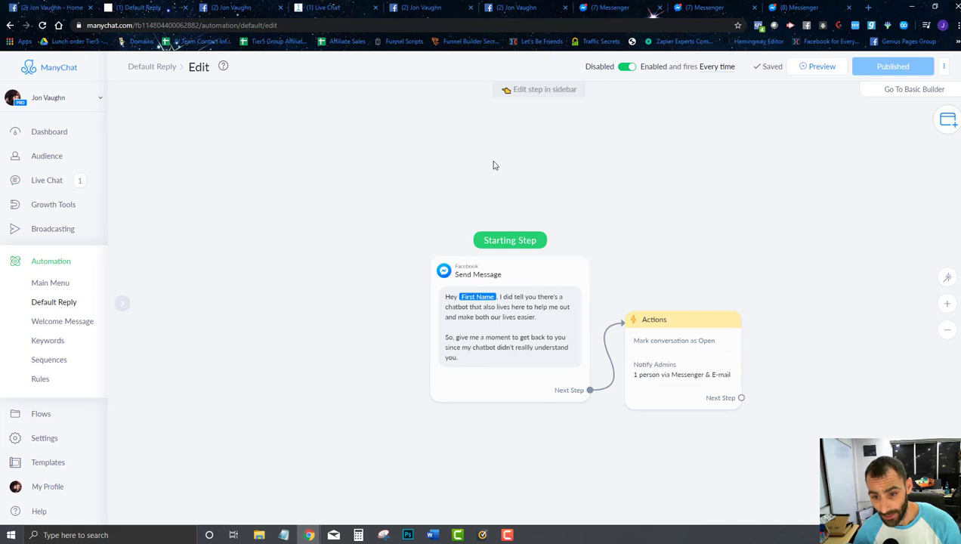
click(719, 68)
click(715, 86)
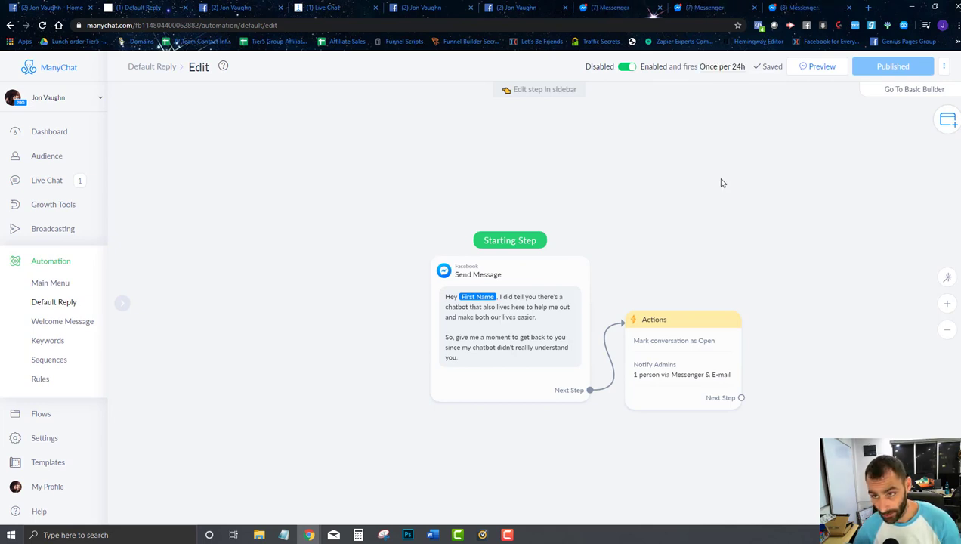
click(51, 324)
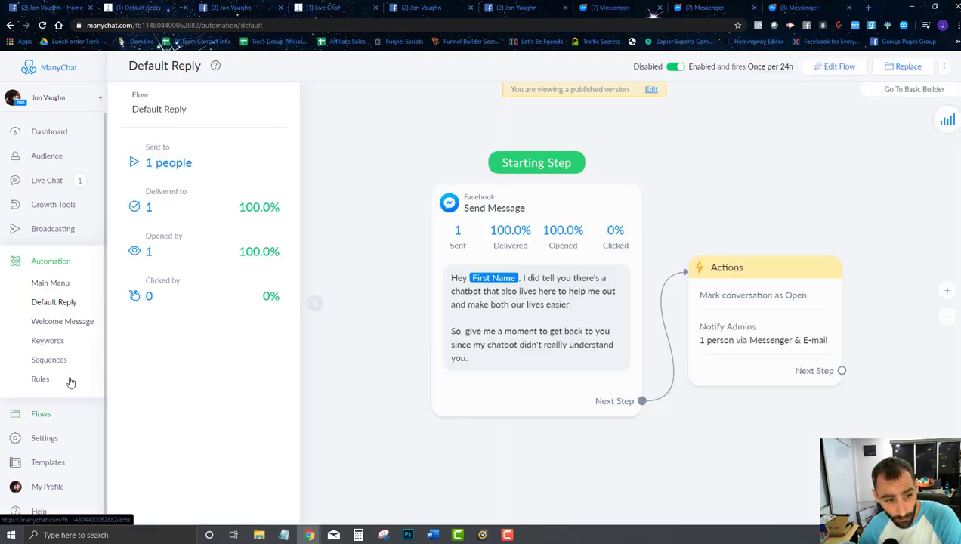
click(50, 286)
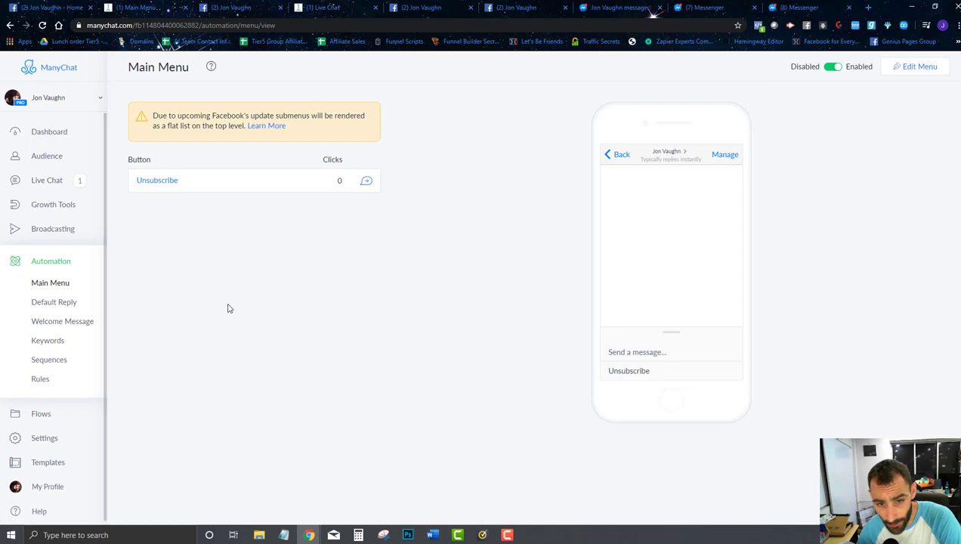
click(426, 7)
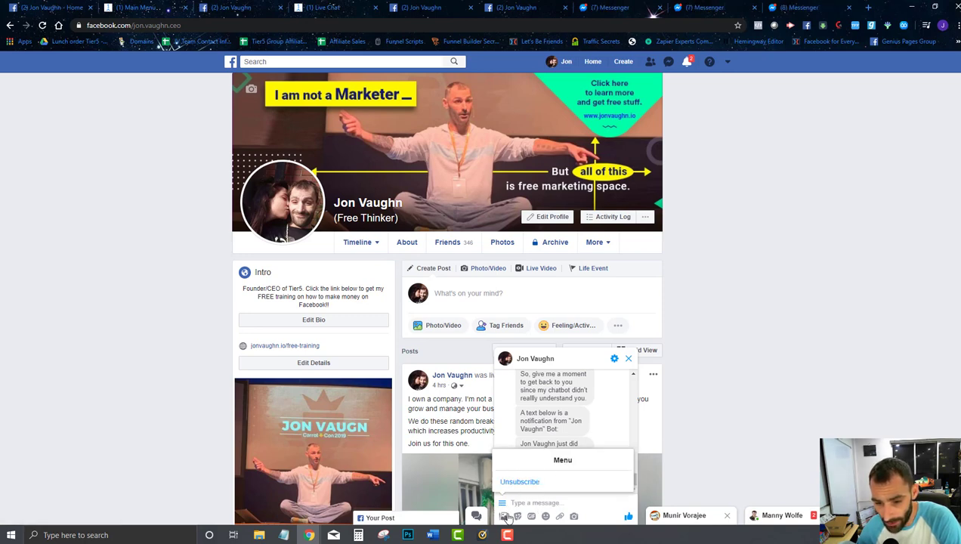
click(522, 500)
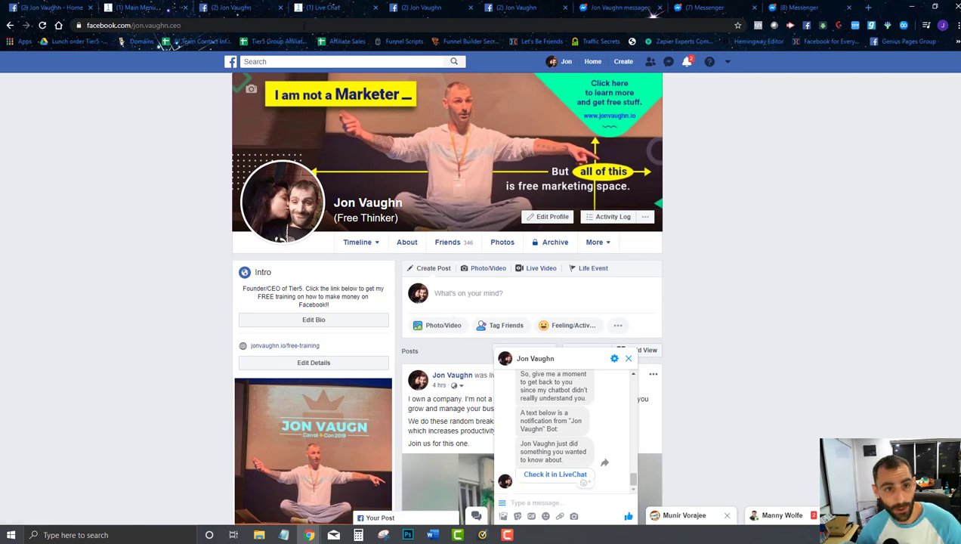
click(216, 6)
click(114, 6)
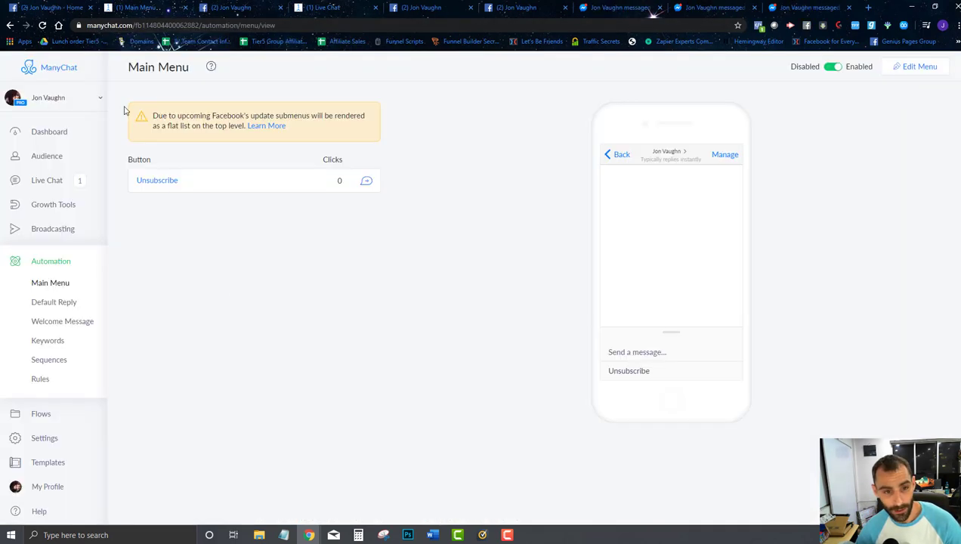
Edit the Main Menu and delete the Unsubscribe item.
click(901, 66)
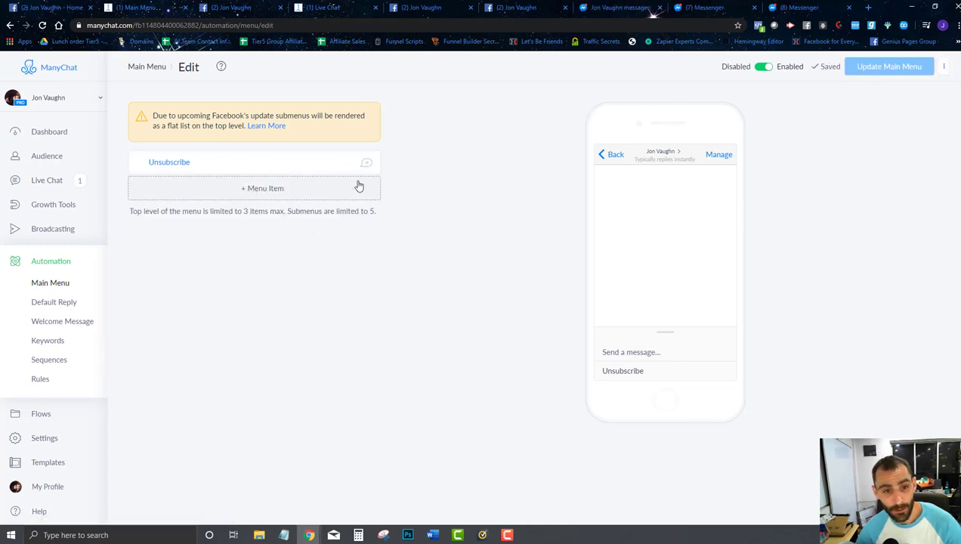
click(288, 163)
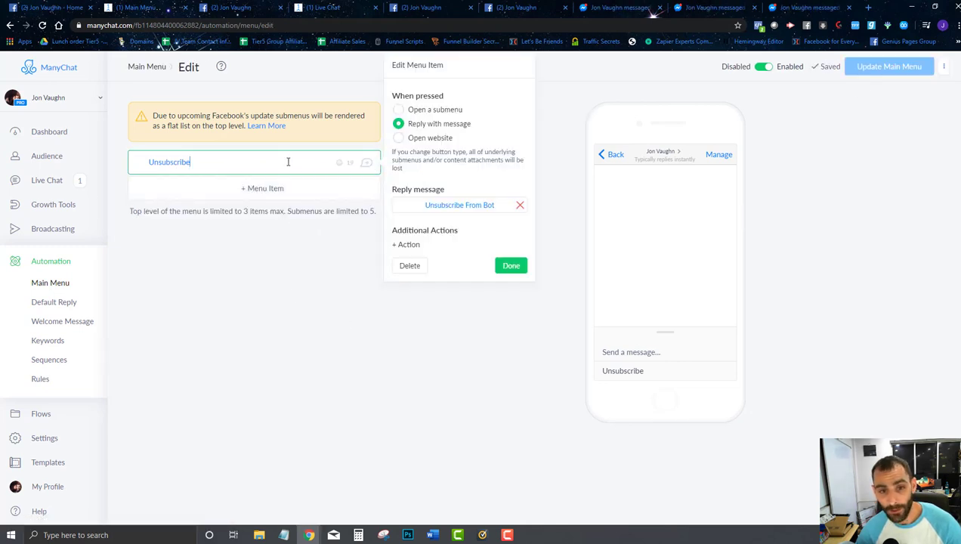
click(409, 266)
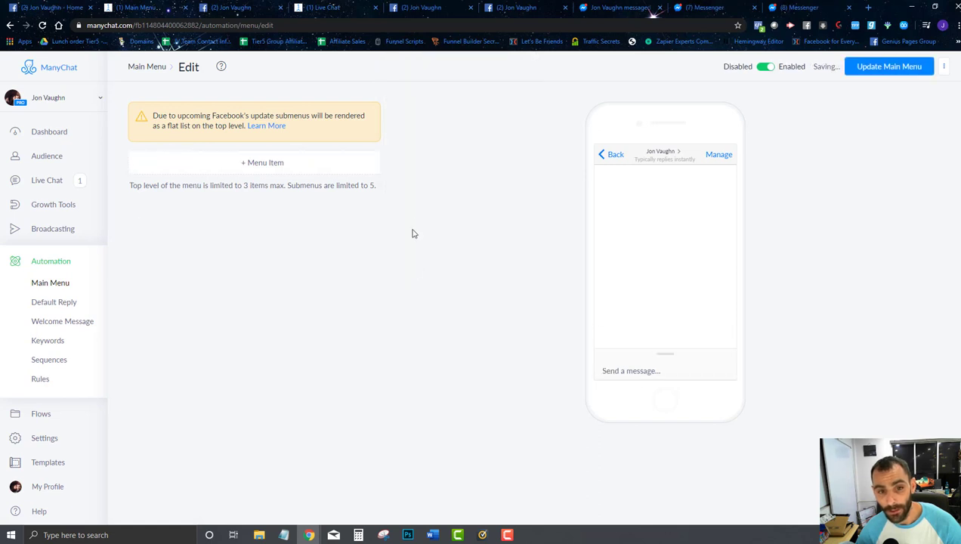
Add a new menu item titled 'Free Training' set to reply with a message.
click(243, 170)
click(209, 164)
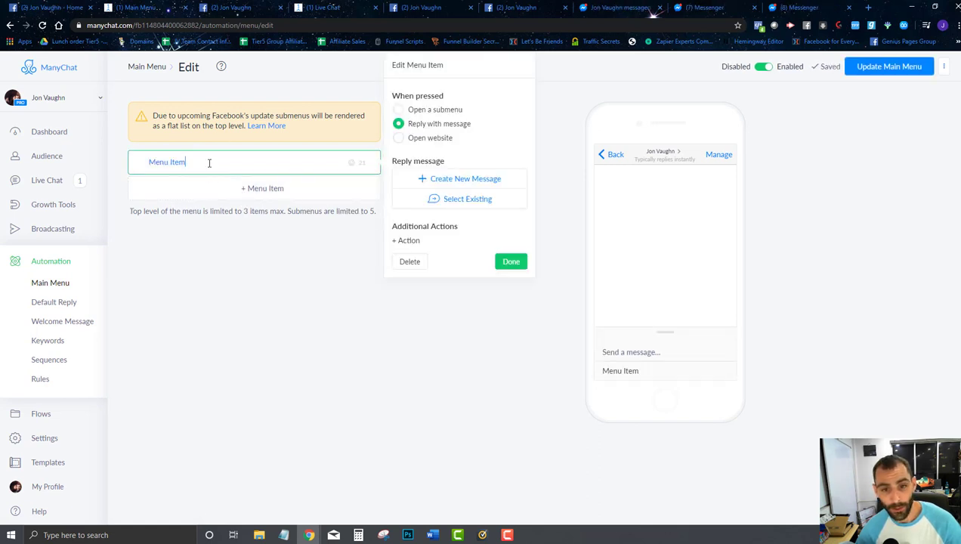
key(ctrl+a)
text(Free )
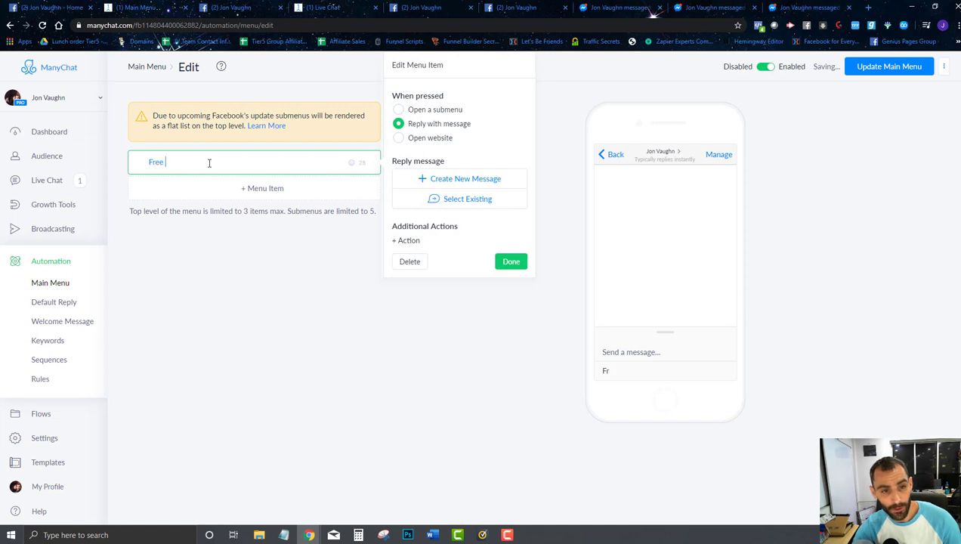
text(Training)
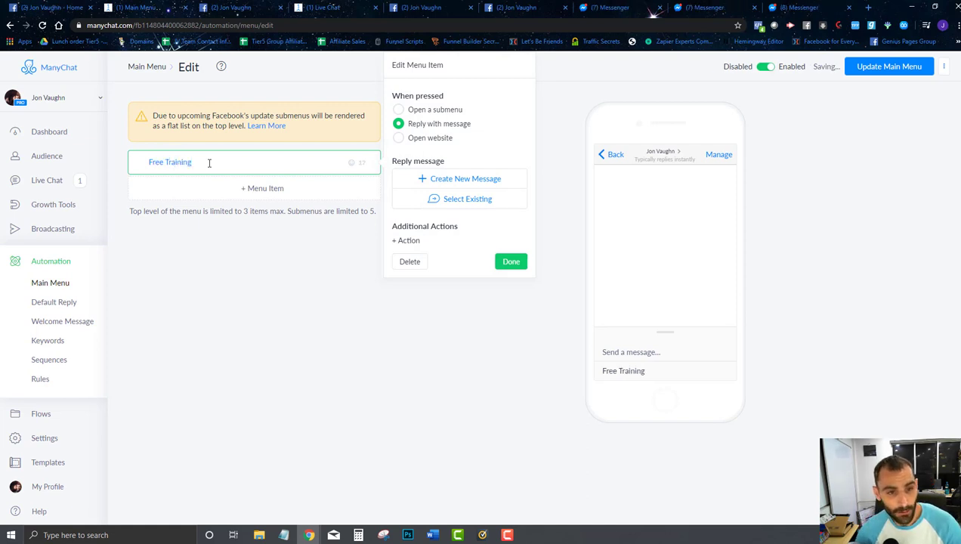
click(234, 287)
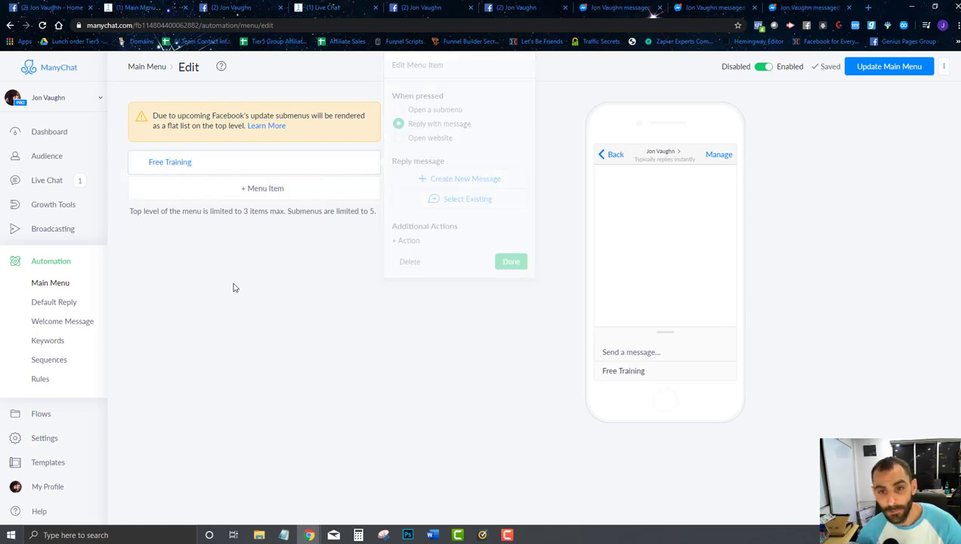
click(258, 162)
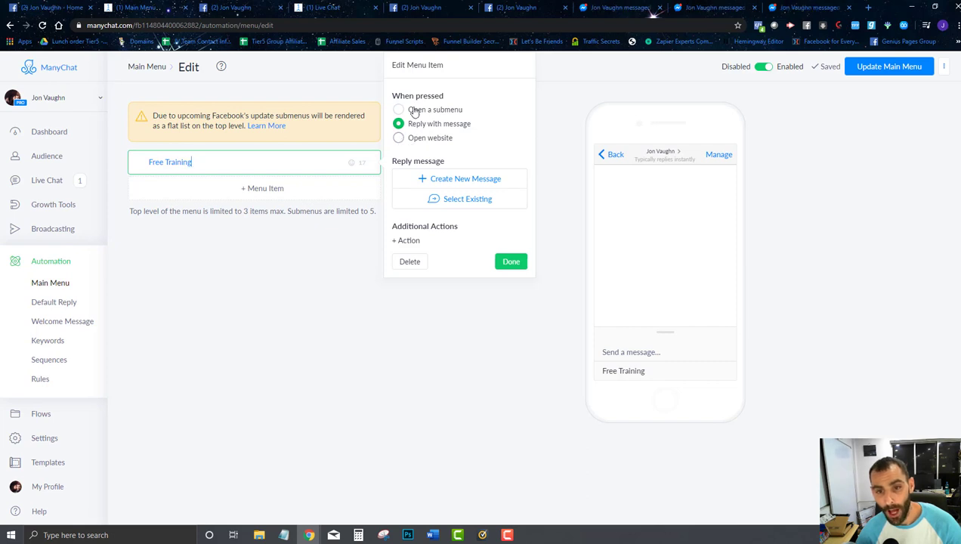
Create the Free Training reply message starting with 'Hey {{First Name}}'.
click(448, 179)
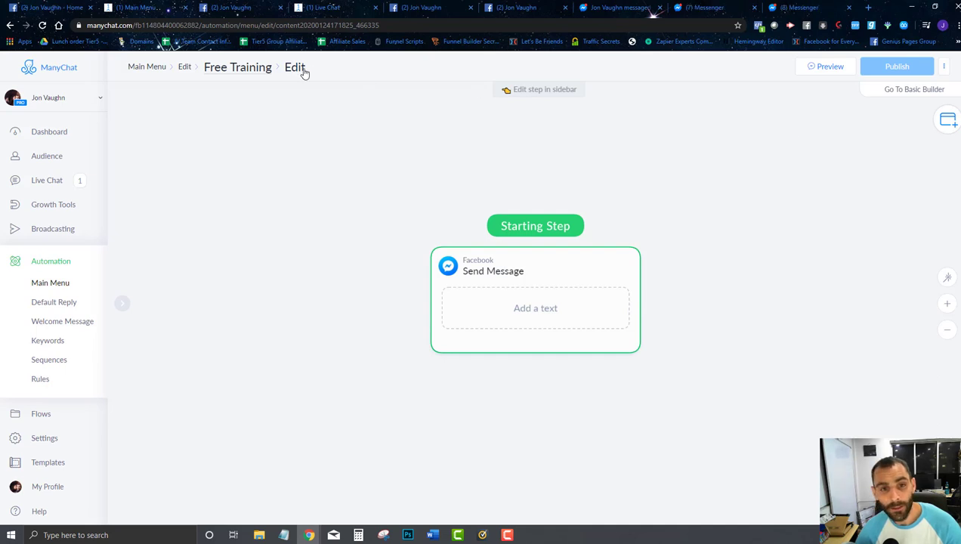
click(513, 298)
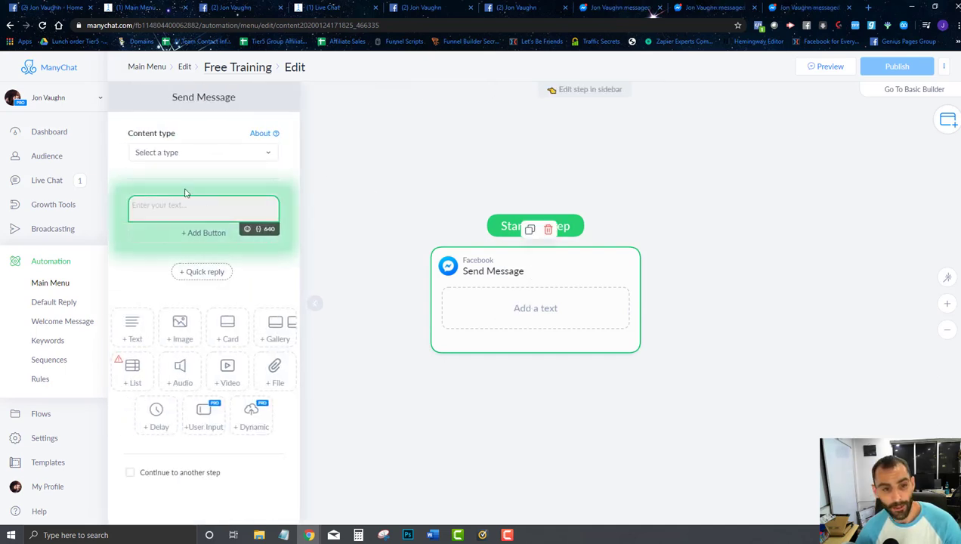
click(202, 153)
click(168, 240)
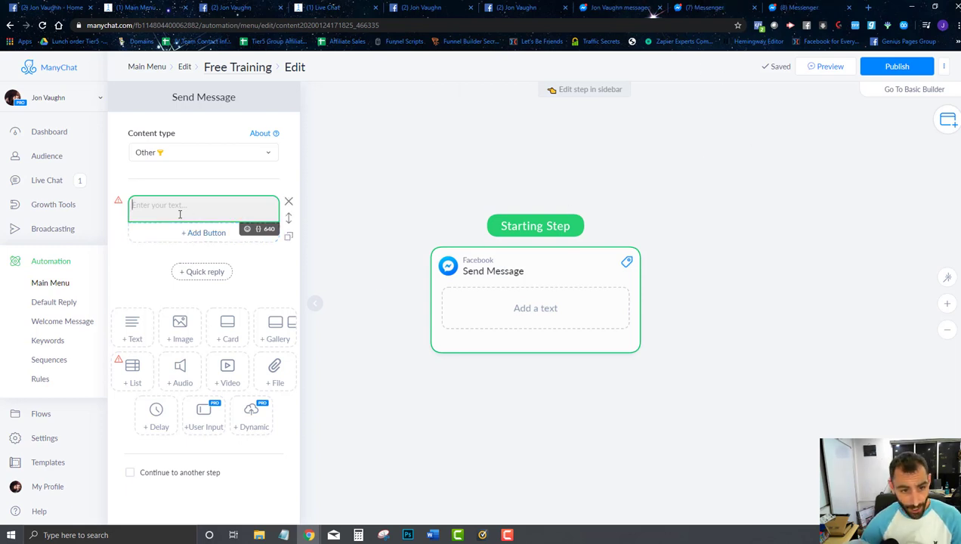
text(Hey )
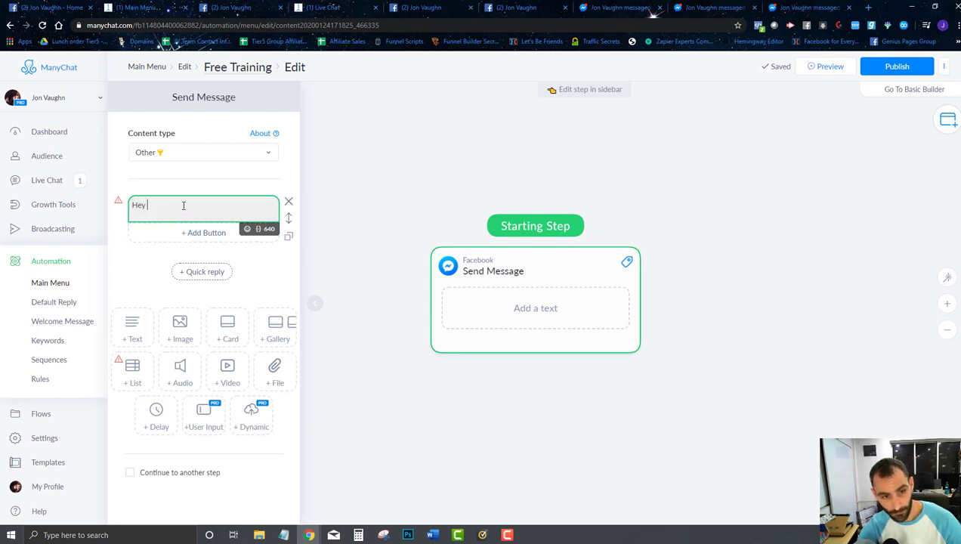
text({{f)
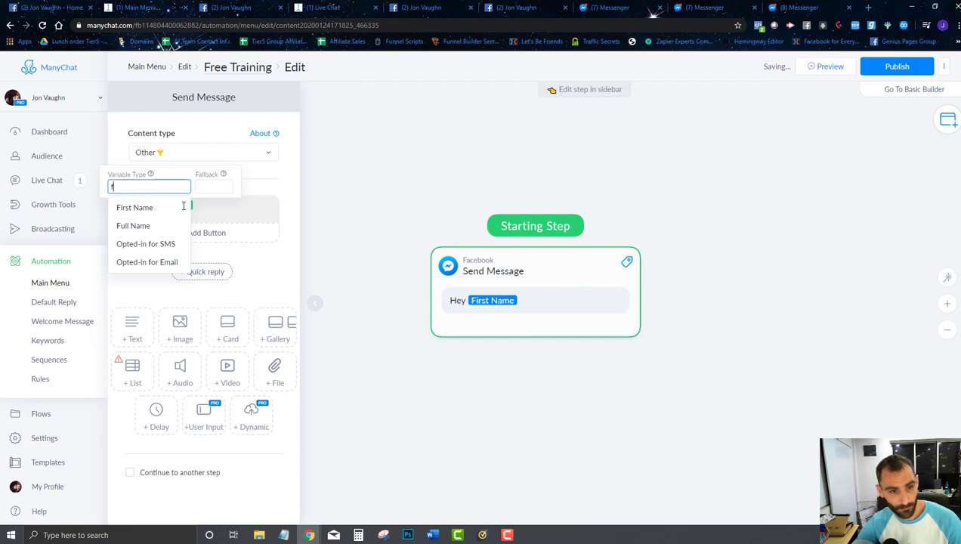
click(183, 207)
key(Return)
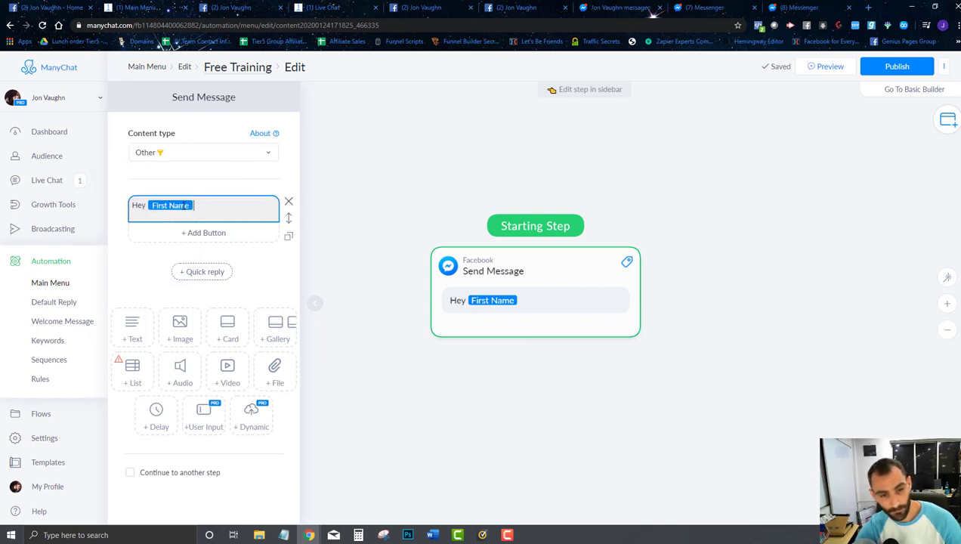
Finish the free-training sentence, add 'You can access my free training below' after a blank line, and add a button.
text(, I have a lot)
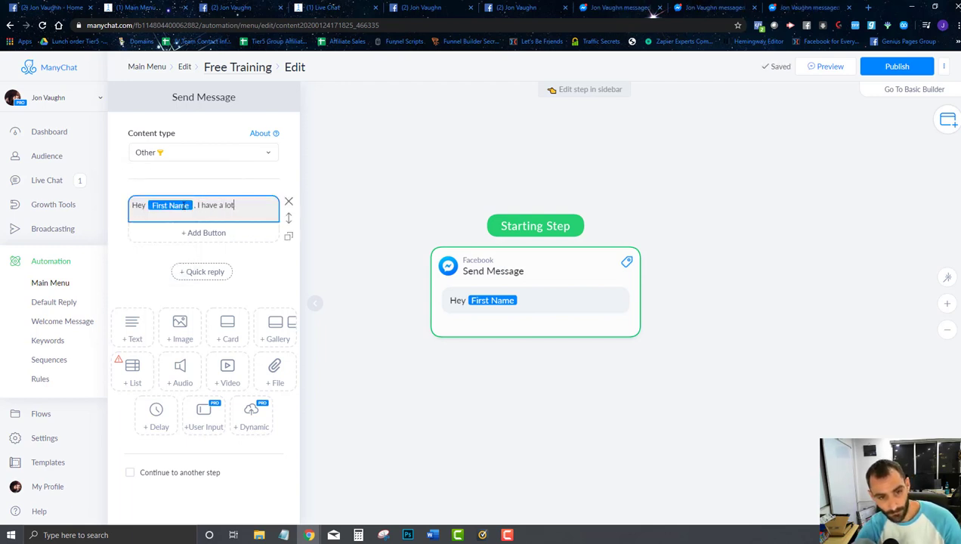
text( of free trai)
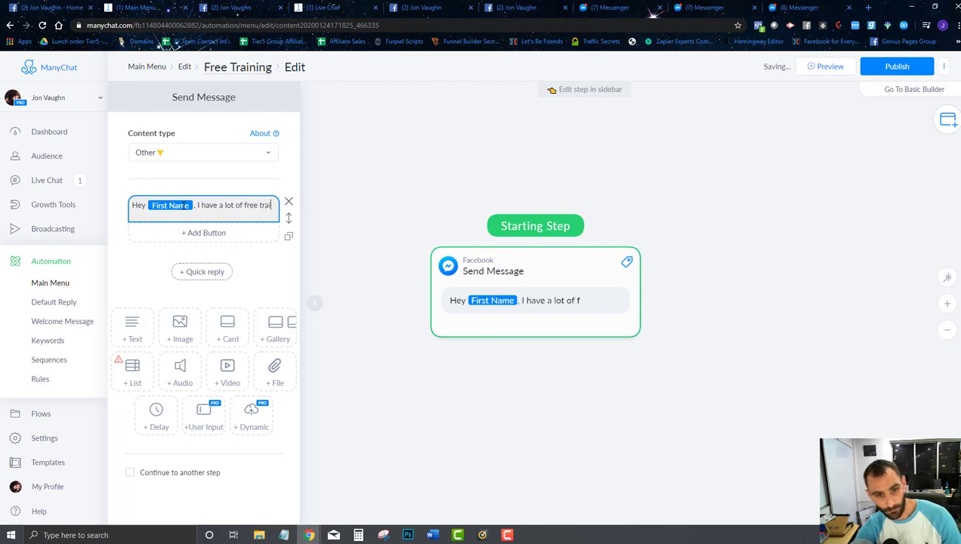
text(ning,)
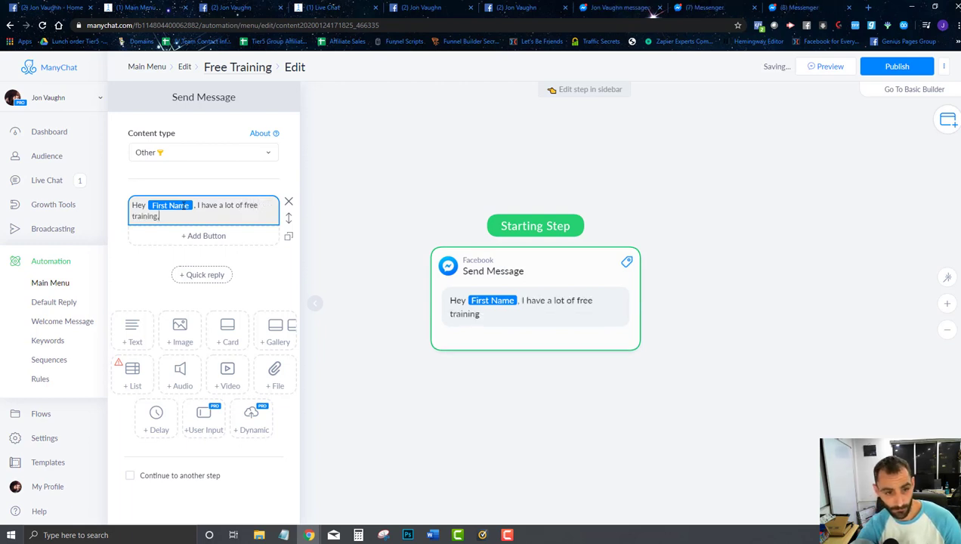
text( I think you're goi)
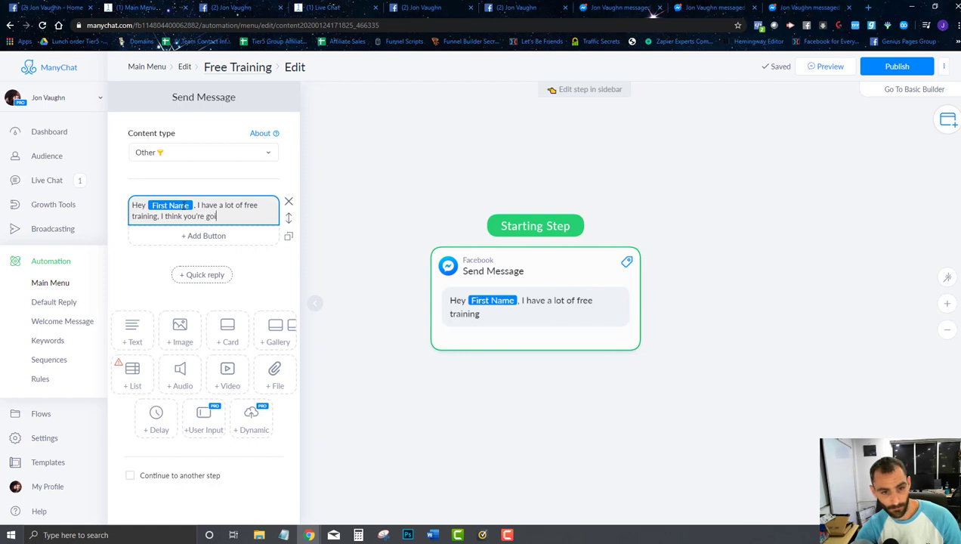
text(ng to love it person)
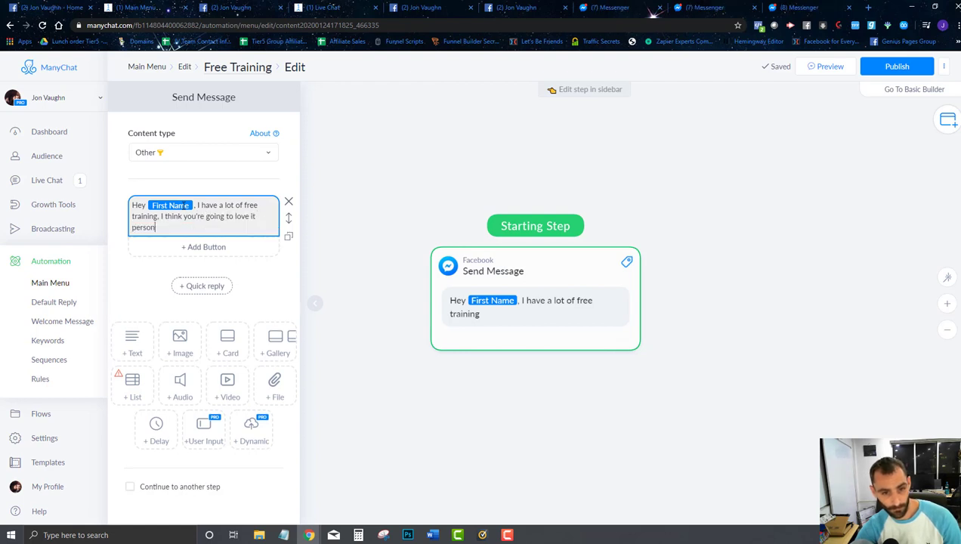
text(ally based on the )
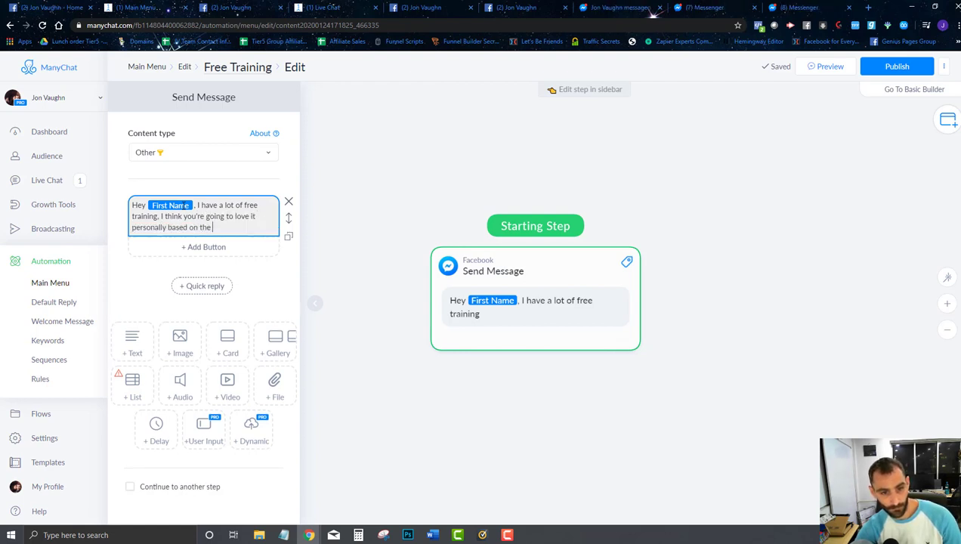
text(feedback of)
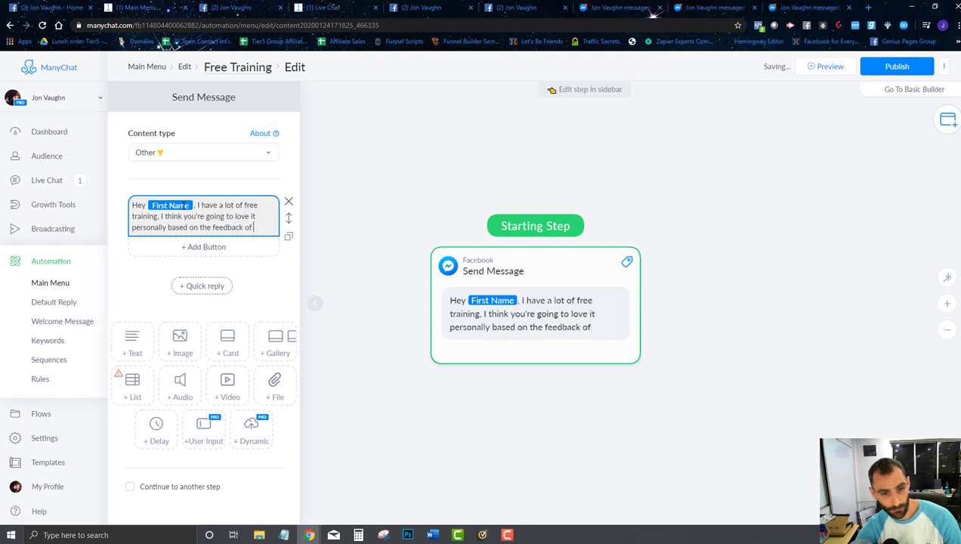
text( almost evry)
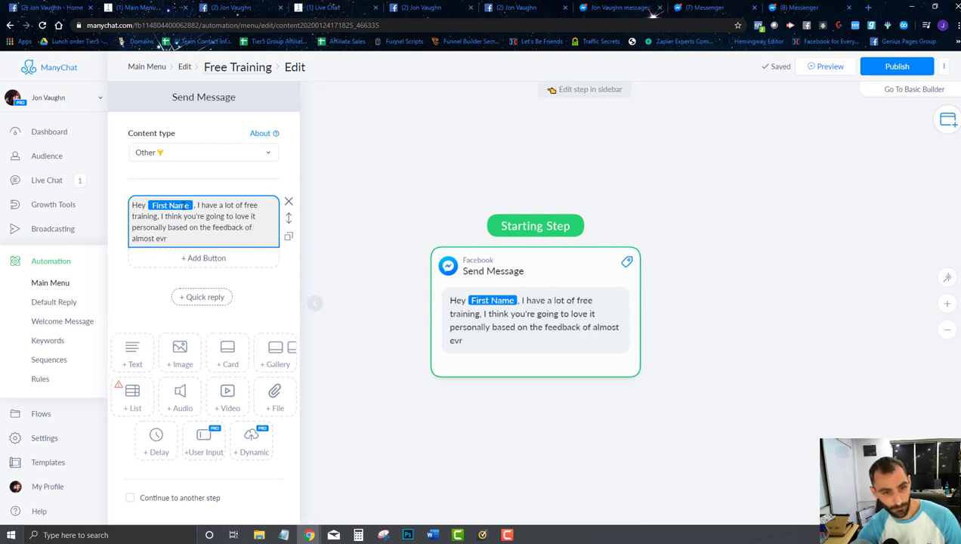
click(180, 237)
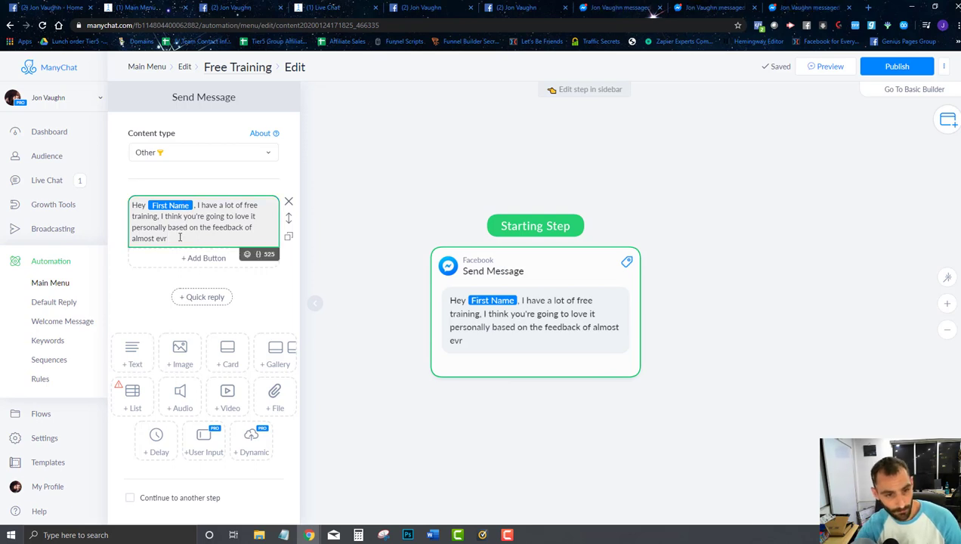
key(BackSpace)
text(eryon)
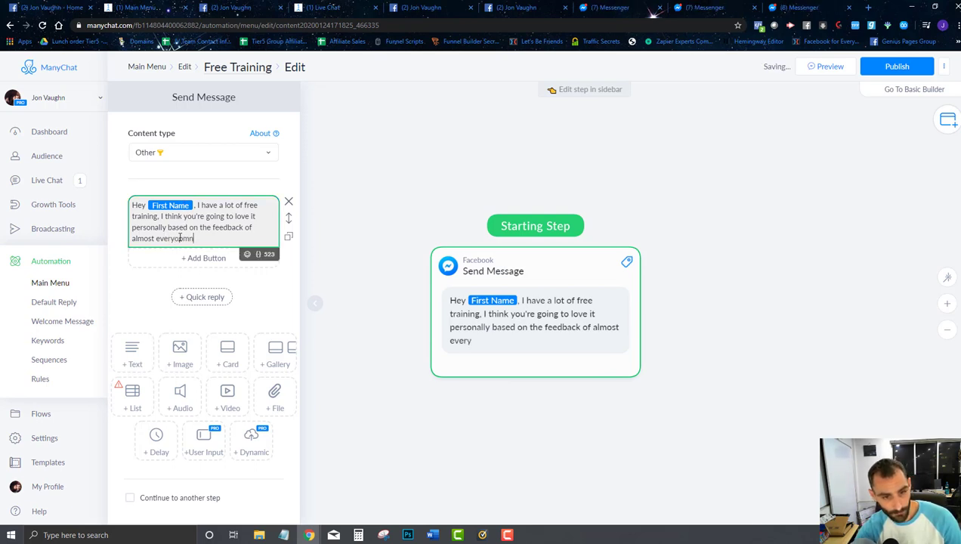
text(e th)
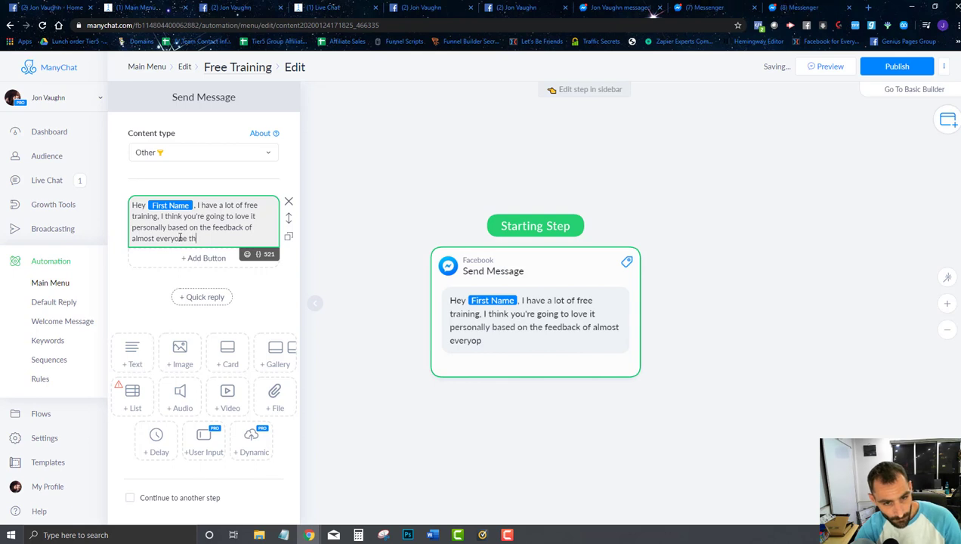
text(at has went )
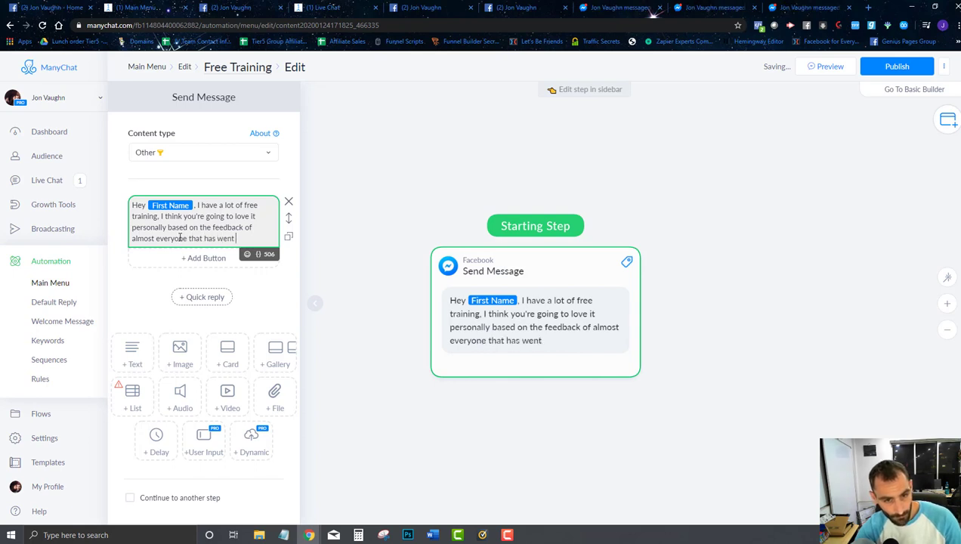
text(through it.)
key(Return)
key(Return)
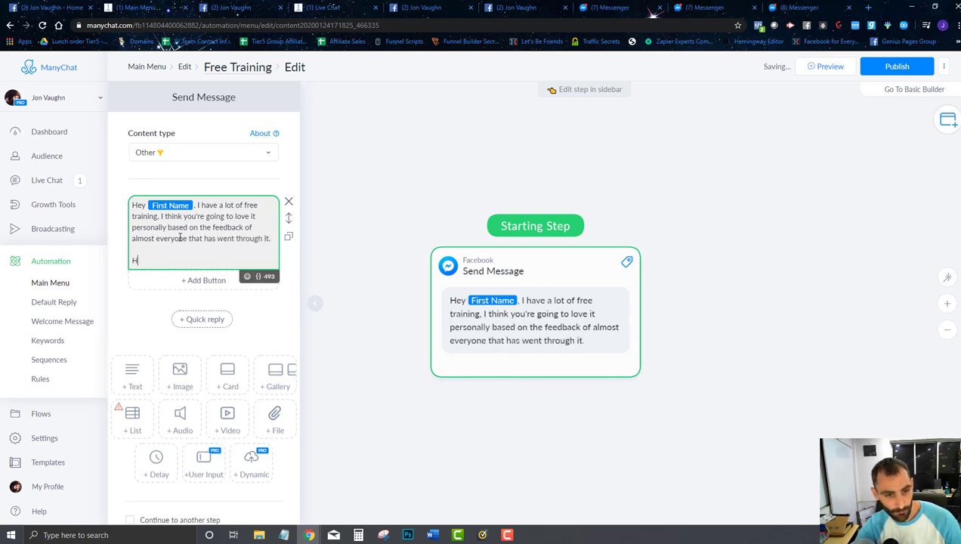
text(H)
key(BackSpace)
text(You can ac)
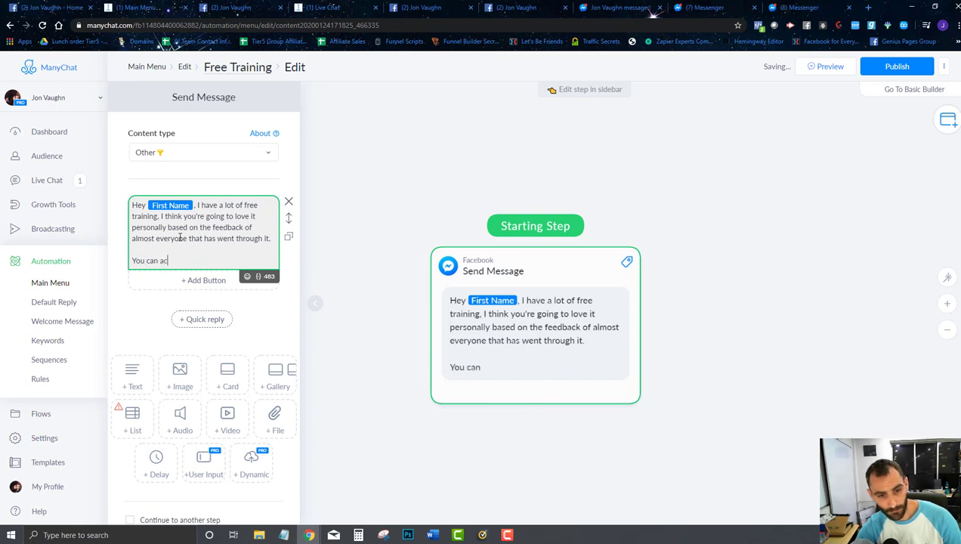
text(cess my free t)
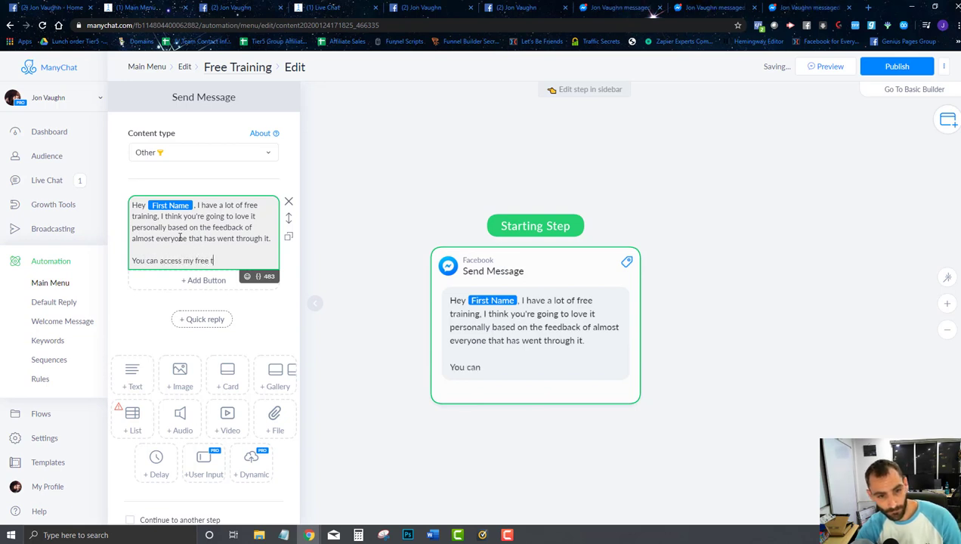
text(raining below.)
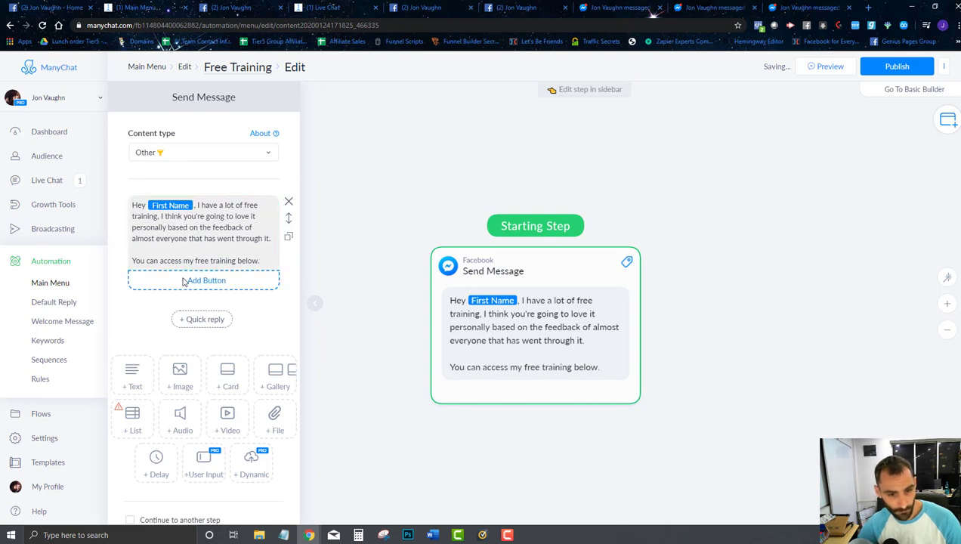
click(183, 280)
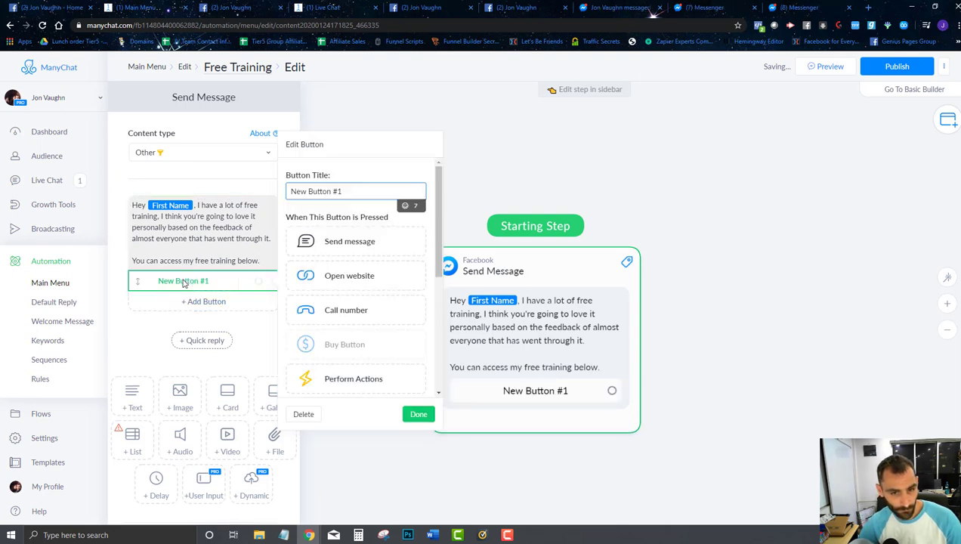
triple_click(317, 191)
text(Get F)
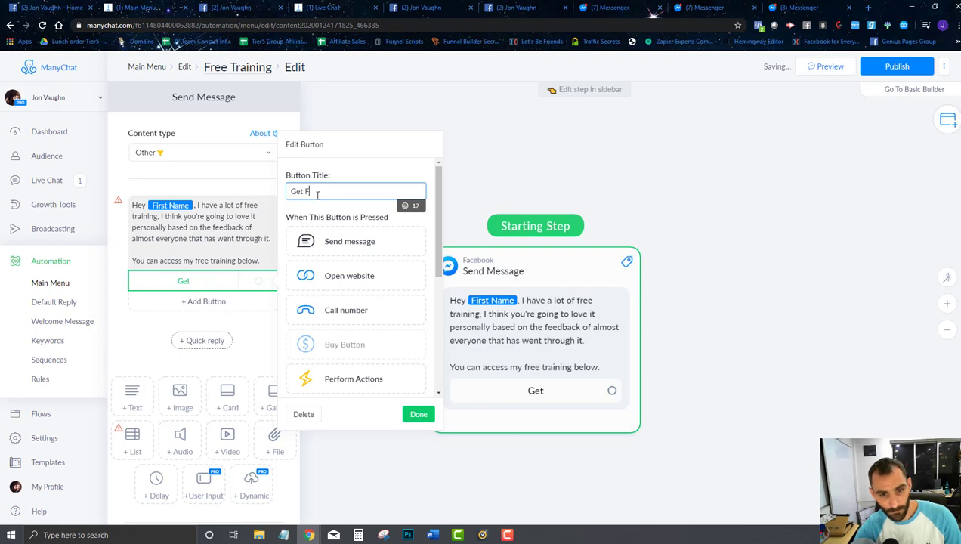
text(ree Training)
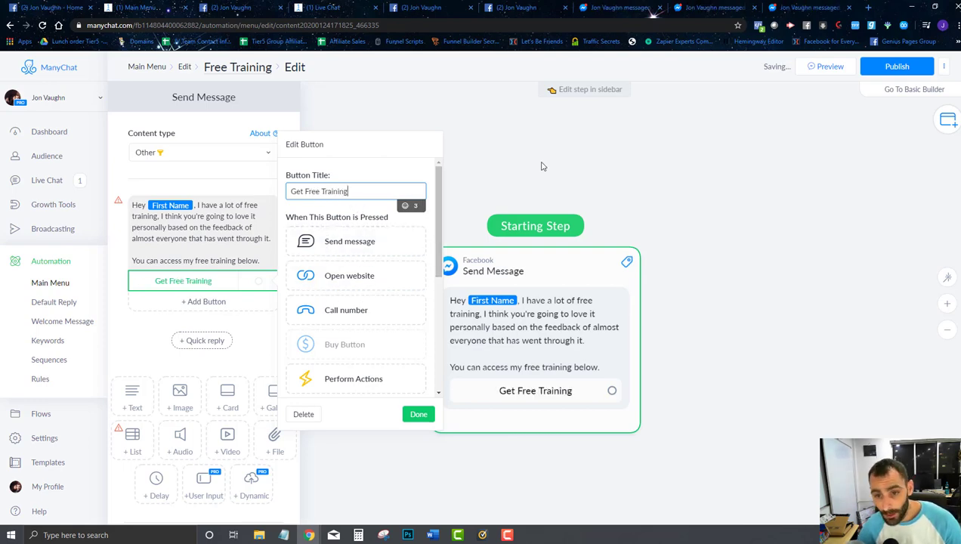
click(337, 276)
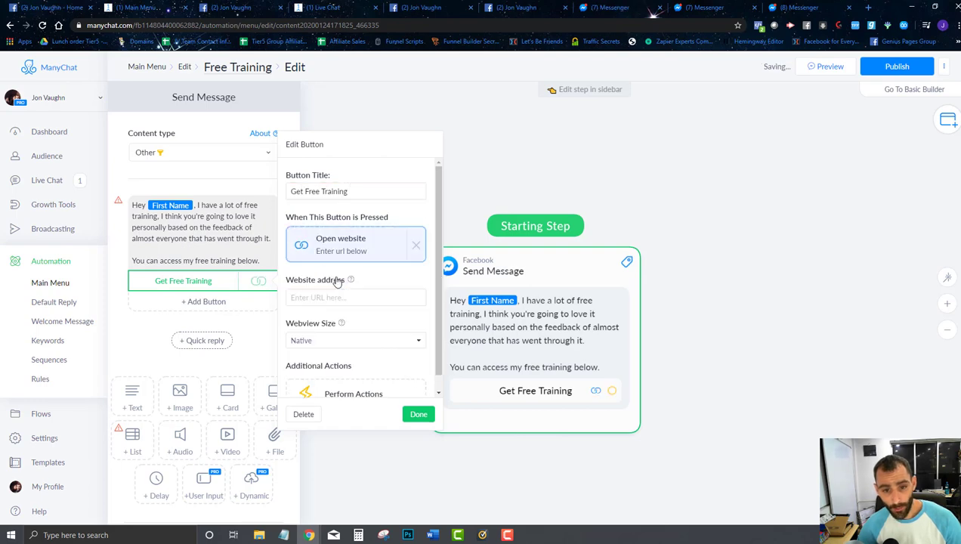
click(318, 296)
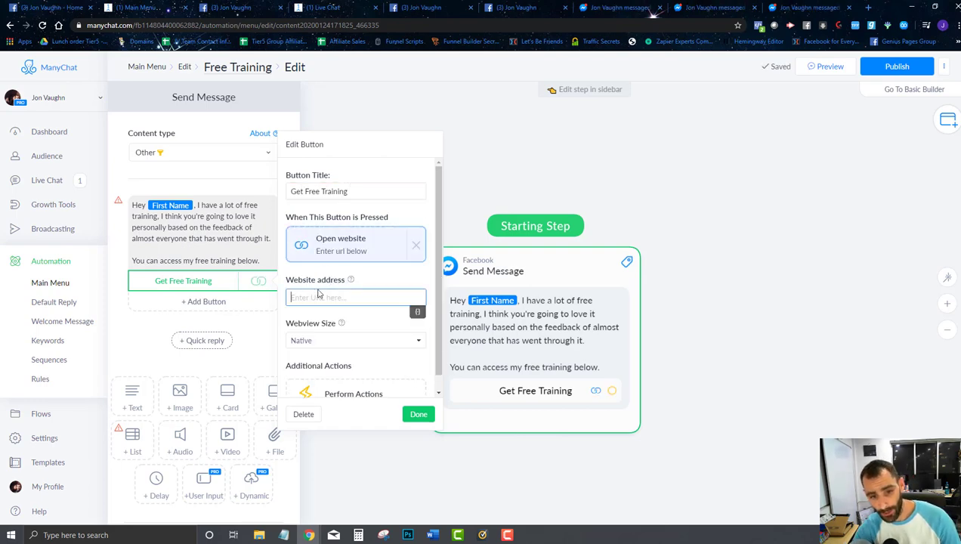
text(ht)
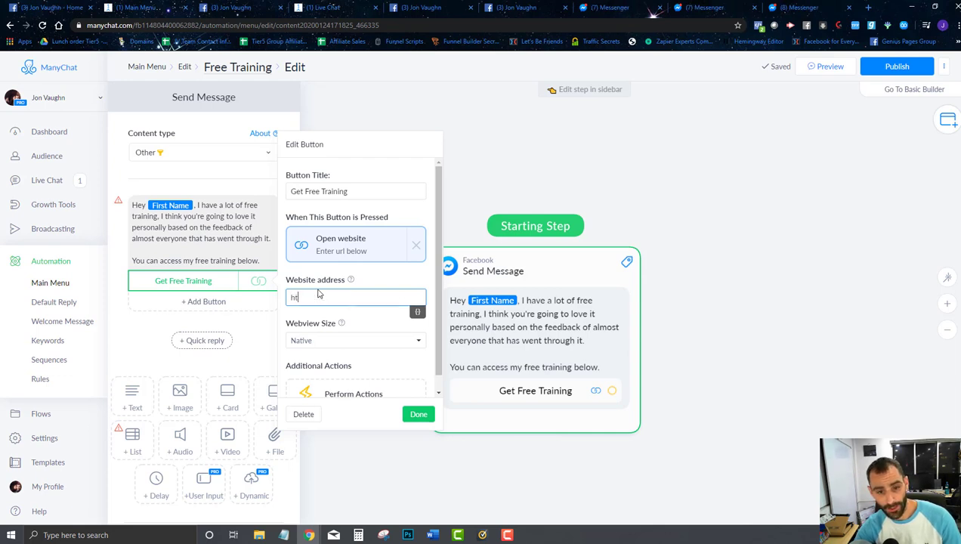
text(tps://)
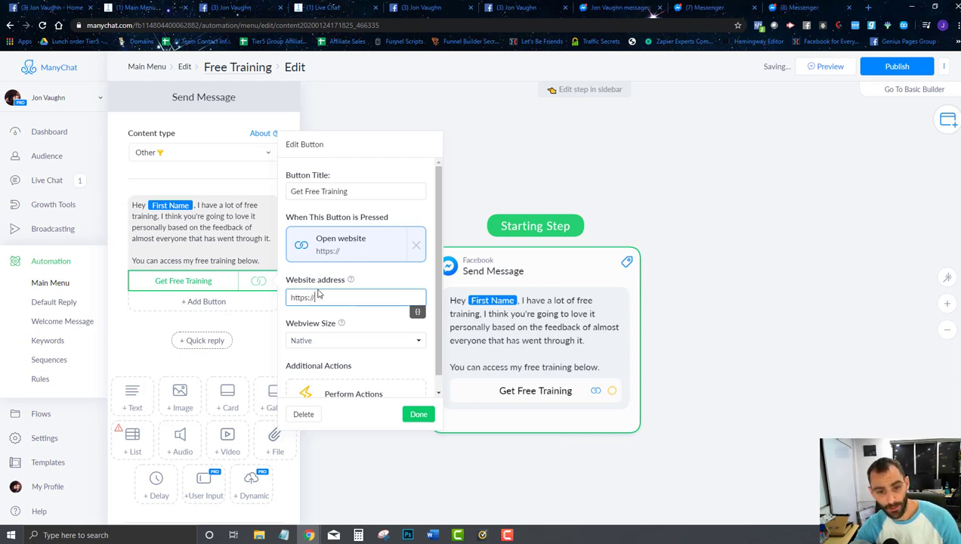
text(start.jonvau)
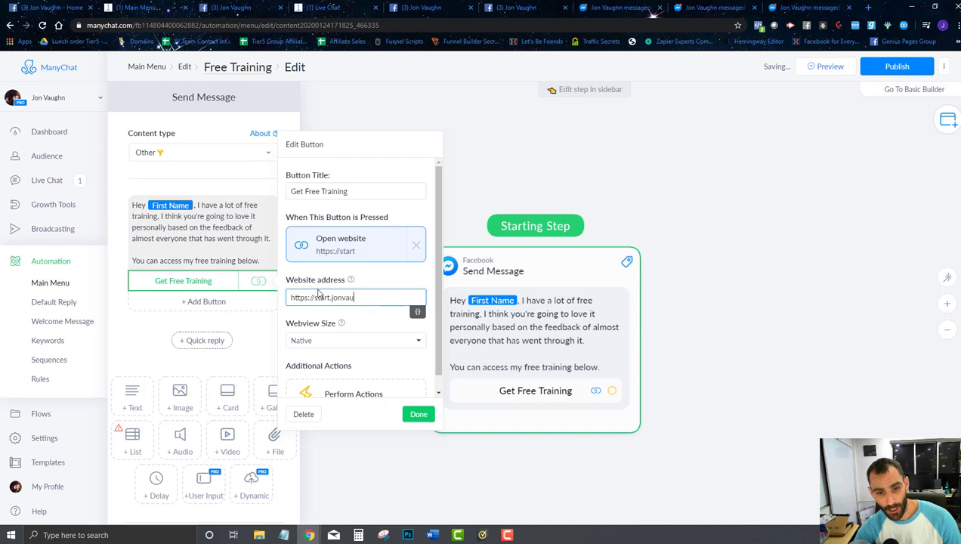
text(ghn.io)
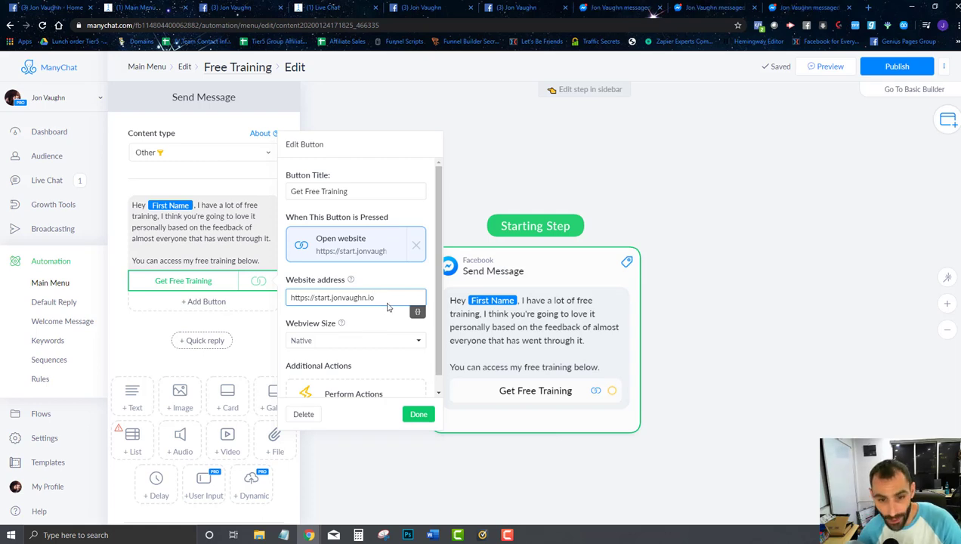
drag(373, 297, 275, 313)
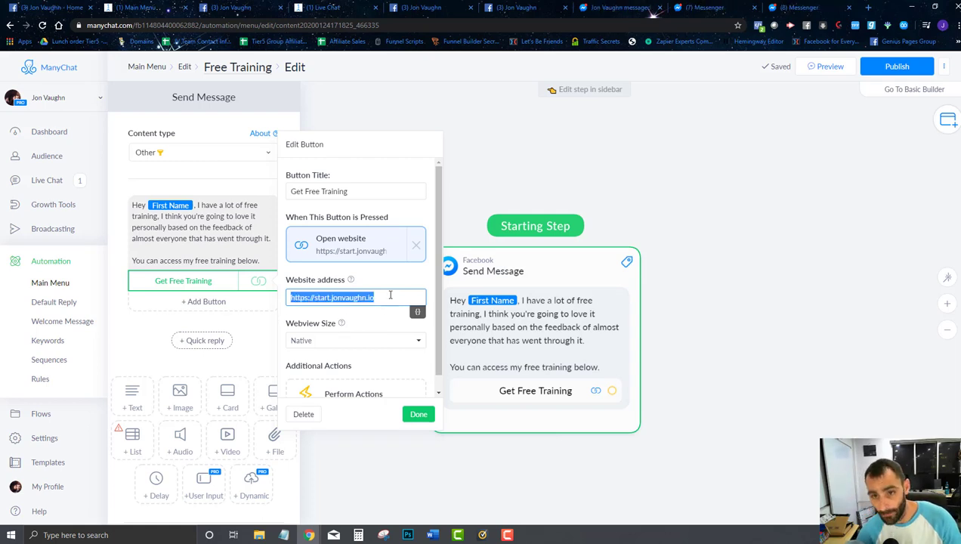
click(420, 415)
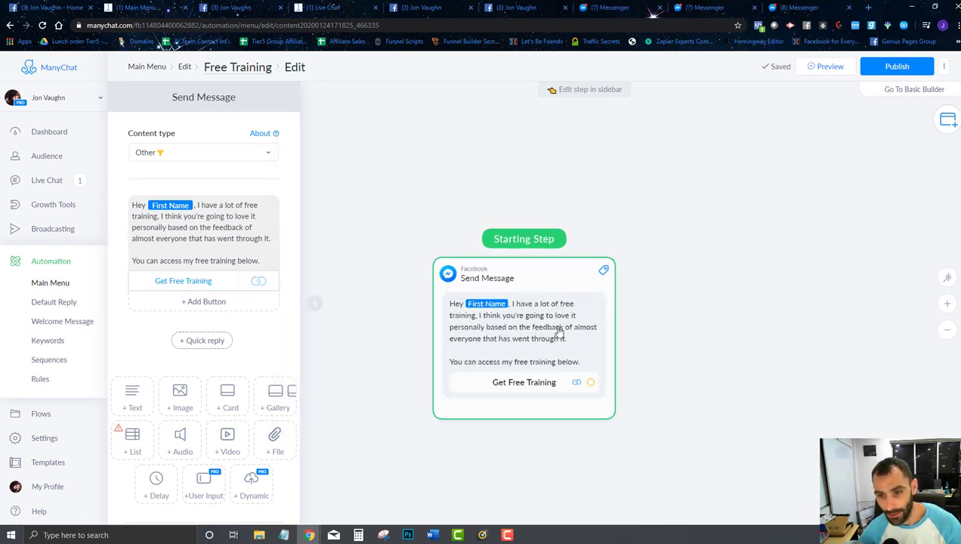
Publish the Free Training reply flow.
scroll(573, 286, down, 2)
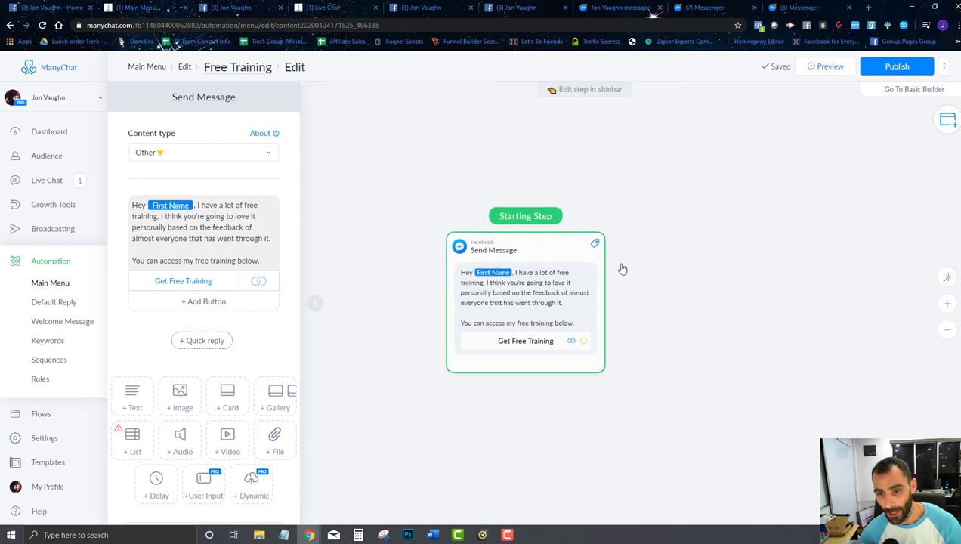
click(435, 302)
click(899, 73)
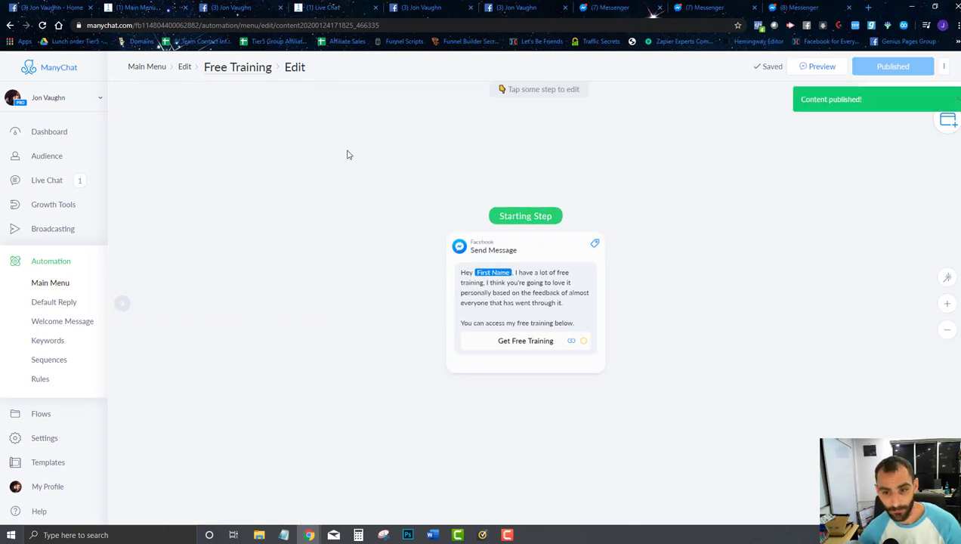
Set the Main Menu's Free Training item to reply with the Free Training message.
click(48, 286)
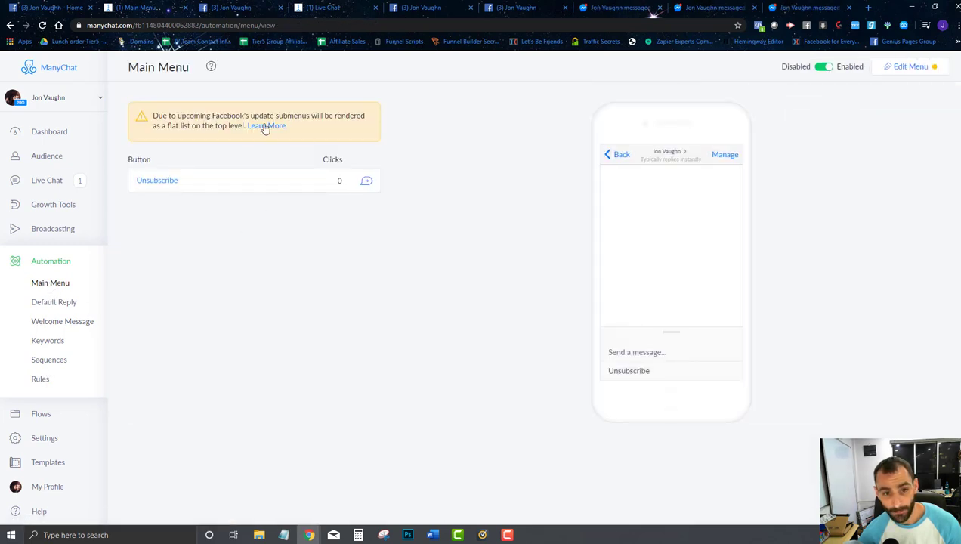
click(906, 66)
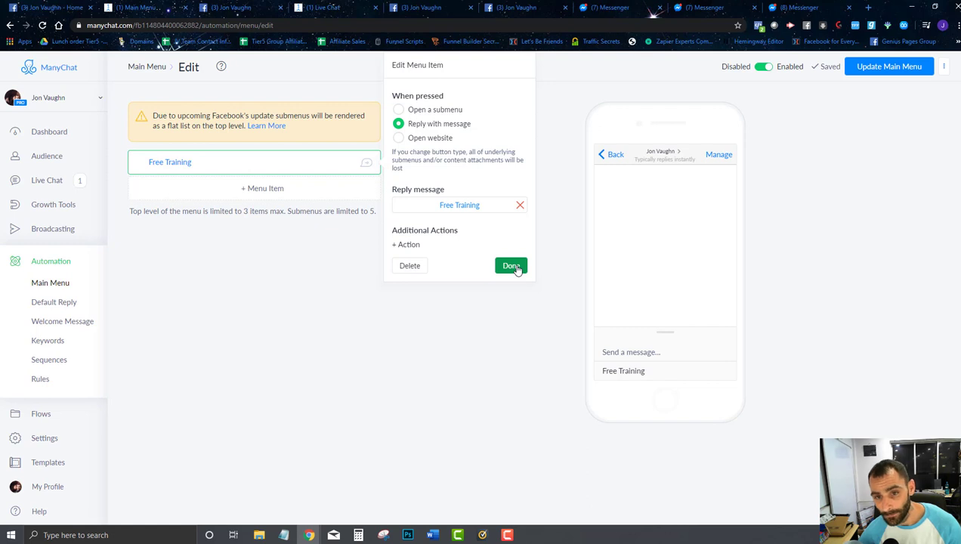
click(513, 266)
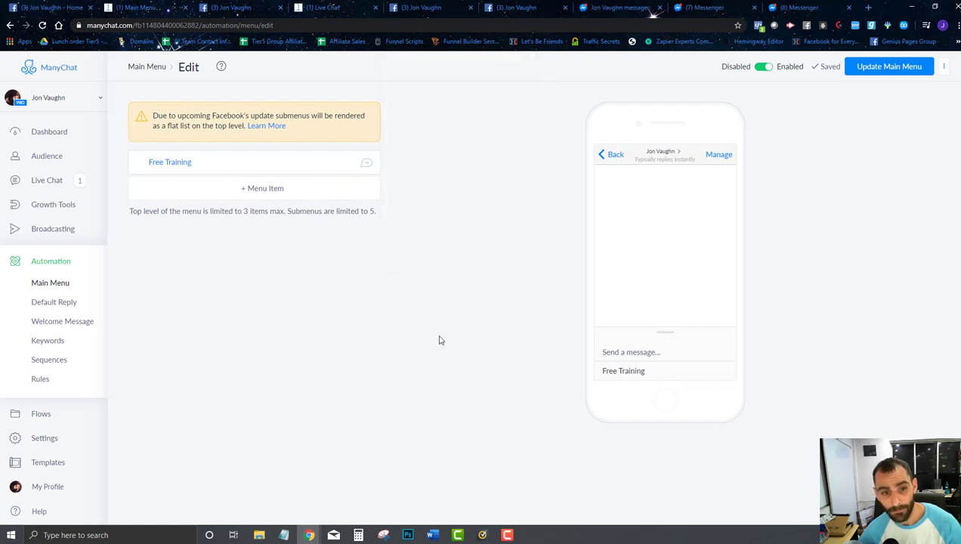
click(39, 414)
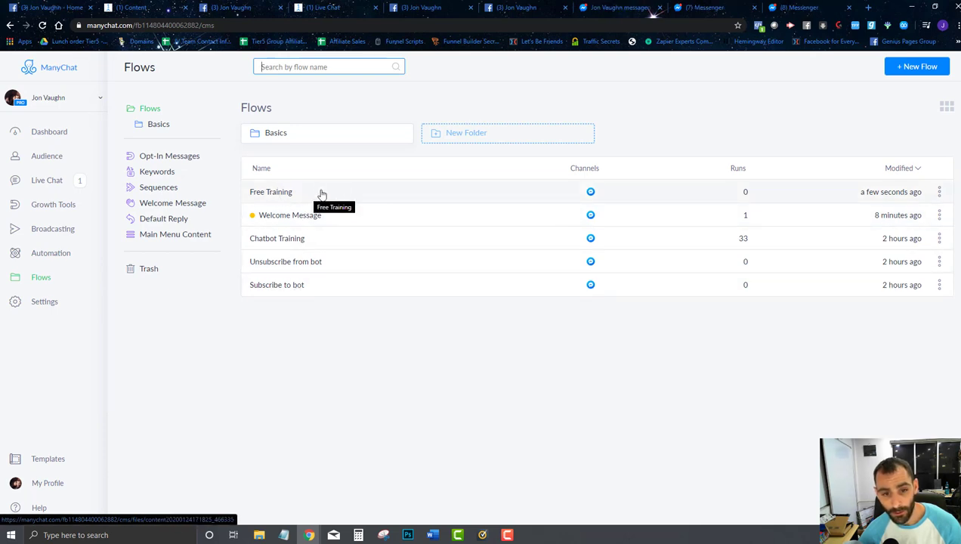
Open the Free Training flow in the editor to check it, then return to Flows.
click(456, 141)
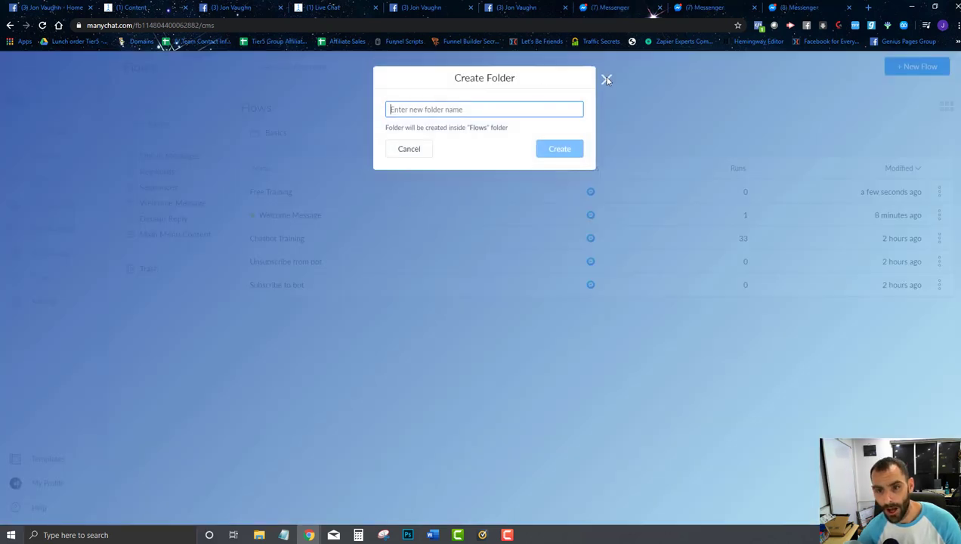
click(605, 79)
click(281, 199)
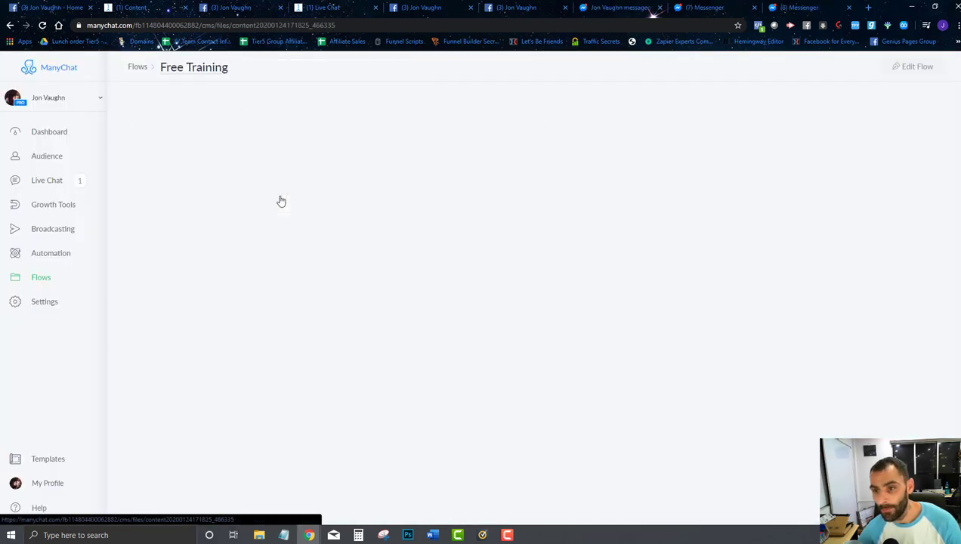
click(215, 71)
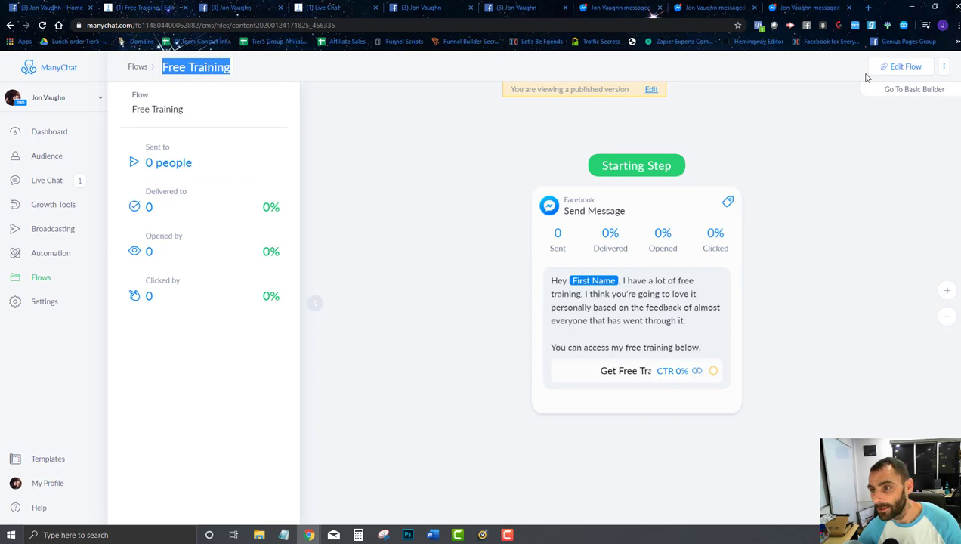
click(901, 66)
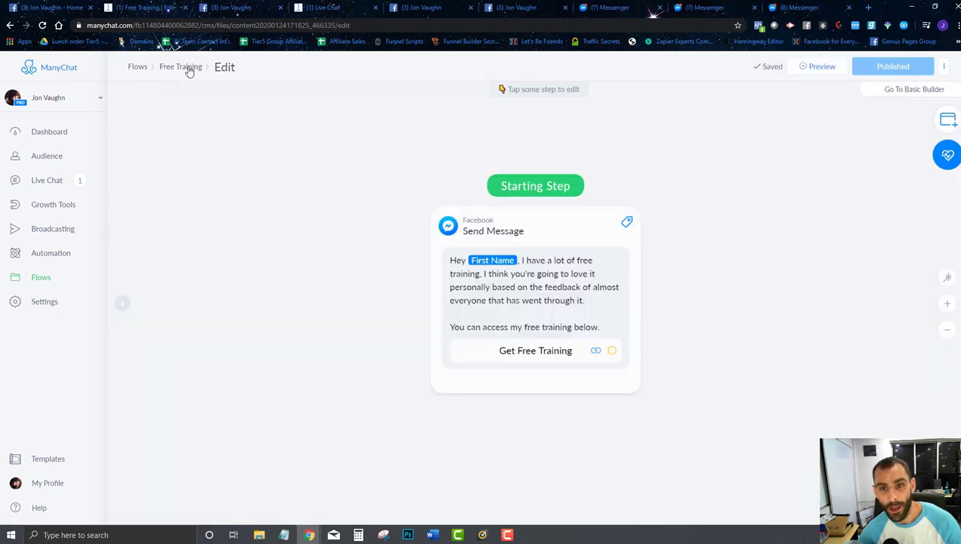
click(187, 68)
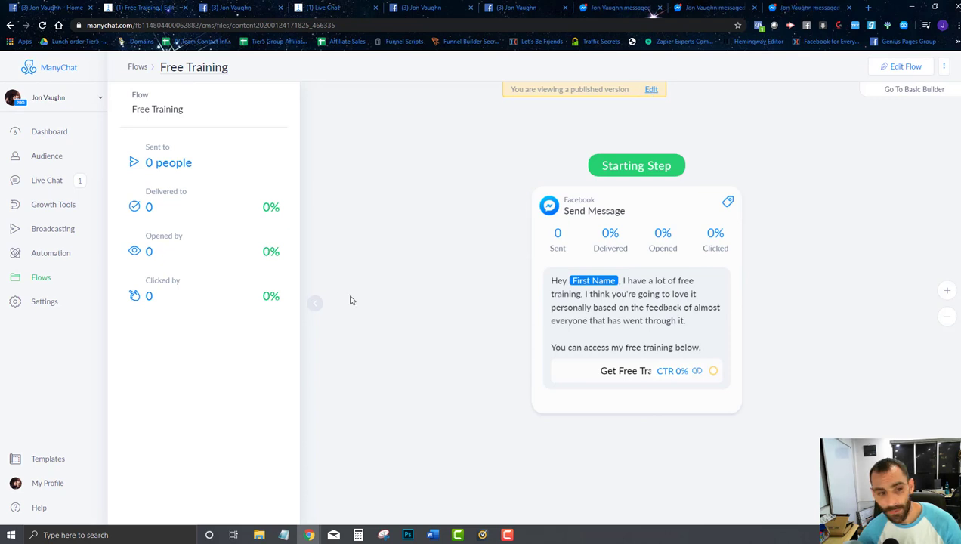
click(40, 273)
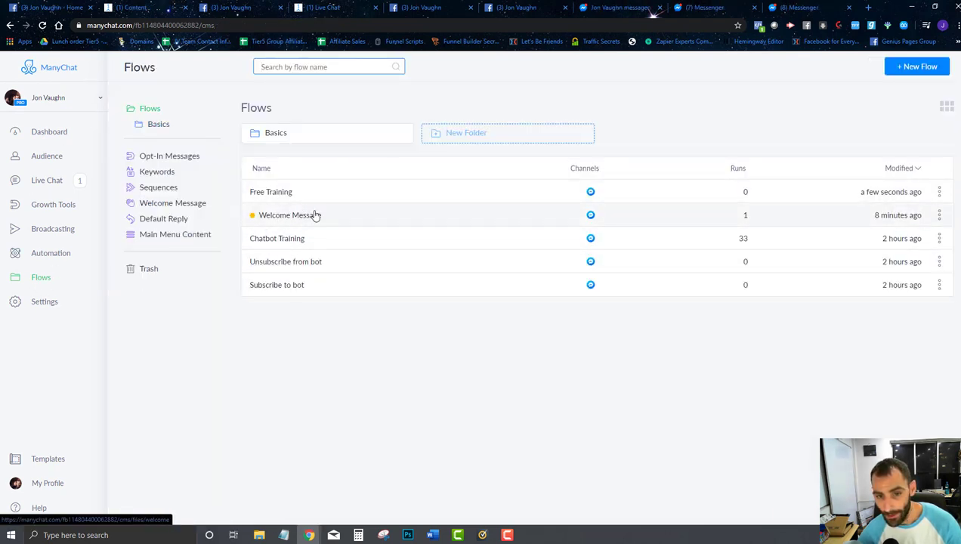
Publish the Welcome Message flow and return to the Main Menu automation settings.
click(318, 217)
click(876, 66)
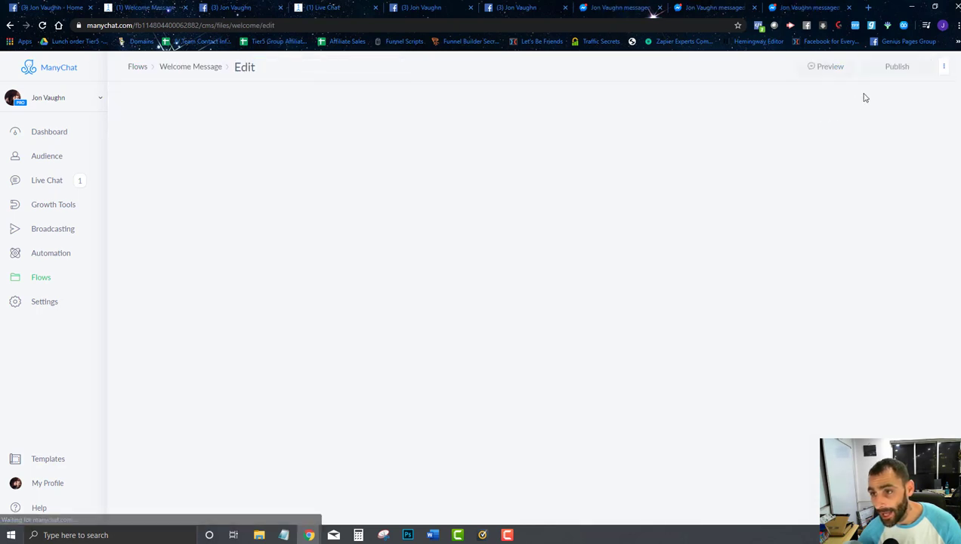
click(898, 66)
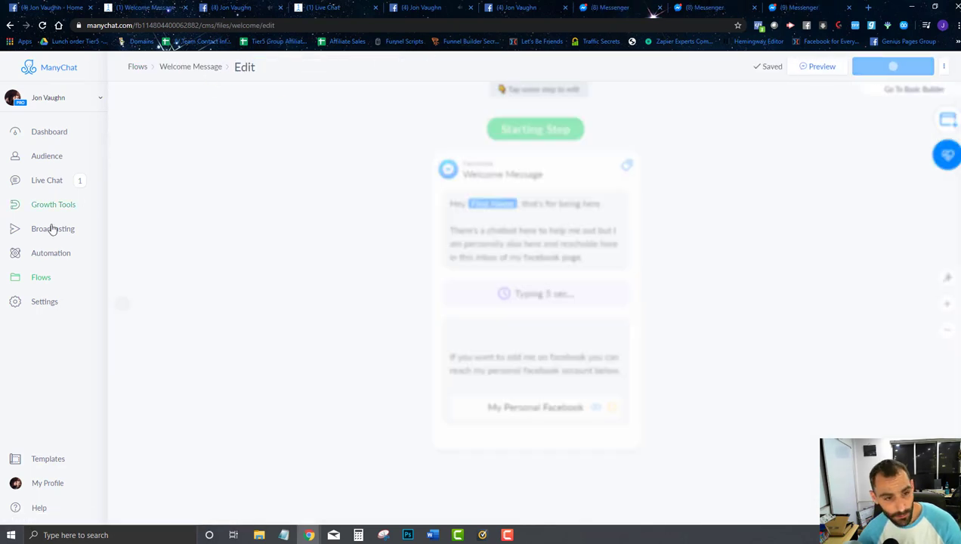
click(41, 277)
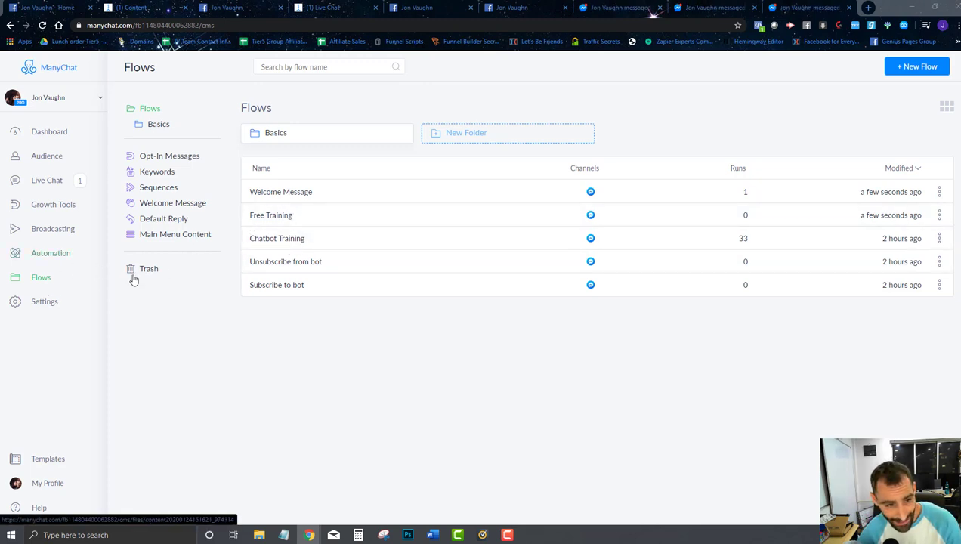
click(51, 253)
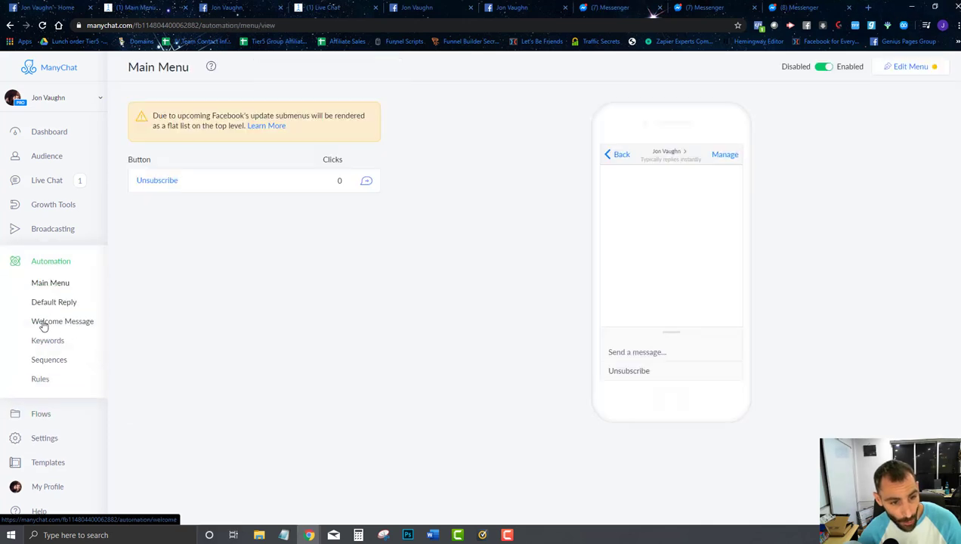
Verify the live Main Menu now holds the single Free Training item.
click(52, 286)
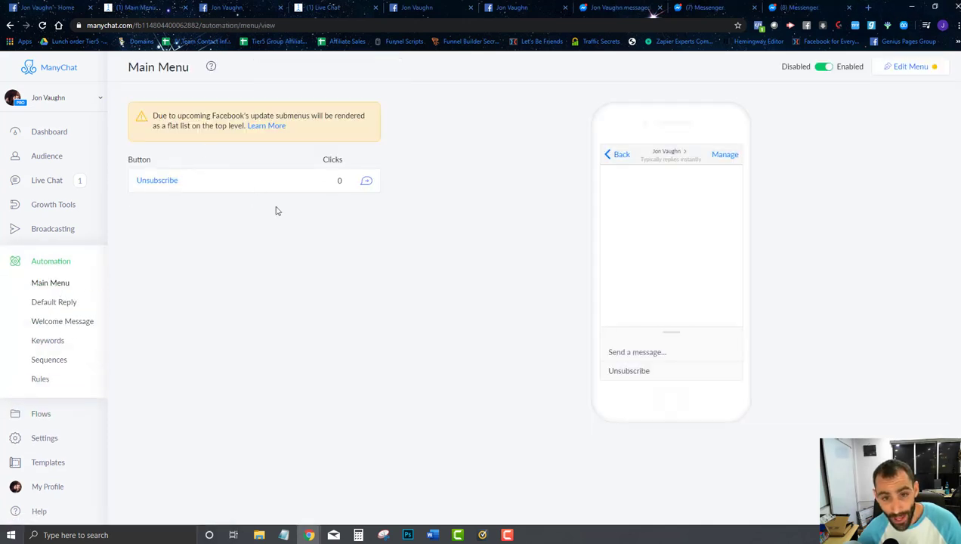
click(902, 68)
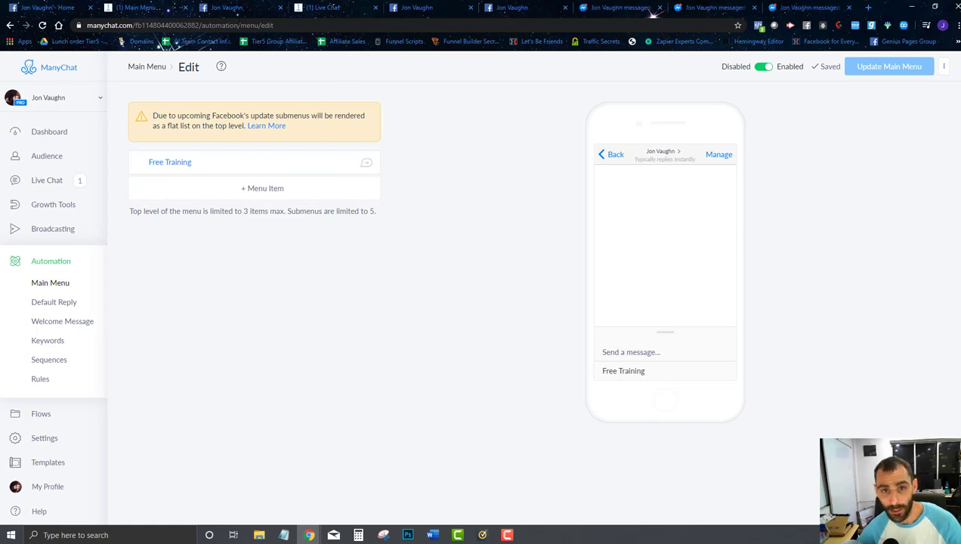
click(219, 7)
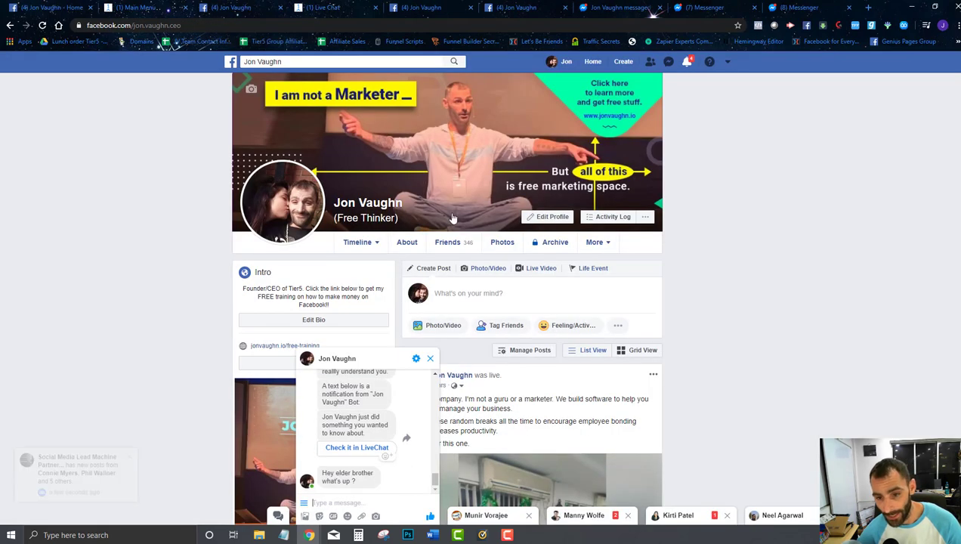
In Messenger, pick Free Training from the page chat's menu.
click(42, 26)
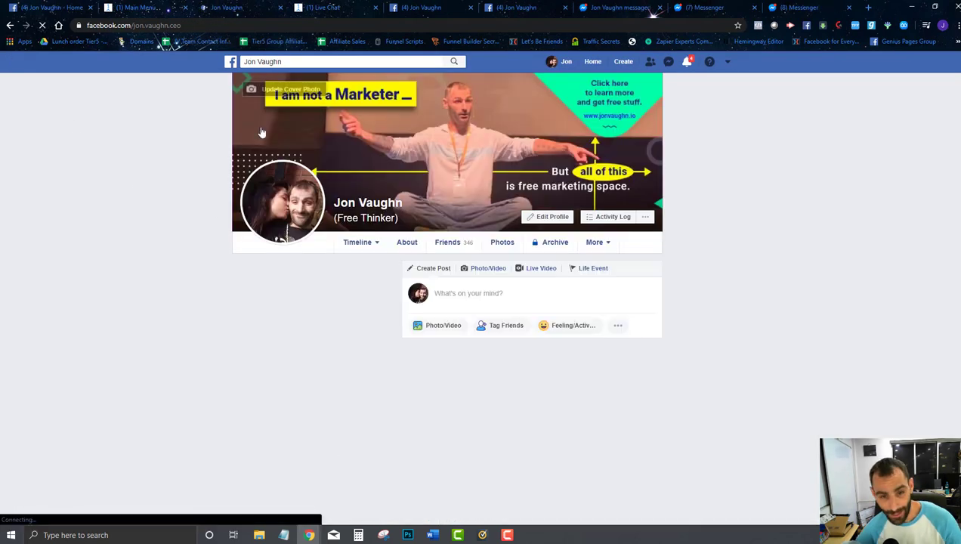
click(669, 63)
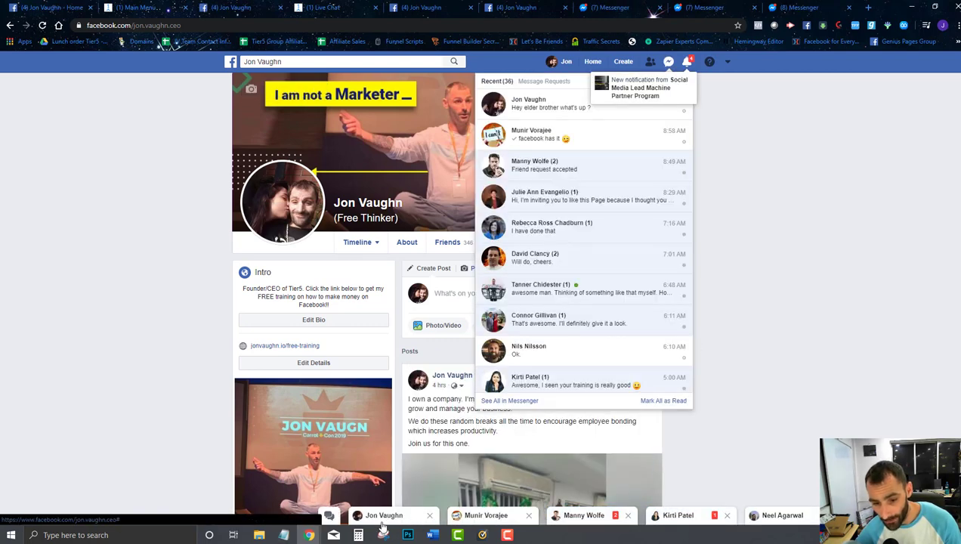
click(384, 520)
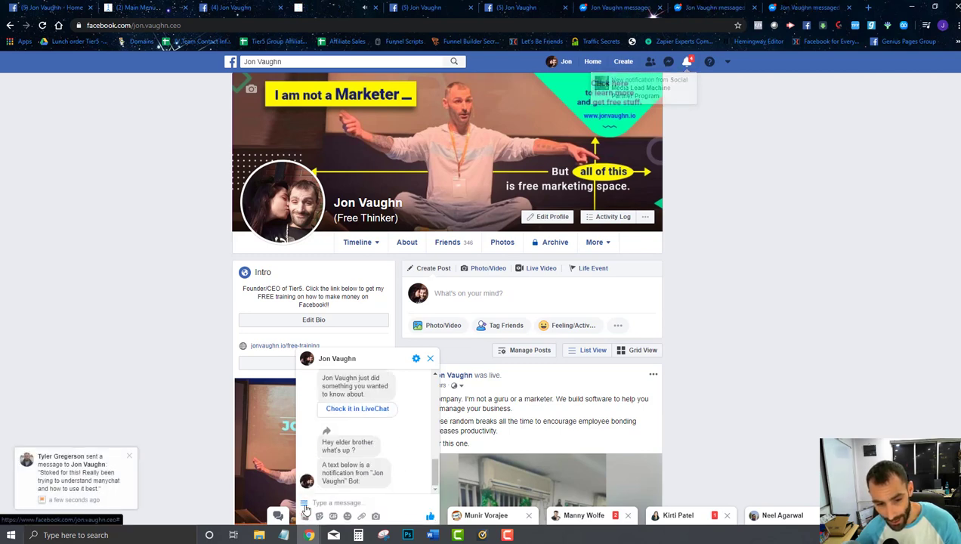
click(303, 503)
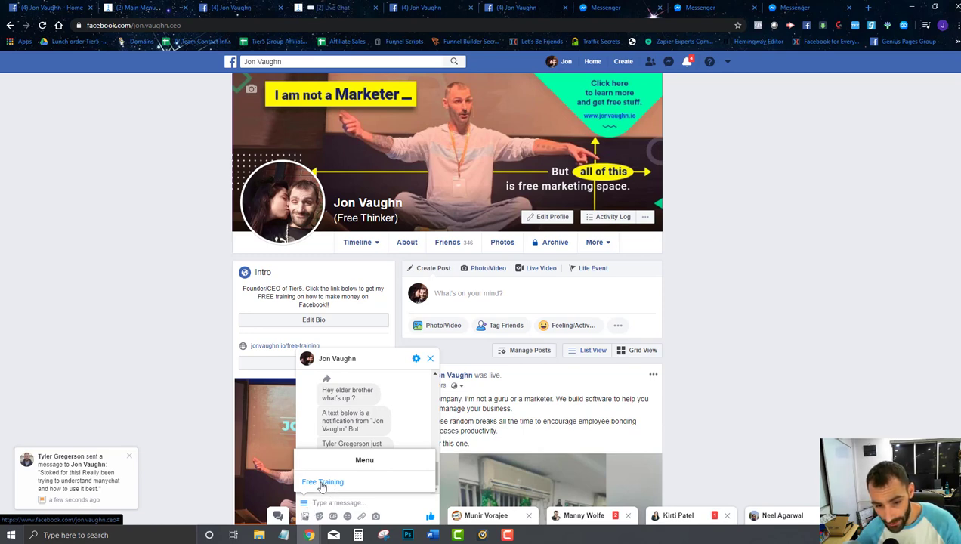
click(333, 482)
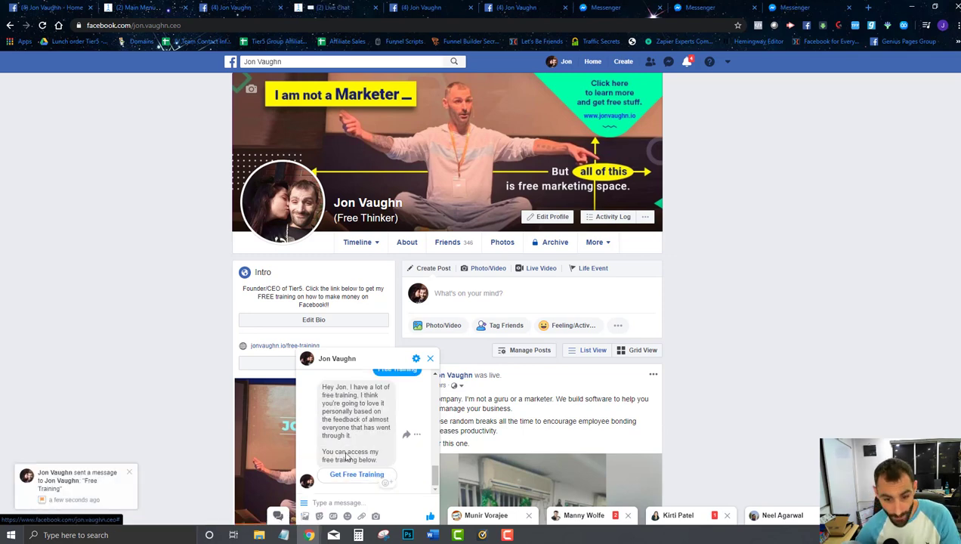
Highlight the bot's personalized free training reply above its Get Free Training button.
drag(381, 463, 318, 388)
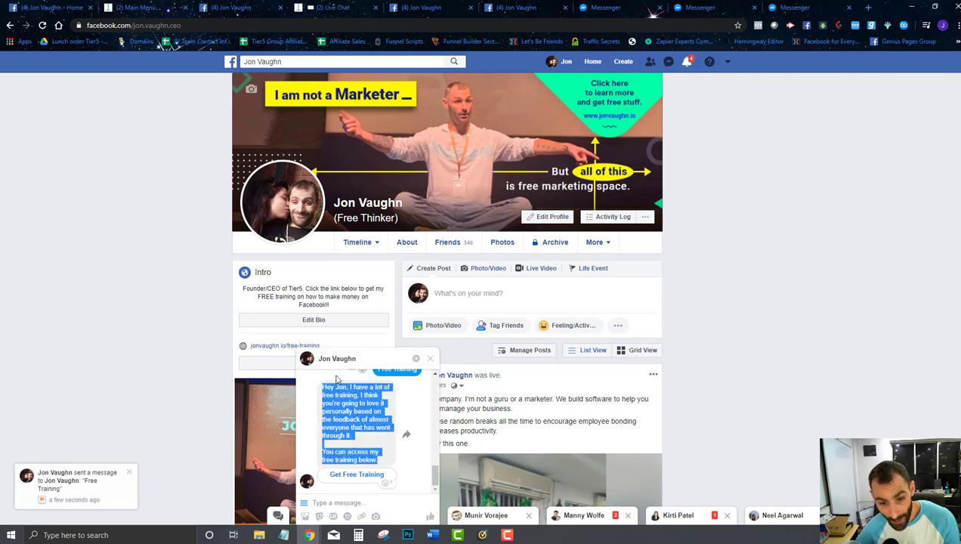
scroll(365, 426, up, 3)
scroll(365, 425, down, 3)
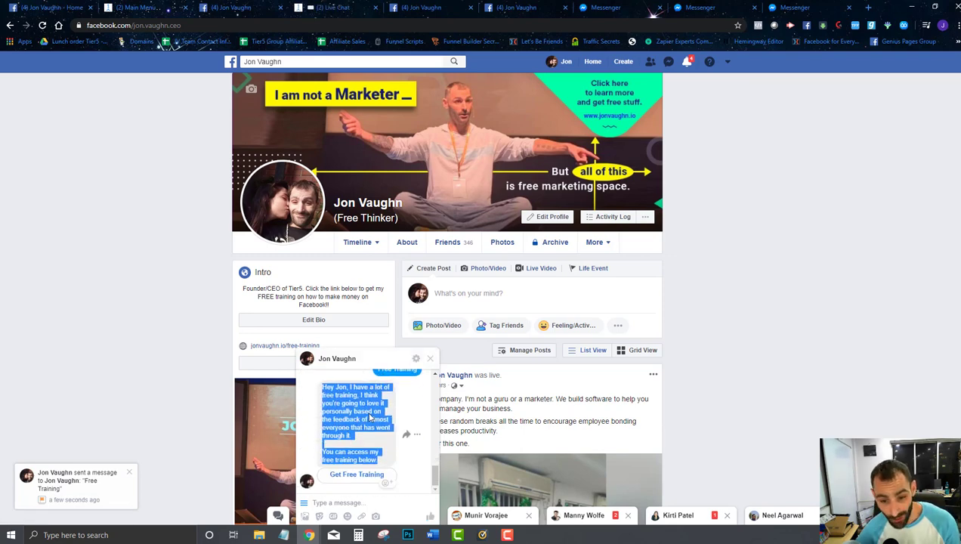
click(369, 433)
drag(379, 452, 342, 402)
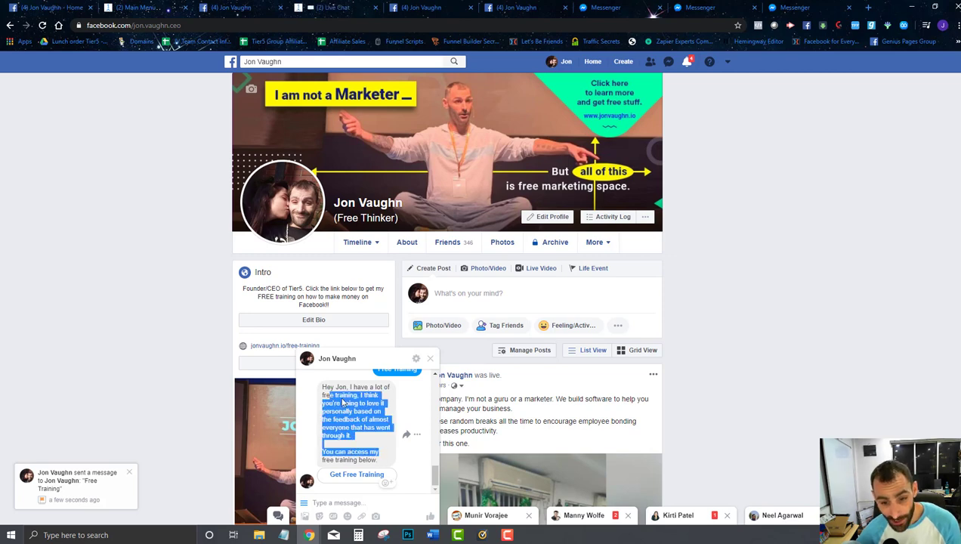
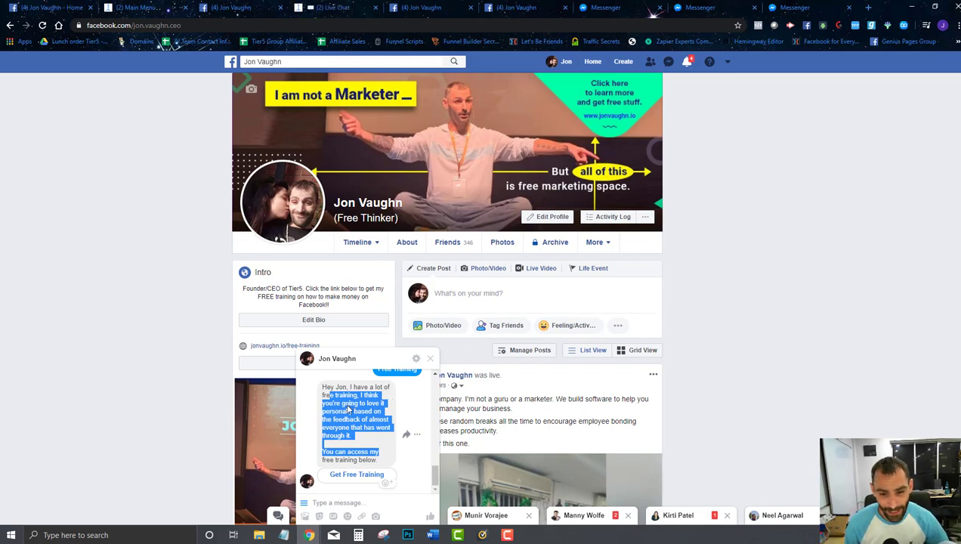
Scroll through the existing Messenger chat with the page in Facebook.
scroll(443, 228, down, 8)
scroll(443, 228, down, 2)
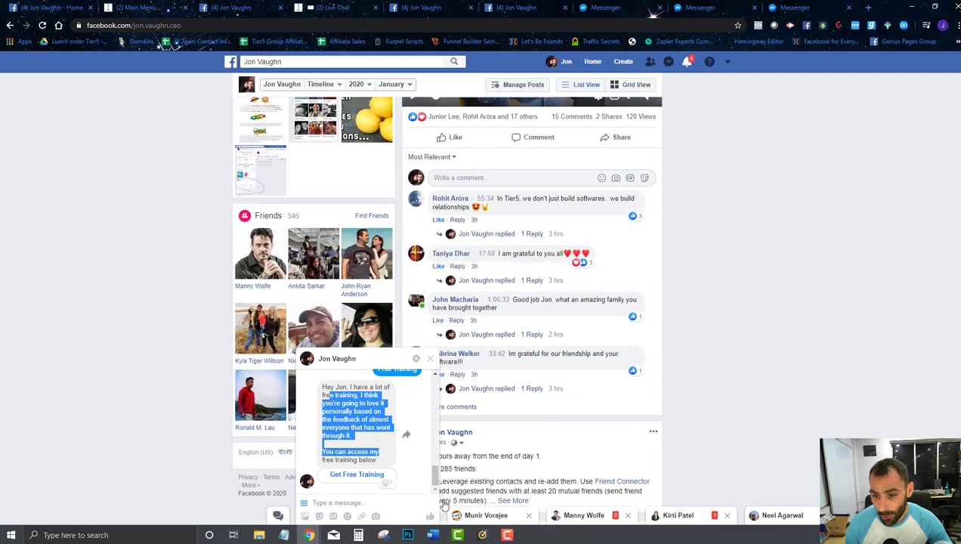
click(330, 432)
scroll(355, 430, up, 1)
scroll(612, 246, down, 4)
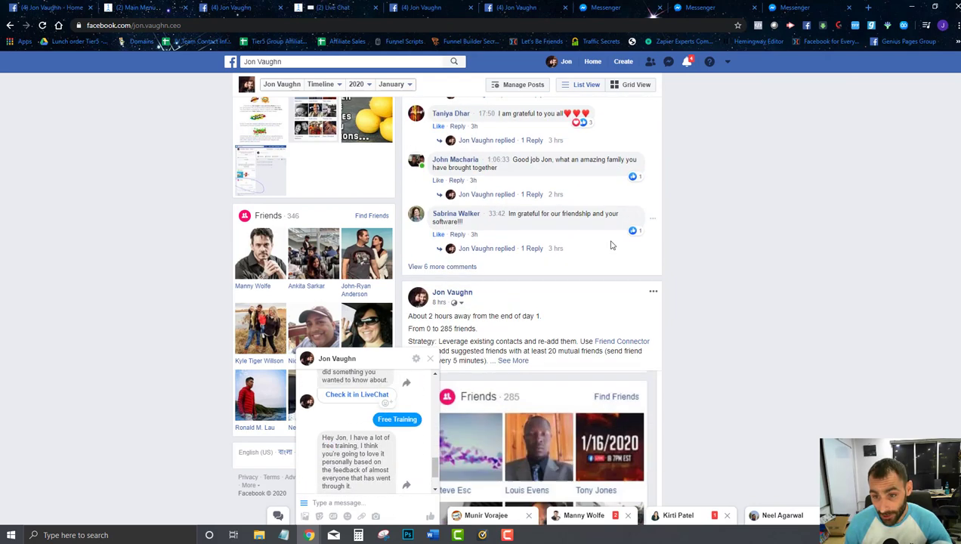
scroll(612, 251, down, 3)
scroll(394, 408, up, 3)
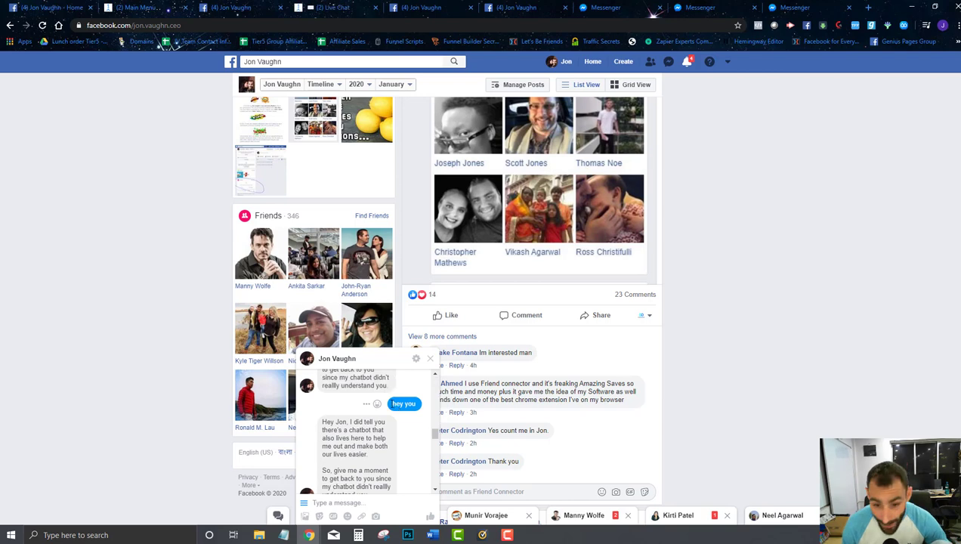
scroll(378, 412, down, 5)
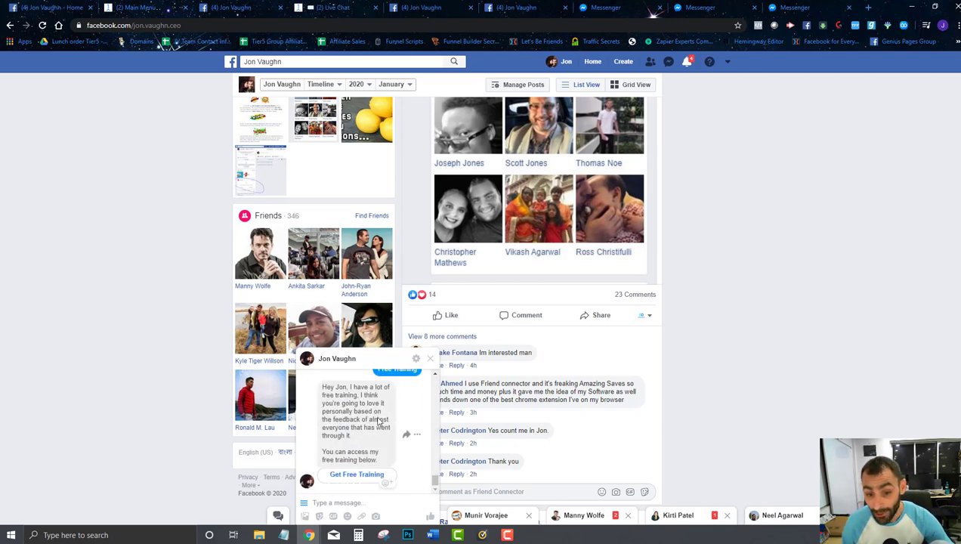
scroll(627, 323, down, 1)
scroll(627, 323, down, 5)
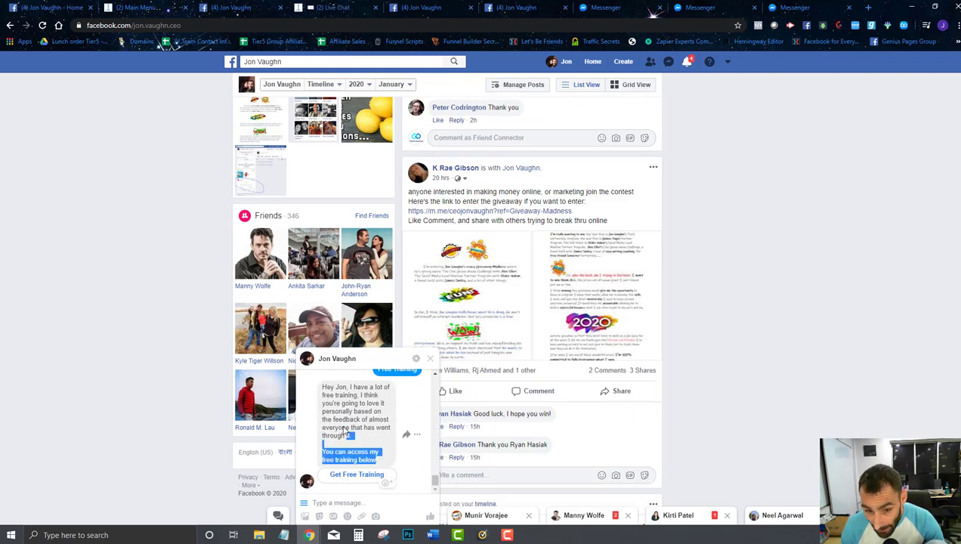
click(349, 390)
scroll(573, 366, down, 12)
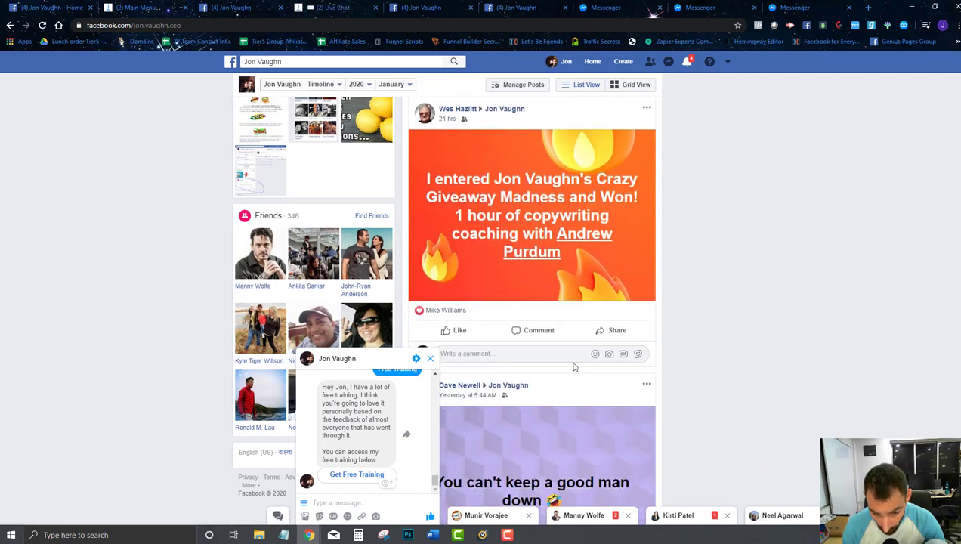
scroll(573, 367, down, 5)
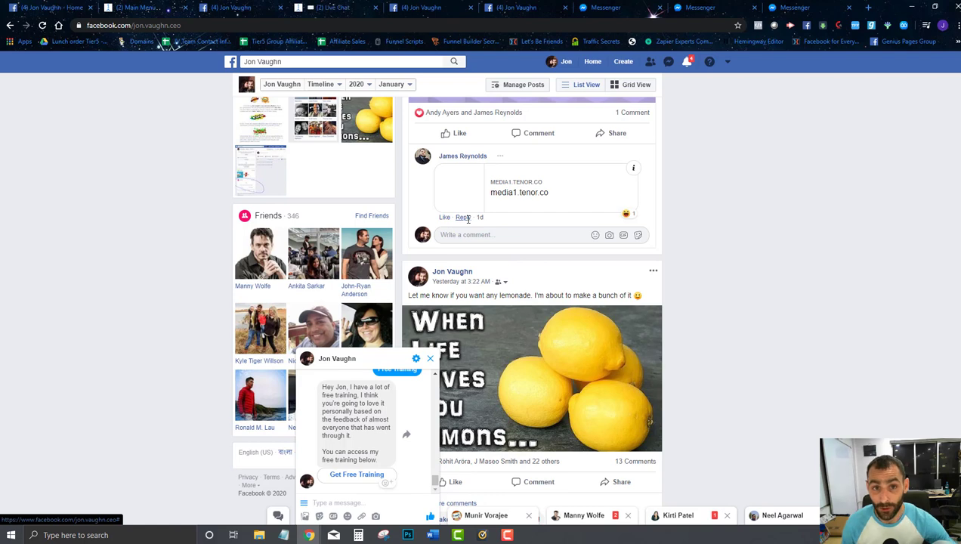
Go to ManyChat's Bot Settings and place the cursor in the blank Greeting Text field.
click(136, 8)
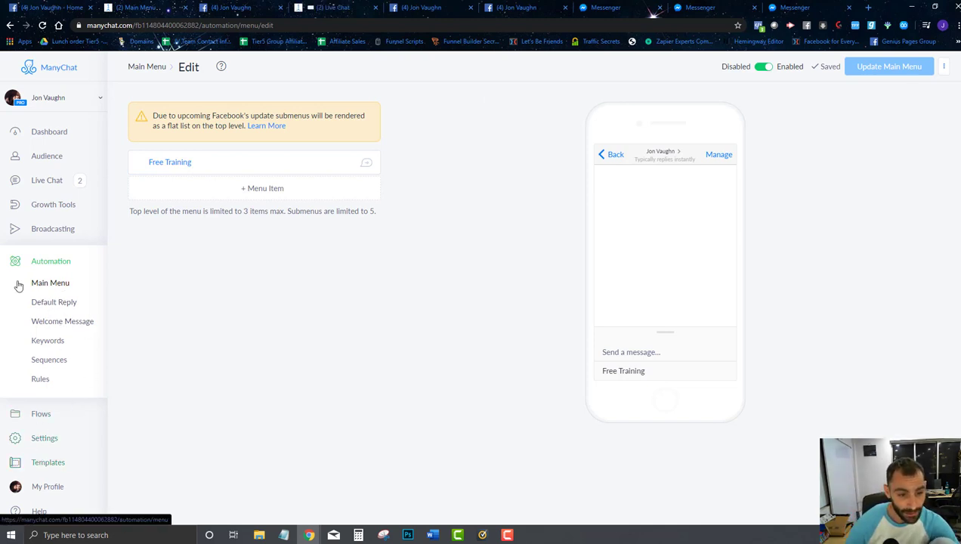
click(44, 445)
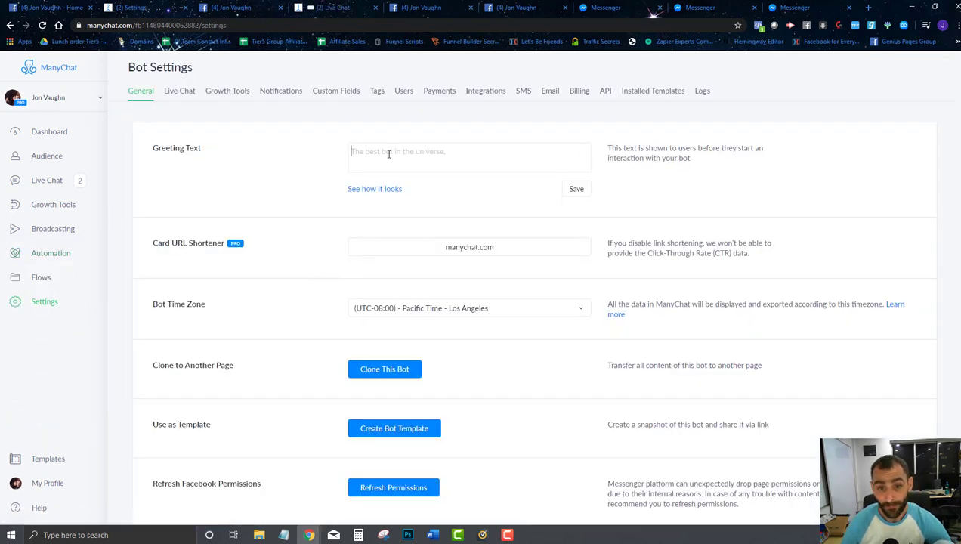
click(393, 156)
Delete the old conversation with the page in Facebook.
key(ctrl+Tab)
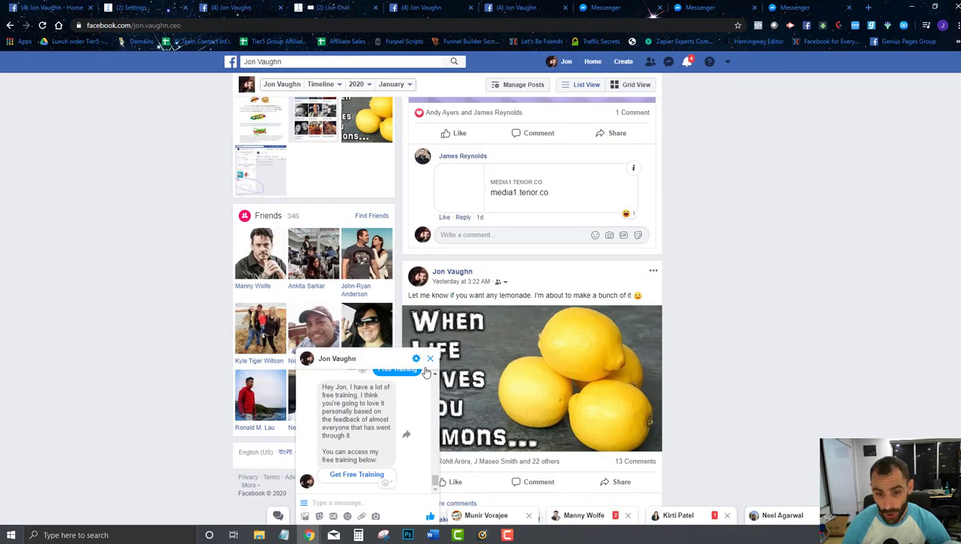
click(415, 358)
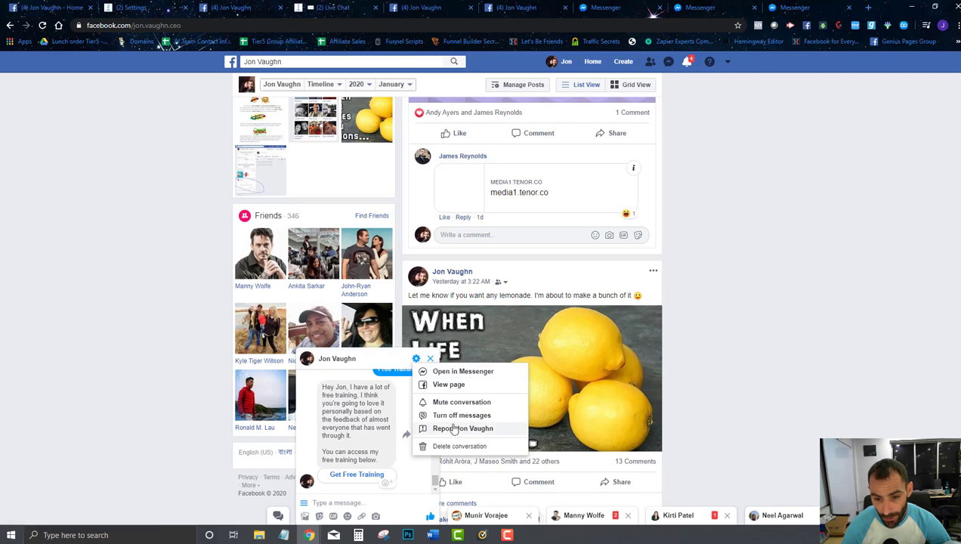
click(434, 451)
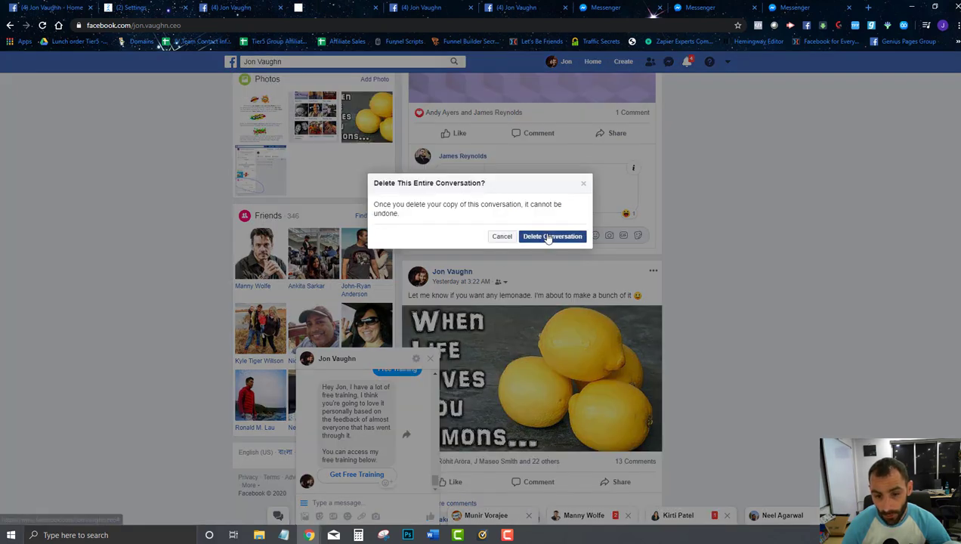
click(549, 236)
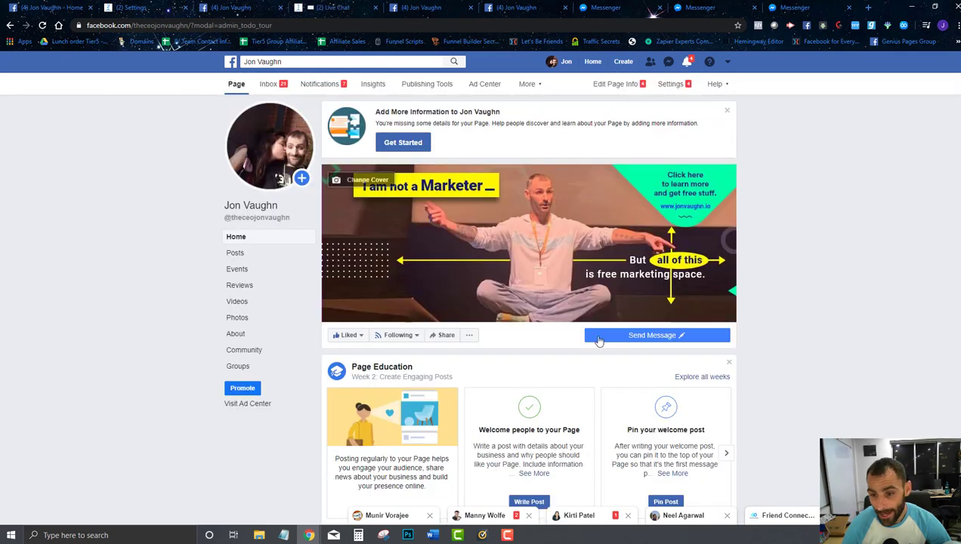
Start a new test chat with the page and copy its default Get Started greeting.
mouse_move(609, 339)
click(604, 357)
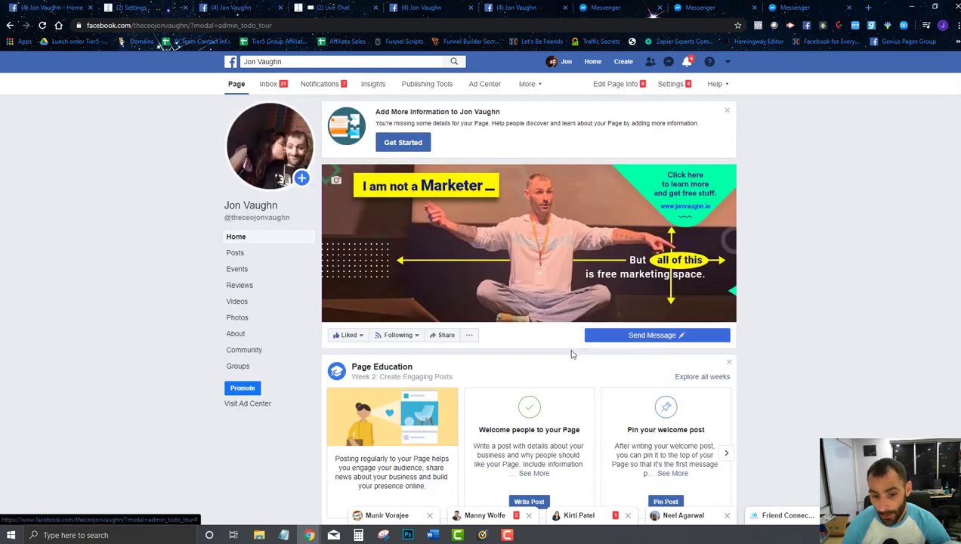
drag(398, 437, 320, 431)
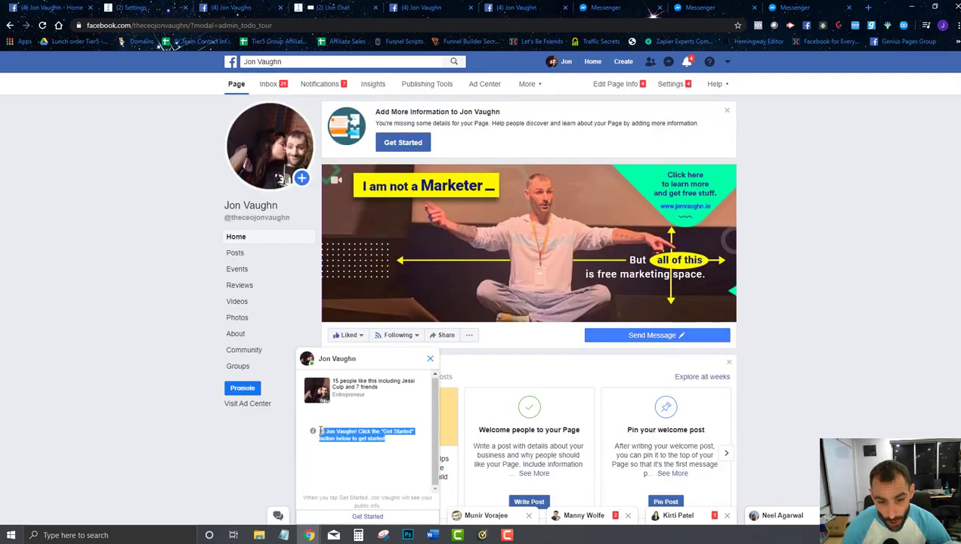
click(392, 440)
drag(392, 439, 317, 434)
key(ctrl+c)
click(130, 7)
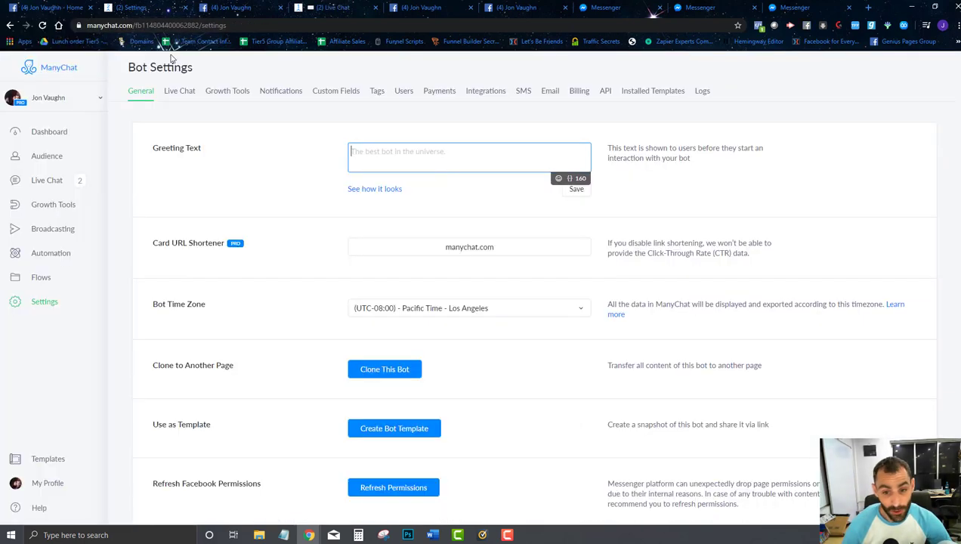
Paste the default greeting into Greeting Text and replace the page name with the First Name variable.
key(ctrl+v)
drag(417, 151, 375, 151)
text({{)
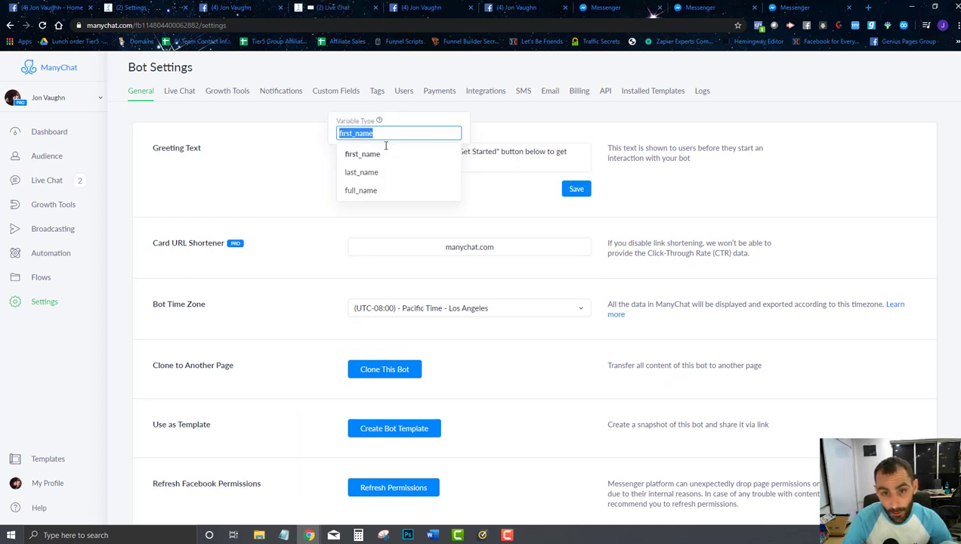
key(Return)
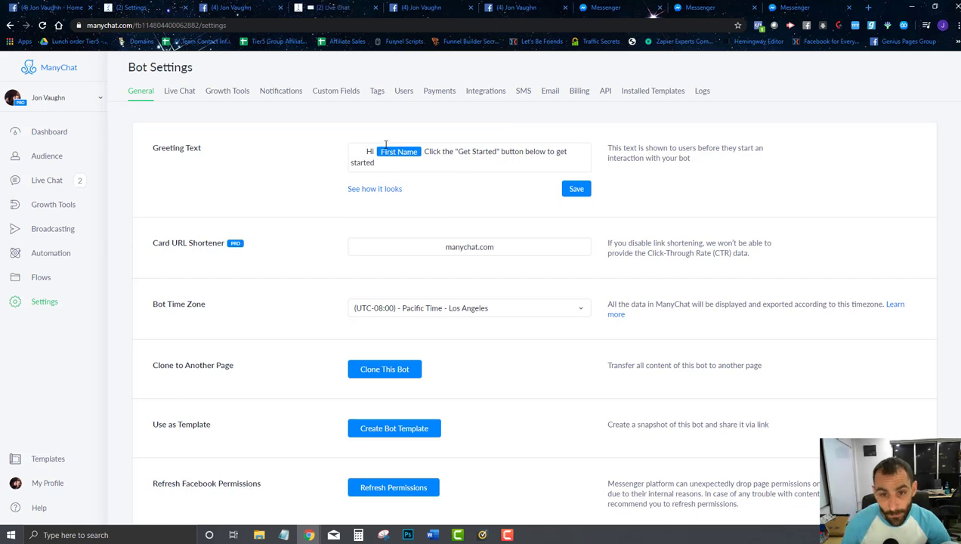
Add a bio naming the owner Founder of Tier5 with over 50 full-time employees, before the Get Started line.
click(380, 160)
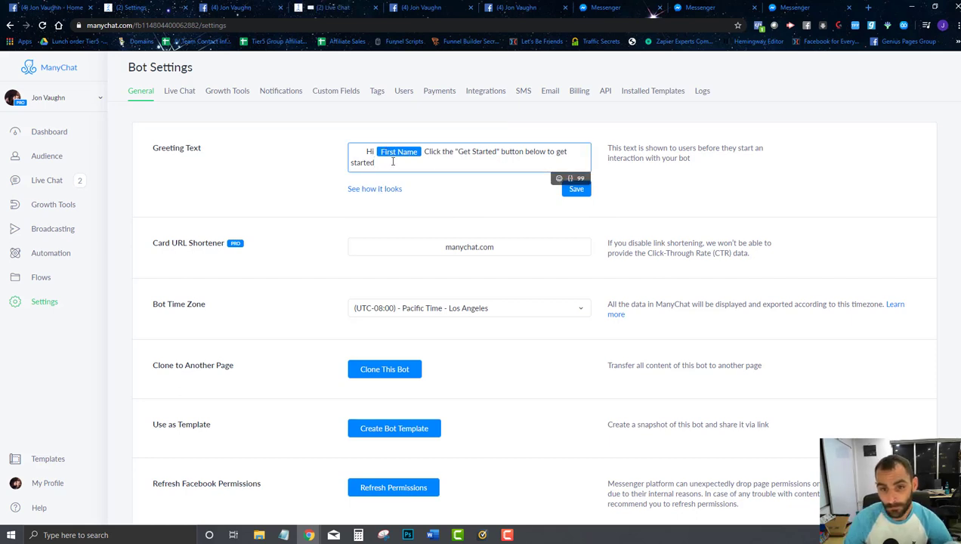
drag(392, 161, 424, 150)
key(ctrl+c)
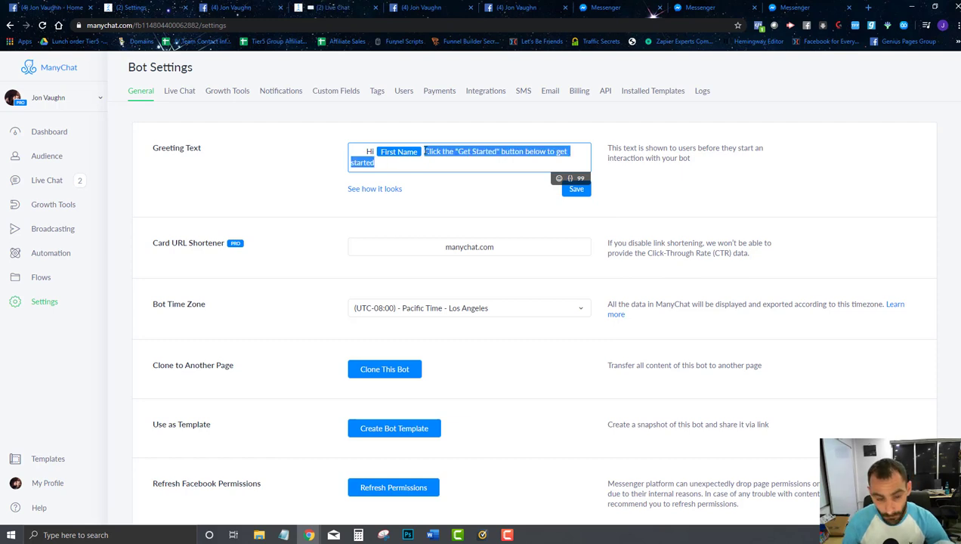
key(BackSpace)
text(Jon)
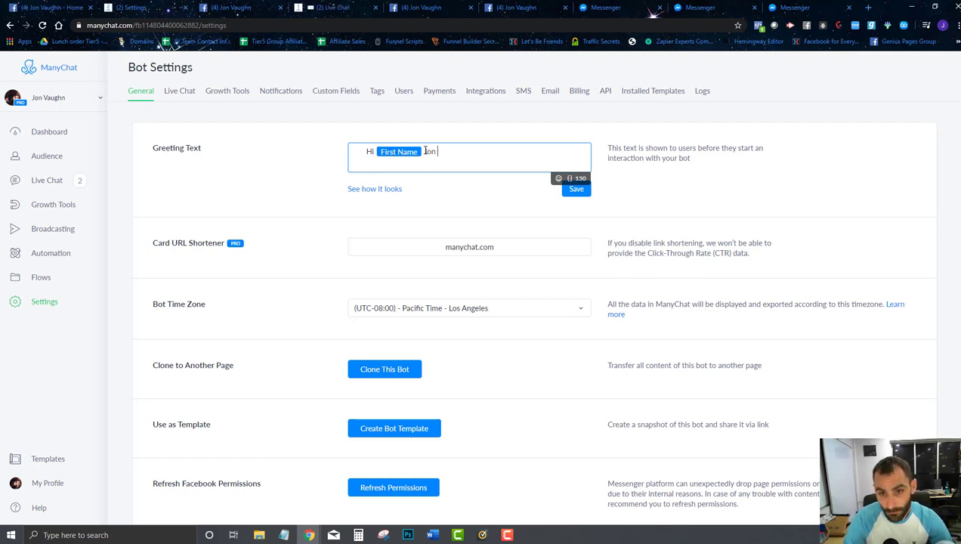
text( Vaughn is an)
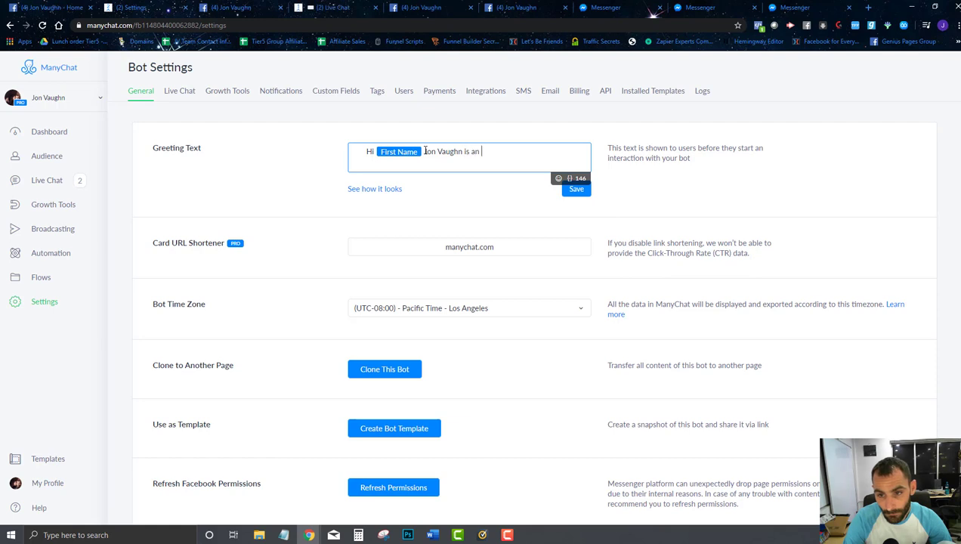
text( Entre)
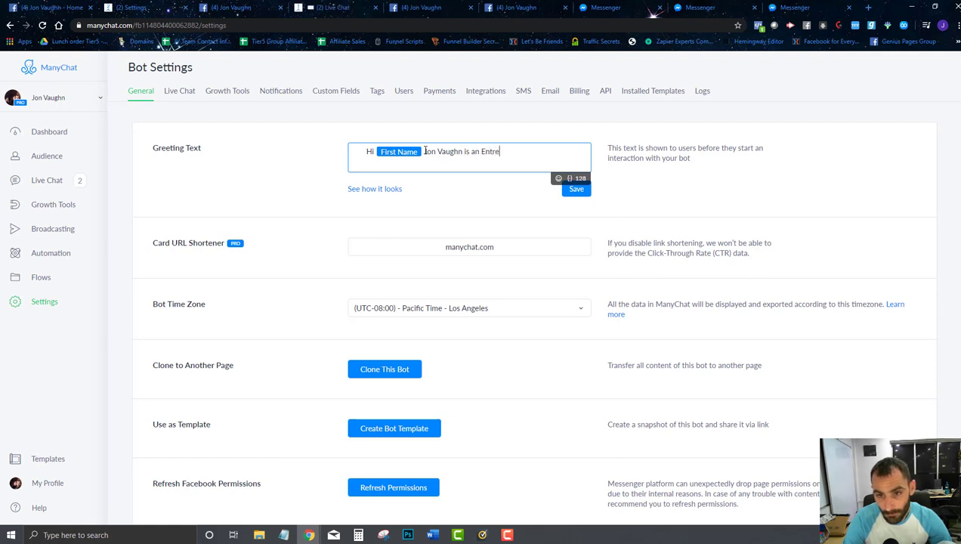
text(prenue)
text(r and Founder of Tier)
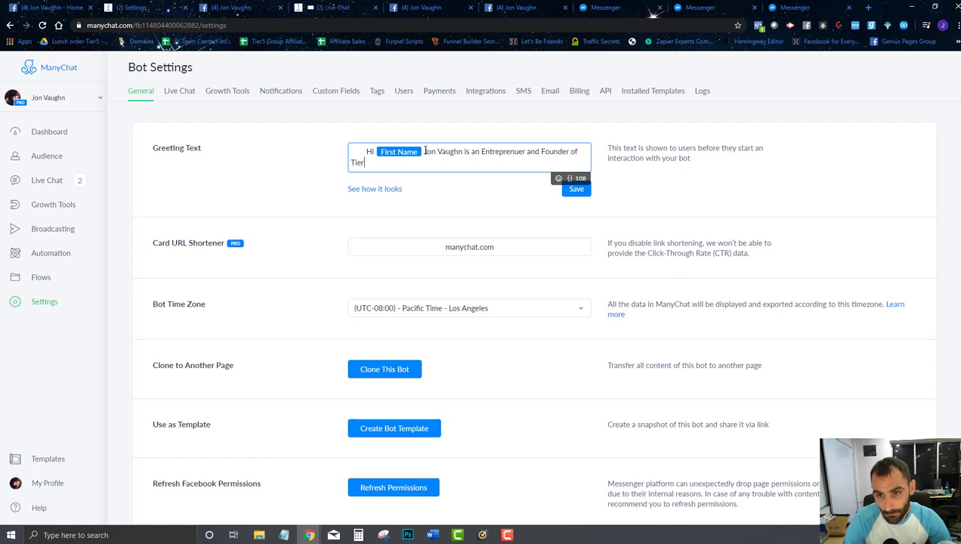
text(5.)
key(ctrl+v)
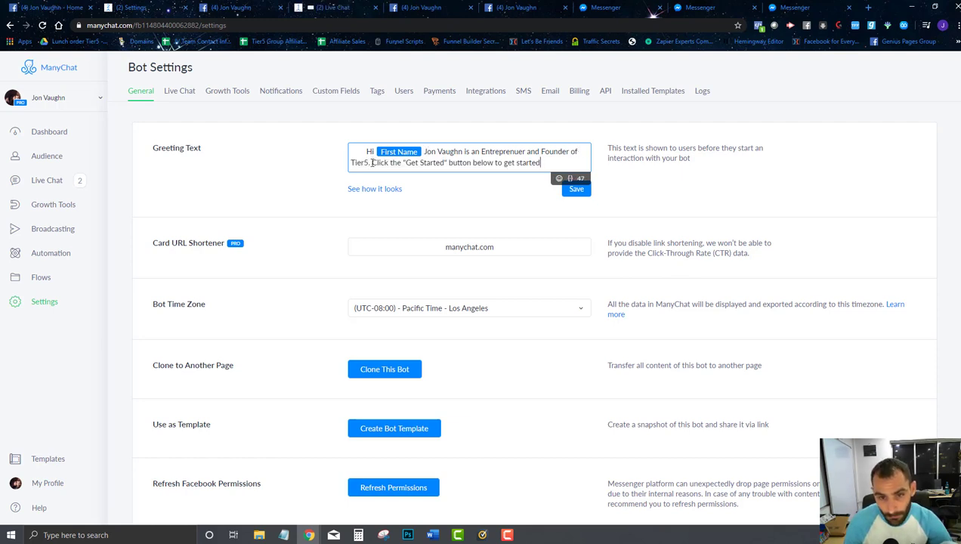
text(Tier5 now )
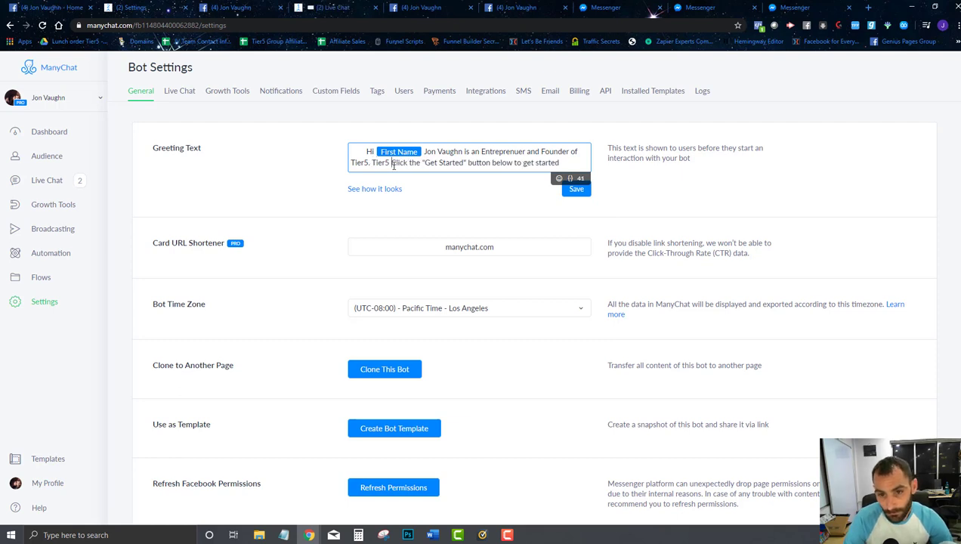
text(has over )
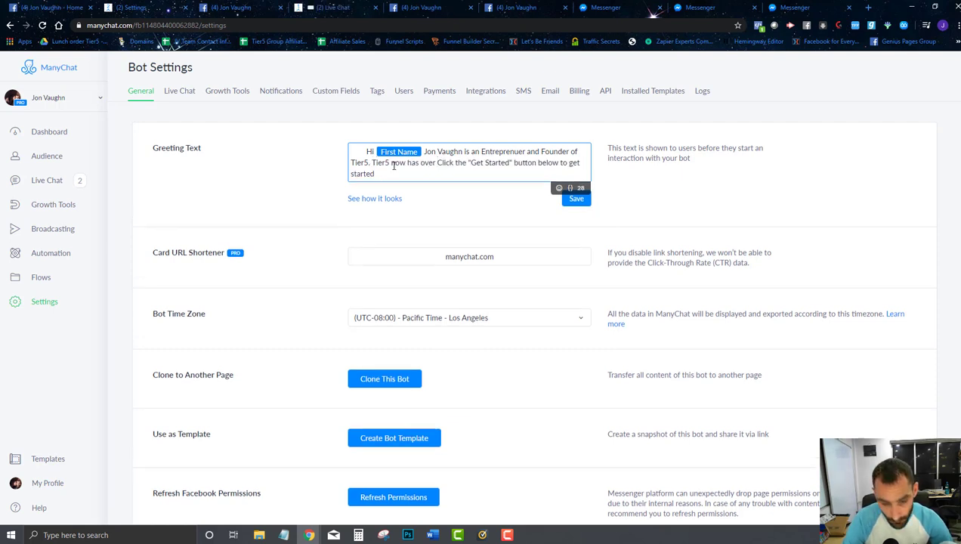
text(50 full time emp)
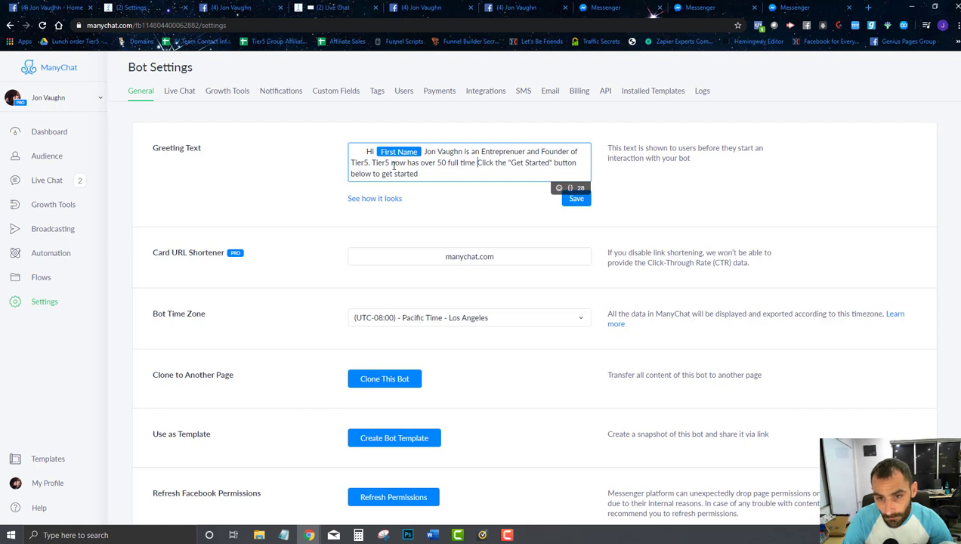
text(loyees.)
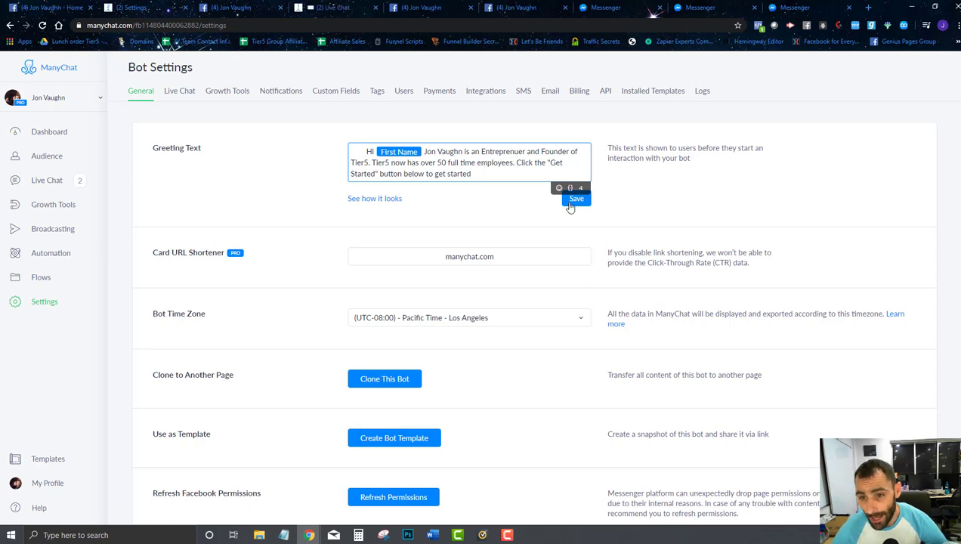
Preview the greeting as it appears above the Get Started button, then close the preview.
click(374, 199)
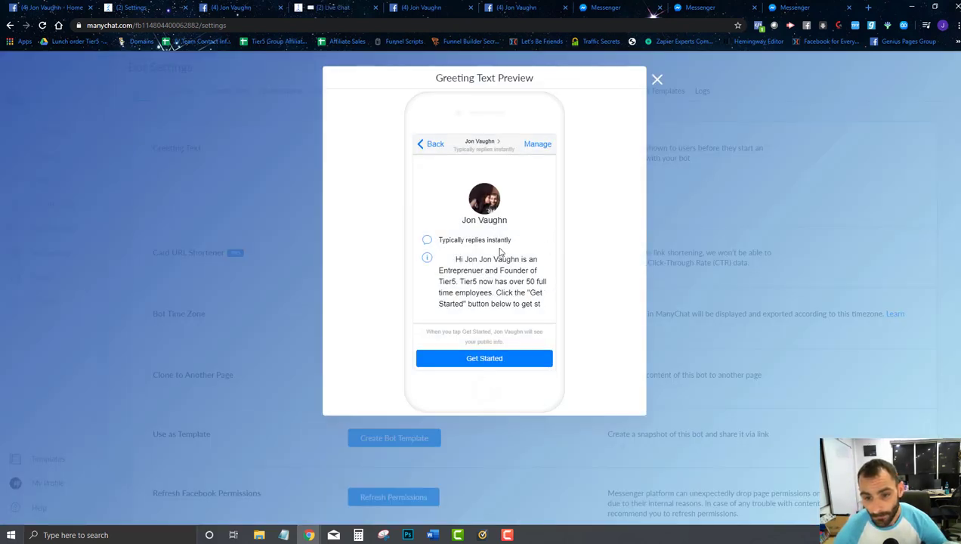
click(655, 79)
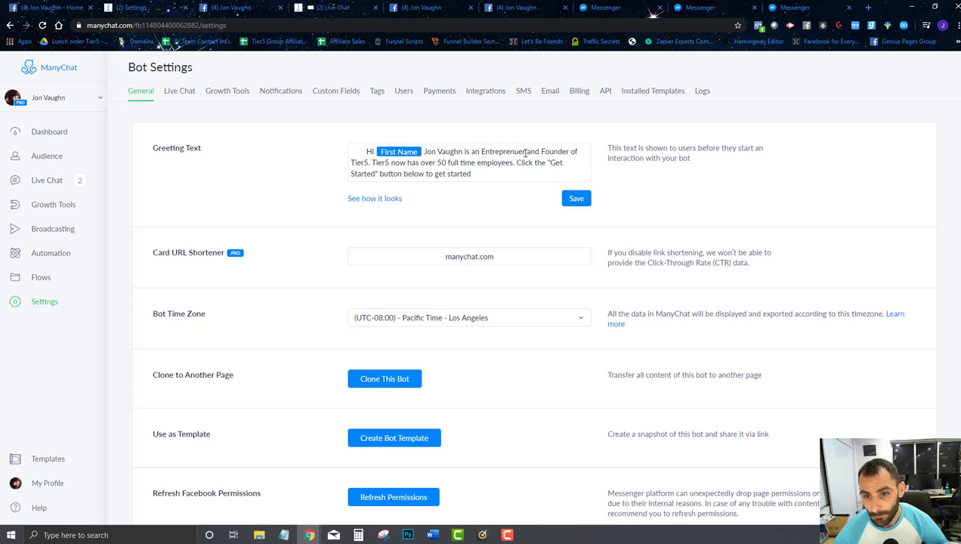
Reword the bio so the owner is 'the Founder of the software company Tier5'.
drag(540, 153, 473, 154)
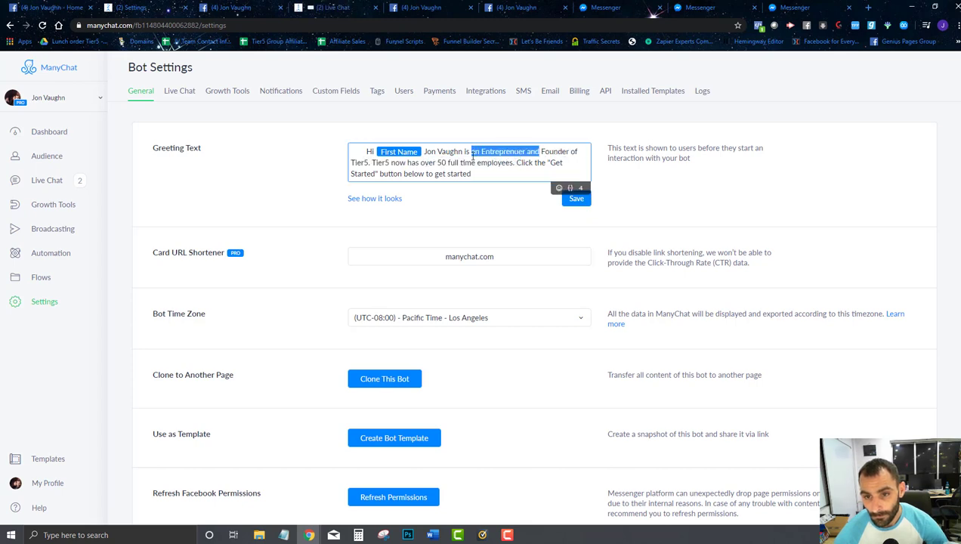
key(BackSpace)
text(the Founder of )
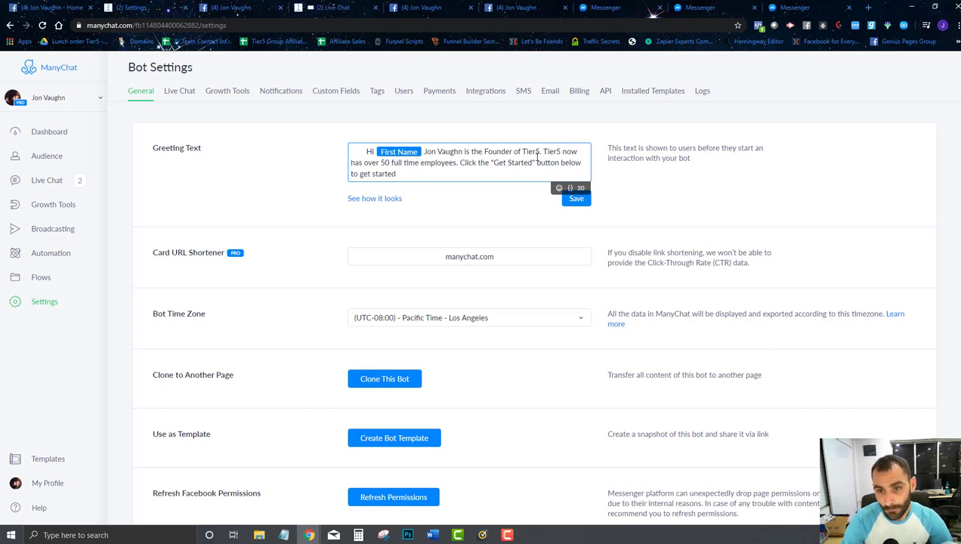
text(the software )
text(development)
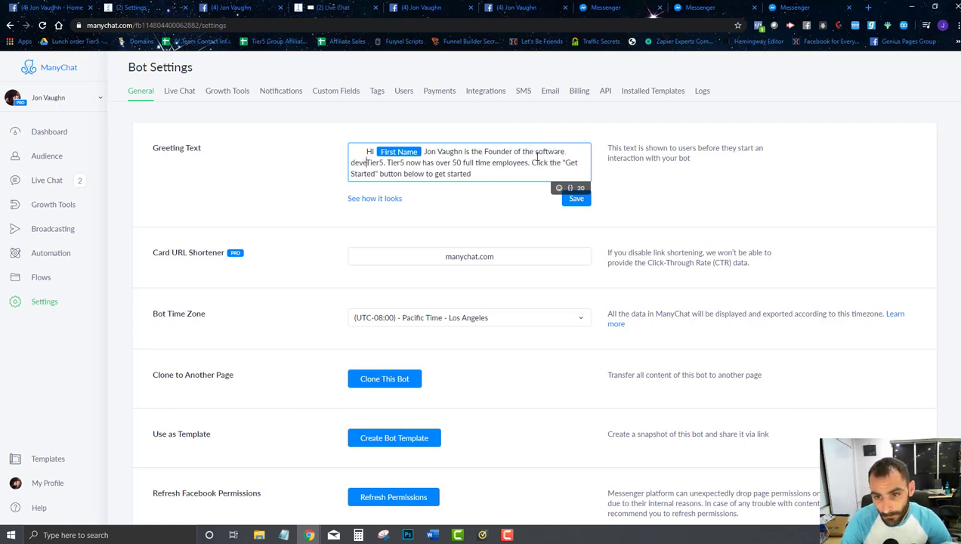
key(BackSpace)
key(BackSpace)
key(BackSpace)
key(BackSpace)
key(BackSpace)
key(BackSpace)
key(BackSpace)
key(BackSpace)
key(BackSpace)
key(BackSpace)
key(BackSpace)
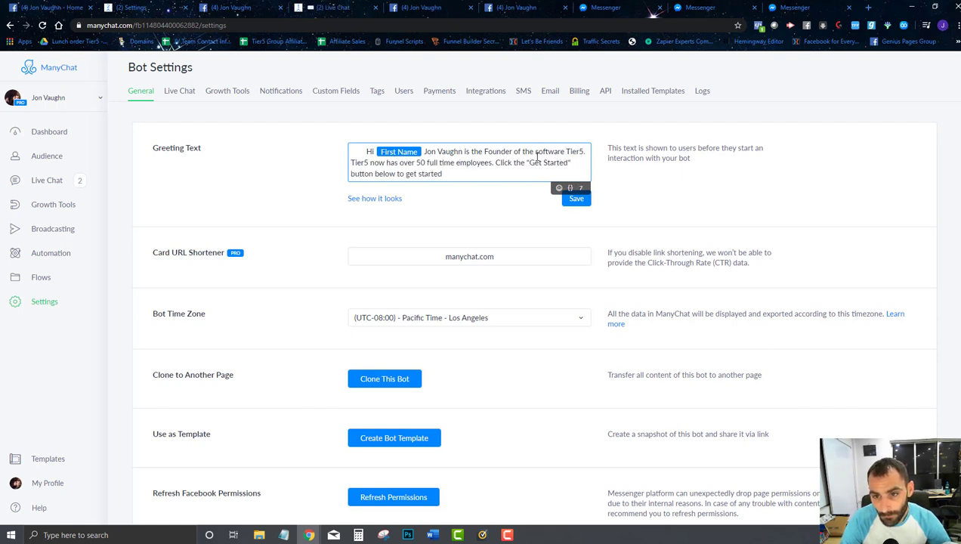
text(company)
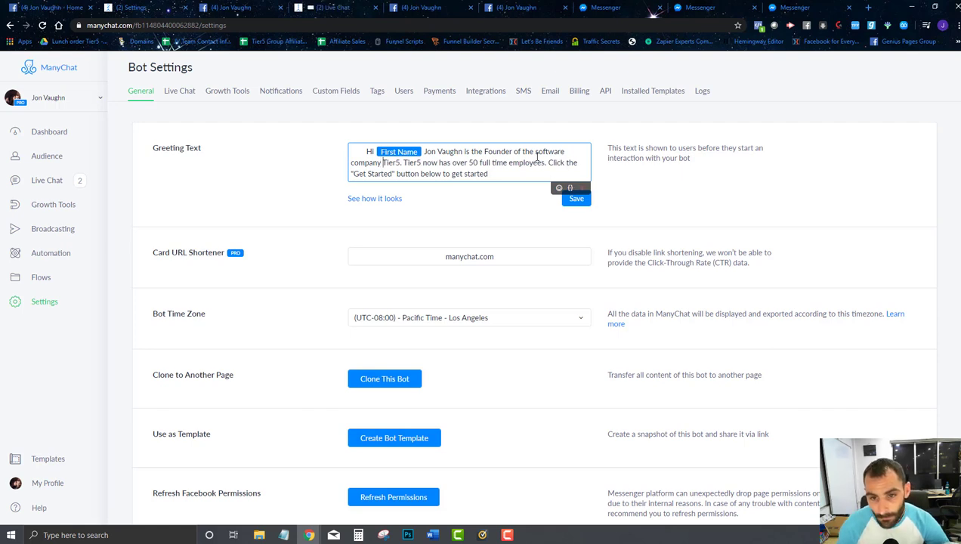
Remove the quotes around Get Started and the word 'now', then try saving the greeting.
click(396, 174)
key(BackSpace)
click(356, 173)
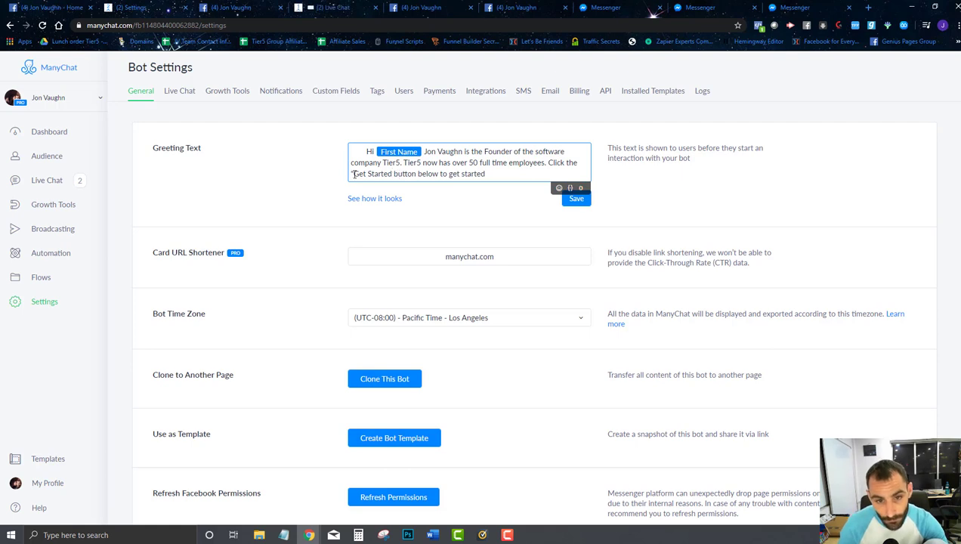
key(BackSpace)
click(484, 200)
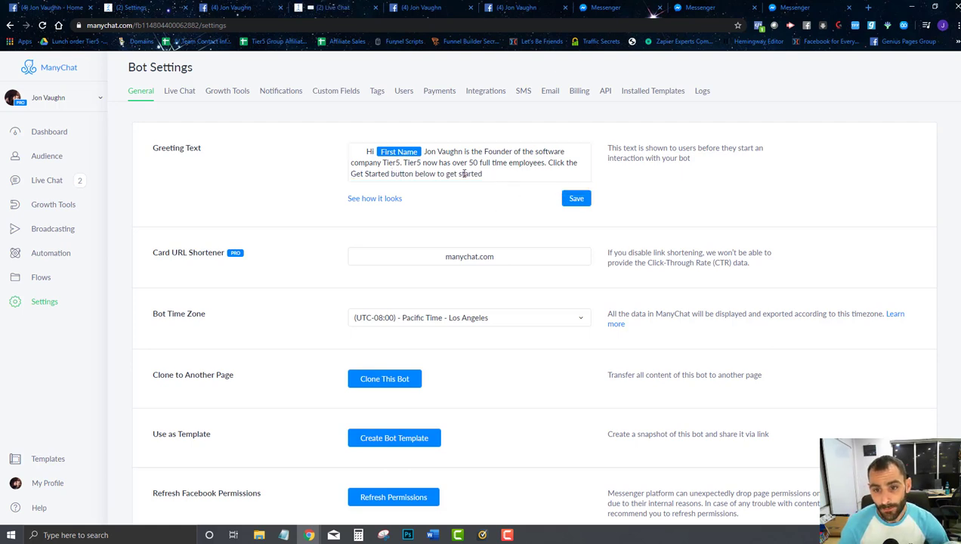
double_click(428, 163)
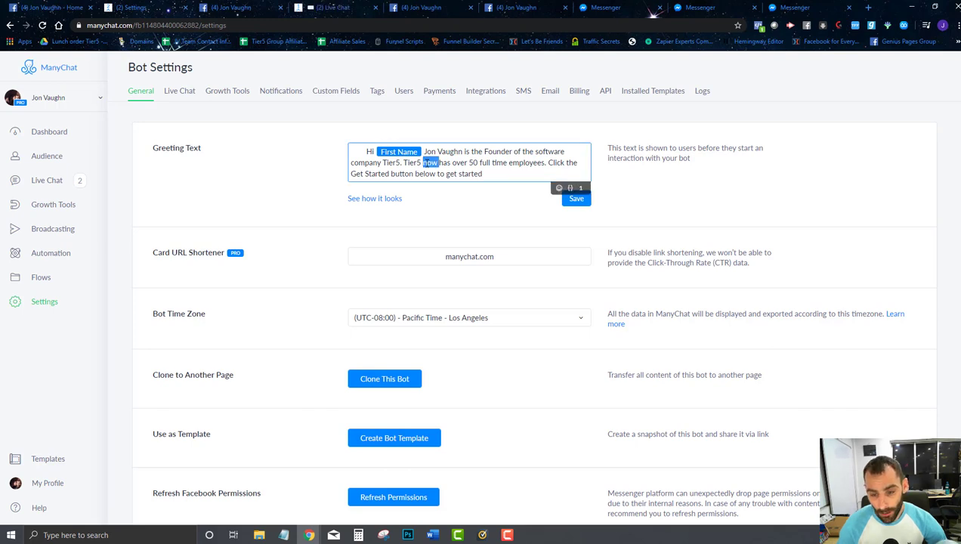
key(BackSpace)
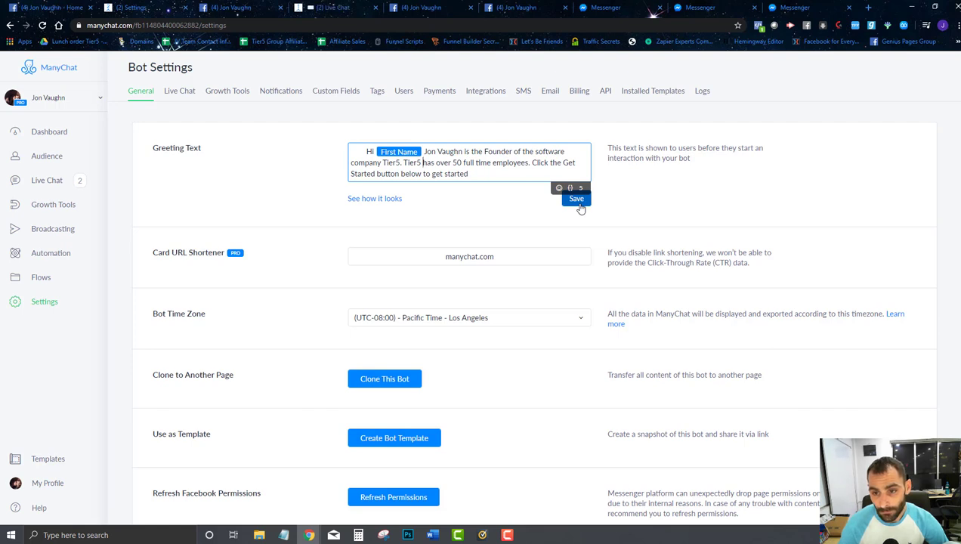
click(576, 201)
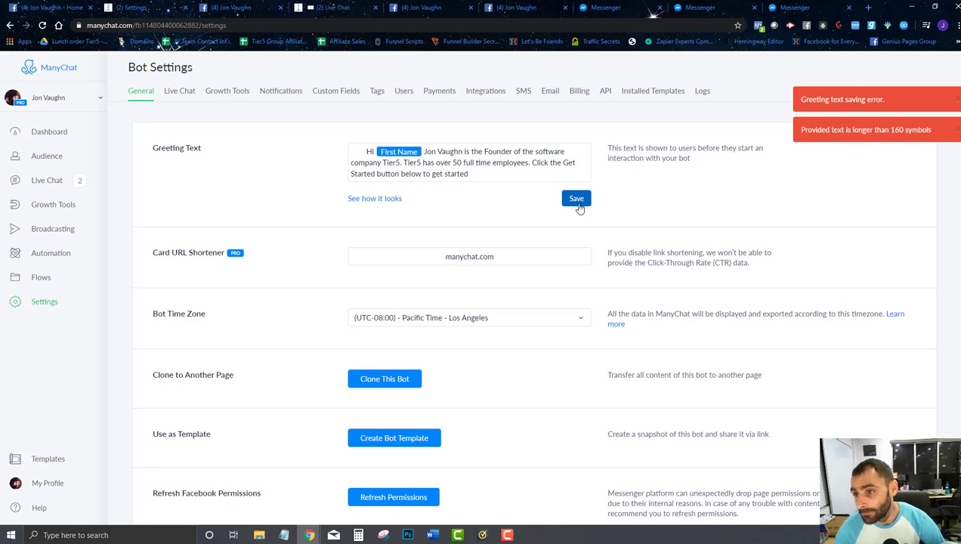
Retry saving the greeting, then cut and re-paste its text to check the length.
click(578, 204)
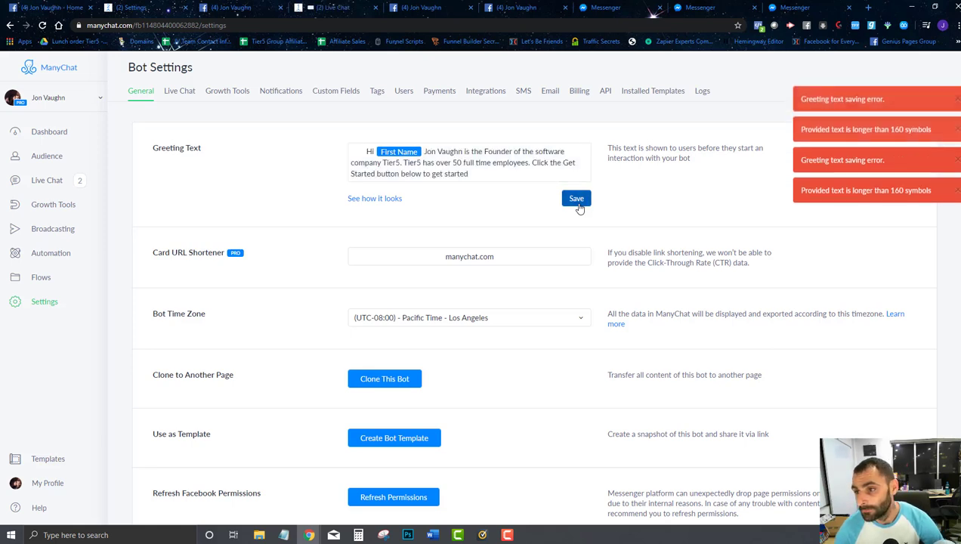
drag(469, 174, 425, 152)
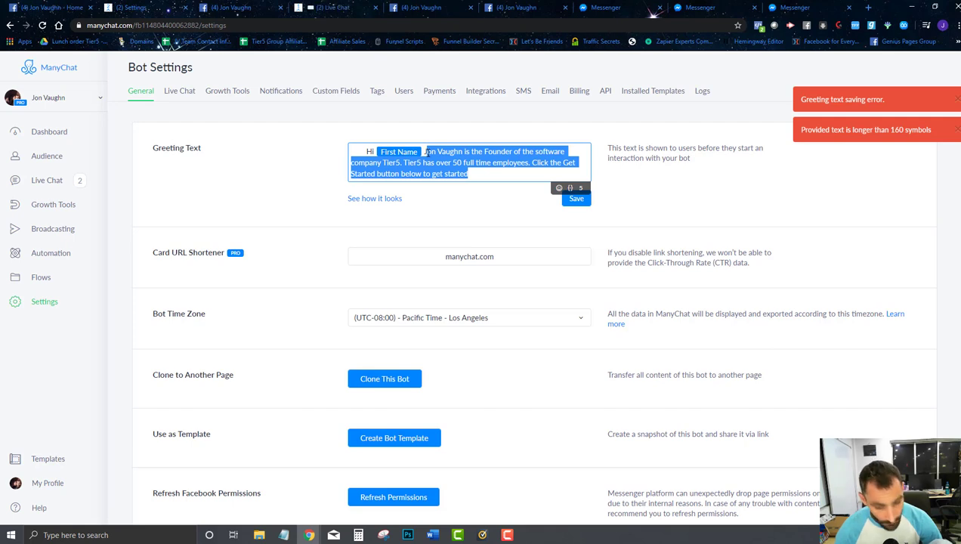
drag(468, 173, 428, 151)
key(ctrl+c)
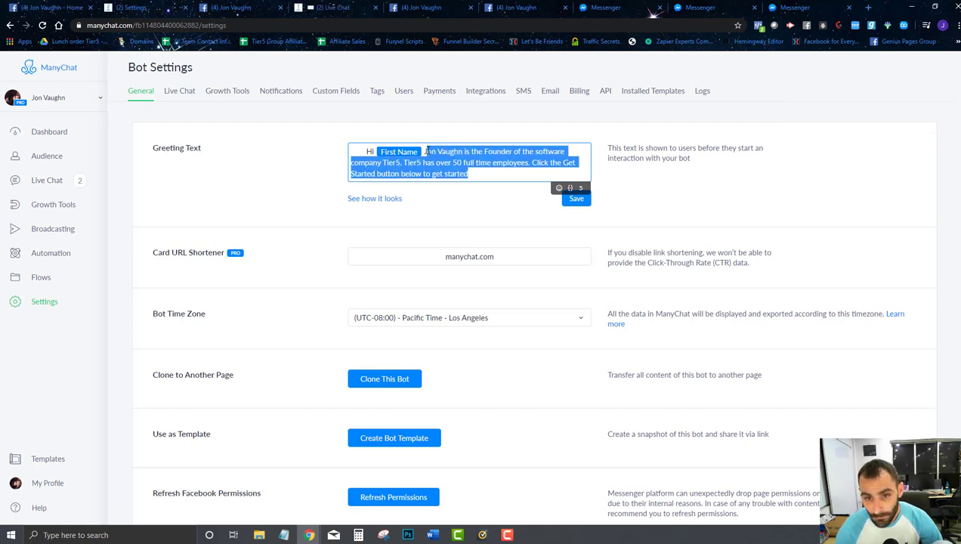
key(BackSpace)
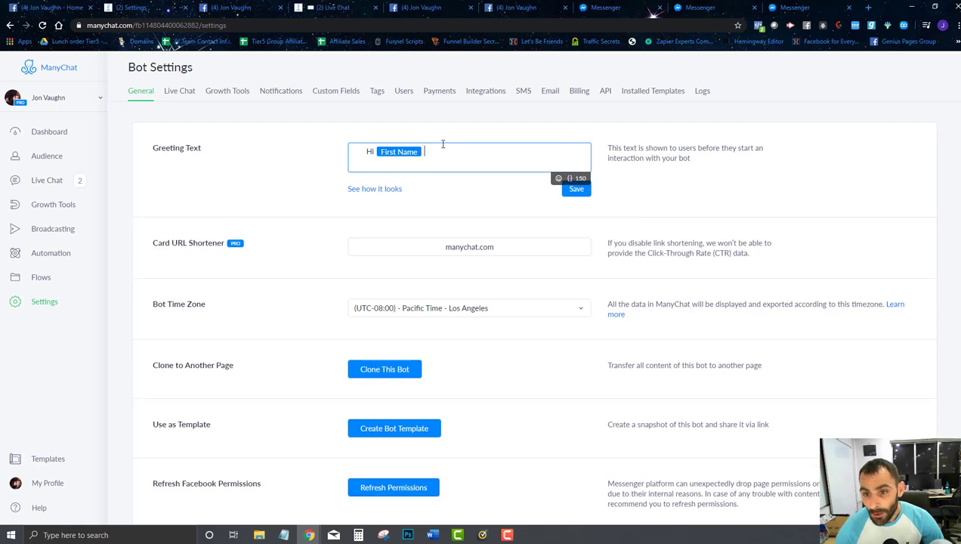
key(ctrl+v)
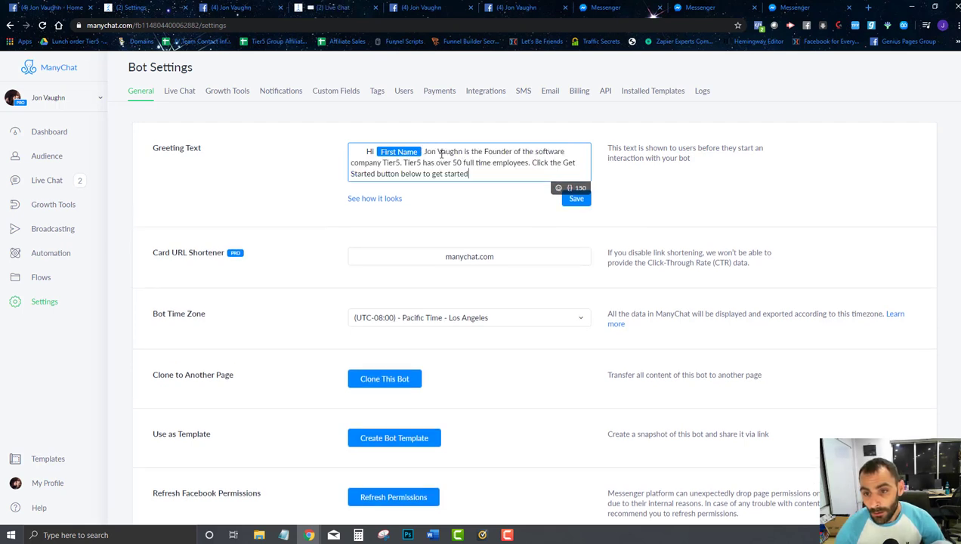
click(534, 222)
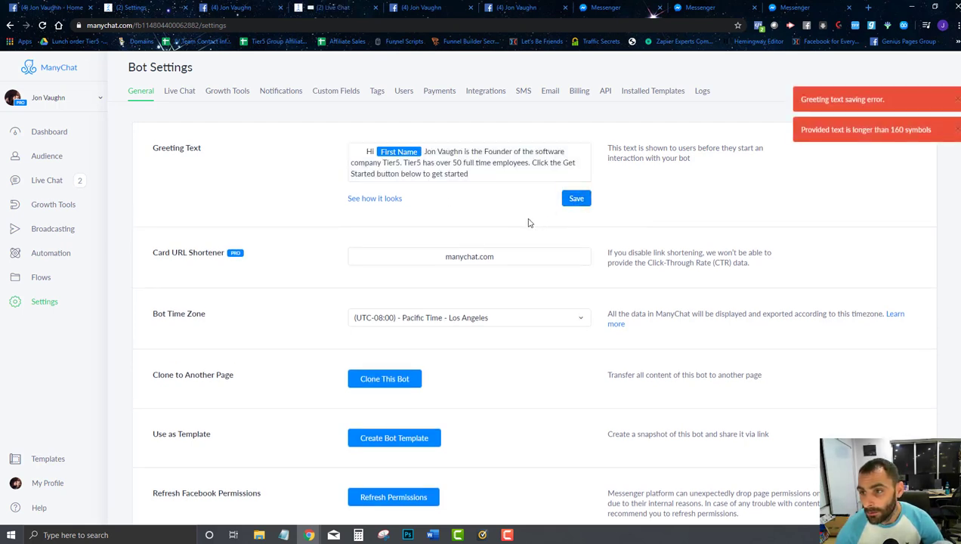
Replace the closing Get Started sentence with 'Click get started below.' and save the greeting.
click(474, 173)
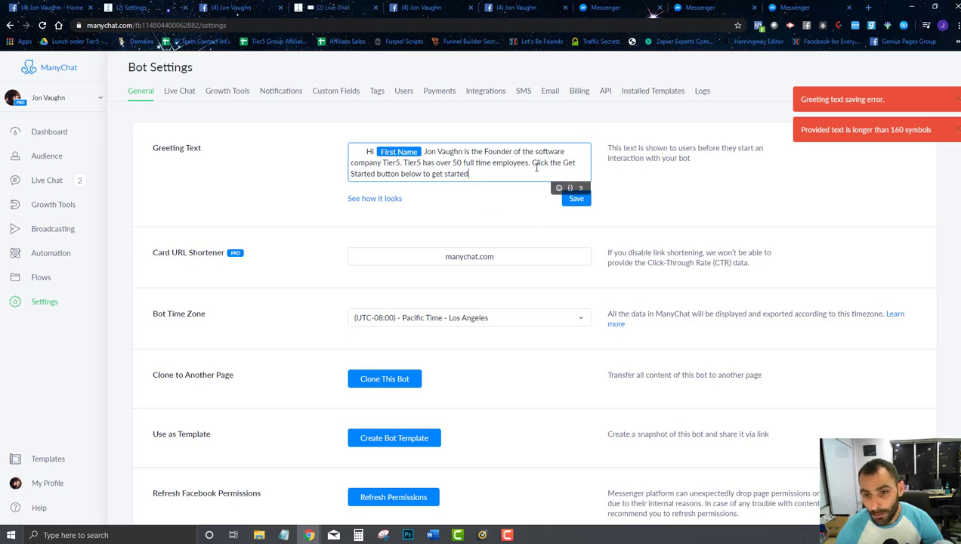
shift+click(533, 162)
key(BackSpace)
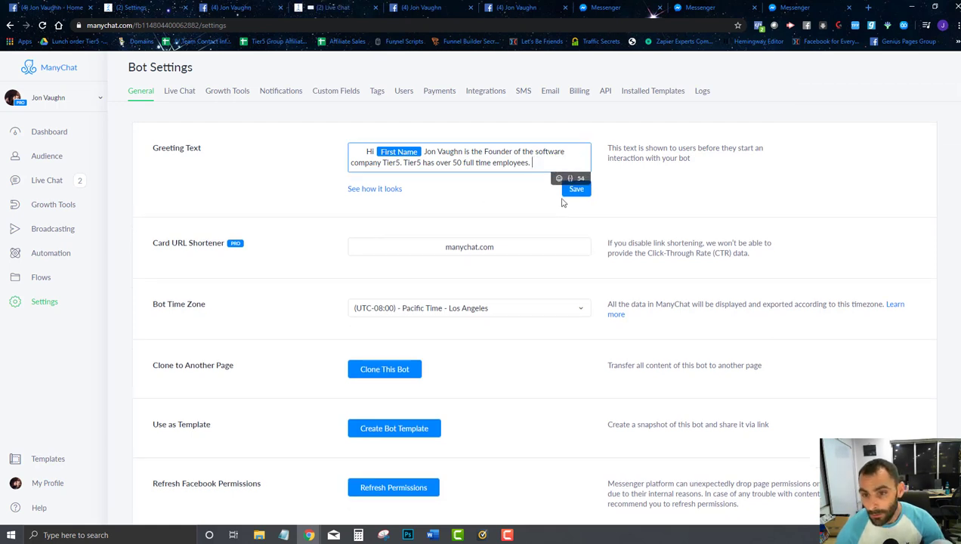
click(574, 189)
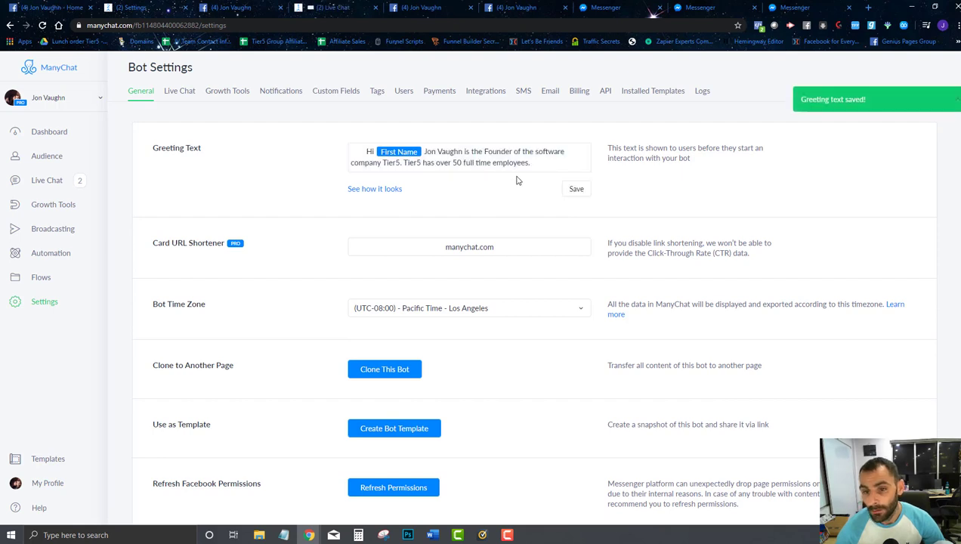
click(531, 166)
text(Cli)
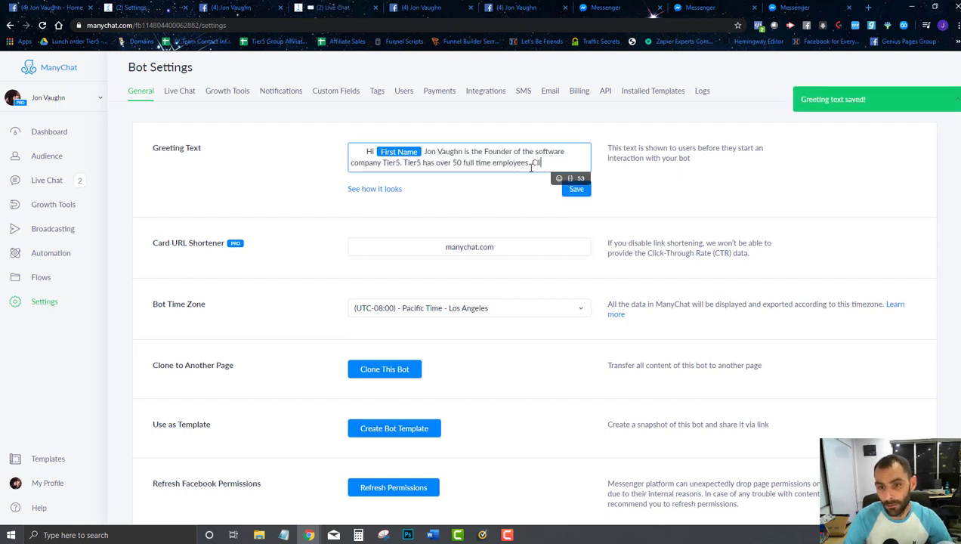
text(ck get started)
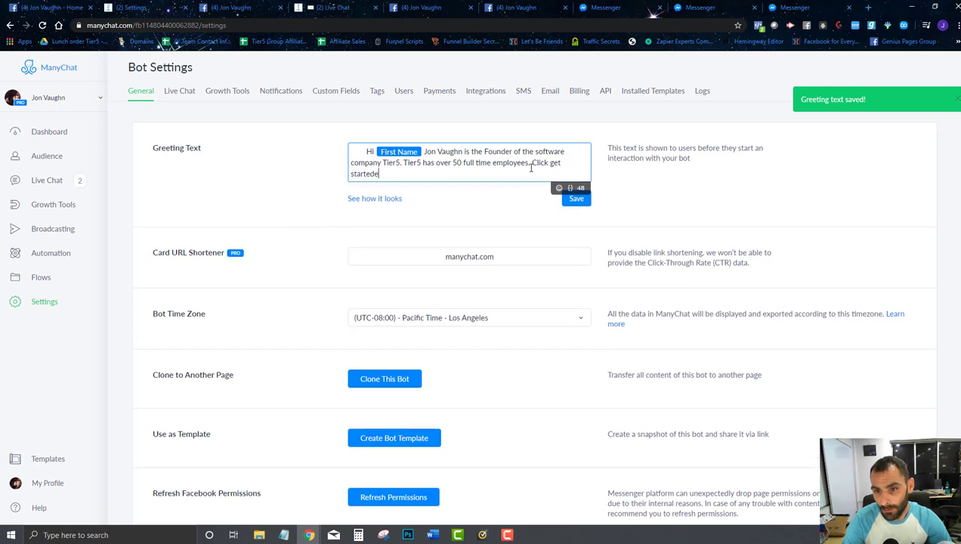
text( below.)
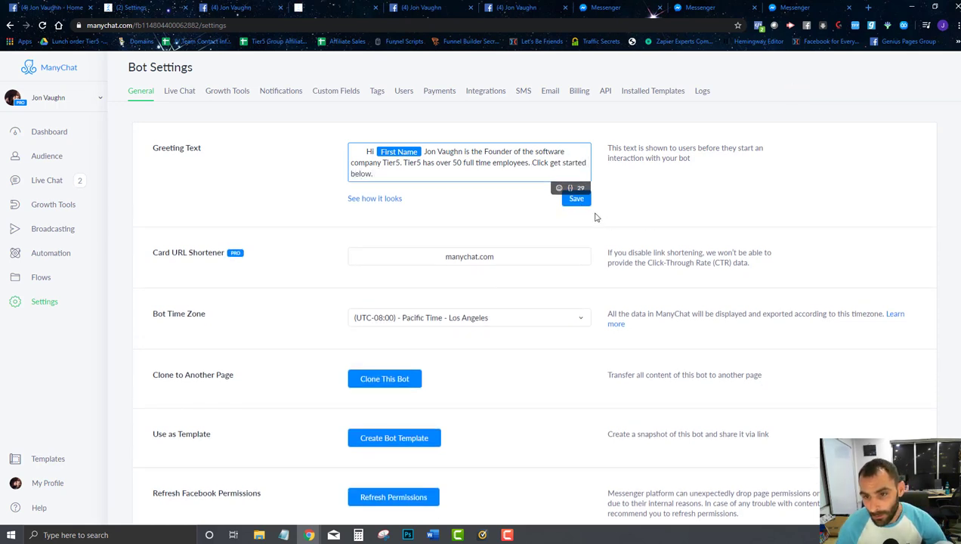
click(575, 198)
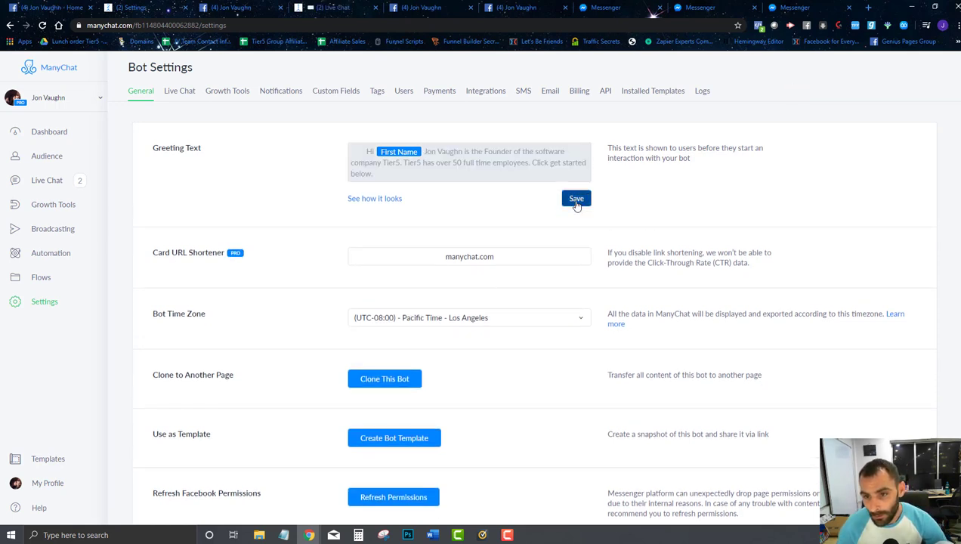
click(226, 7)
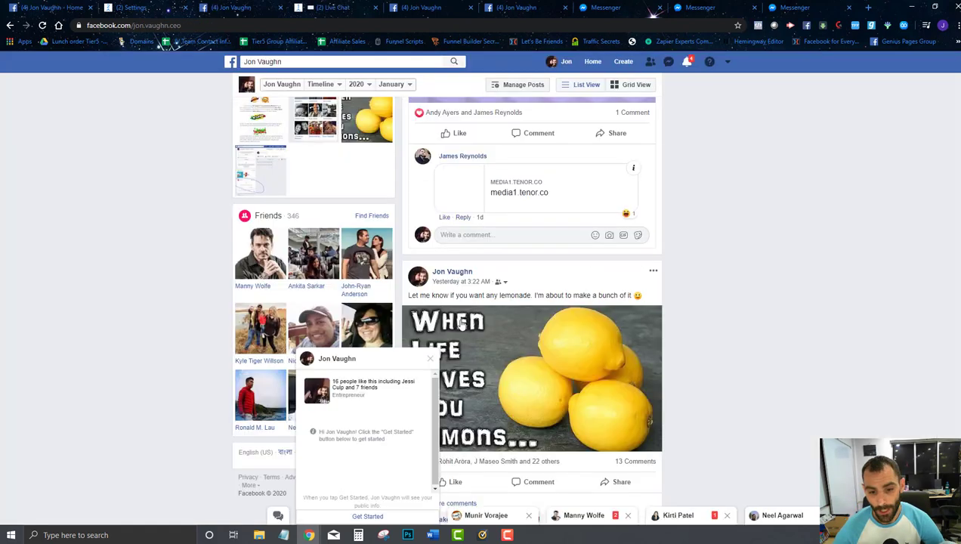
Reload Facebook and open the page chat to read the updated Tier5 founder greeting.
click(42, 25)
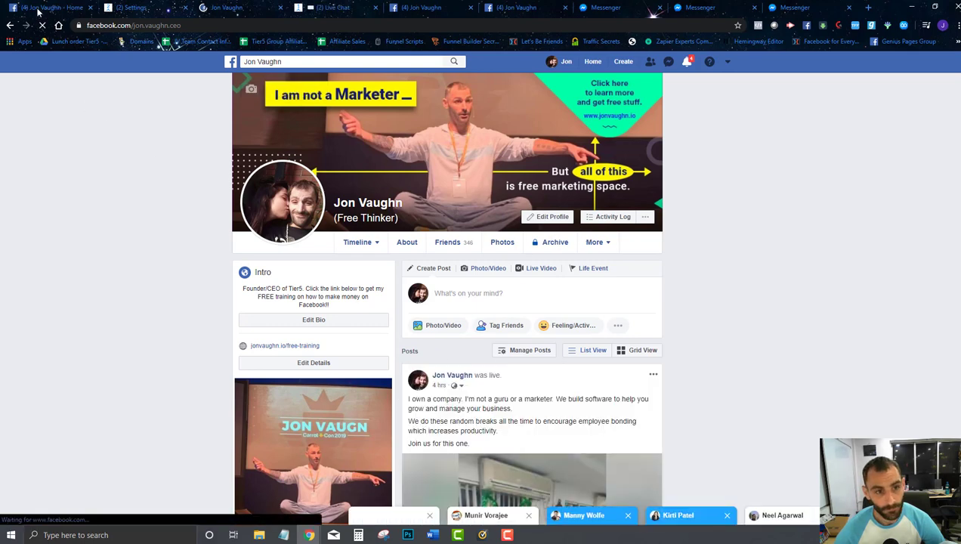
click(387, 517)
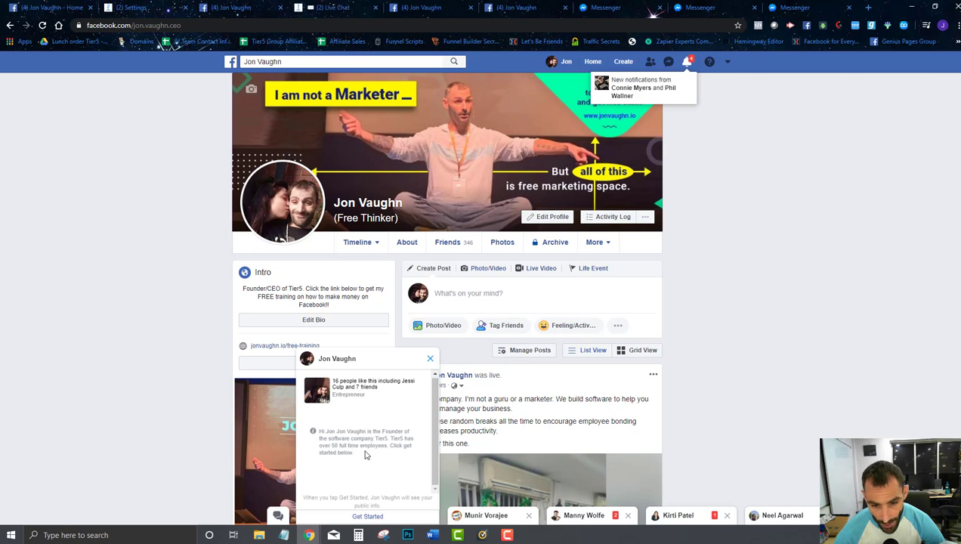
drag(368, 457, 317, 430)
click(335, 472)
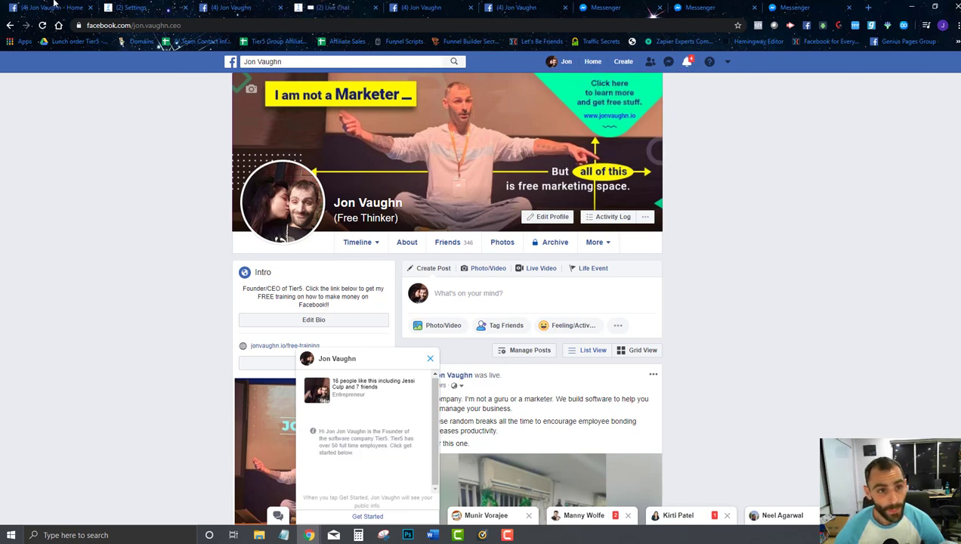
click(121, 8)
click(424, 152)
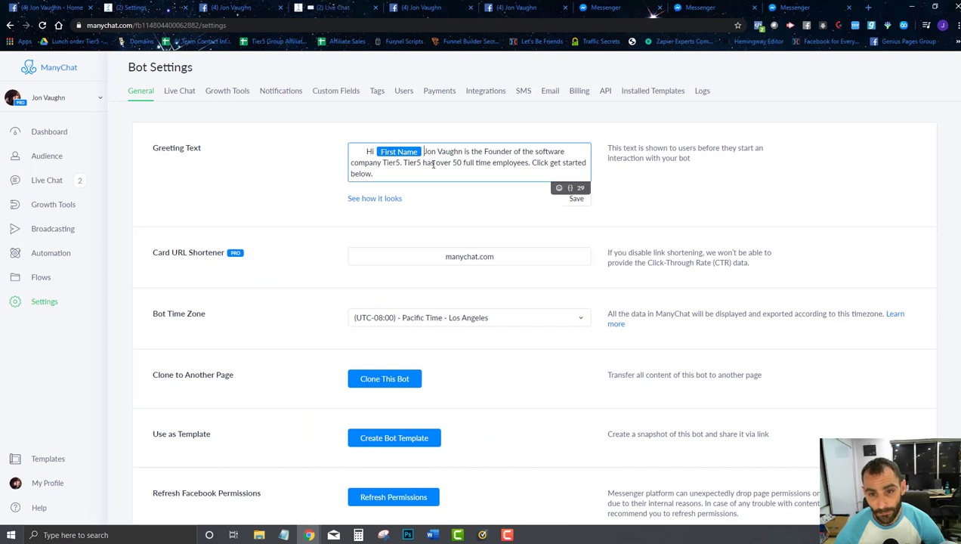
Insert a comma after the First Name tag in the greeting and save it.
text(,)
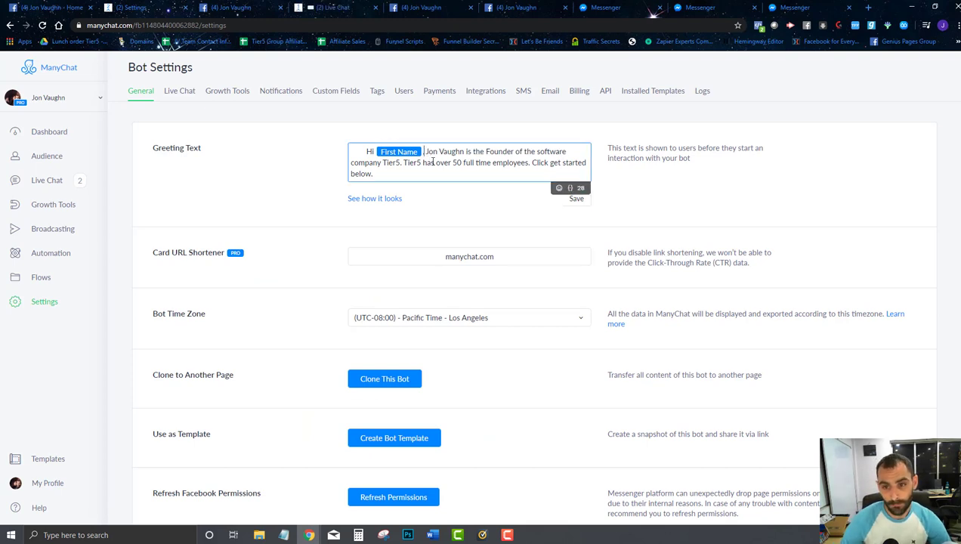
click(577, 199)
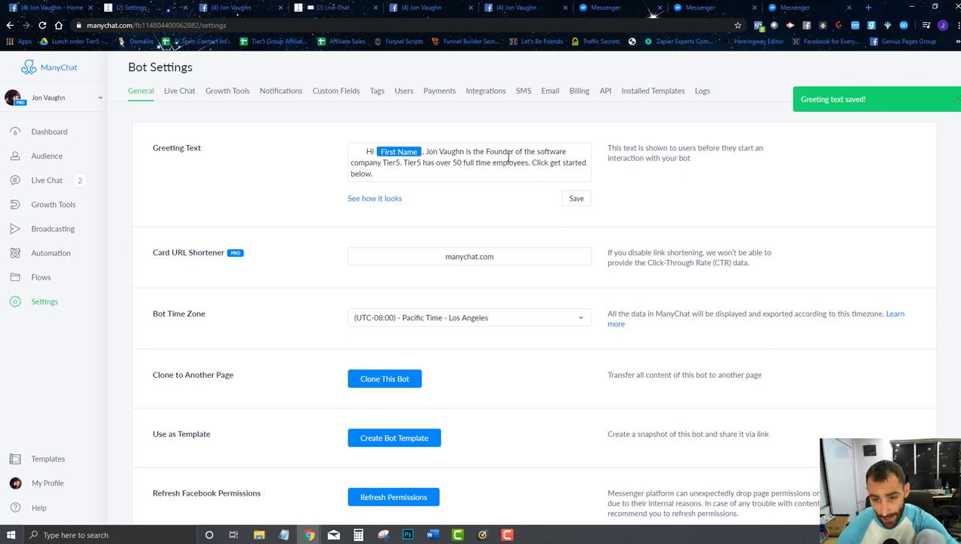
scroll(452, 247, down, 2)
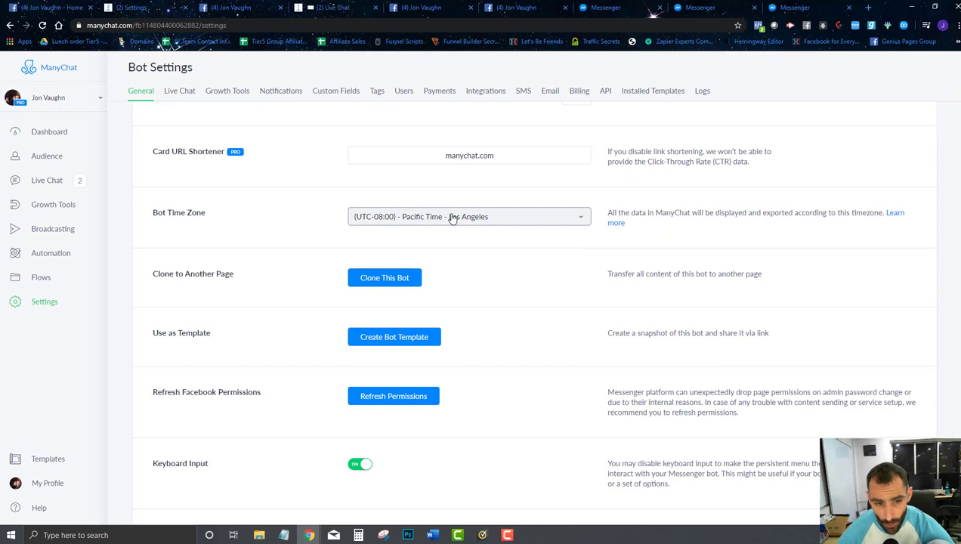
Search 'Eastern S' in the Bot Time Zone list and choose (UTC-05:00) Eastern Standard Time - Cancun.
click(449, 218)
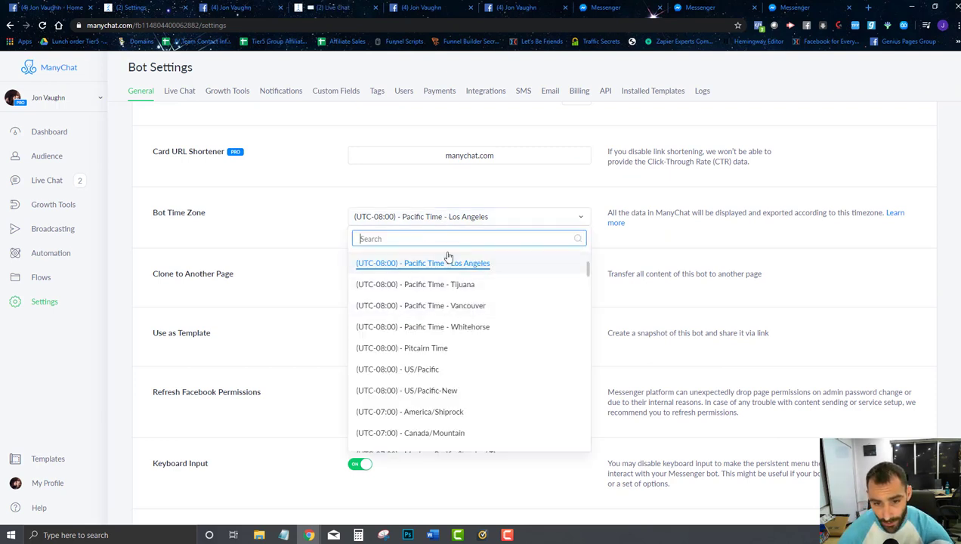
text(w)
text(EST)
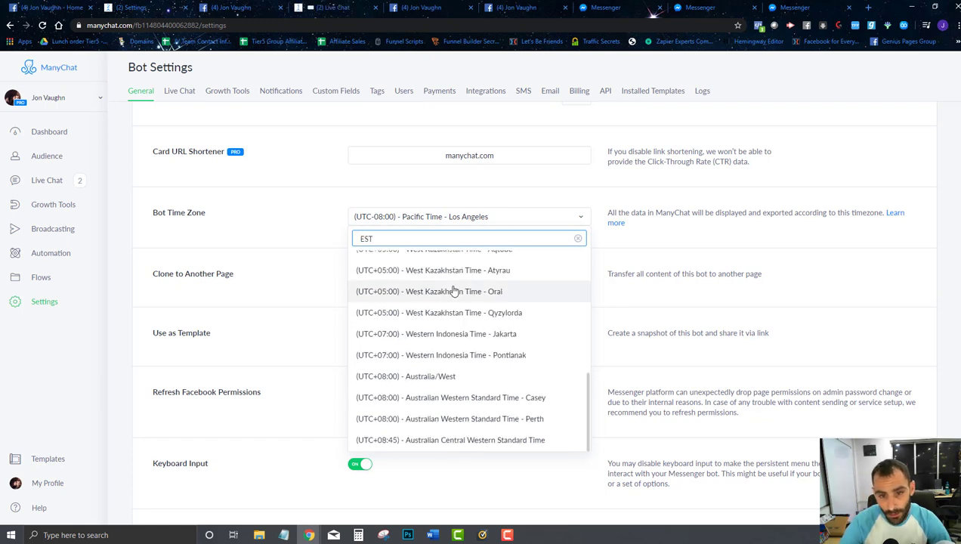
key(BackSpace)
key(BackSpace)
text(es)
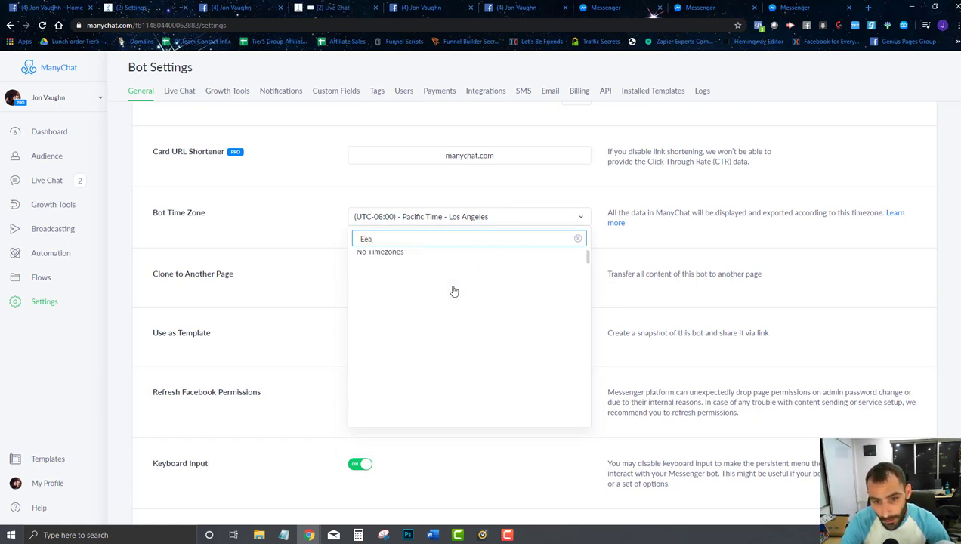
key(BackSpace)
key(BackSpace)
text(as)
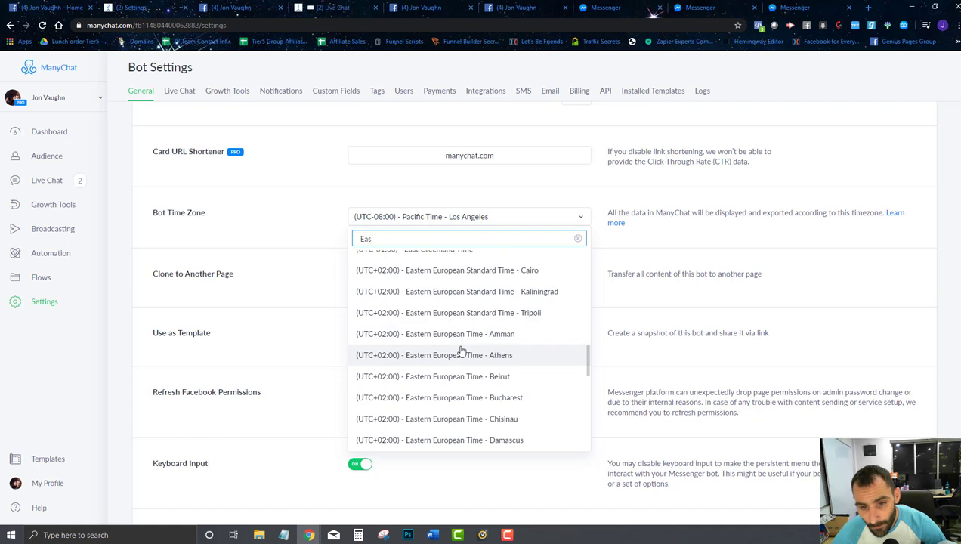
text(ter)
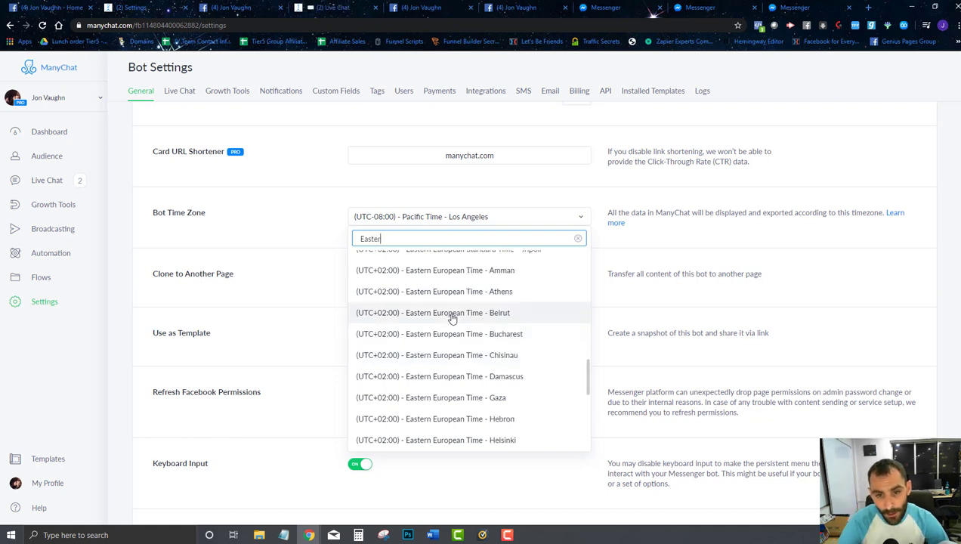
text(n S)
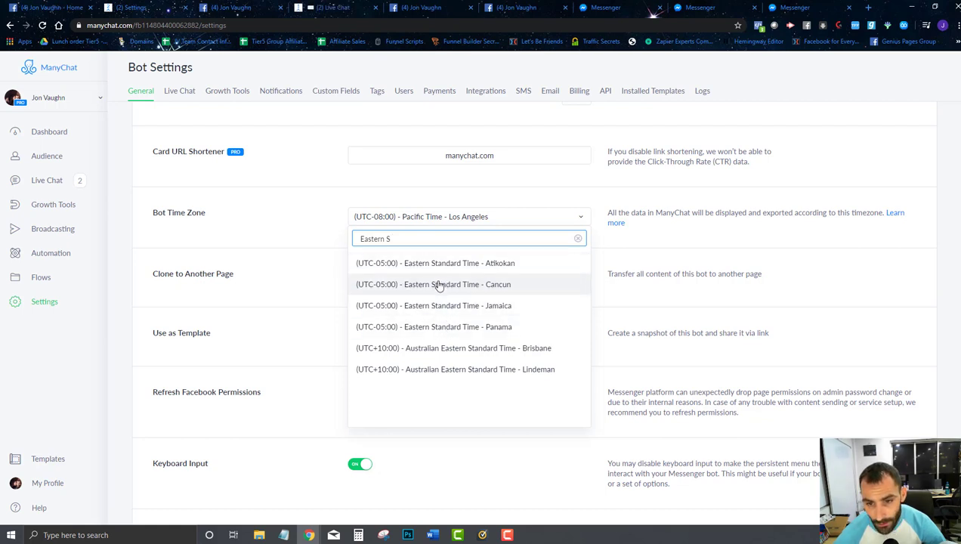
click(437, 285)
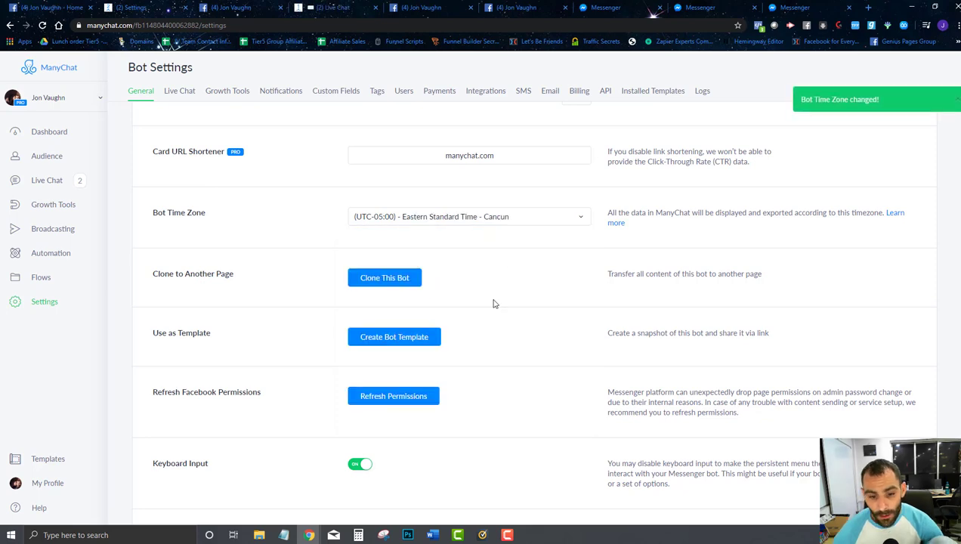
scroll(680, 325, down, 2)
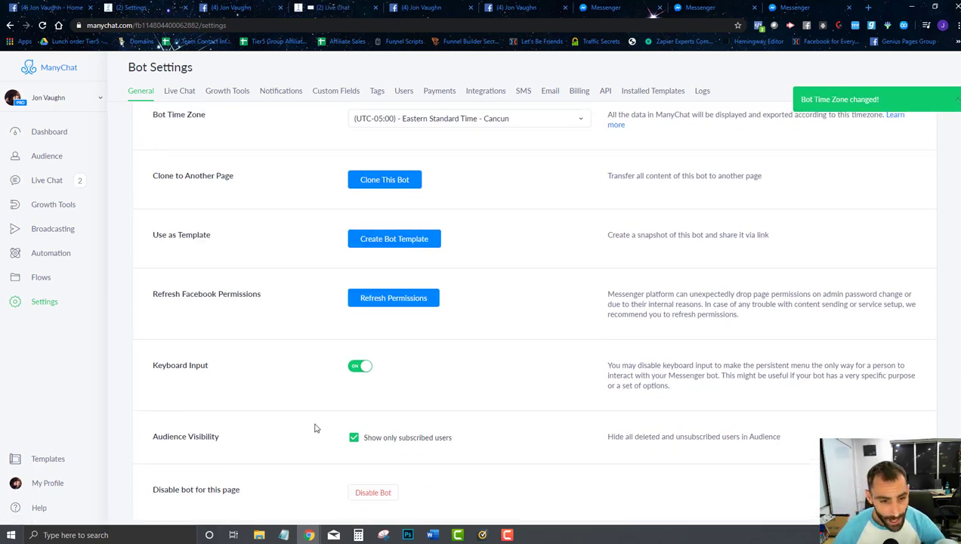
Scroll through the General settings page of the bot.
scroll(316, 428, up, 2)
scroll(316, 428, down, 2)
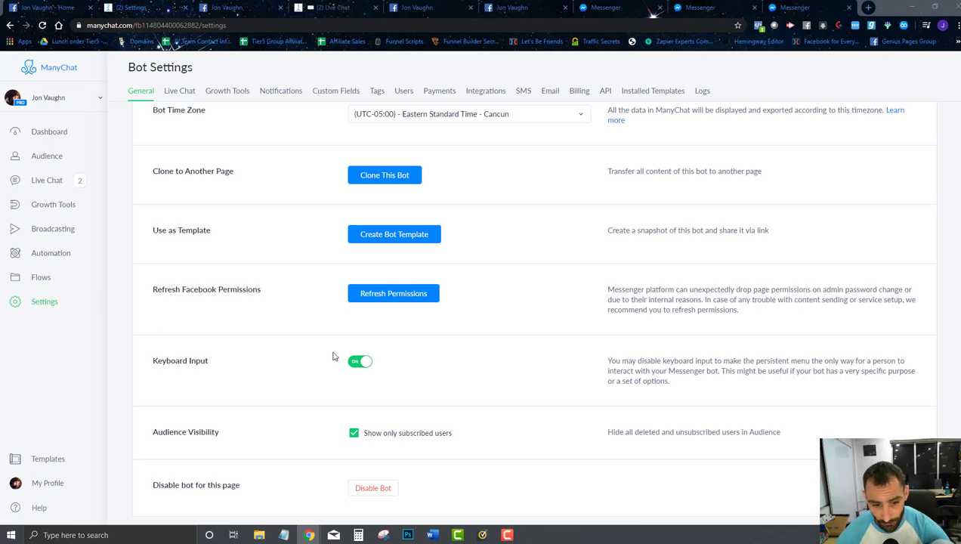
scroll(337, 412, up, 3)
scroll(500, 253, up, 1)
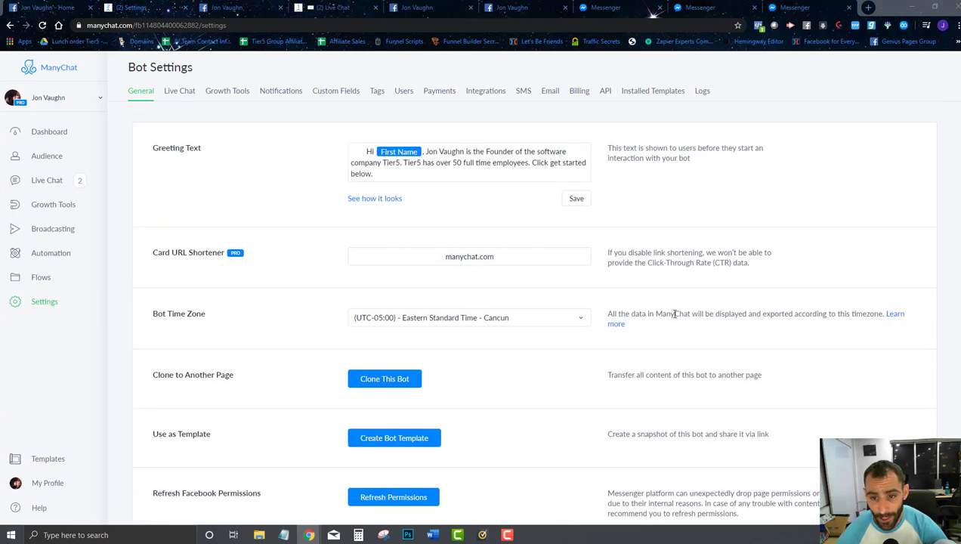
scroll(383, 210, down, 1)
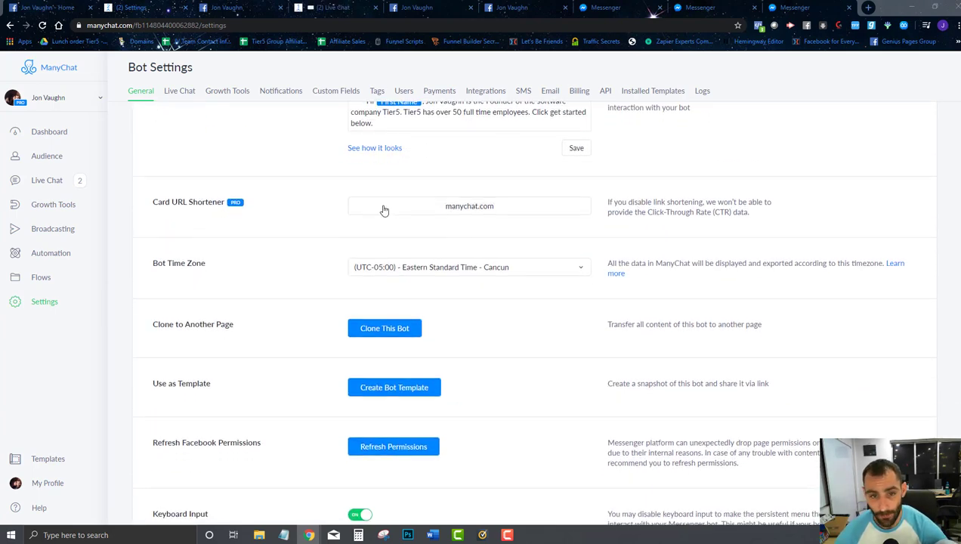
scroll(435, 272, up, 1)
scroll(335, 375, down, 3)
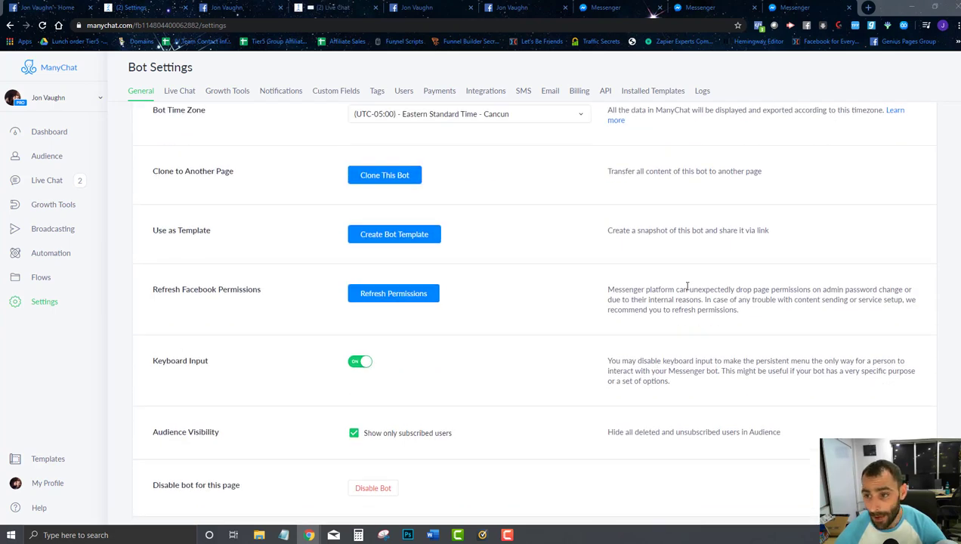
scroll(241, 181, up, 3)
Browse the Live Chat, Growth Tools, Notifications, Custom Fields, Users, Payments and Integrations settings, then open Main Menu.
click(186, 93)
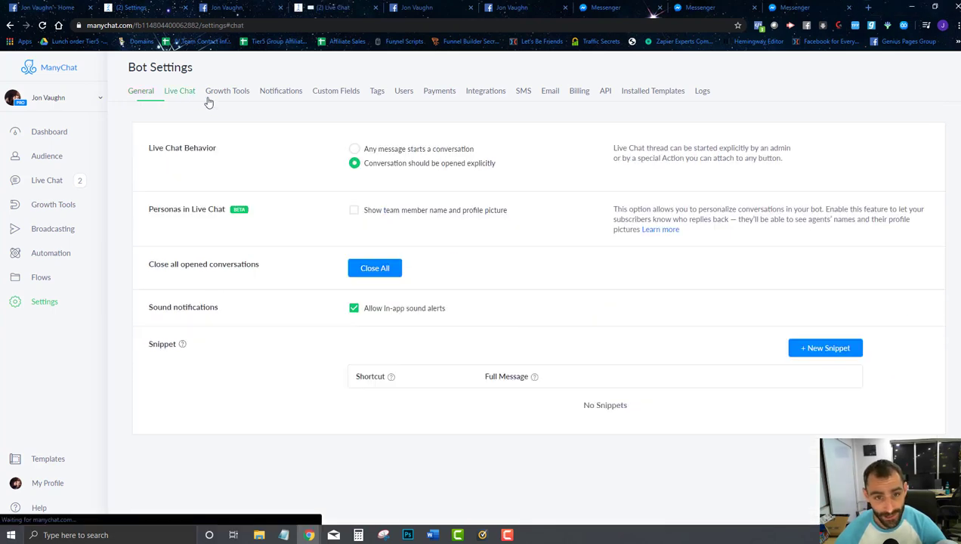
click(214, 94)
click(296, 94)
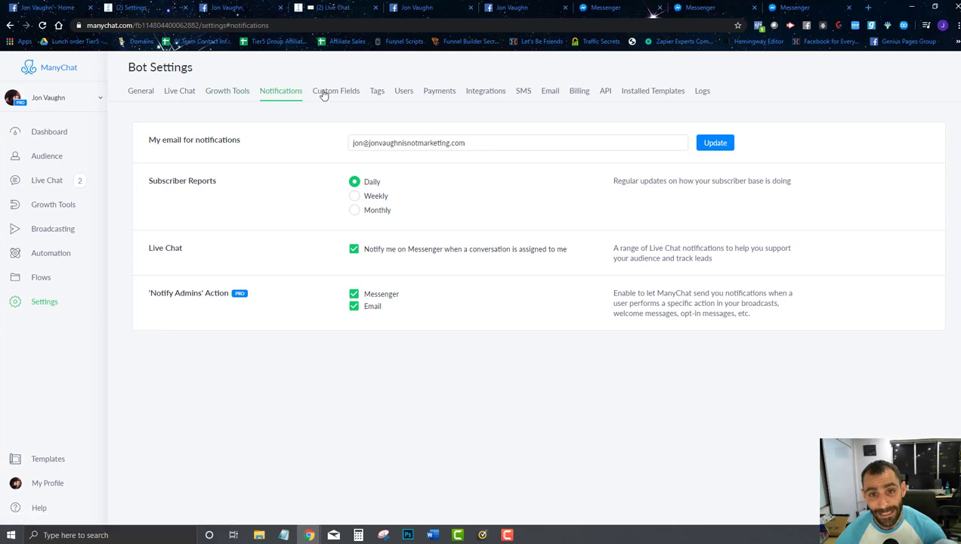
click(330, 93)
click(406, 94)
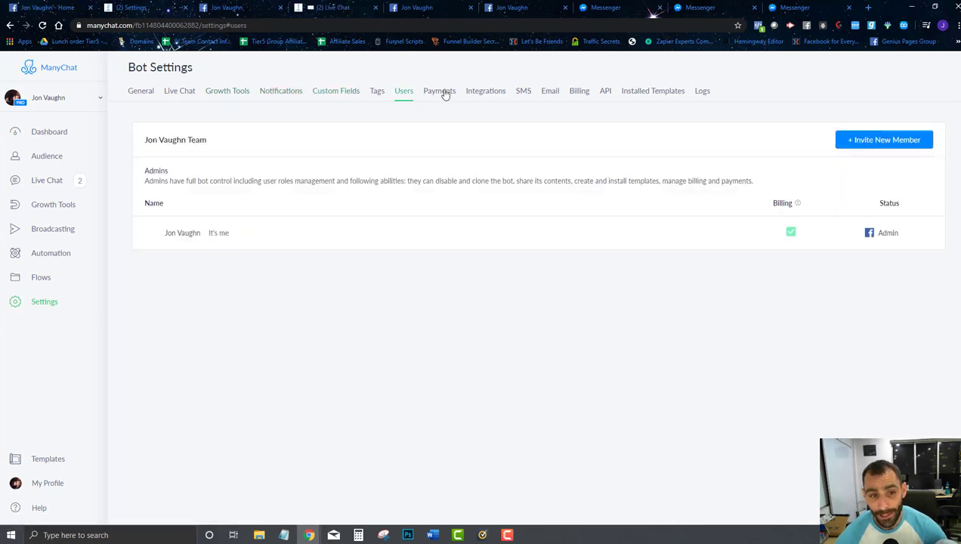
click(442, 91)
click(485, 92)
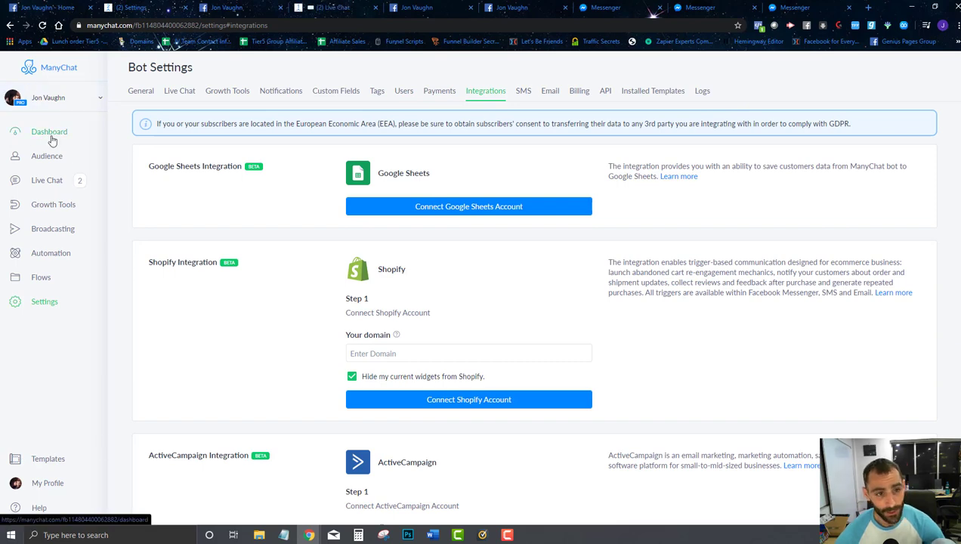
click(62, 253)
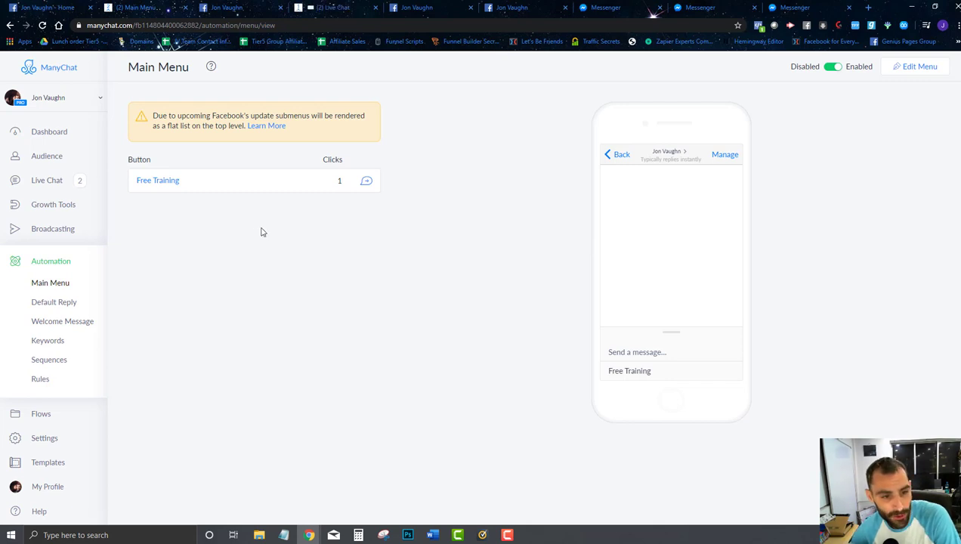
Return from Main Menu to Bot Settings General and select the saved First Name greeting.
click(64, 227)
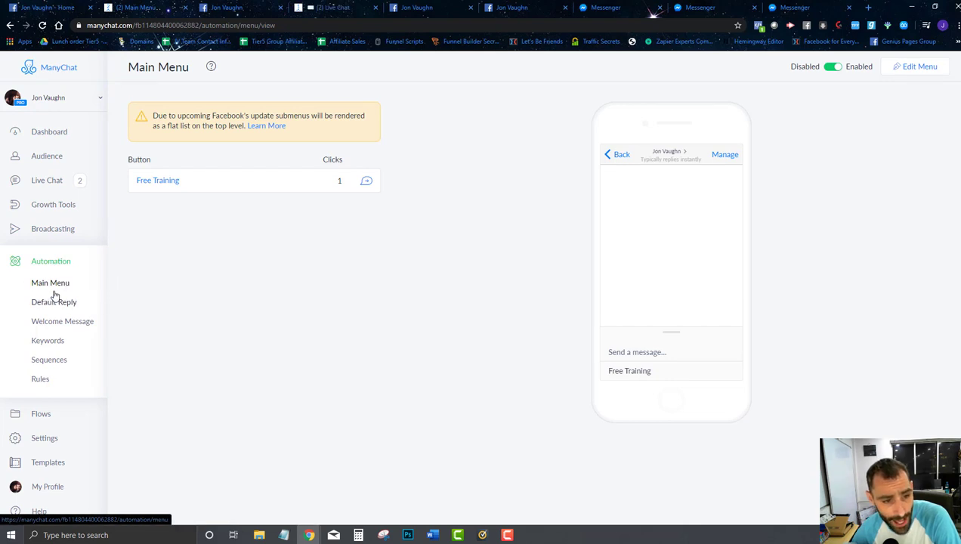
click(50, 286)
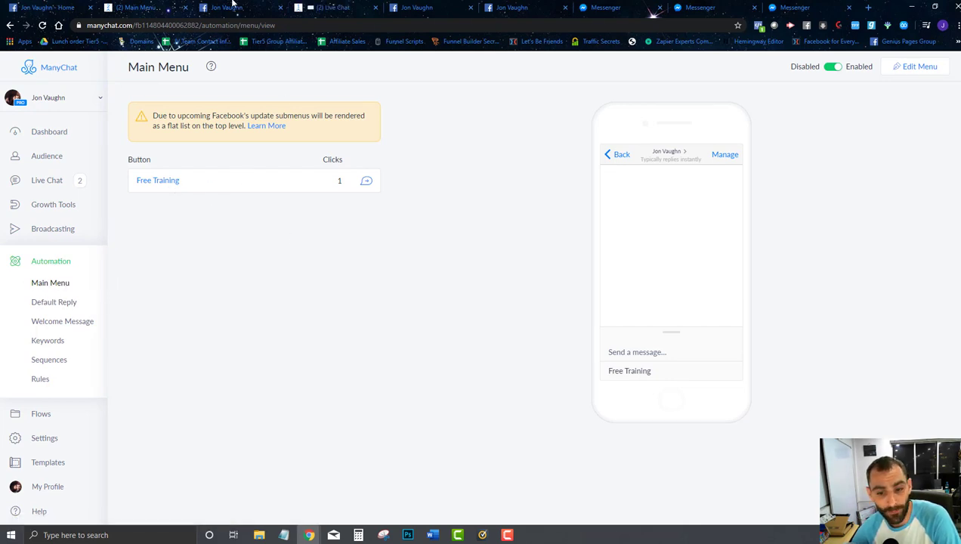
key(ctrl+Tab)
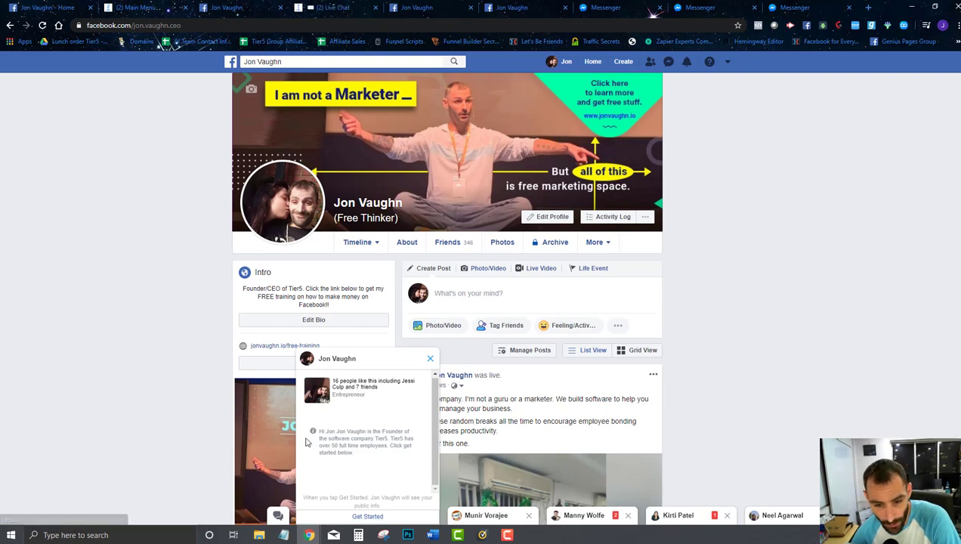
click(148, 7)
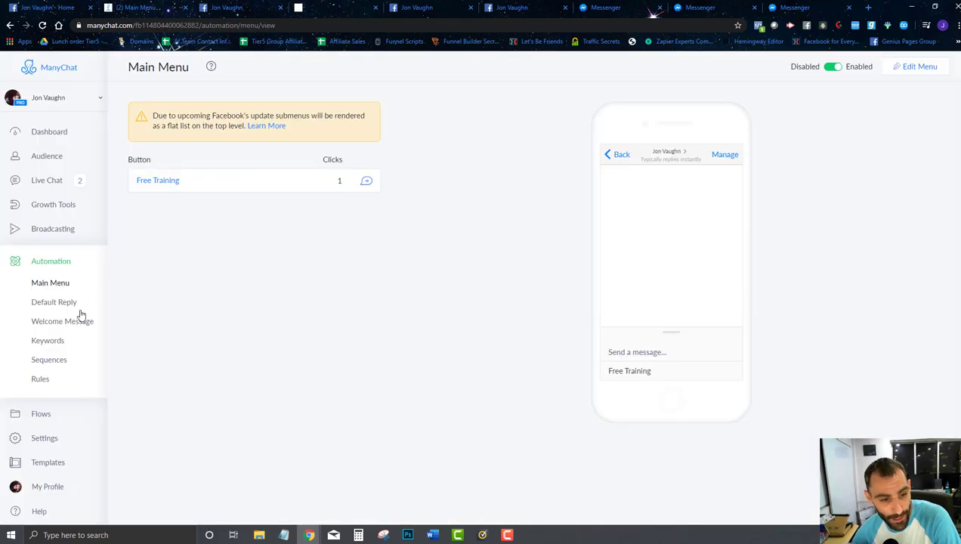
click(53, 420)
click(47, 446)
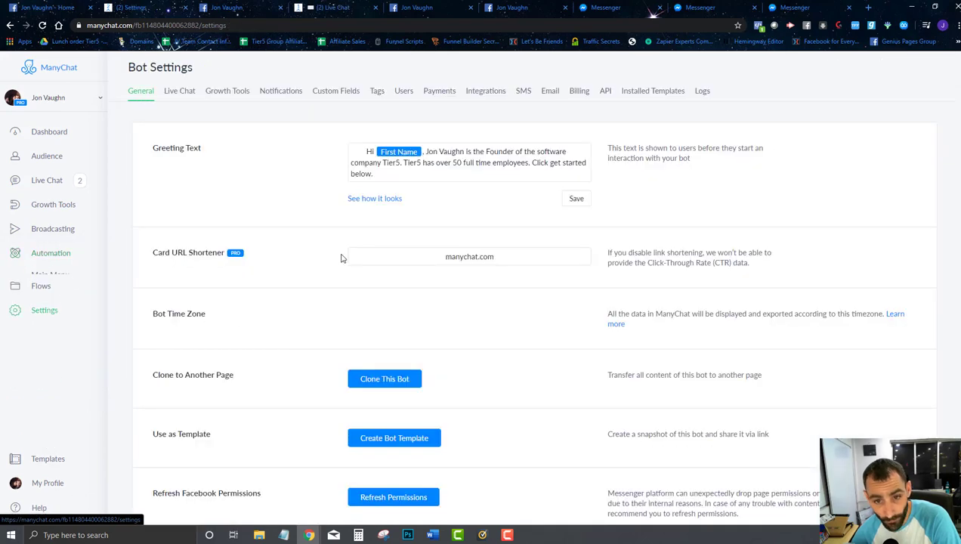
drag(375, 173, 363, 151)
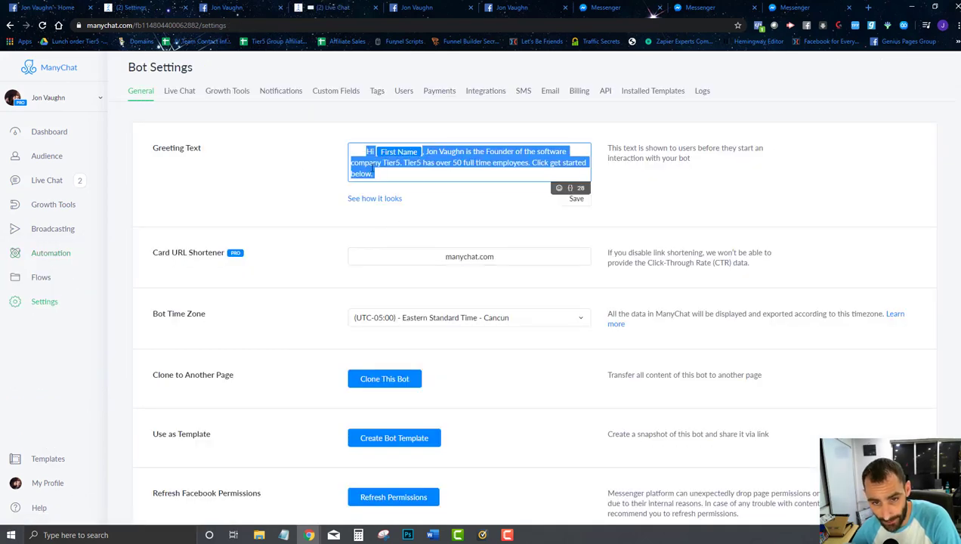
Compare the Facebook chat preview's greeting with the unchanged Greeting Text in ManyChat's General settings.
click(205, 7)
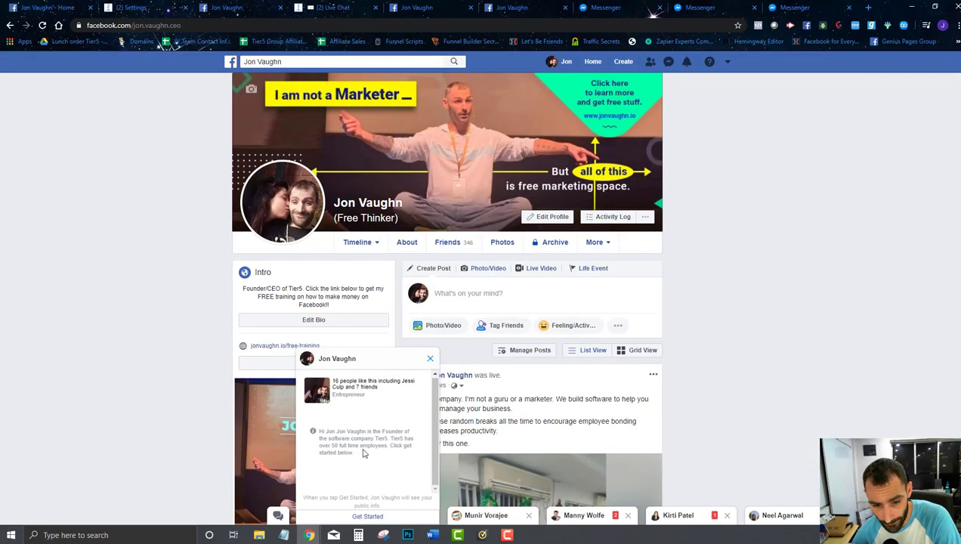
drag(360, 456, 357, 420)
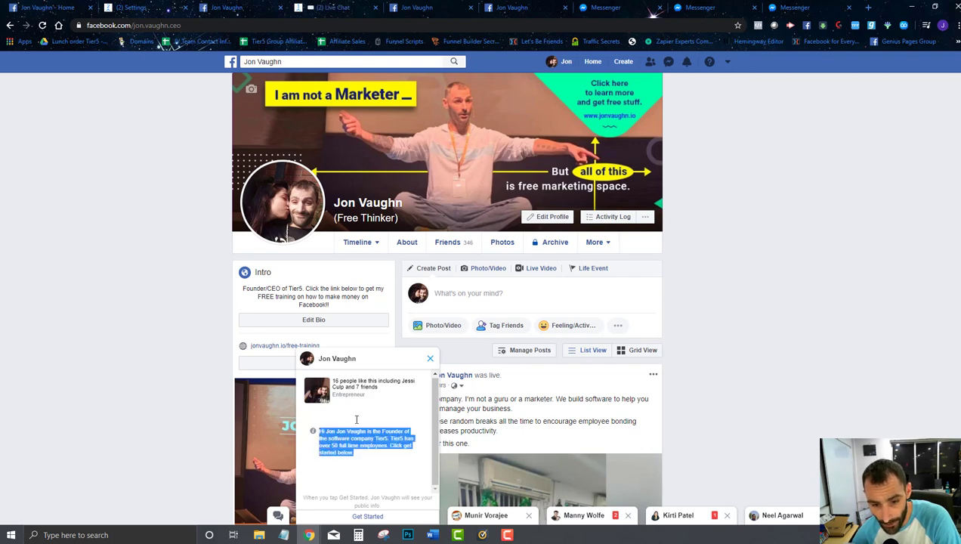
click(370, 457)
triple_click(367, 457)
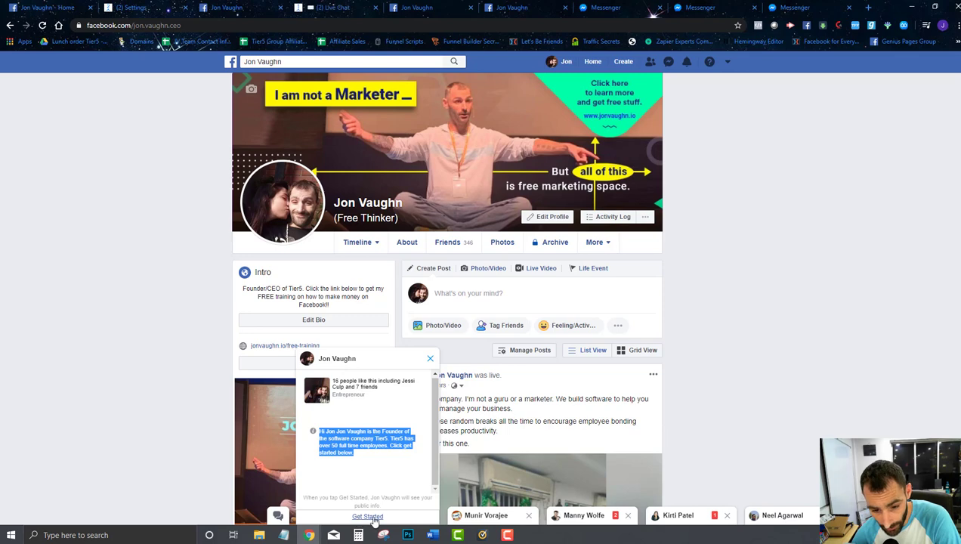
click(130, 7)
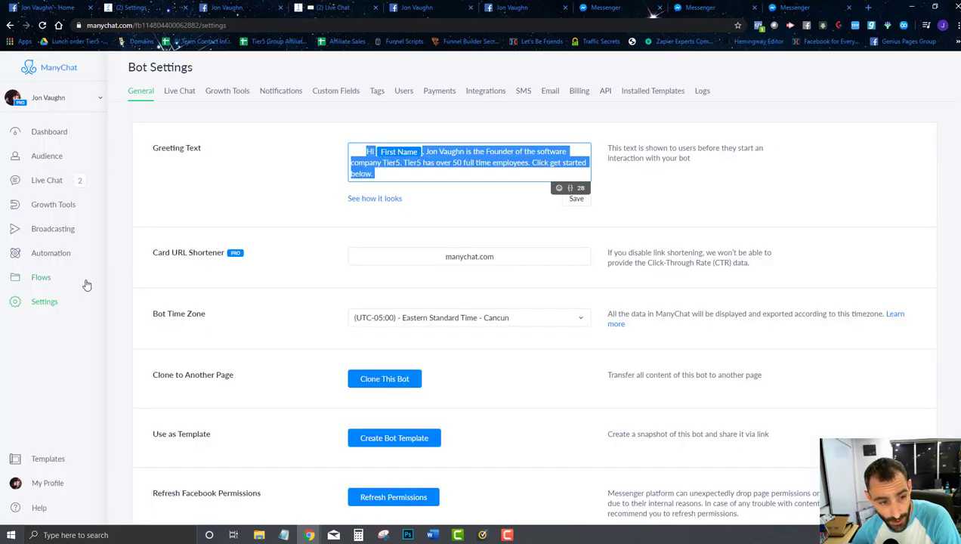
click(142, 91)
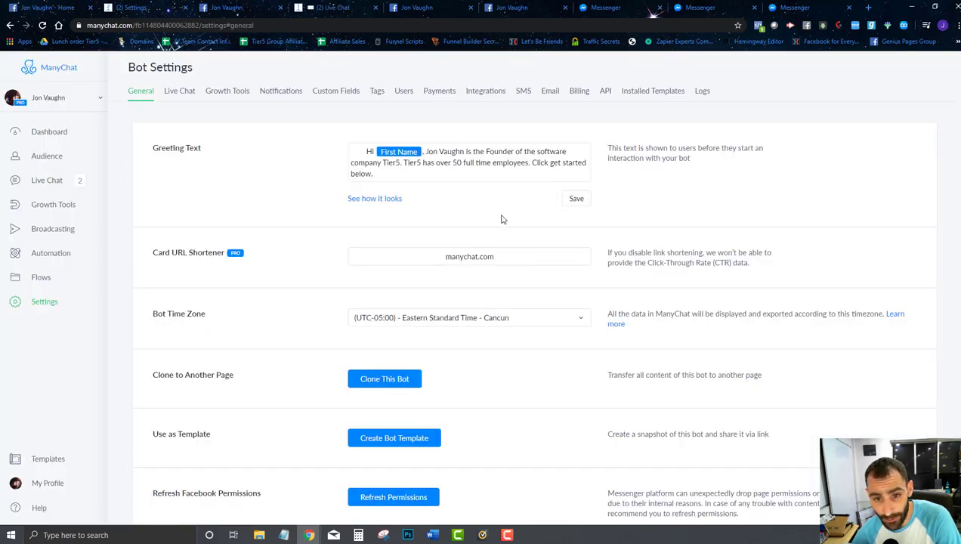
triple_click(384, 167)
click(434, 198)
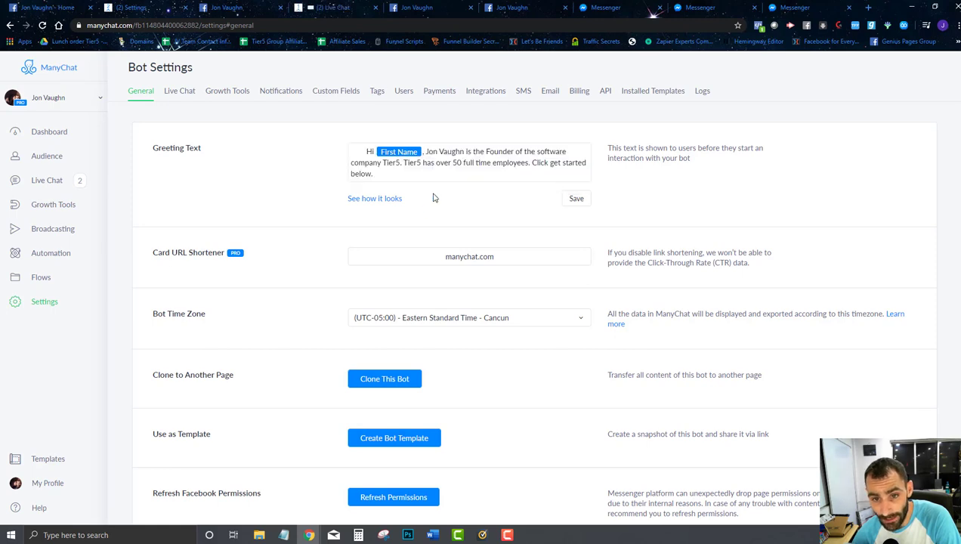
Send Get Started in the Facebook Page chat to begin the bot conversation.
click(227, 7)
triple_click(363, 446)
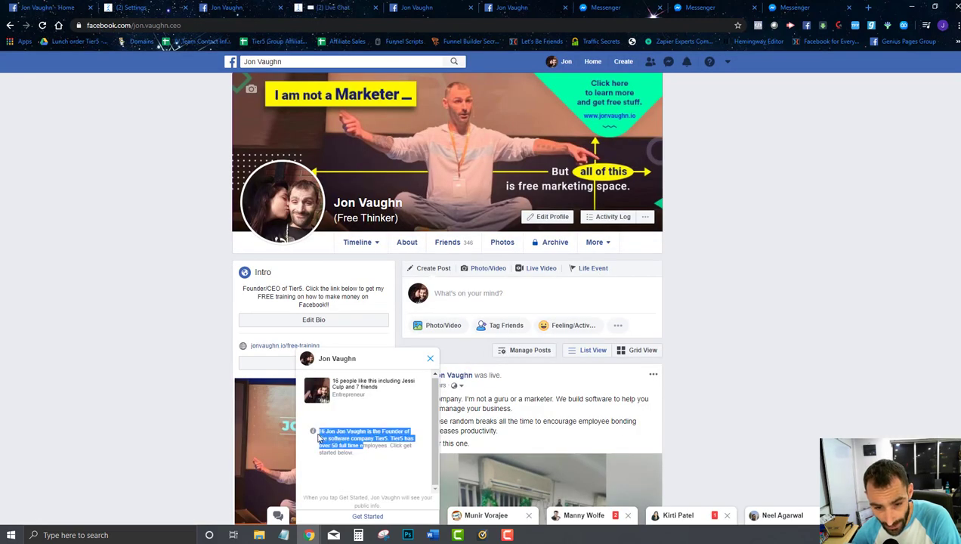
click(367, 516)
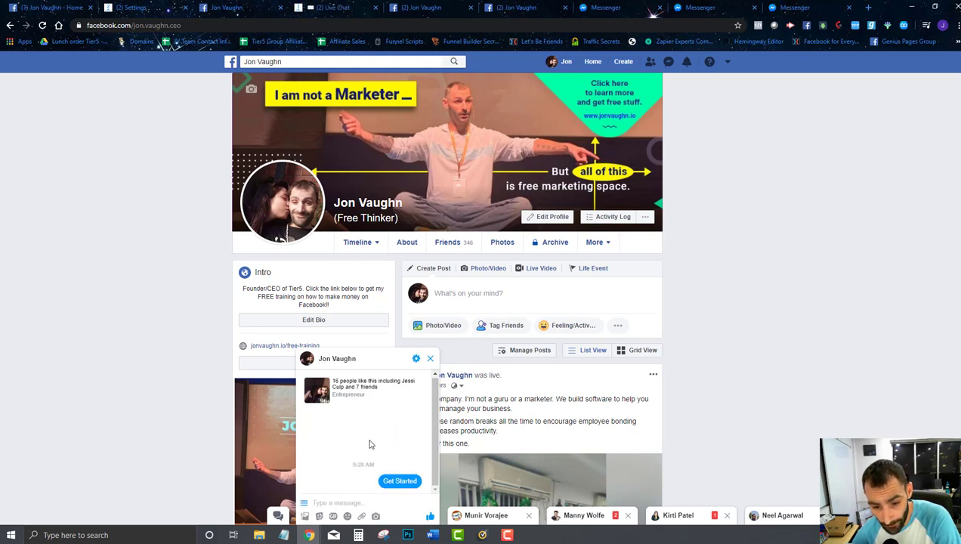
Open the Welcome Message flow under ManyChat's Automation section.
click(132, 8)
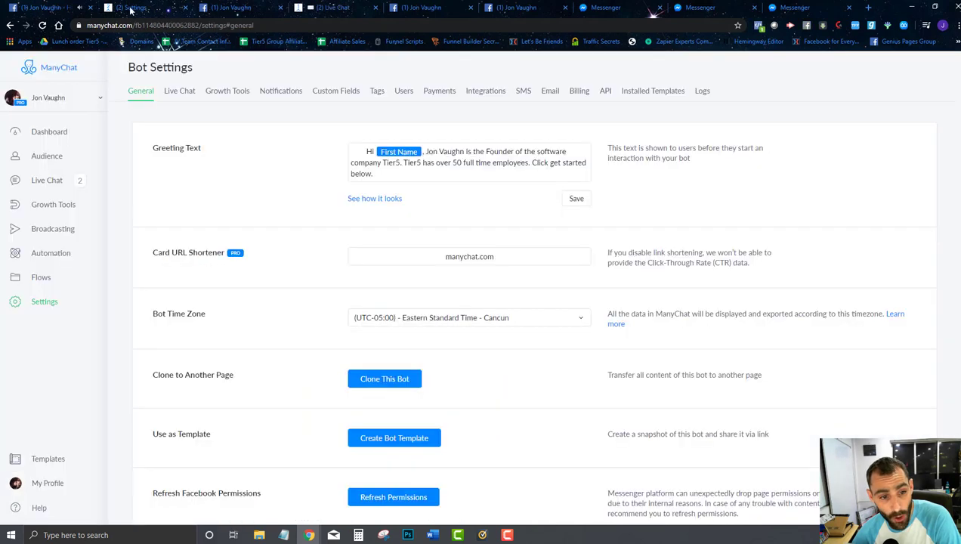
click(47, 257)
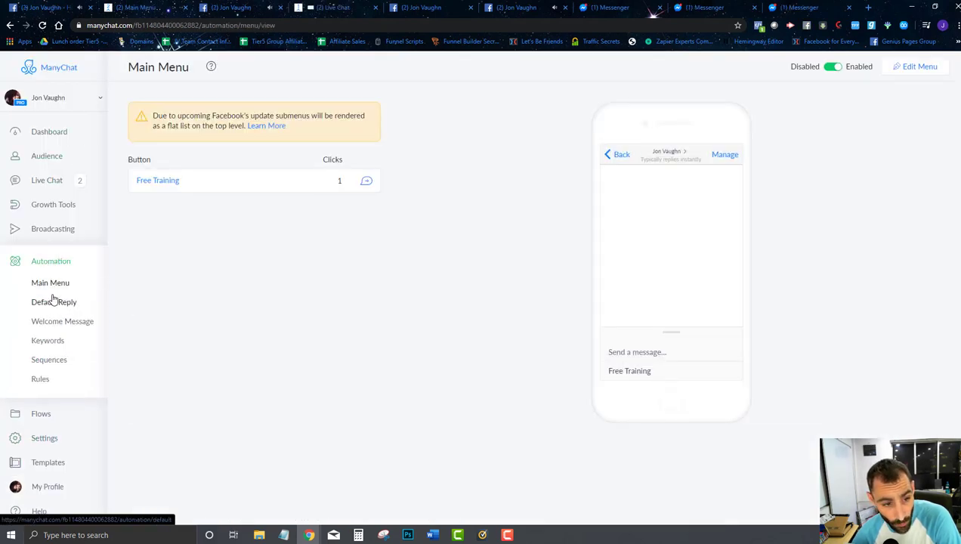
click(51, 323)
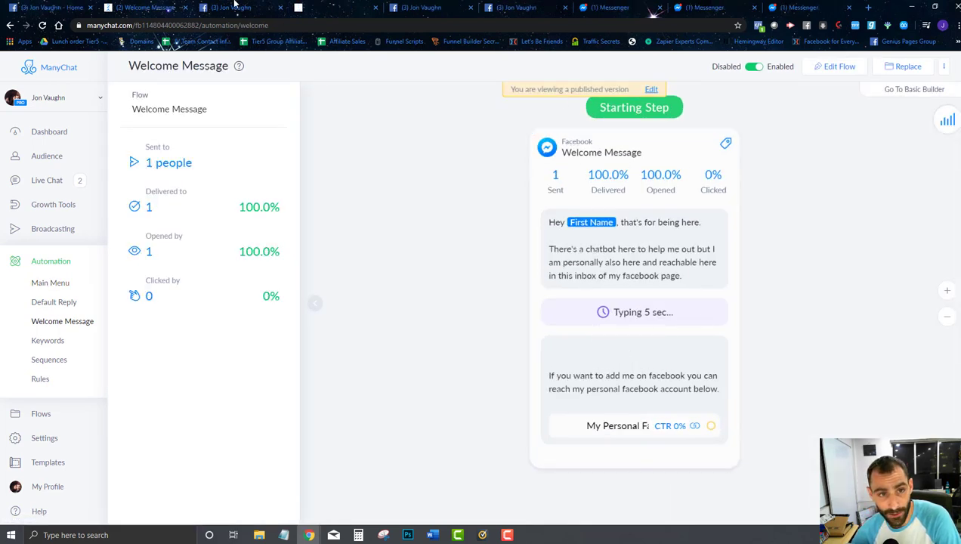
Check the bot's welcome reply and My Personal Facebook button in the Facebook chat.
key(ctrl+Tab)
scroll(374, 453, up, 2)
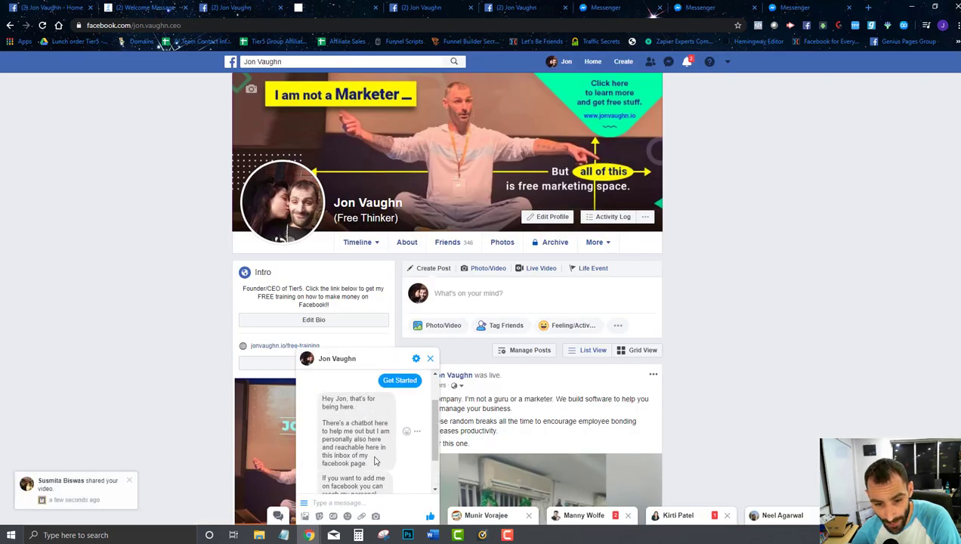
drag(370, 469, 323, 399)
scroll(337, 428, down, 1)
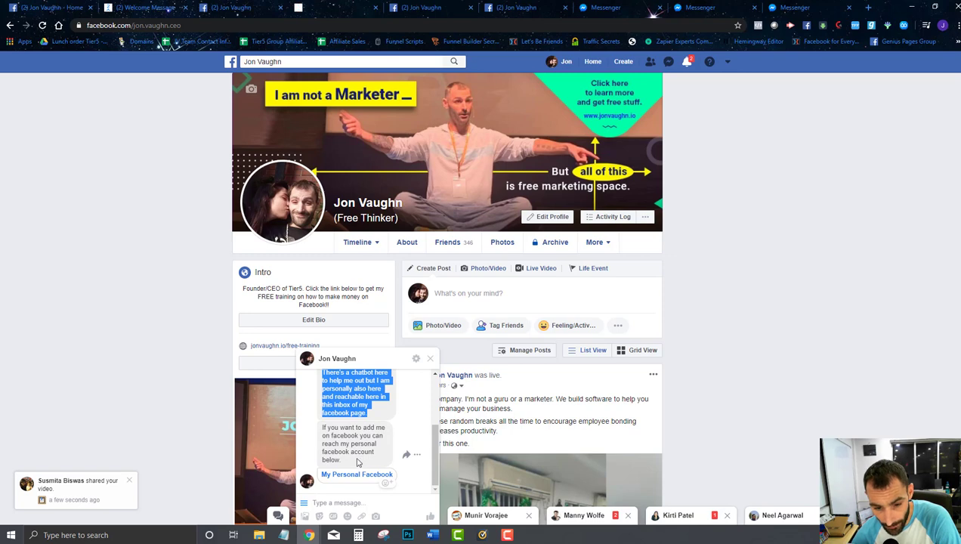
drag(356, 461, 352, 431)
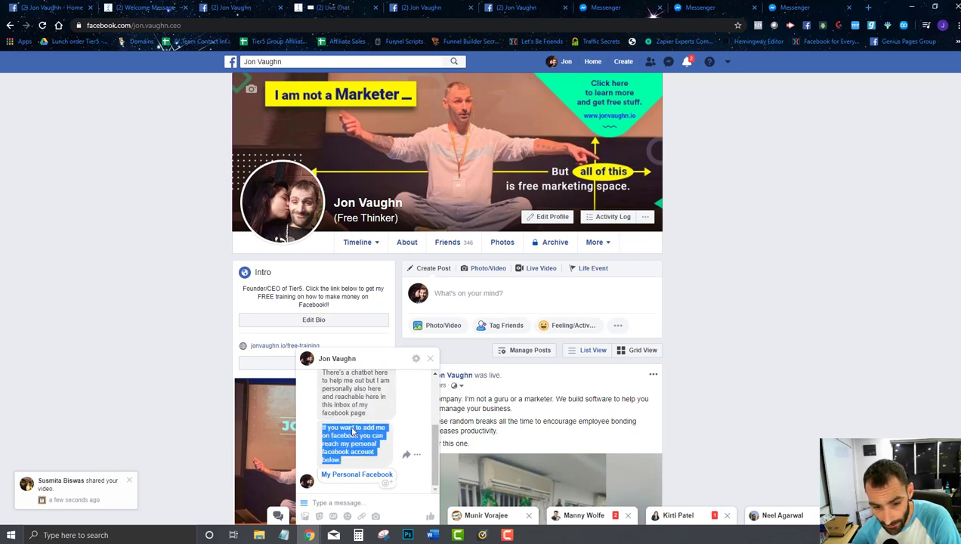
click(355, 503)
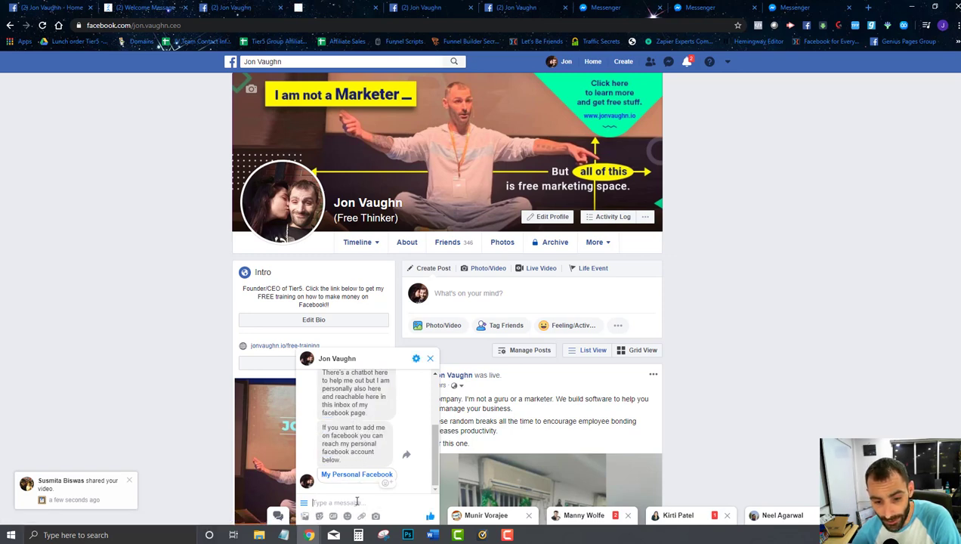
Open the ManyChat Dashboard.
key(ctrl+shift+Tab)
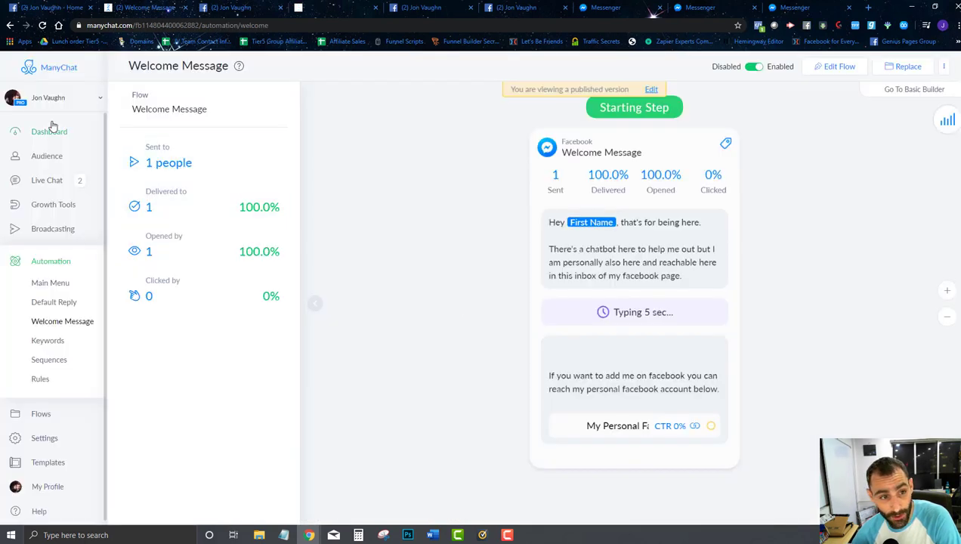
click(48, 135)
key(ctrl+Tab)
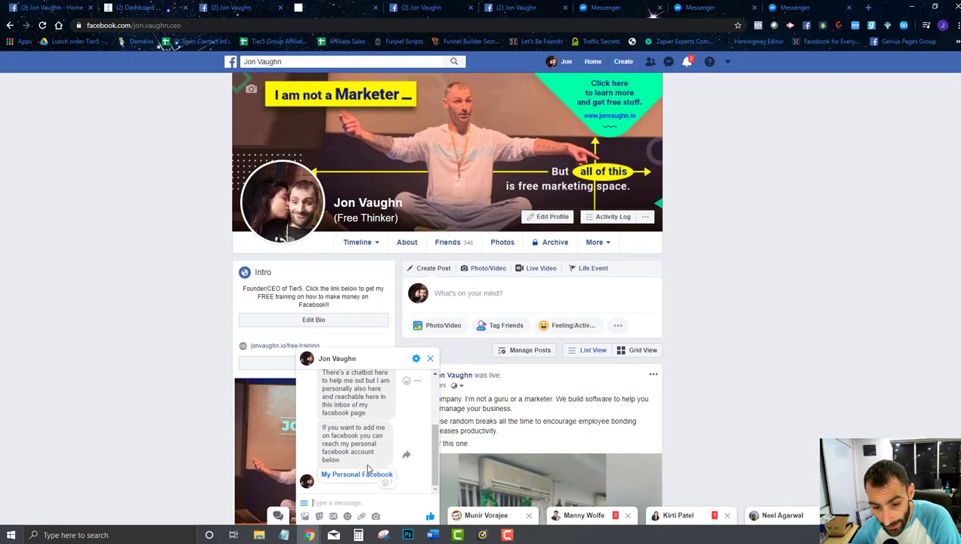
key(ctrl+shift+Tab)
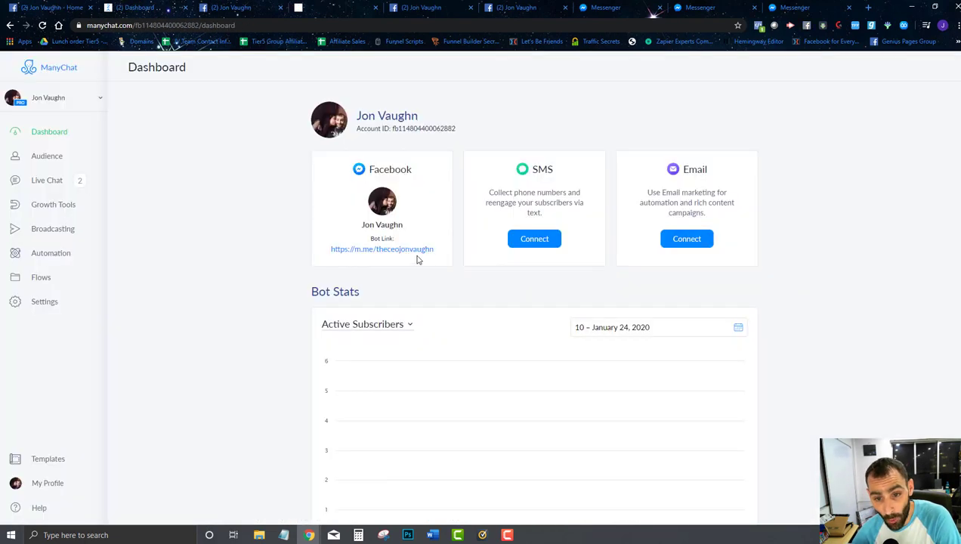
Copy the Dashboard's Bot Link and open it in Messenger from another tab.
drag(438, 256, 334, 243)
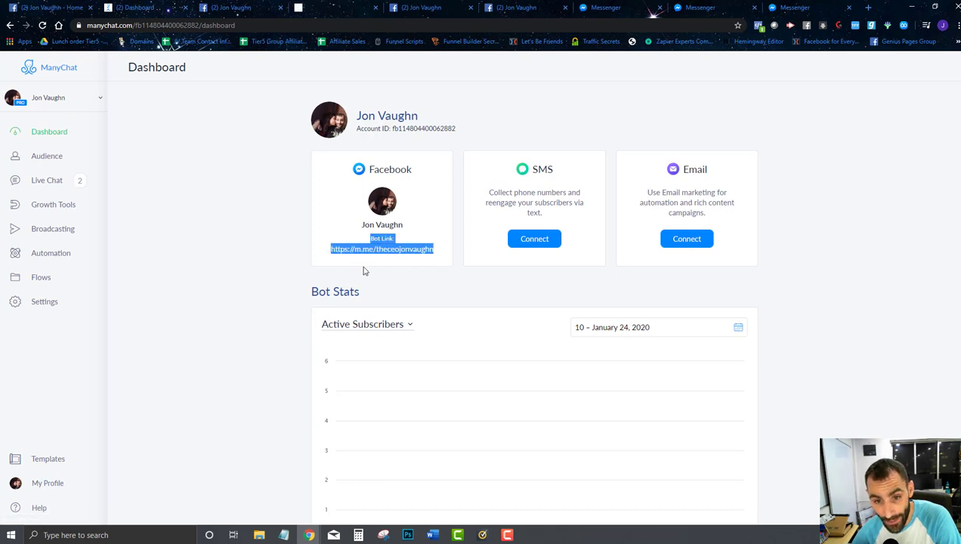
click(462, 261)
drag(438, 251, 340, 254)
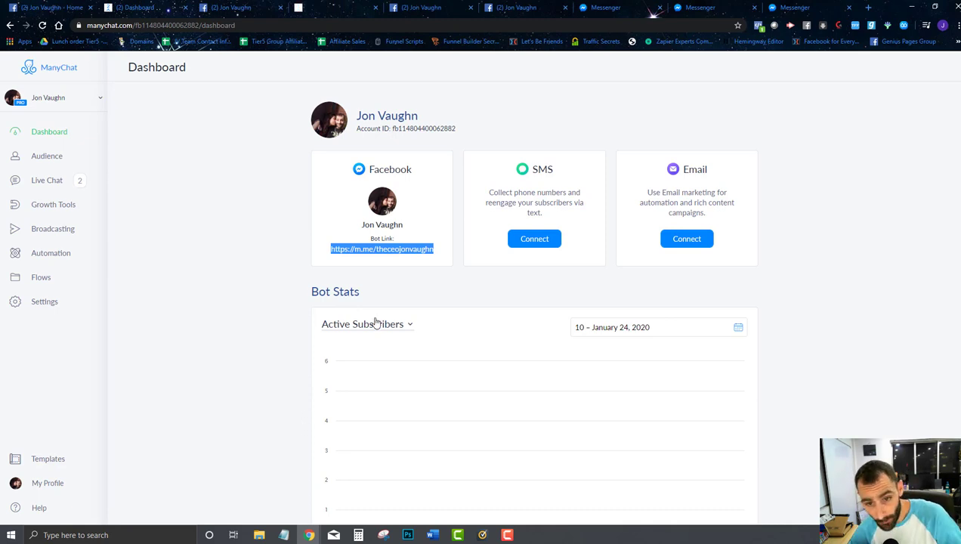
click(420, 287)
drag(438, 250, 328, 255)
key(ctrl+c)
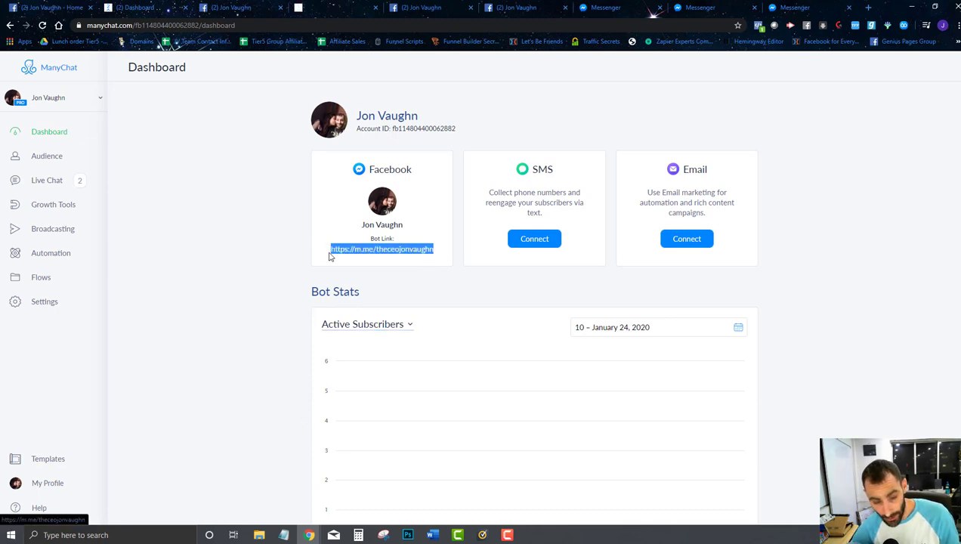
click(346, 6)
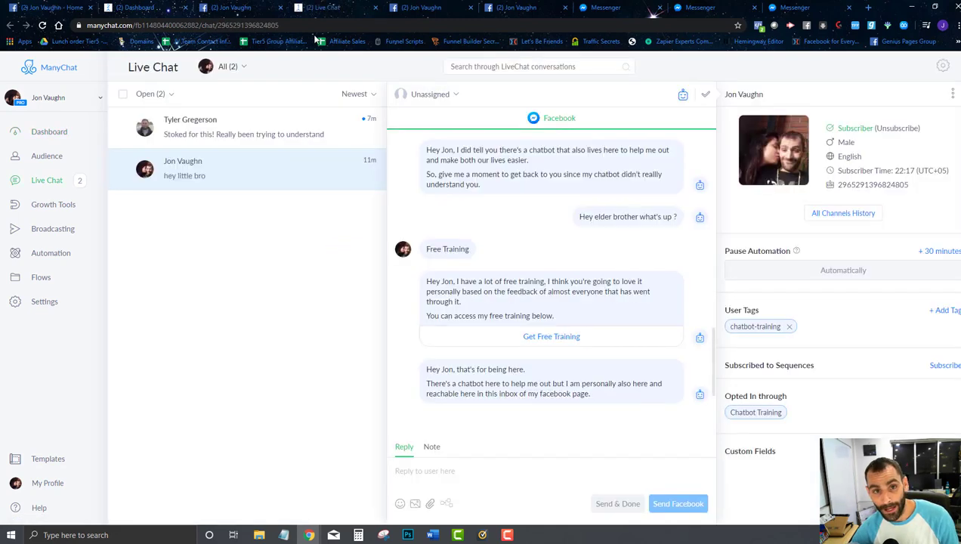
click(312, 27)
key(ctrl+v)
key(Return)
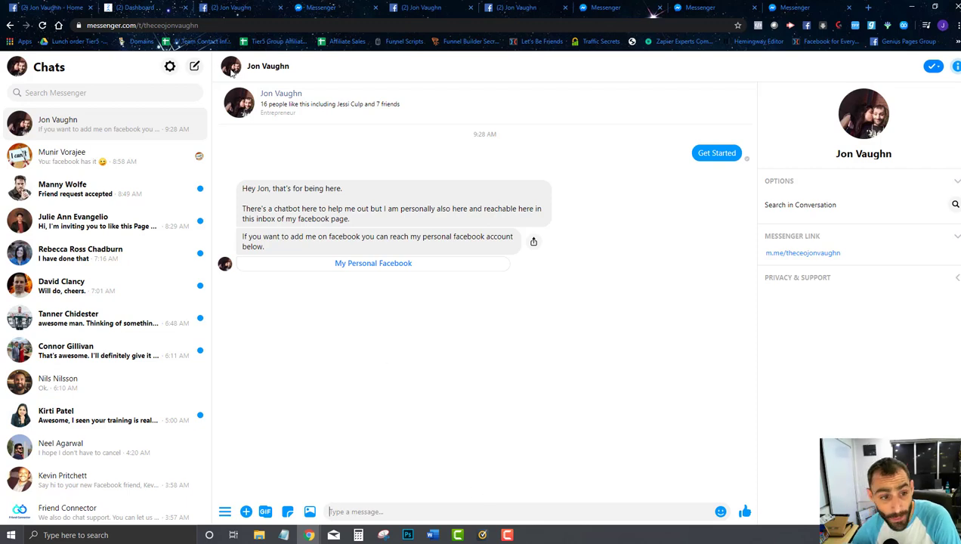
Reopen the Welcome Message flow, then draft 'something....' in the Facebook chat box.
click(171, 7)
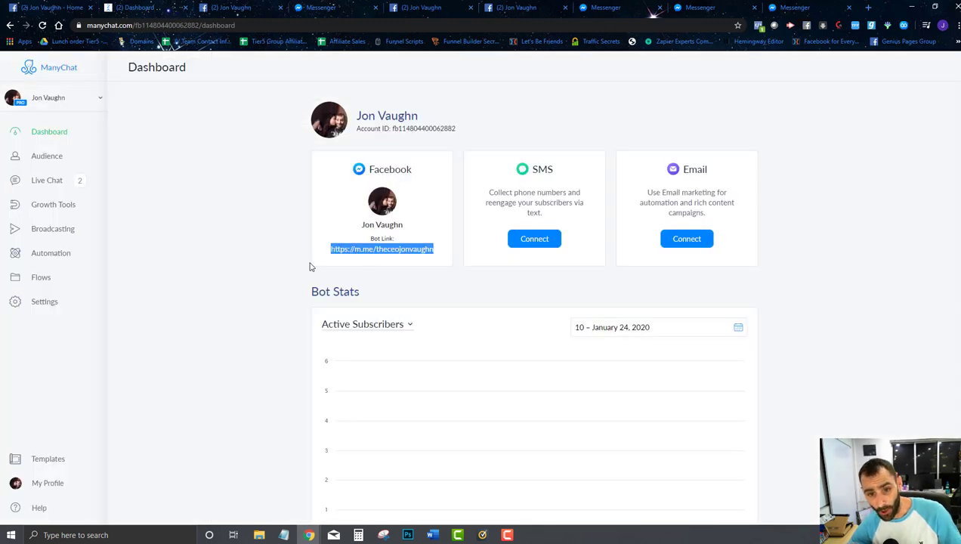
click(185, 269)
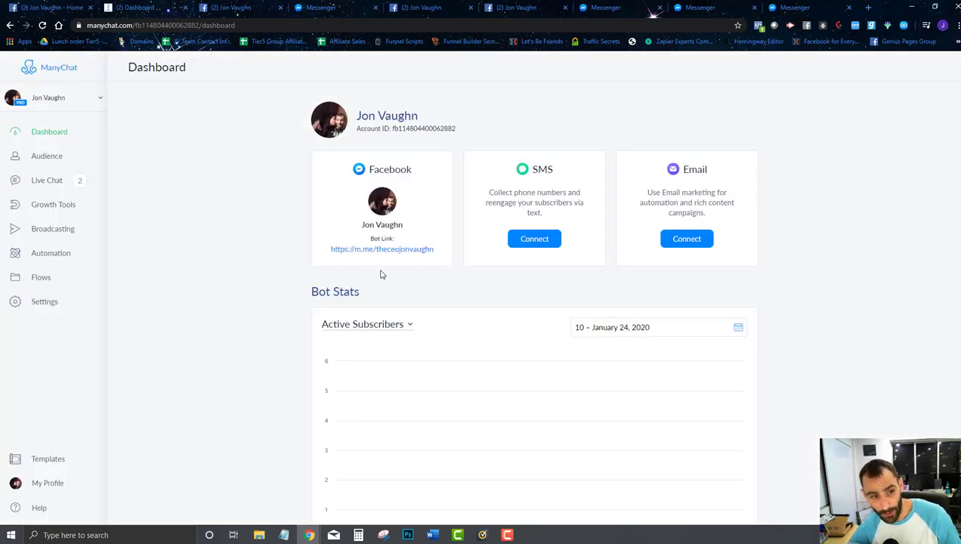
click(44, 252)
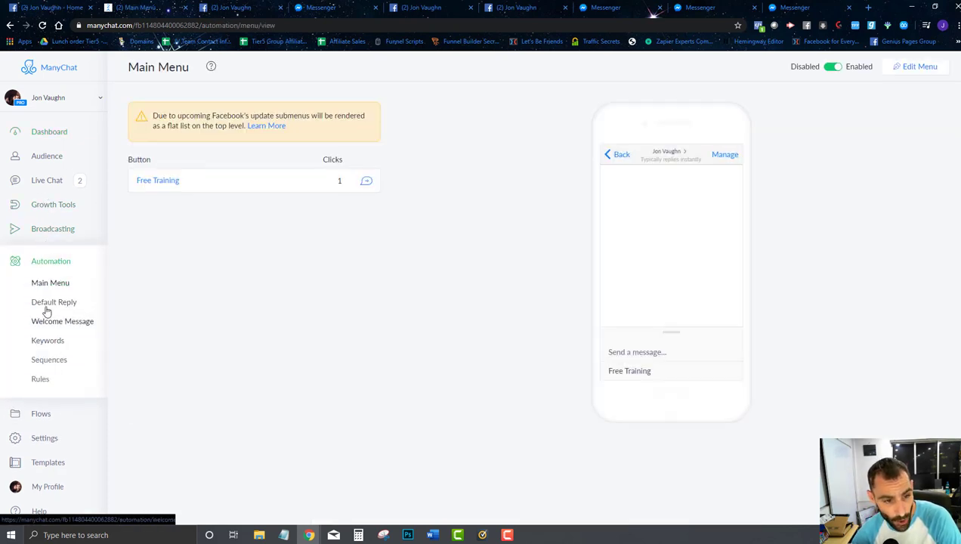
click(48, 321)
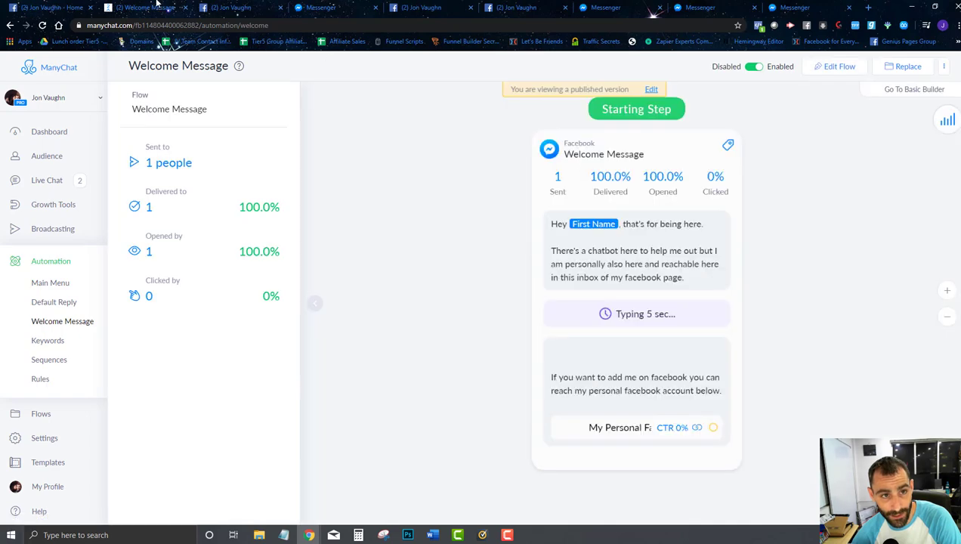
click(237, 6)
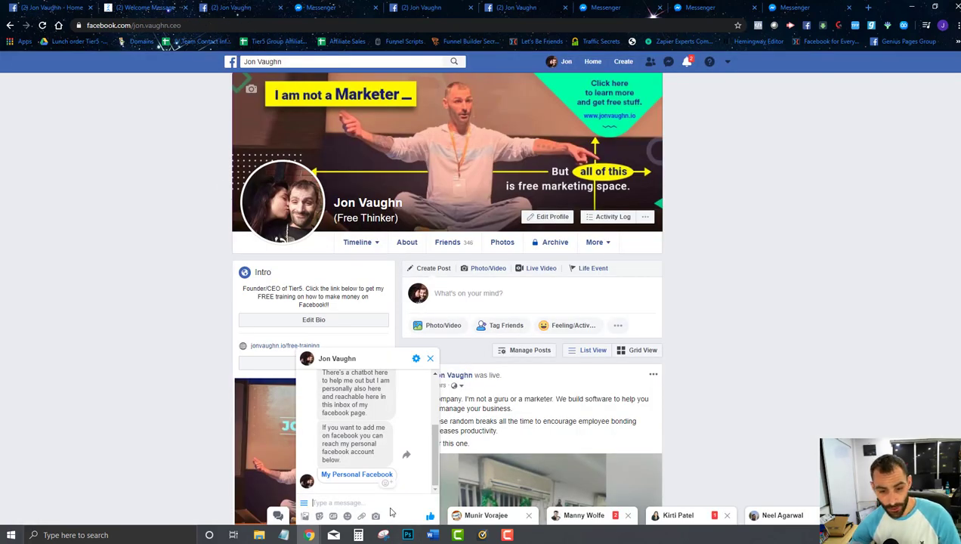
text(something....)
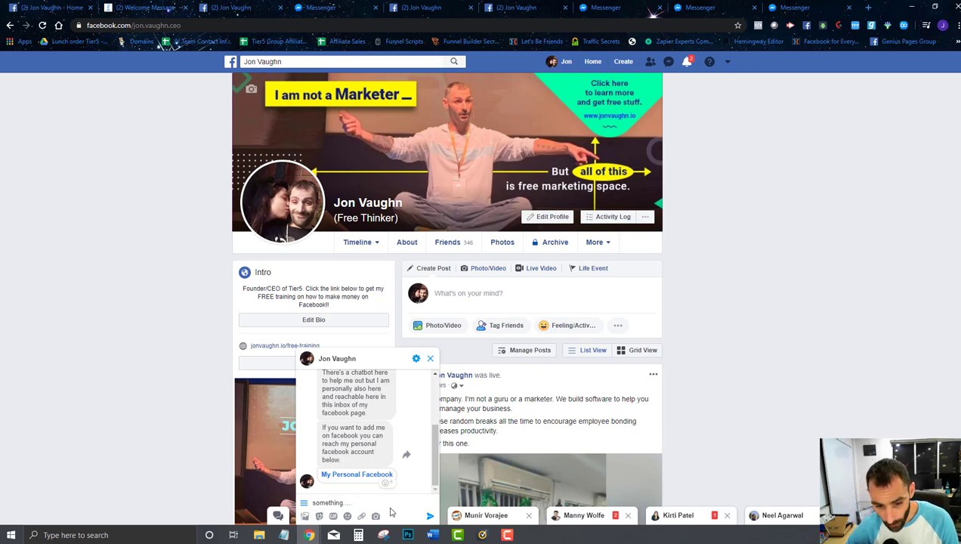
Send 'something....' to the bot and return to ManyChat's Welcome Message page.
key(Return)
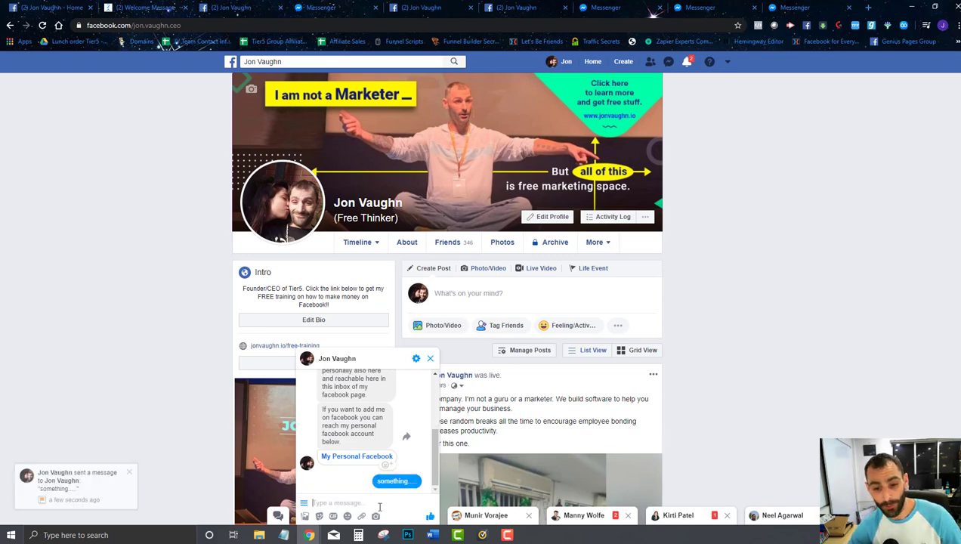
click(108, 6)
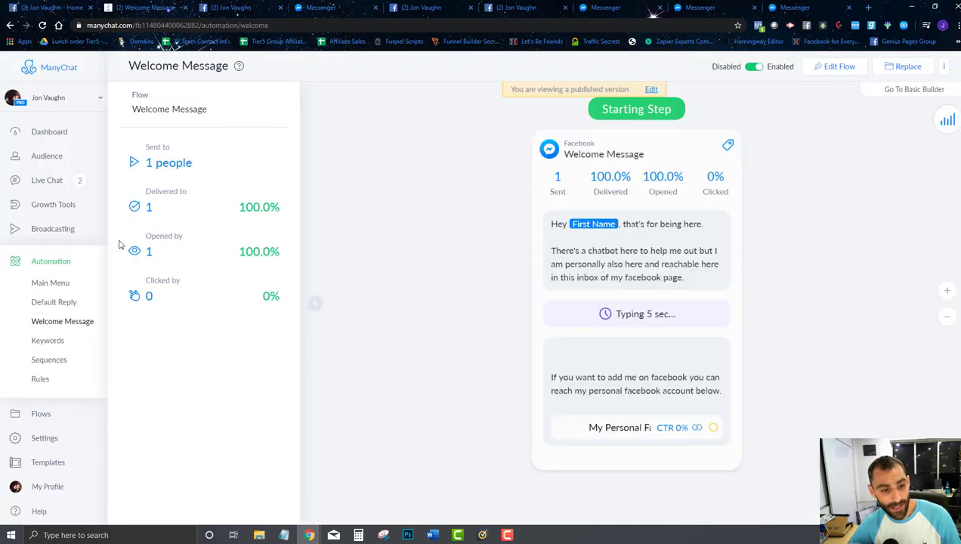
Change the Default Reply frequency from Once per 24h to Every time.
click(59, 302)
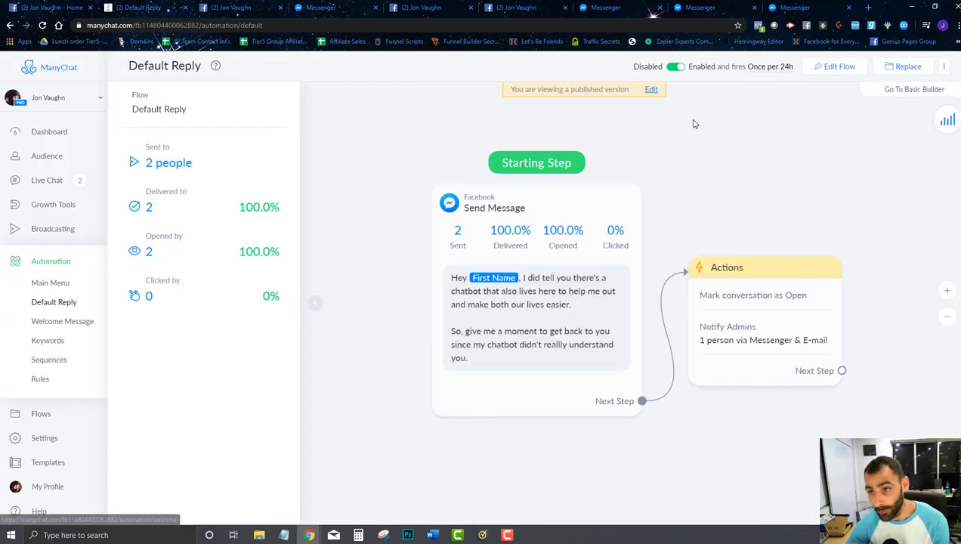
click(765, 72)
click(759, 102)
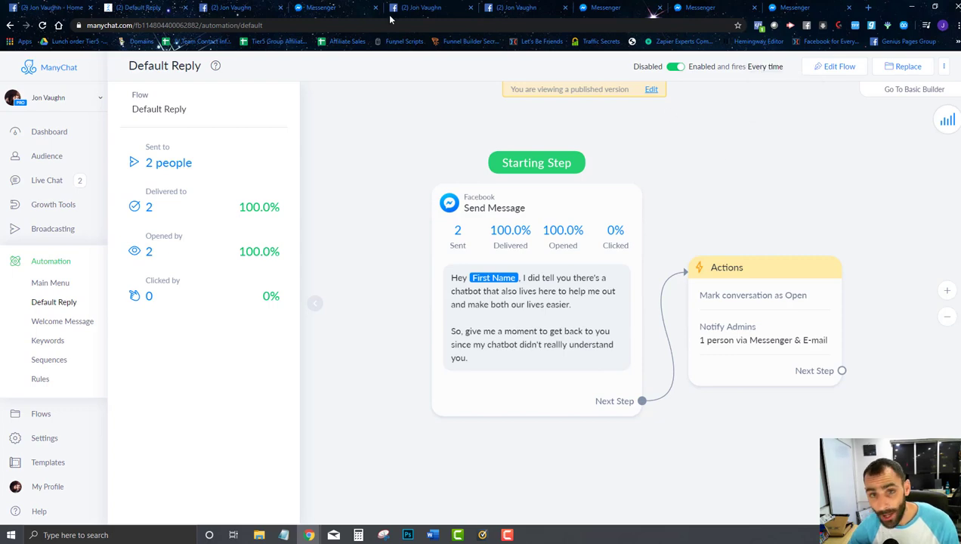
click(224, 6)
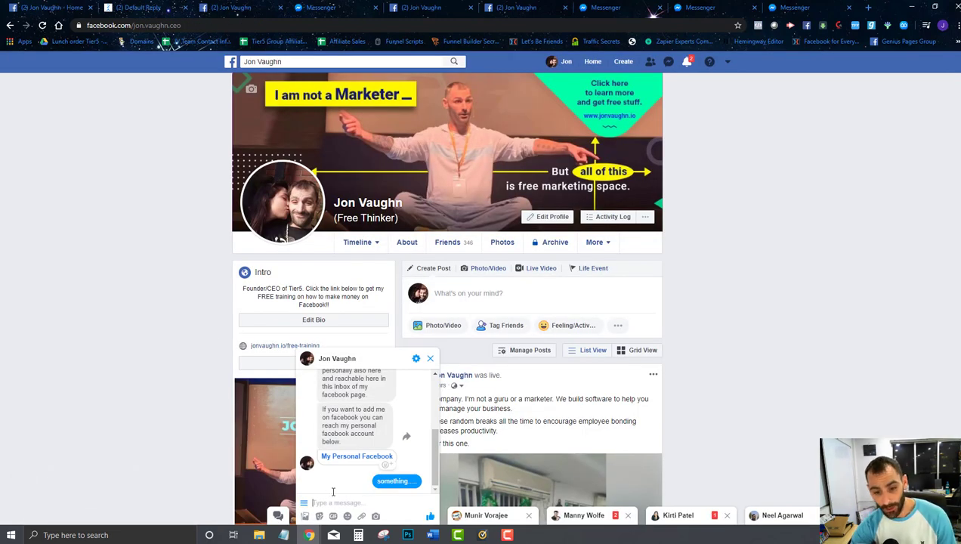
Send 'anything' to the Page and read the bot's Default Reply in the thread.
text(anything)
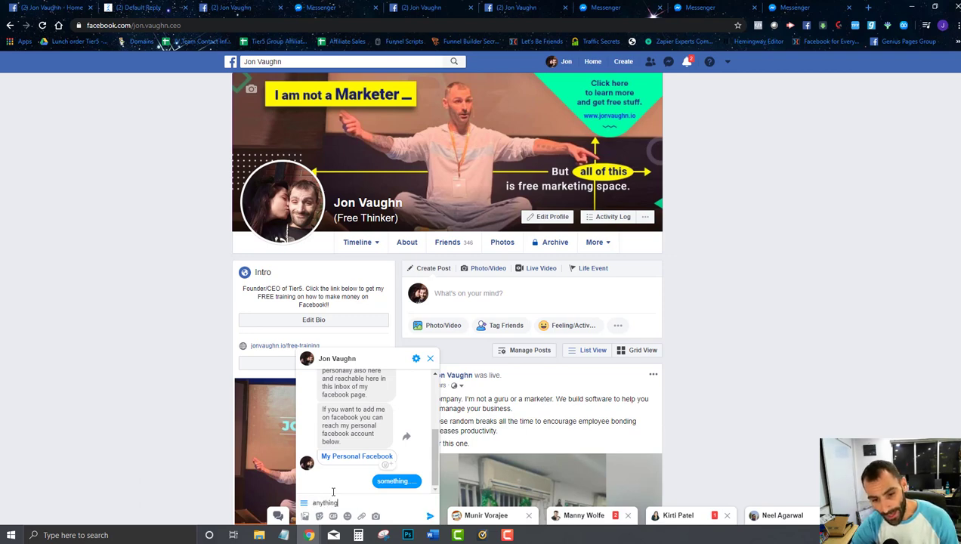
key(Return)
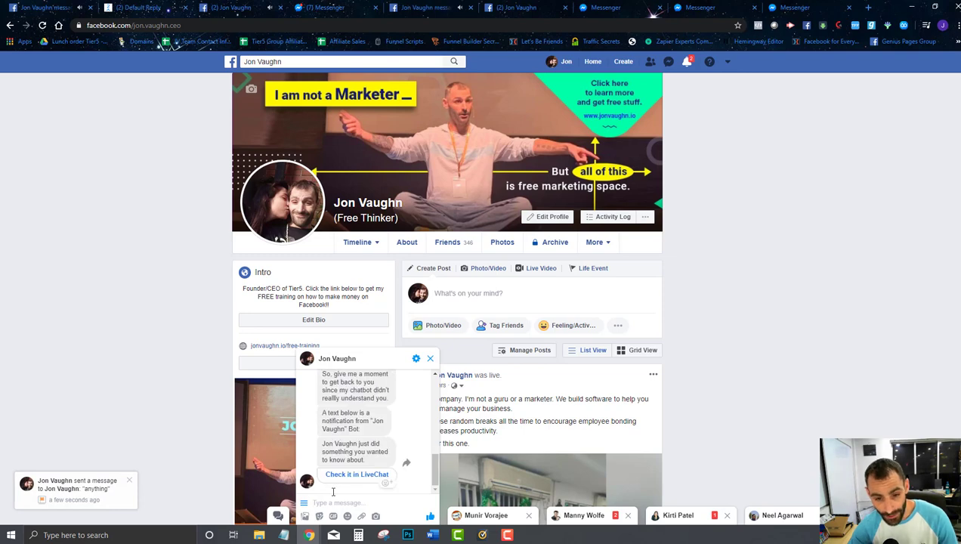
scroll(364, 425, up, 2)
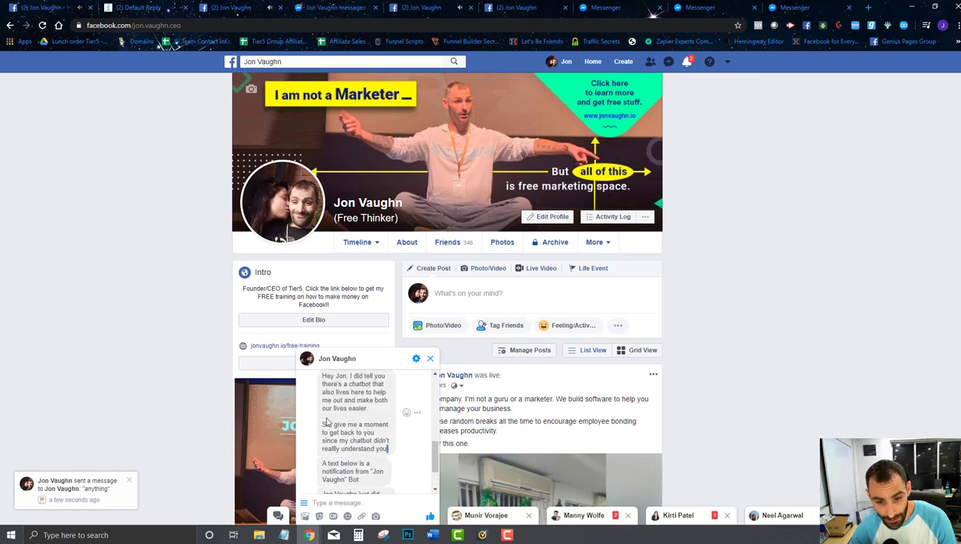
scroll(381, 446, up, 3)
scroll(355, 440, down, 3)
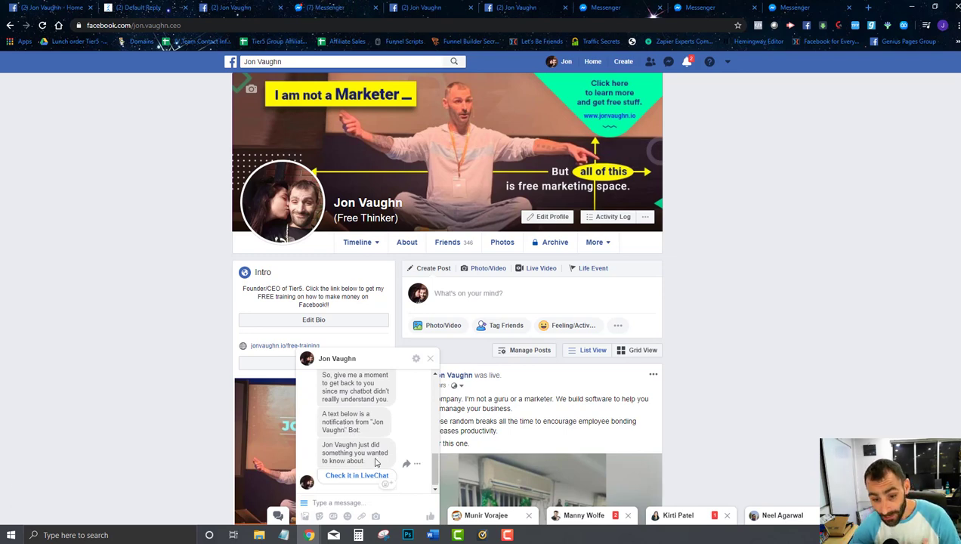
click(345, 499)
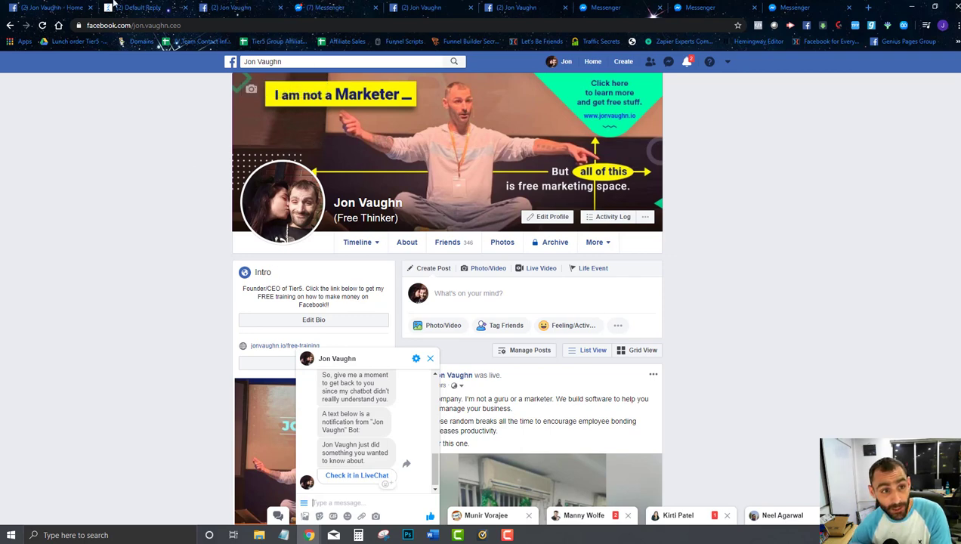
Send the second test message 'I'm dumb' in the Messenger chat.
click(53, 7)
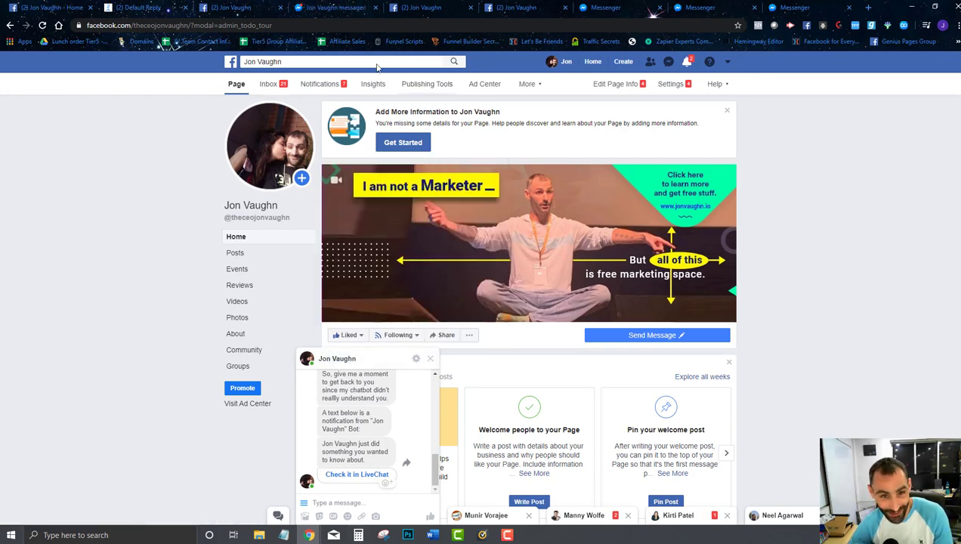
click(219, 6)
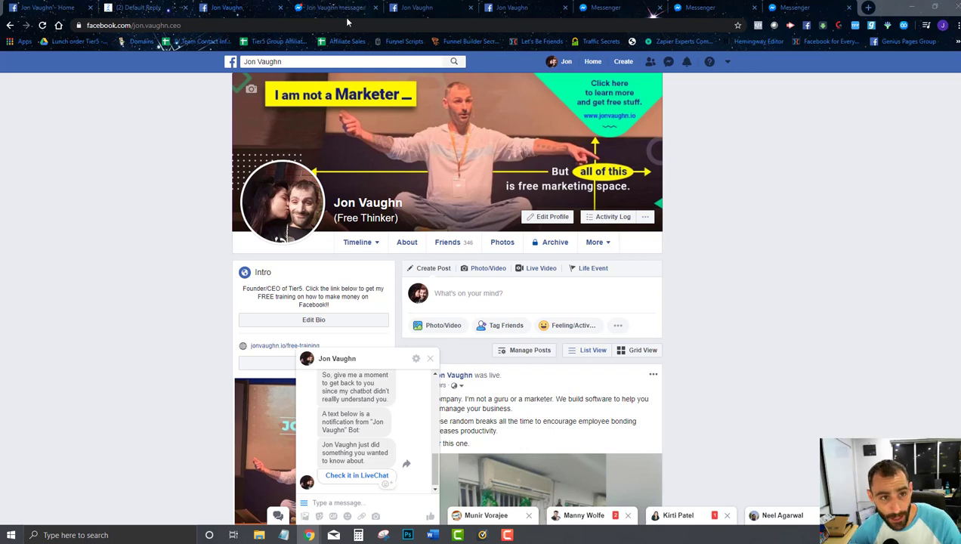
key(ctrl+Tab)
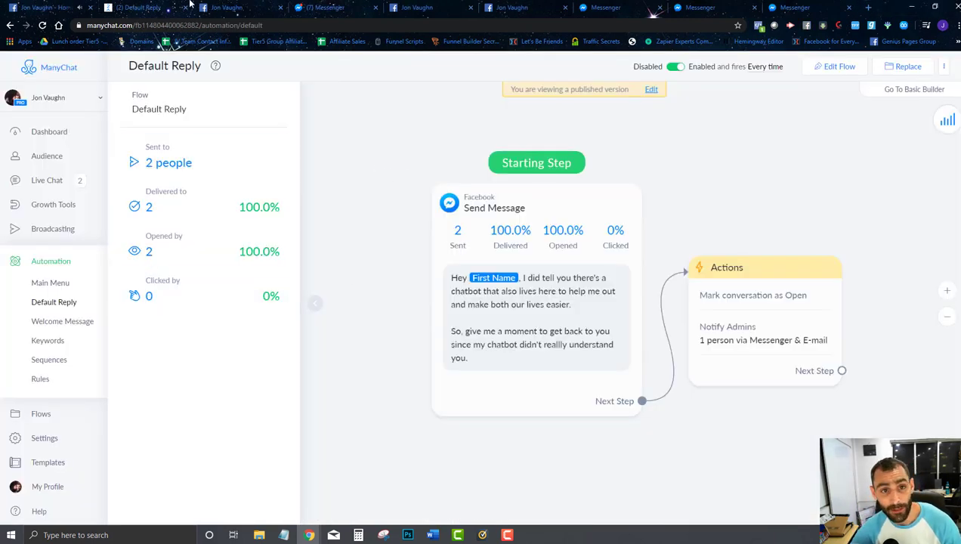
click(227, 8)
click(363, 502)
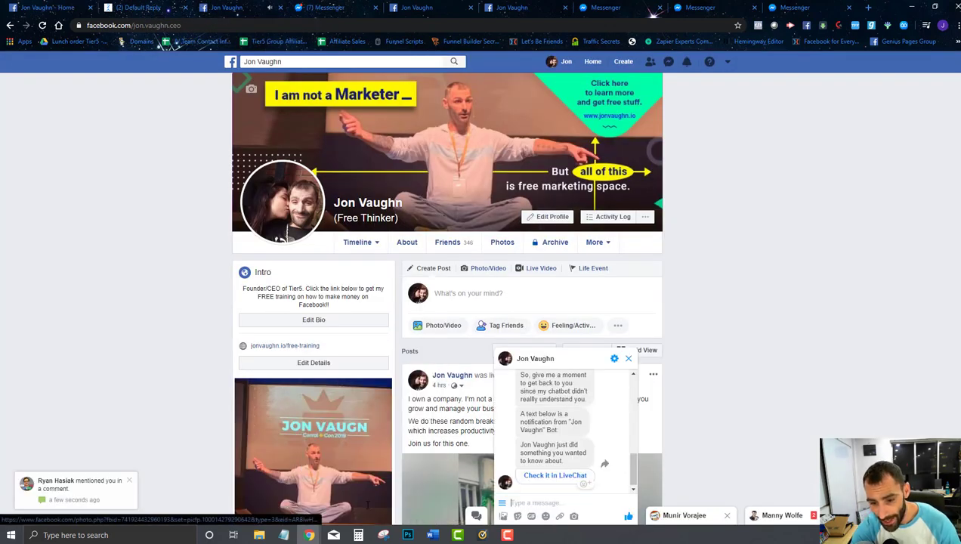
text(I'm)
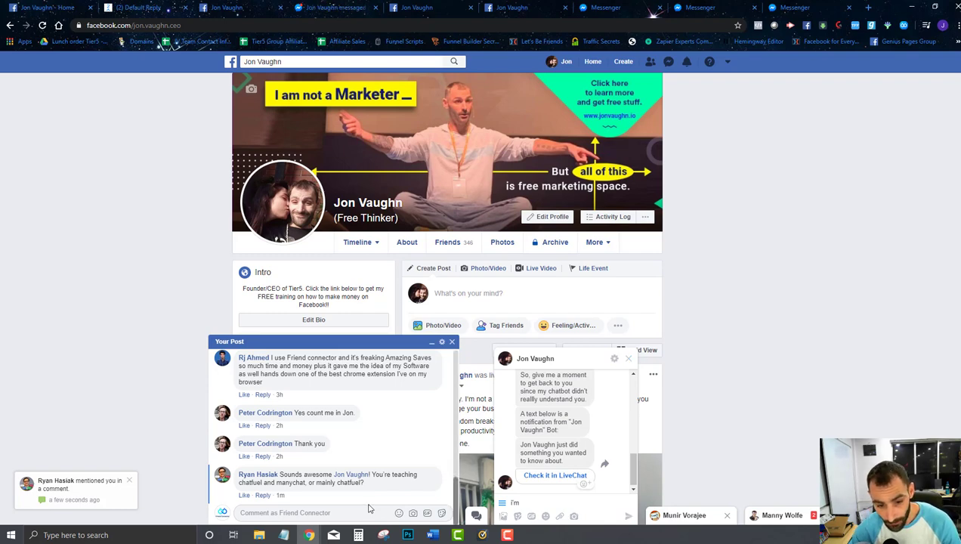
click(263, 495)
click(516, 504)
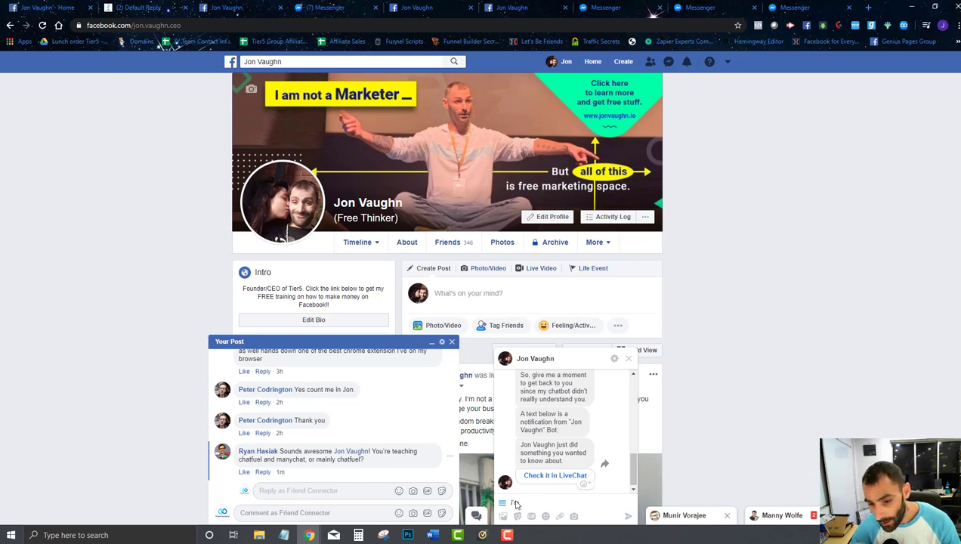
click(555, 503)
text(dumb)
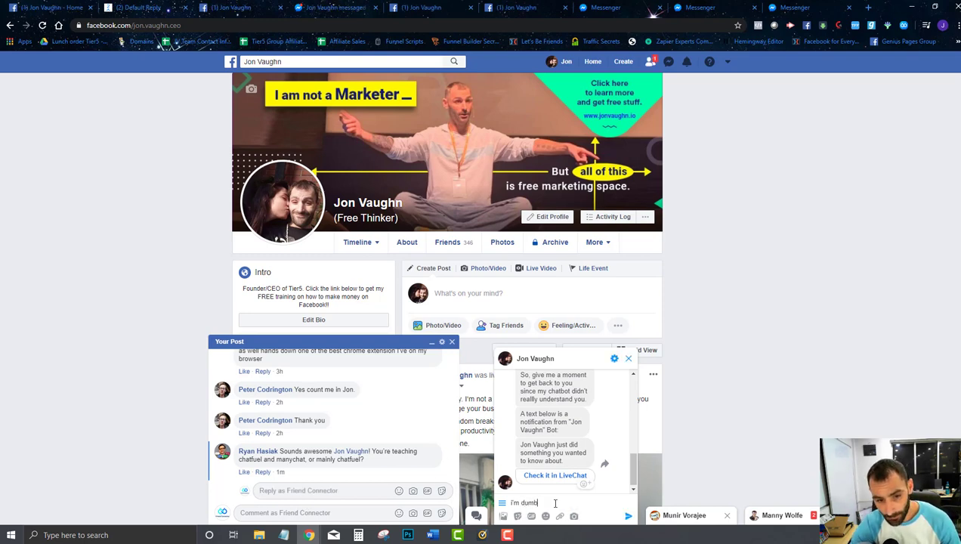
key(Return)
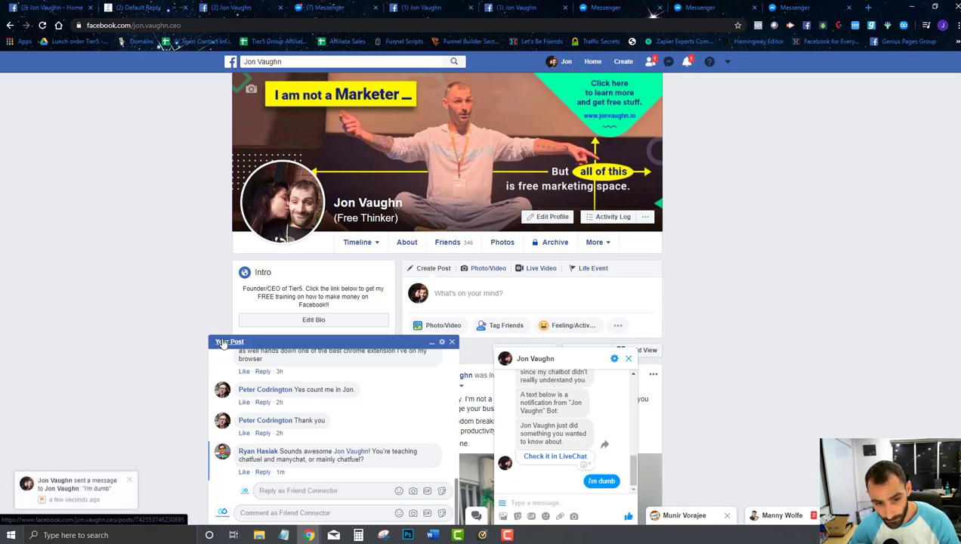
Open Your Post in a new tab and go to ManyChat's Default Reply page.
right_click(223, 342)
click(240, 349)
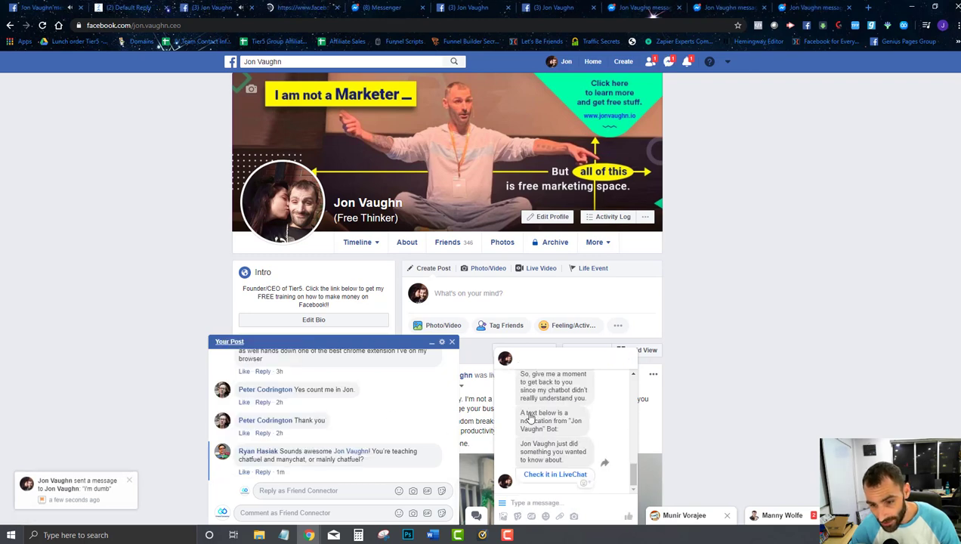
click(149, 4)
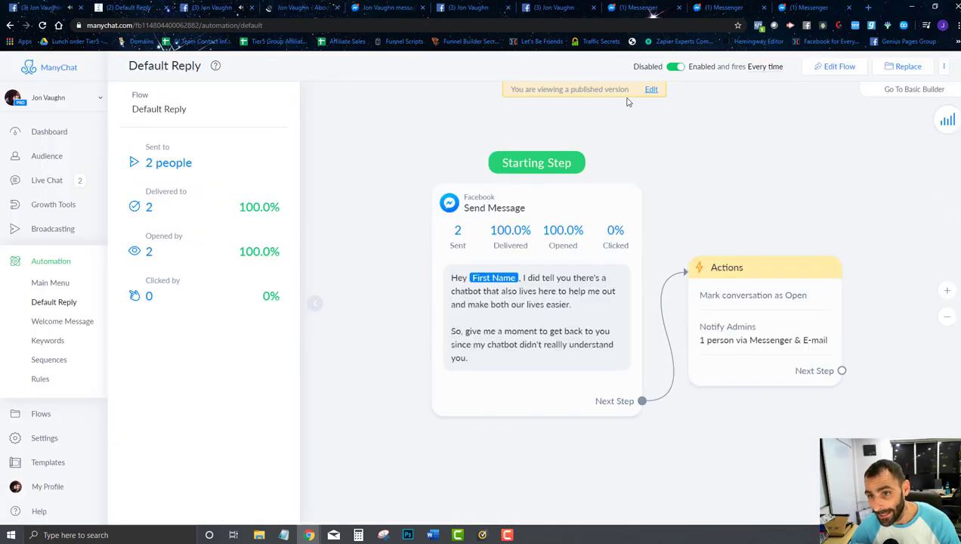
Set the Default Reply back to fire Once per 24h.
click(767, 67)
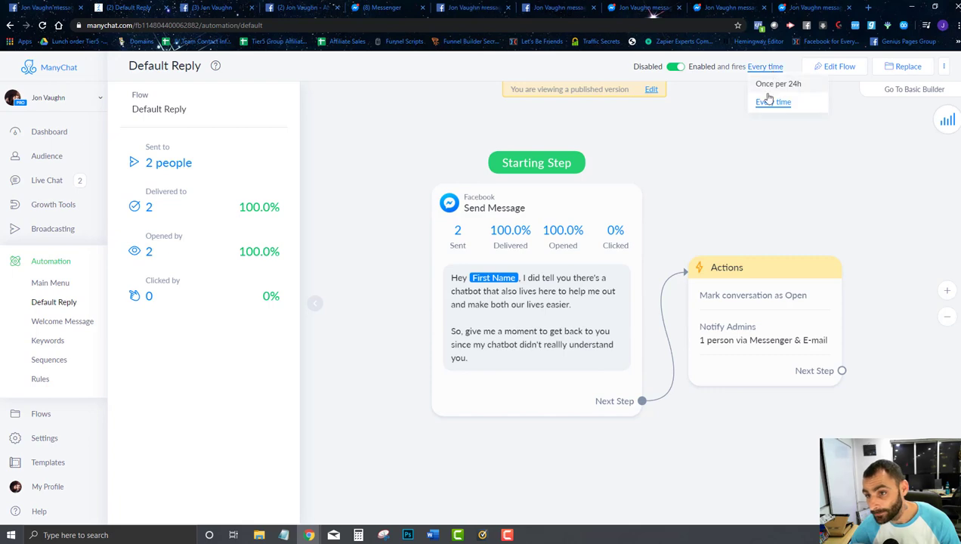
click(775, 84)
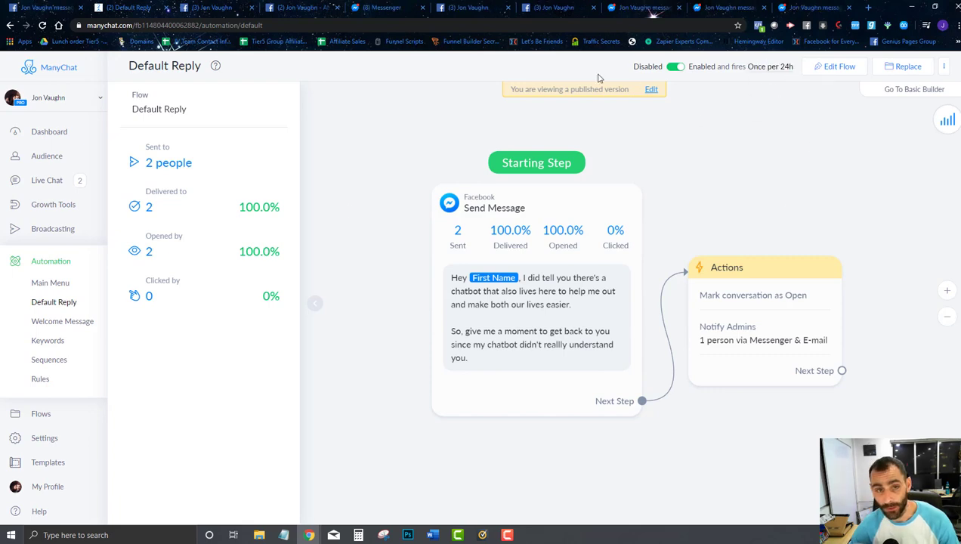
click(55, 282)
click(219, 8)
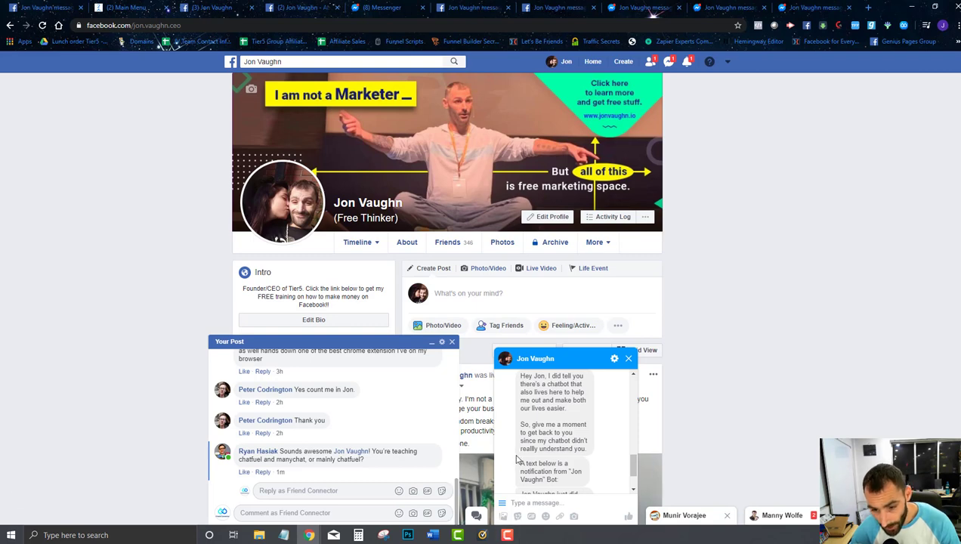
Send Free Training from the chat's menu to test the Main Menu button.
click(501, 503)
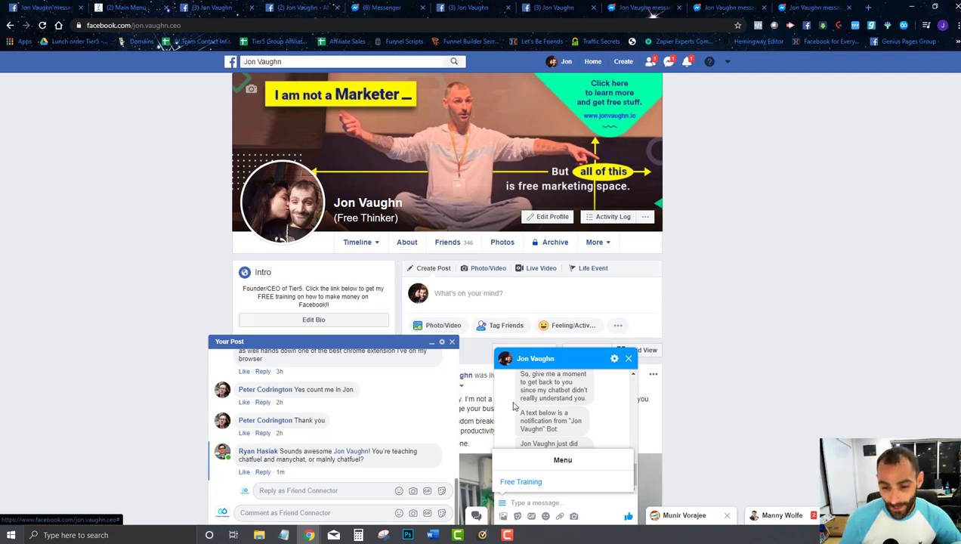
scroll(533, 453, down, 1)
click(545, 483)
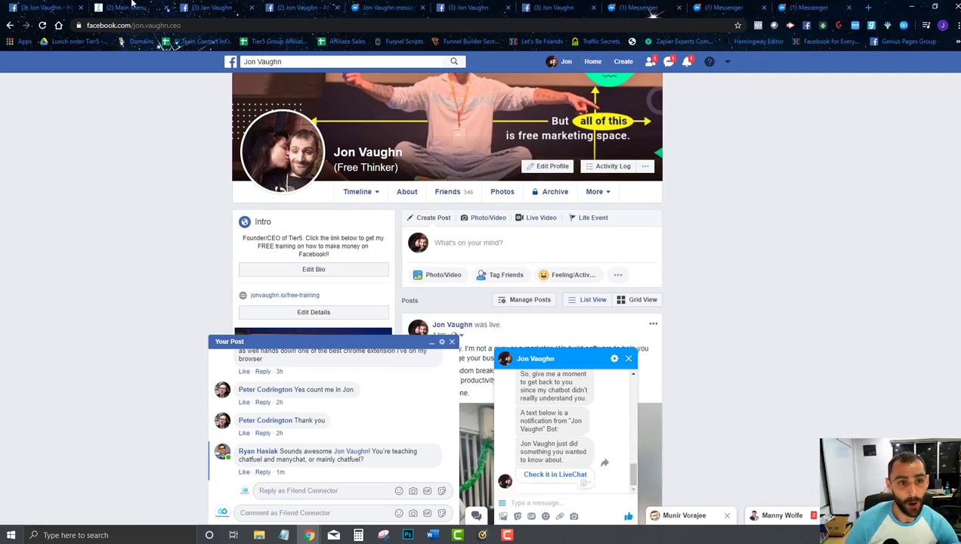
click(128, 6)
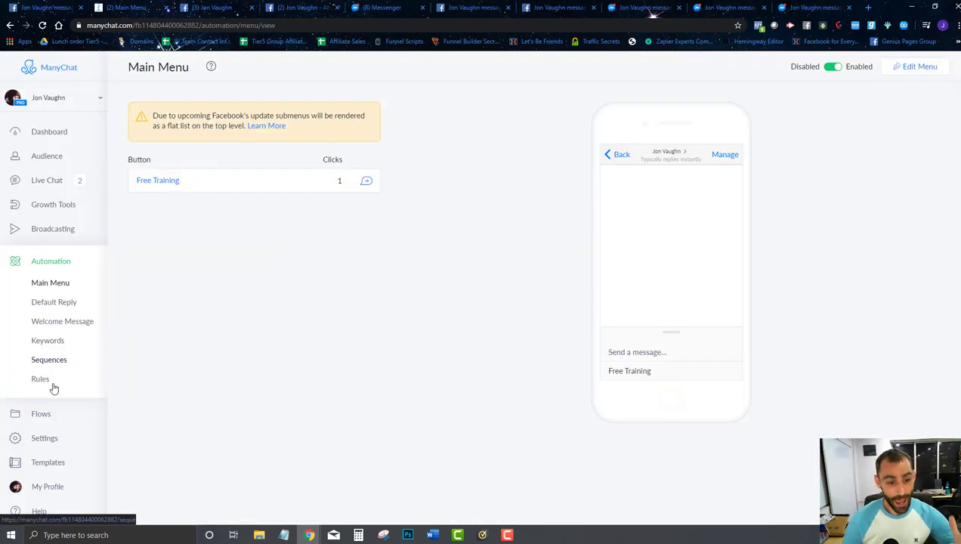
Review the General settings: the First Name greeting and Cancun time zone.
scroll(51, 400, down, 1)
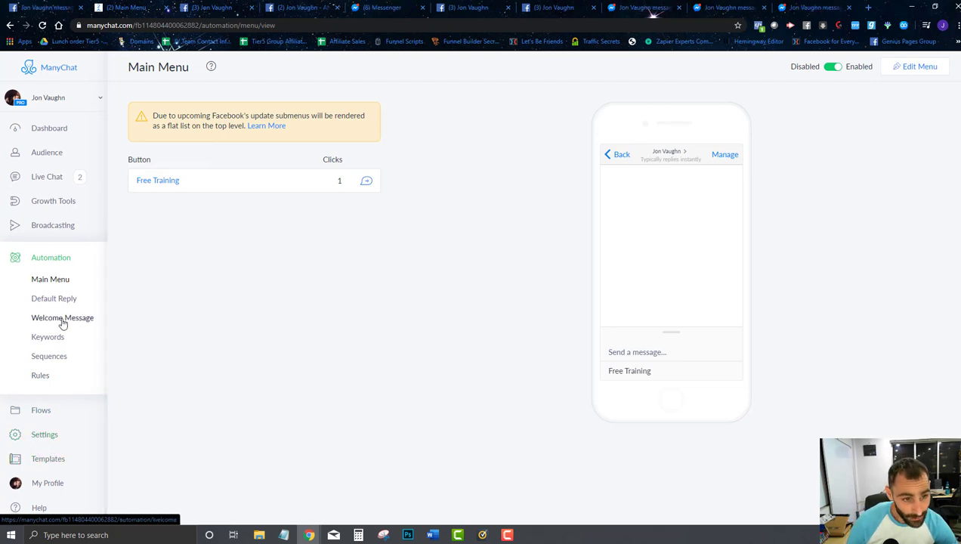
click(42, 432)
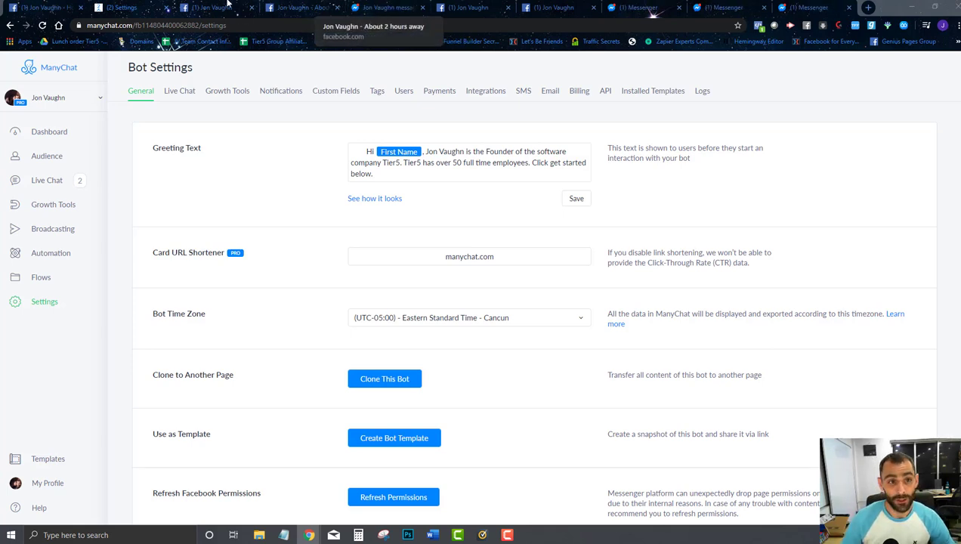
scroll(117, 57, down, 3)
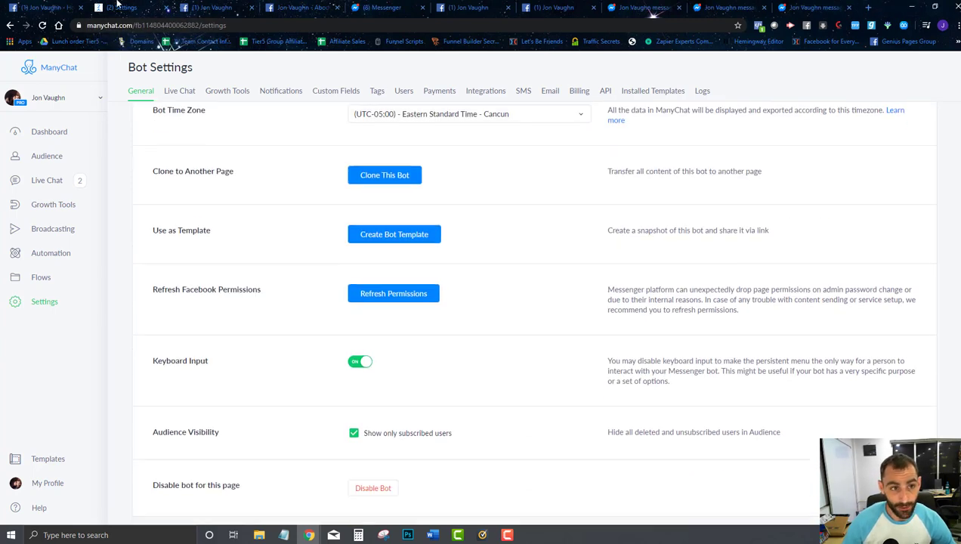
click(69, 5)
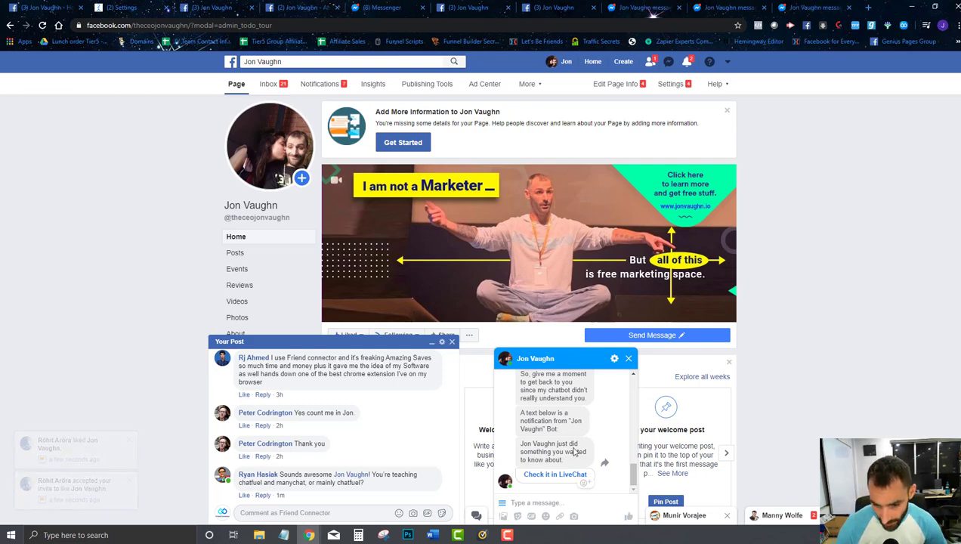
Check the Free Training menu in the page chat, then select the Greeting Text's first sentence in ManyChat Settings.
click(501, 503)
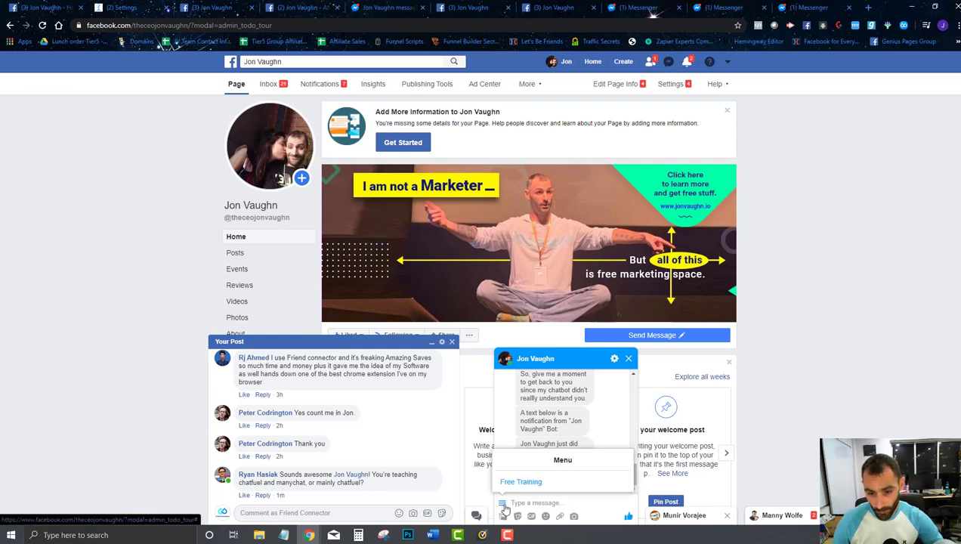
click(521, 503)
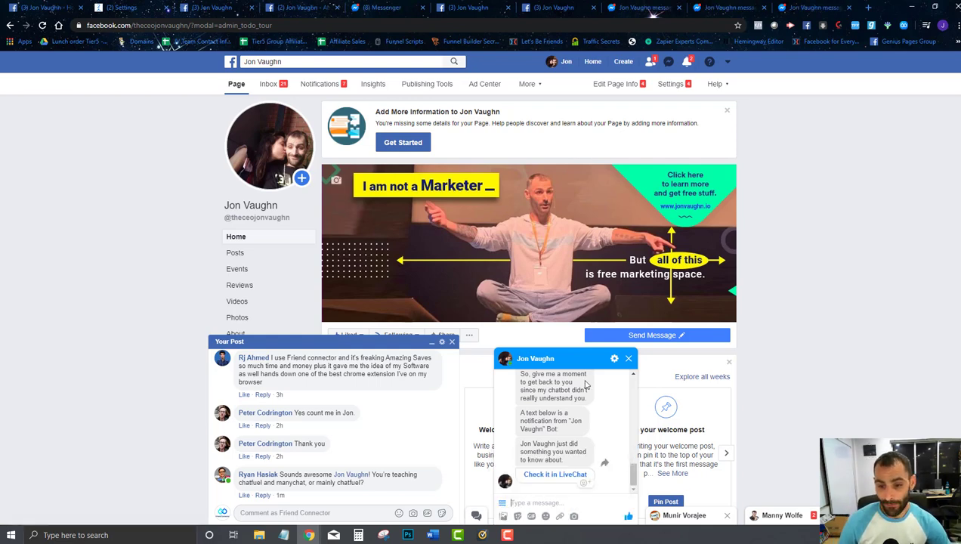
click(125, 7)
scroll(413, 188, up, 3)
scroll(413, 188, up, 1)
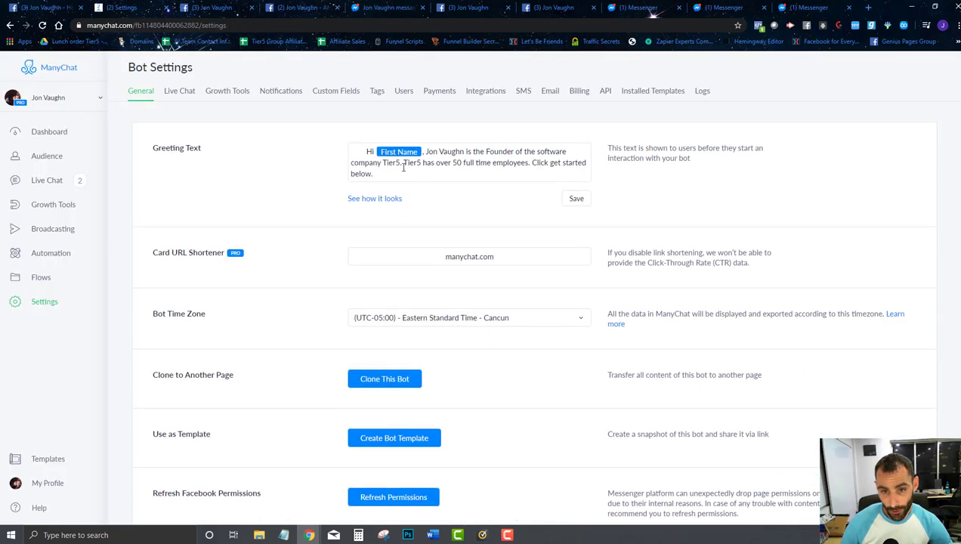
click(400, 163)
drag(401, 163, 247, 202)
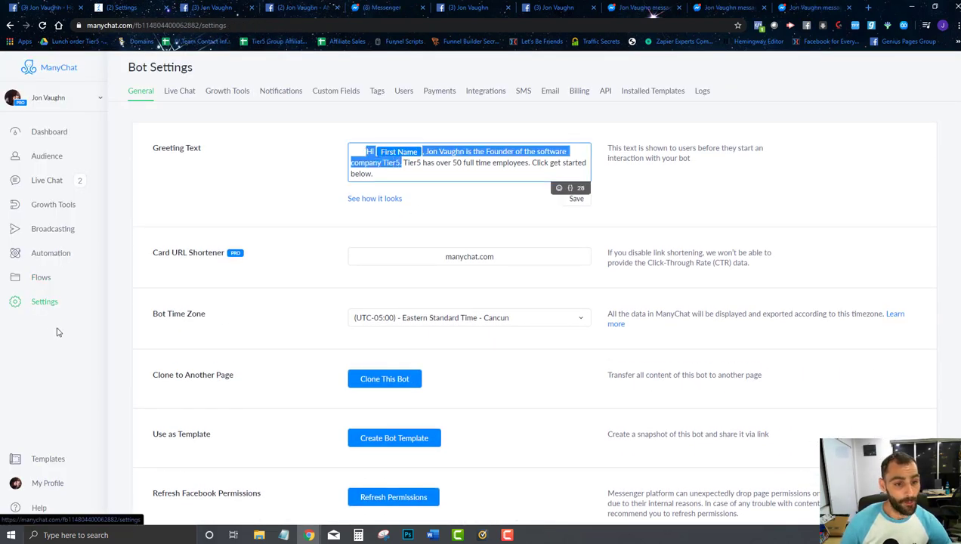